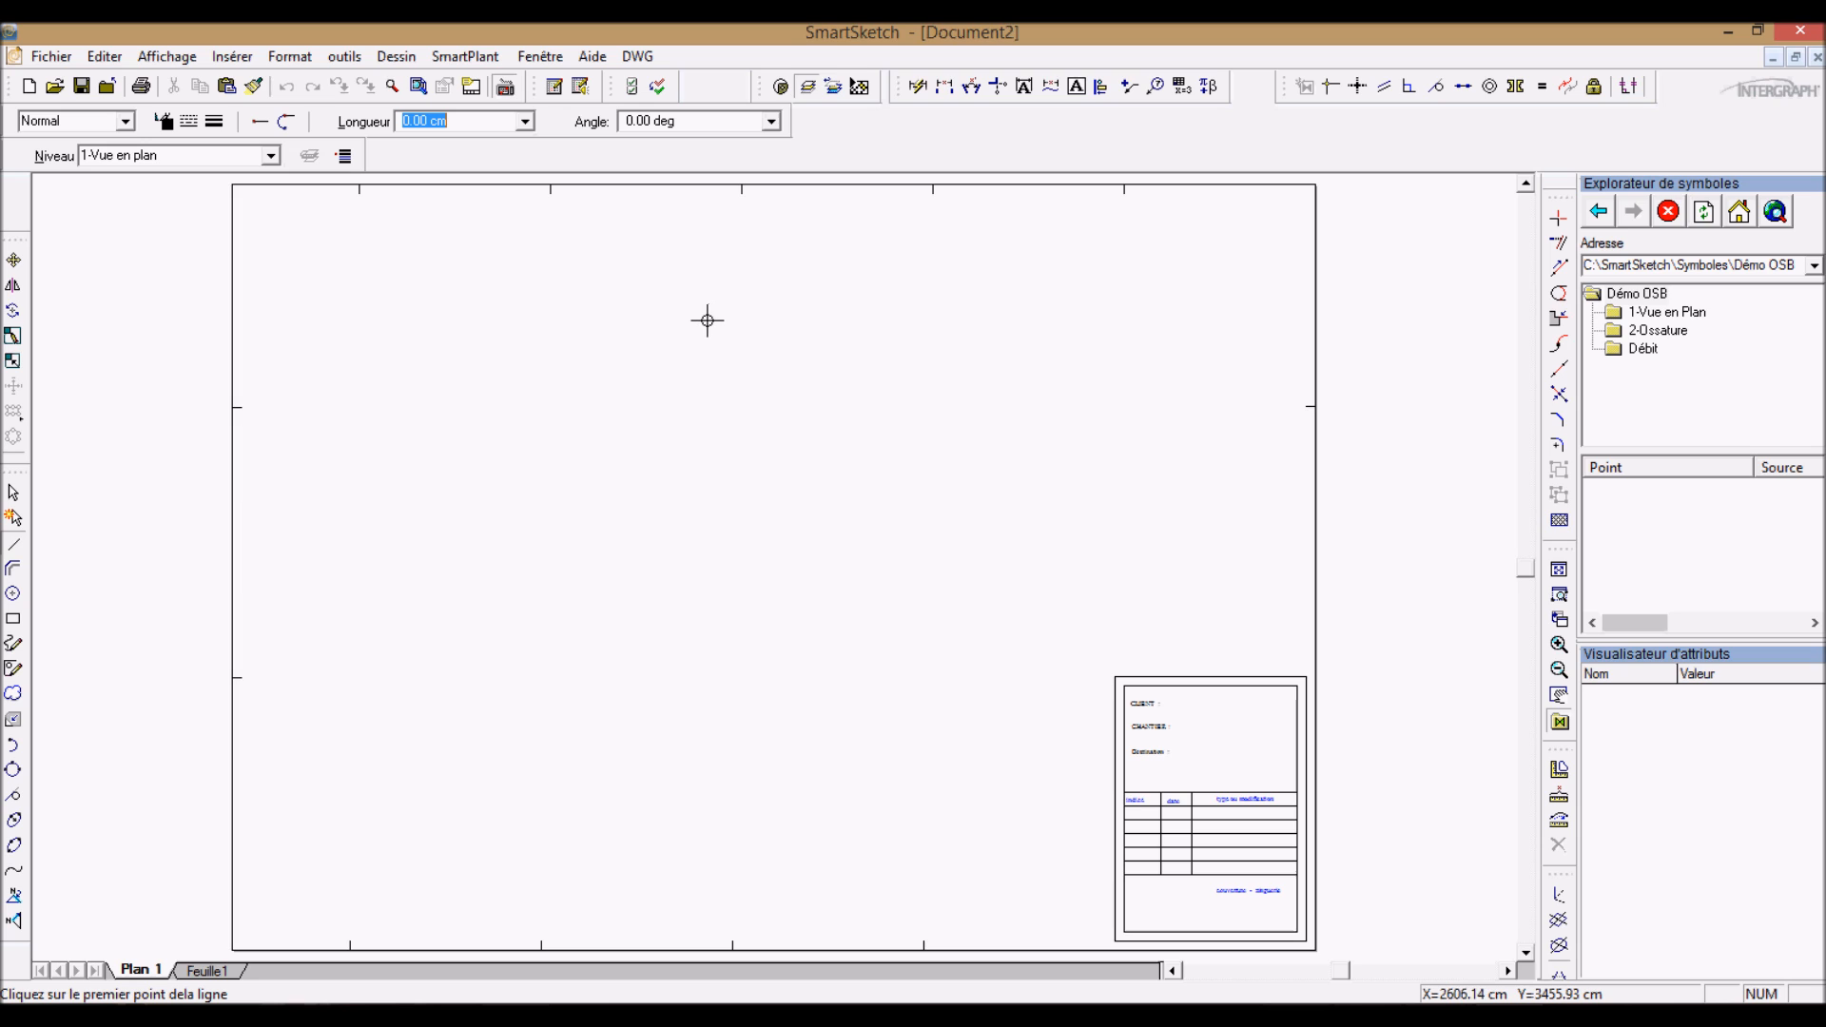
Step: Draw connected outline lines: 790 cm leftward for the upper edge, 295 cm down, and 200 cm rightward for the notch
left_click(704, 353)
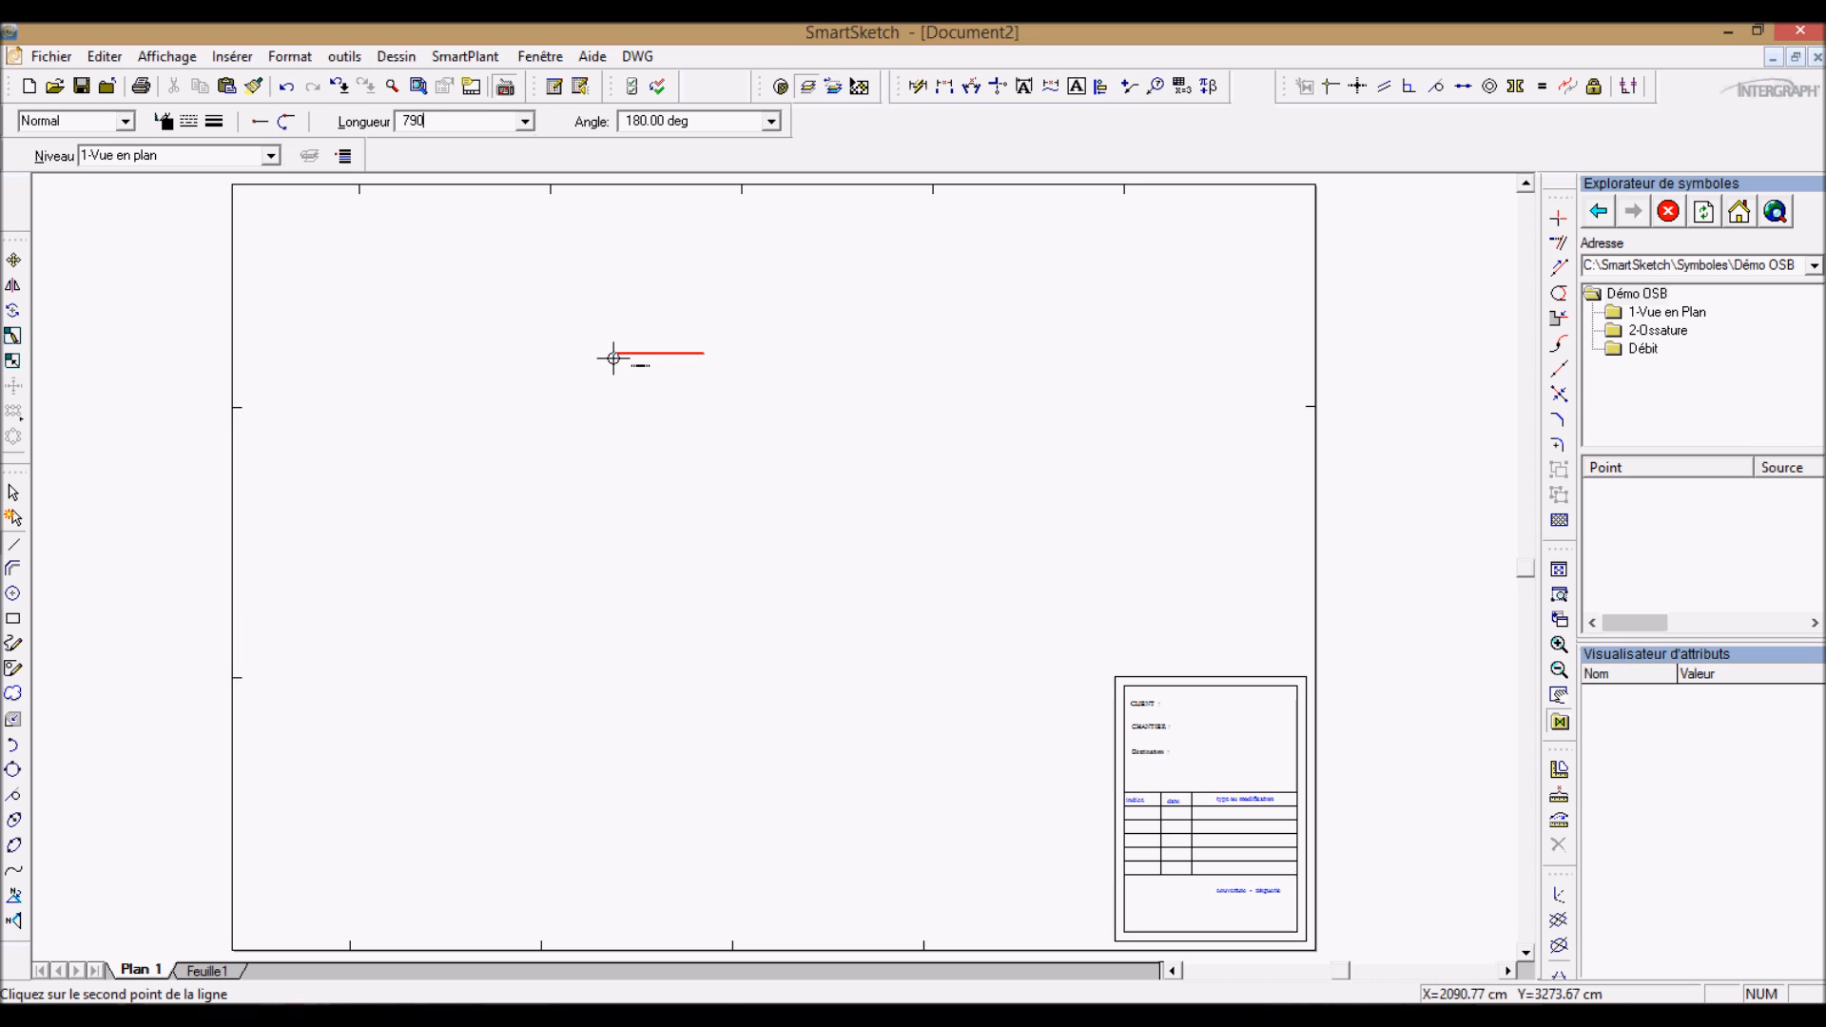
type("790")
key("Return")
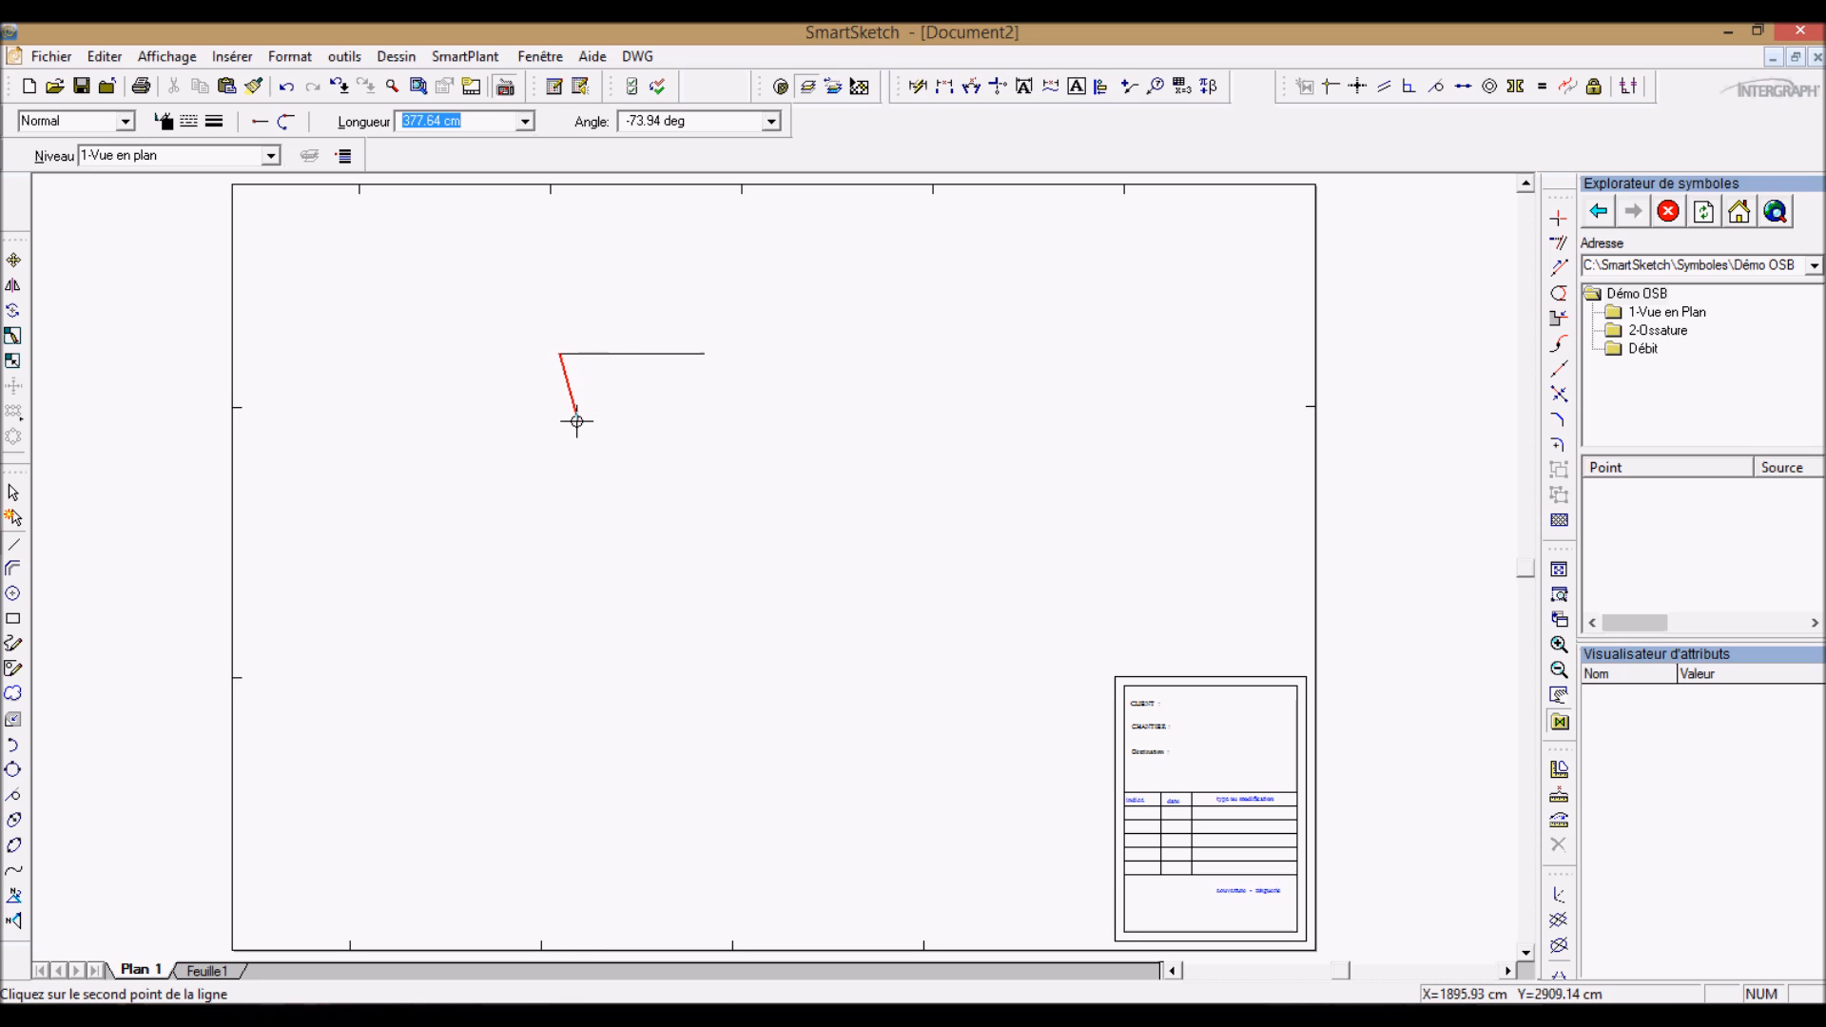
type("2")
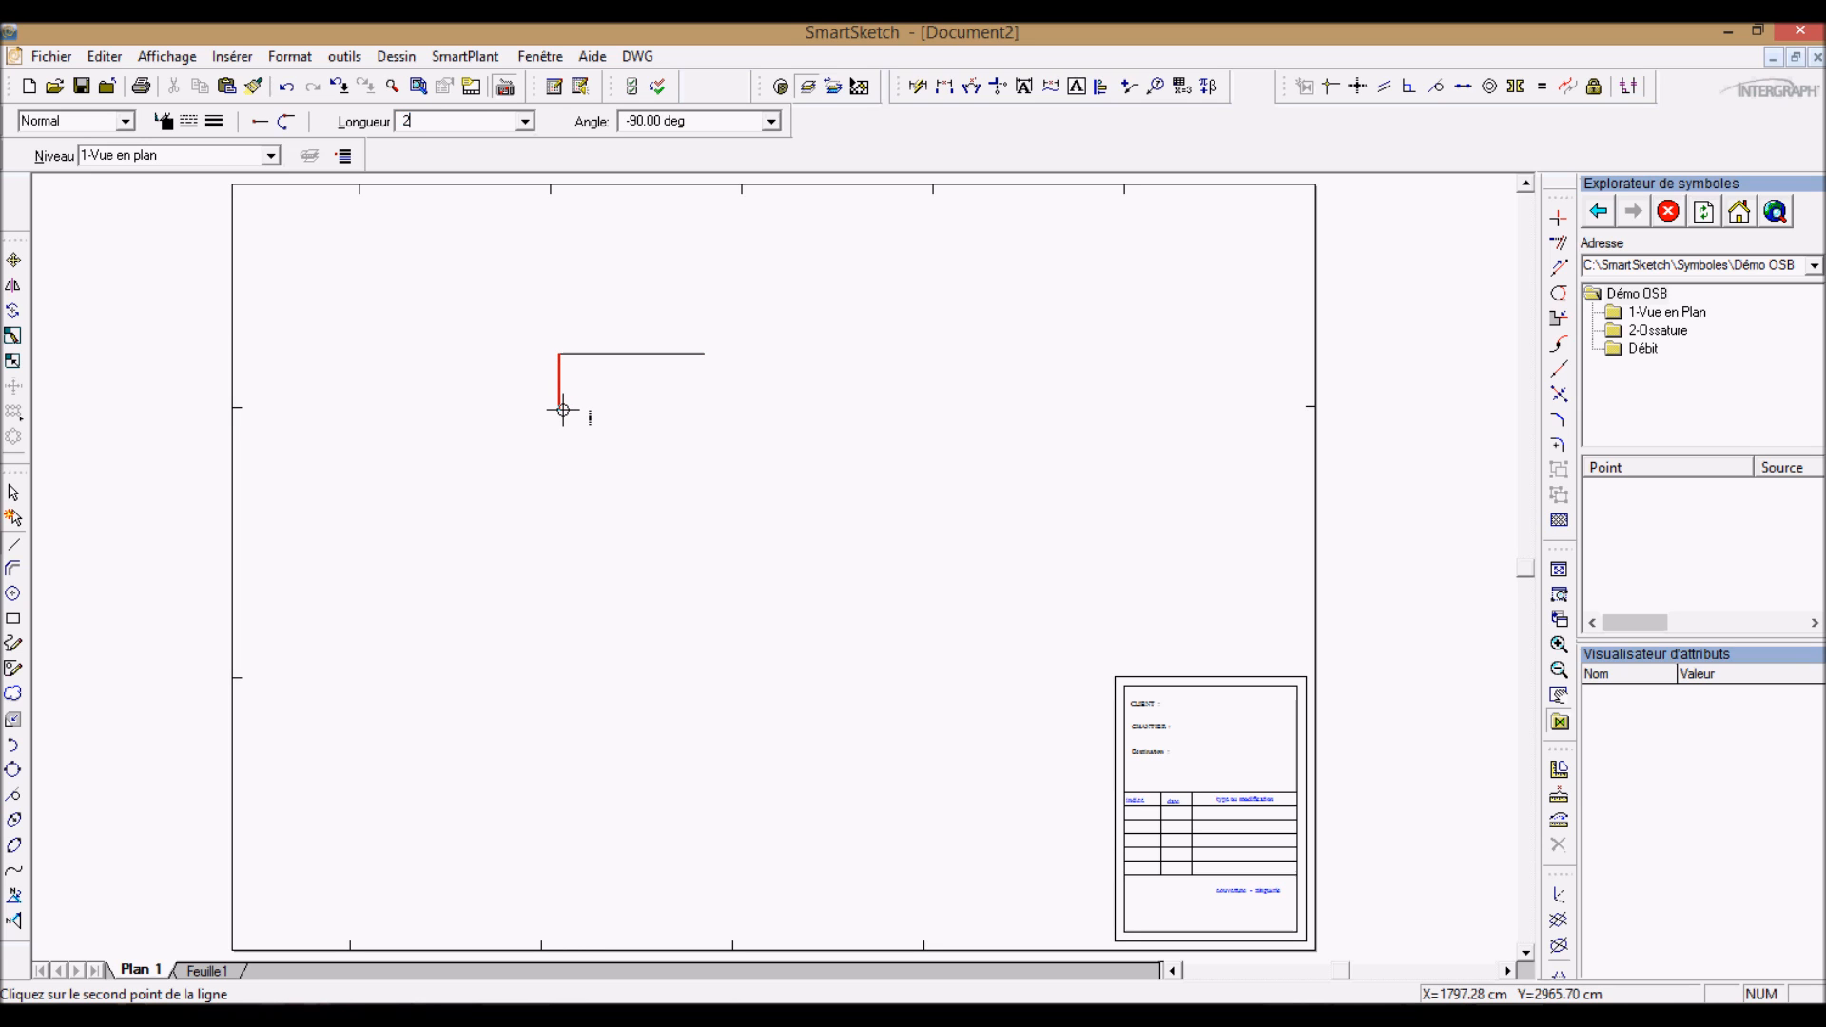
type("95")
key("Tab")
left_click(562, 408)
type("200")
key("Tab")
left_click(611, 407)
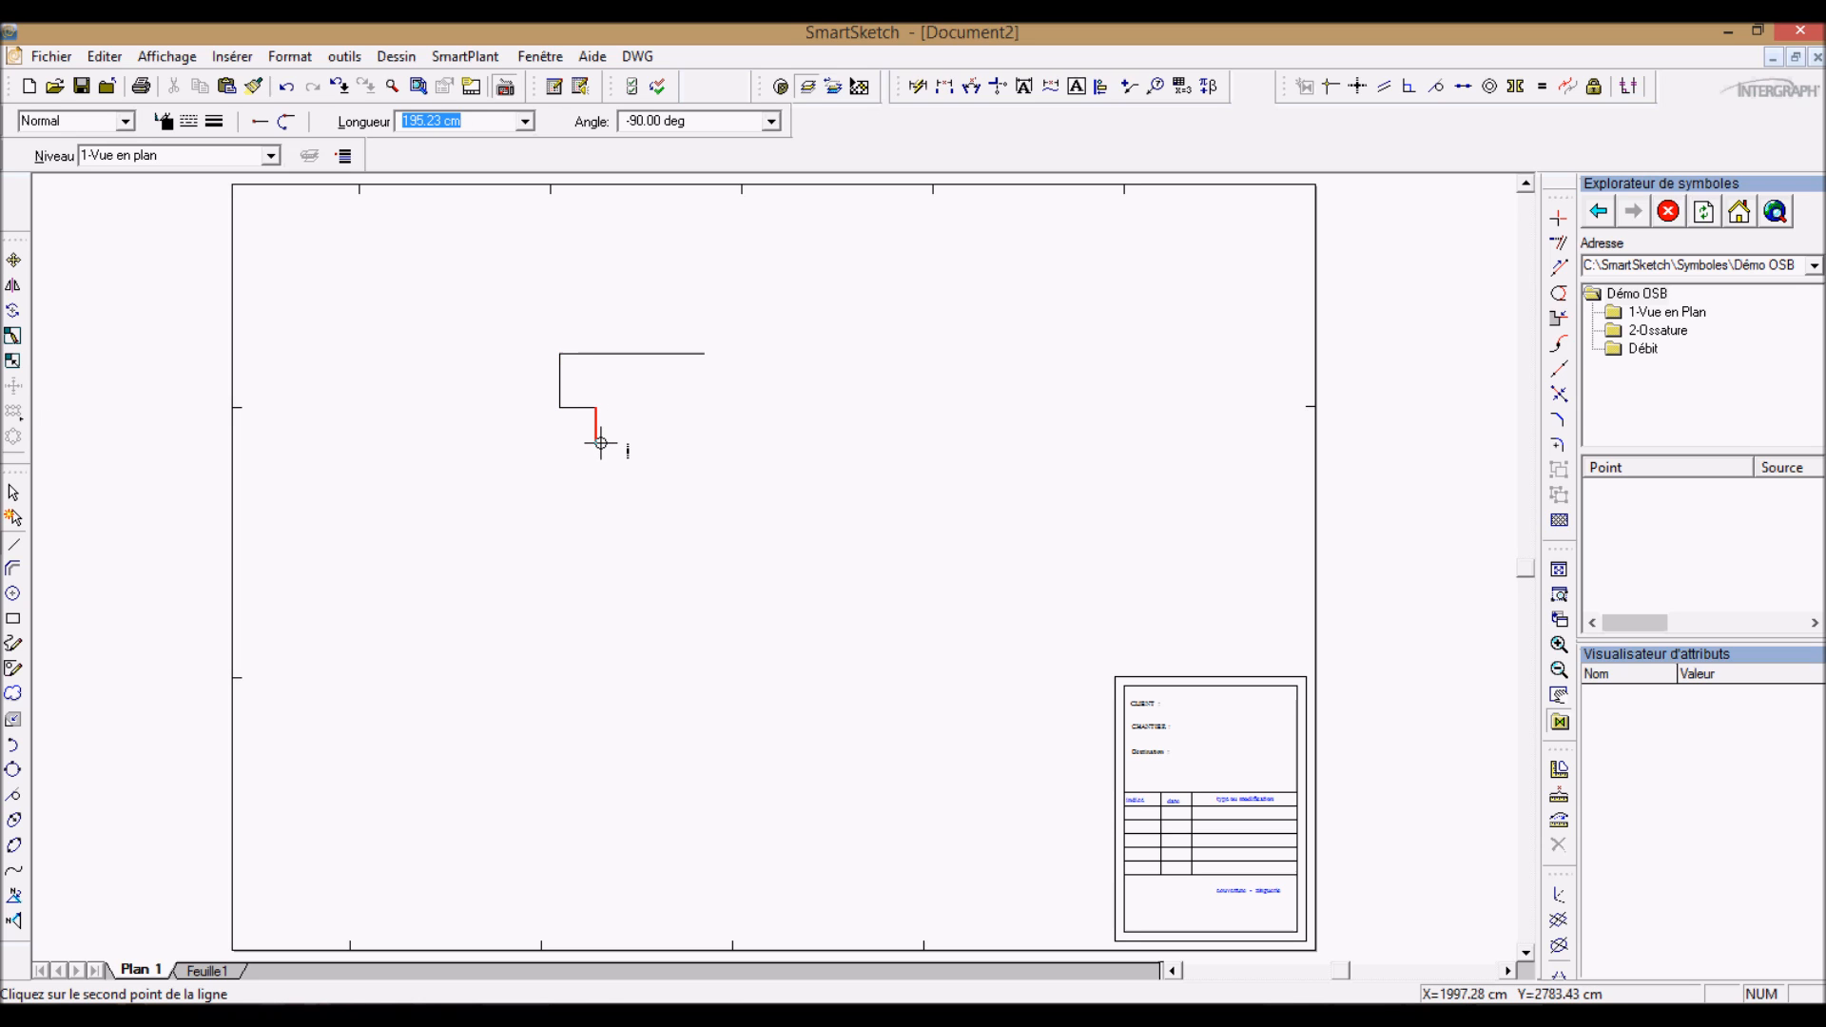
Step: Continue the outline 284 cm downward, then close it with a horizontal lower edge and a vertical right edge to the starting point
type("284")
key("Tab")
left_click(600, 443)
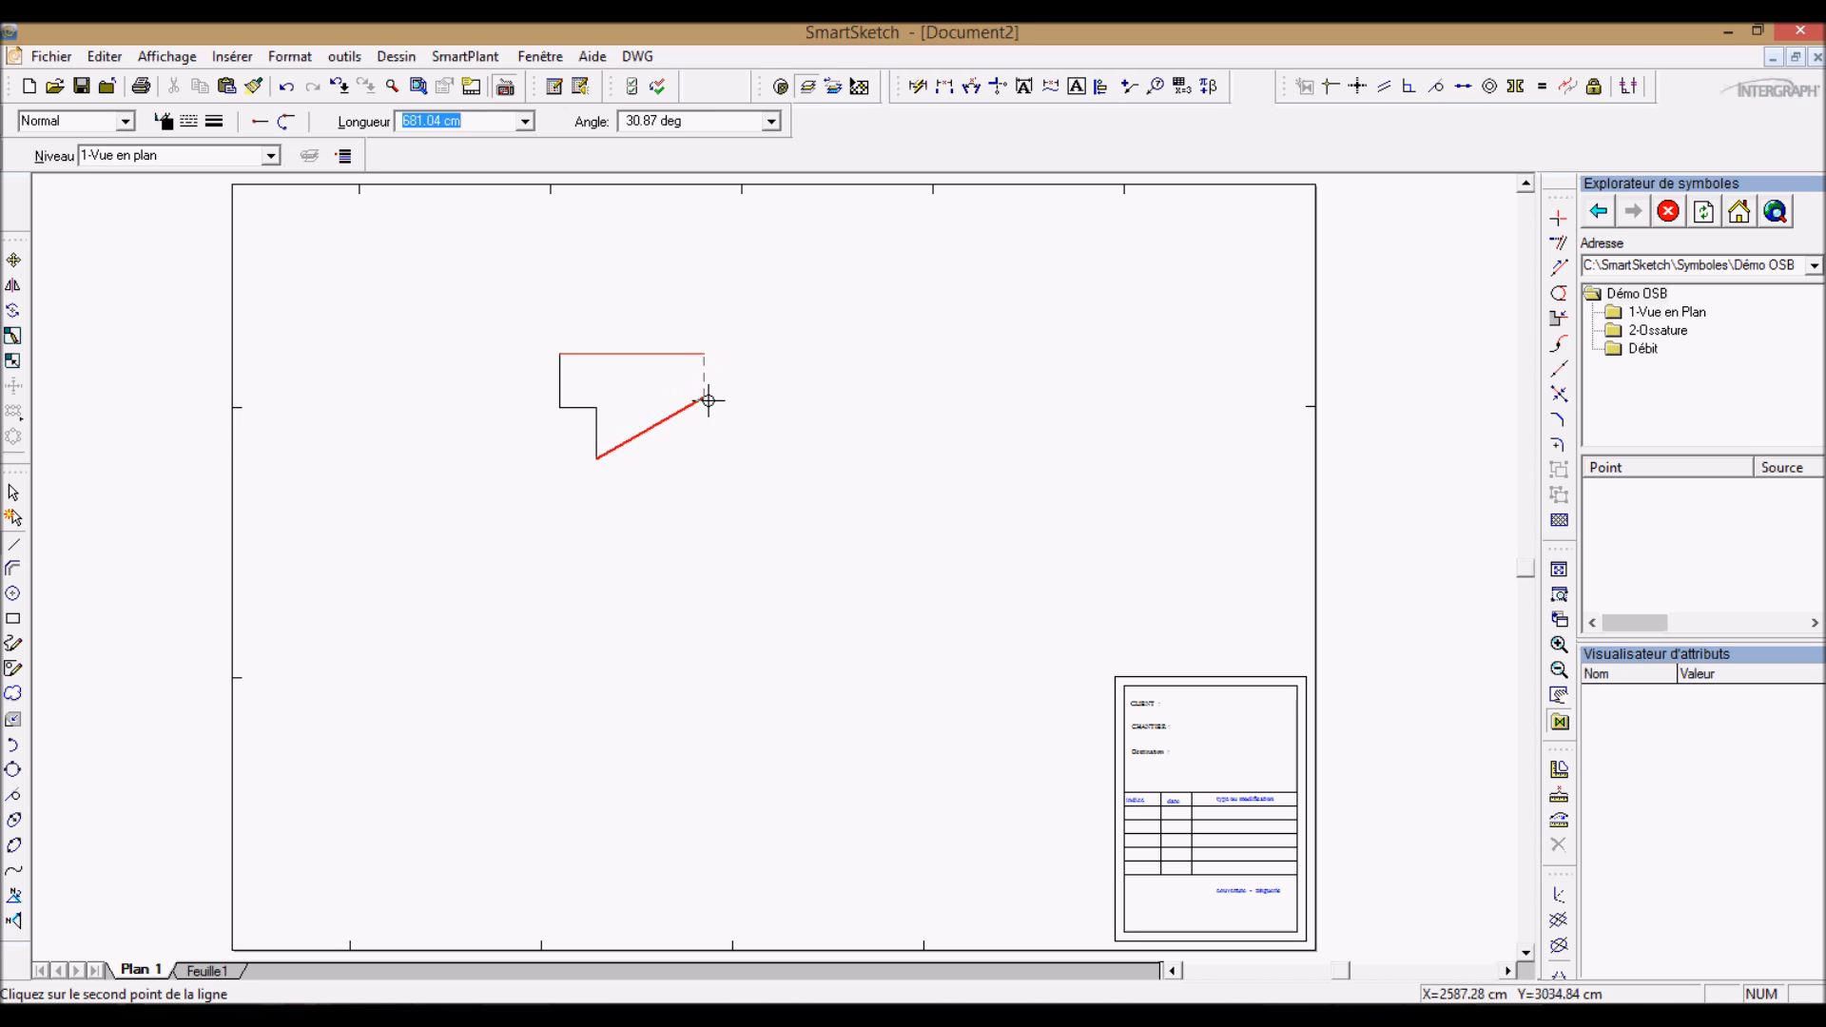
left_click(700, 463)
left_click(702, 356)
scroll(588, 341, "up", 1)
scroll(588, 342, "up", 5)
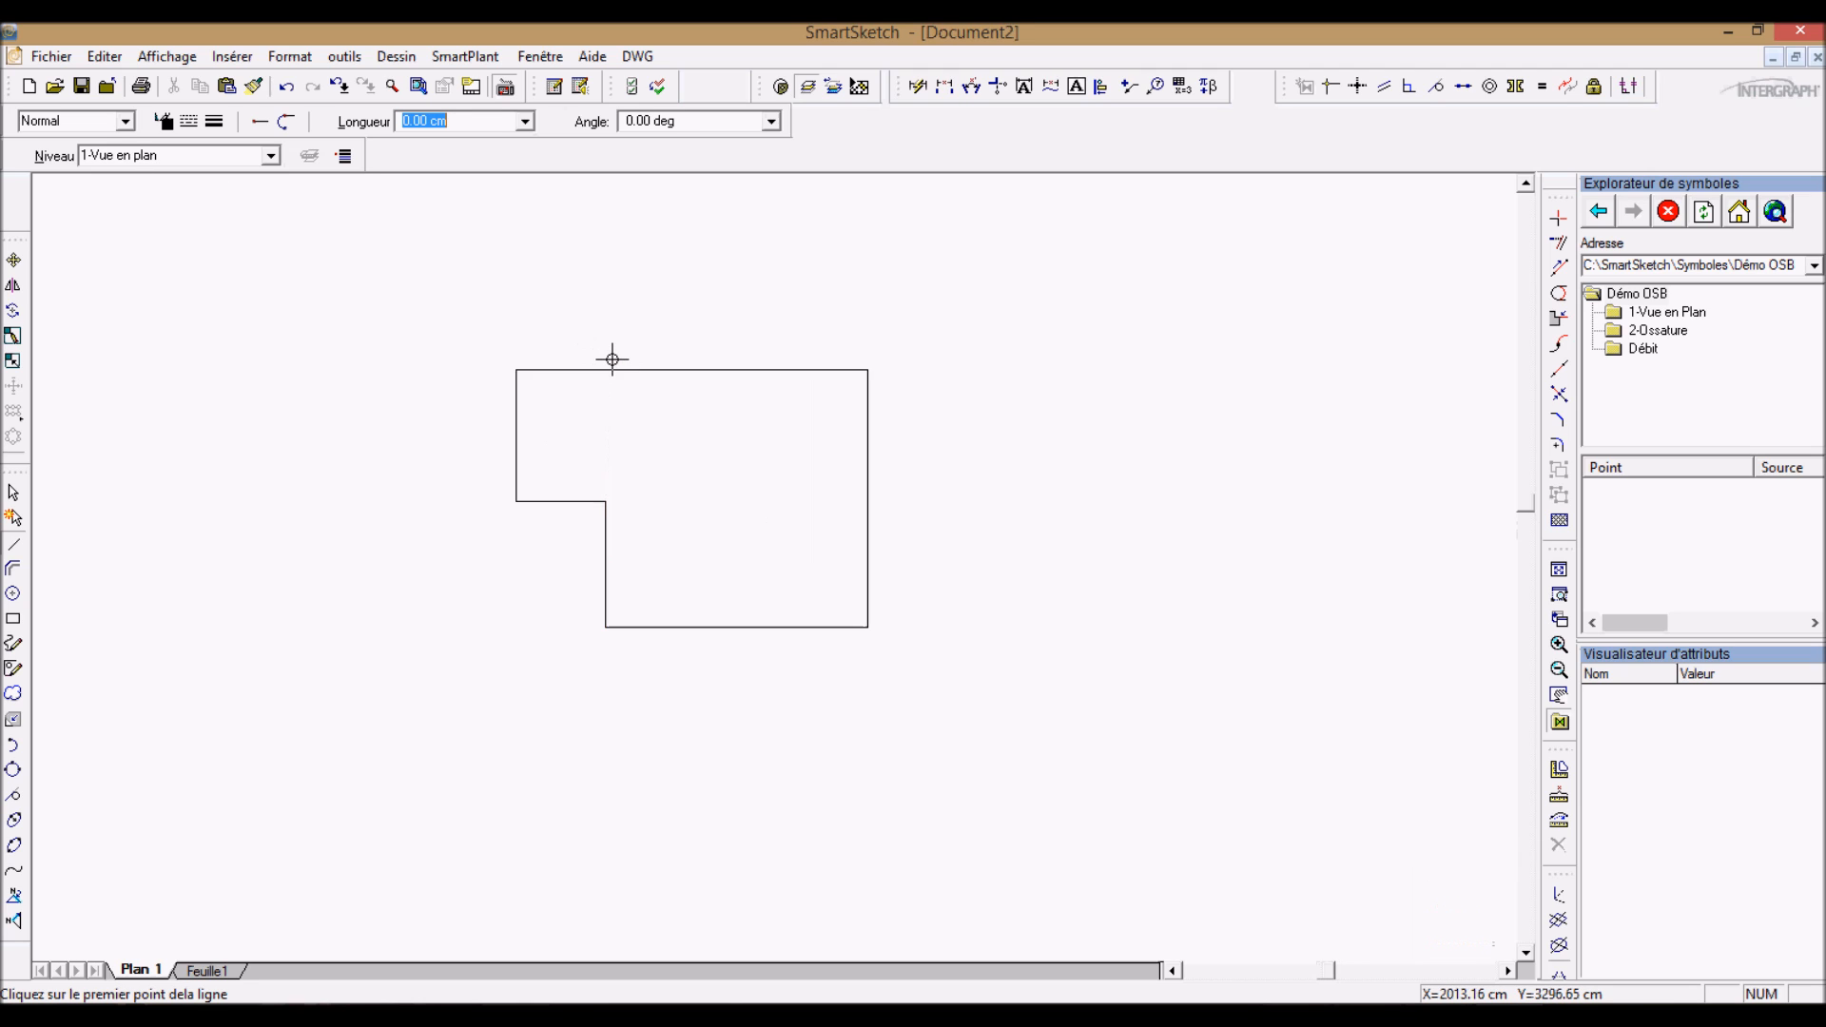
key("Escape")
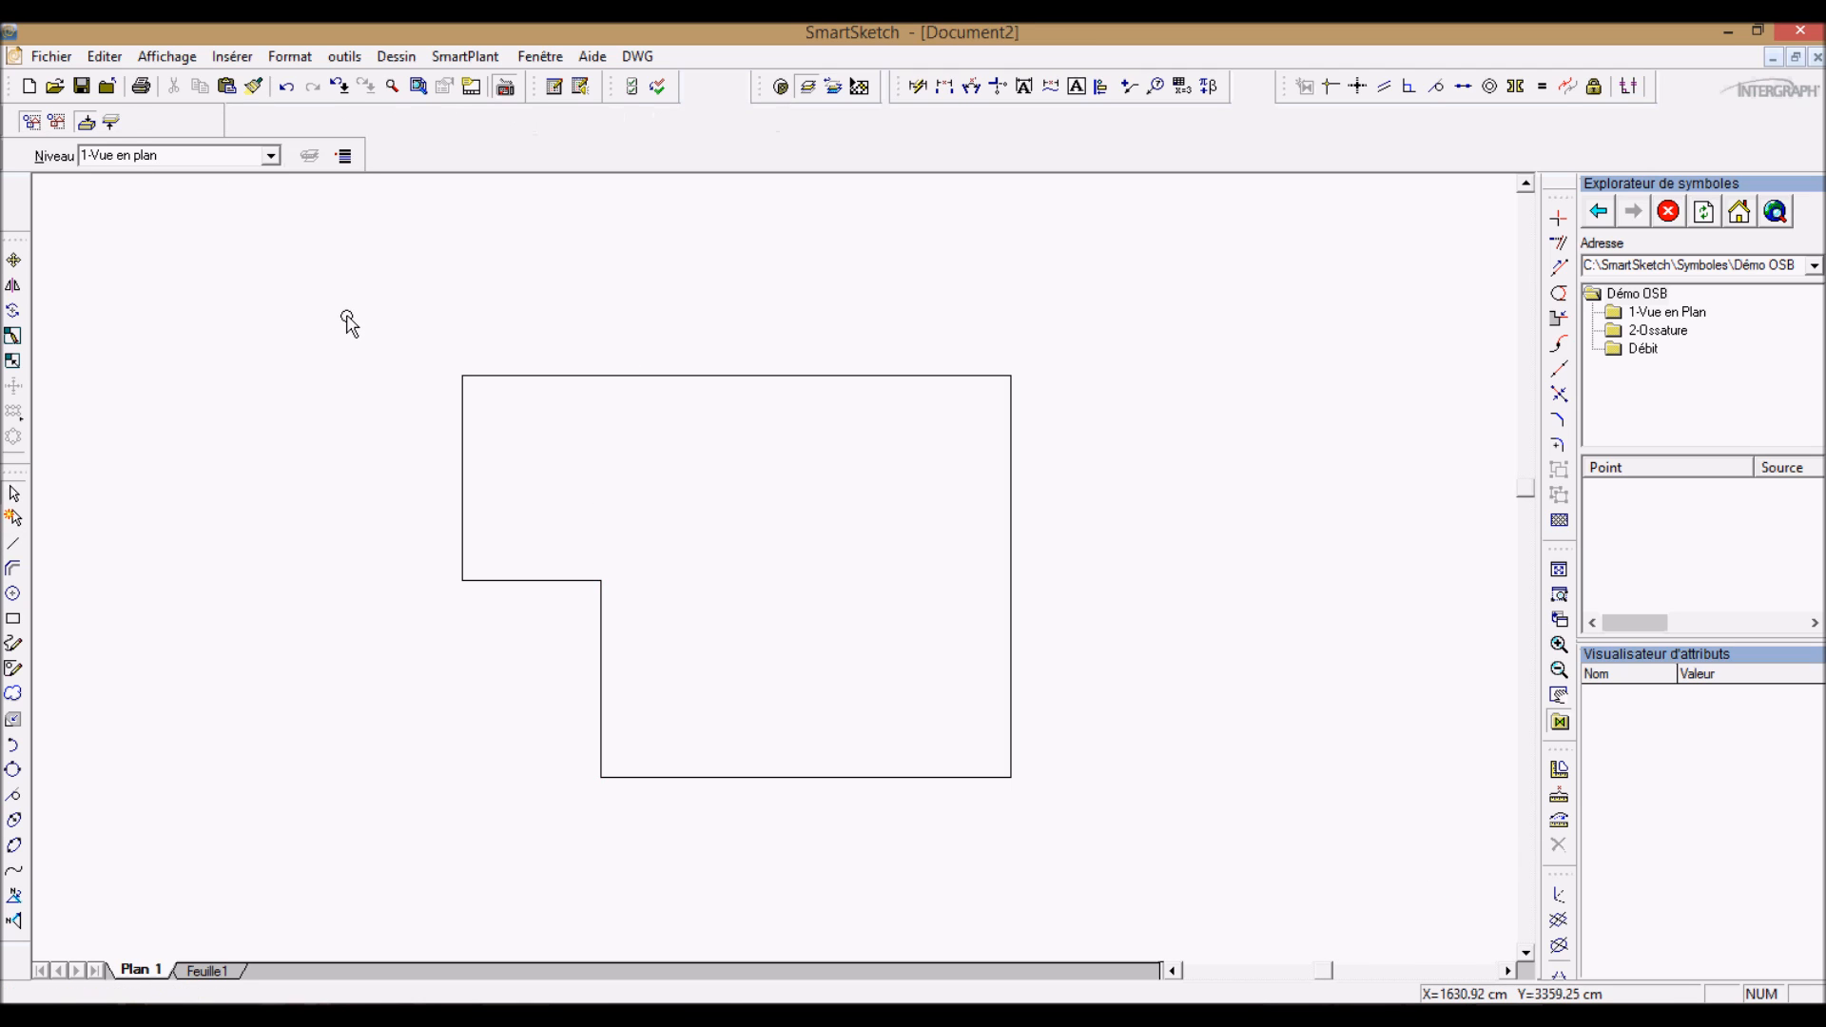
Step: Dimension the outline's upper edge, left edge and the notch's horizontal edge, placing each dimension inside the shape or beside the notch
left_click(917, 89)
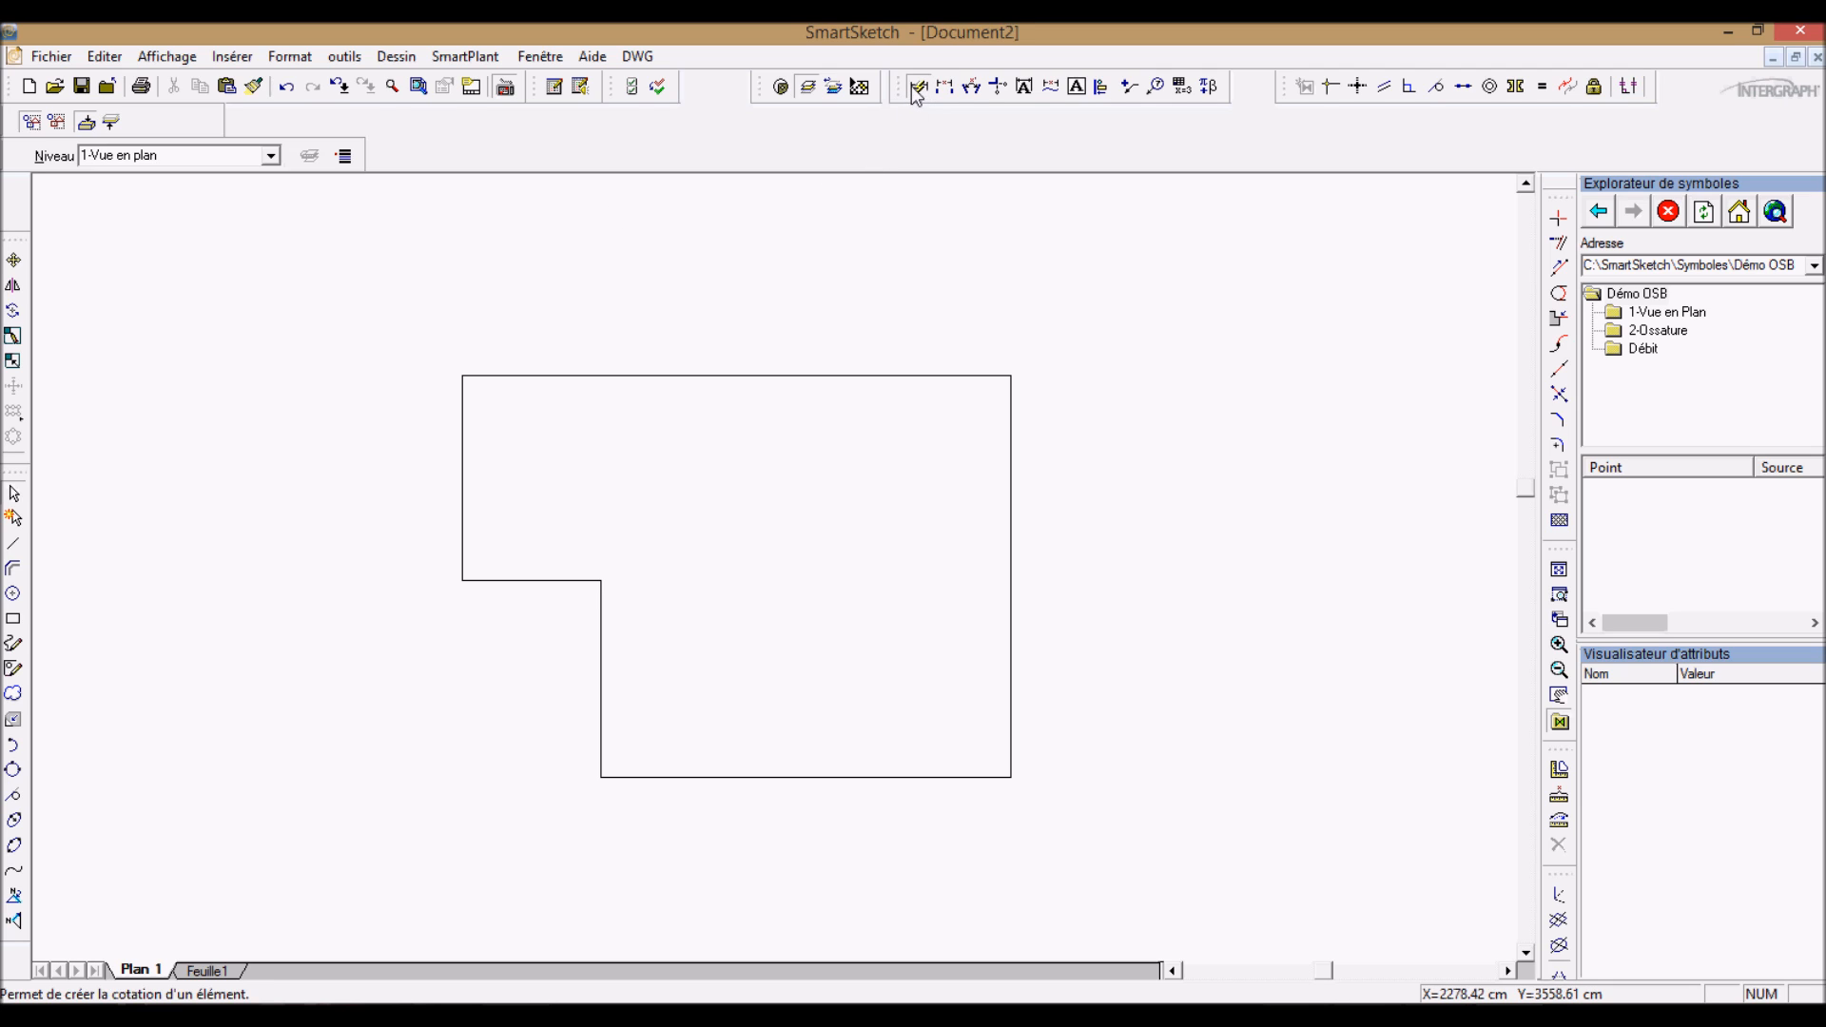
left_click(803, 375)
left_click(793, 404)
left_click(462, 474)
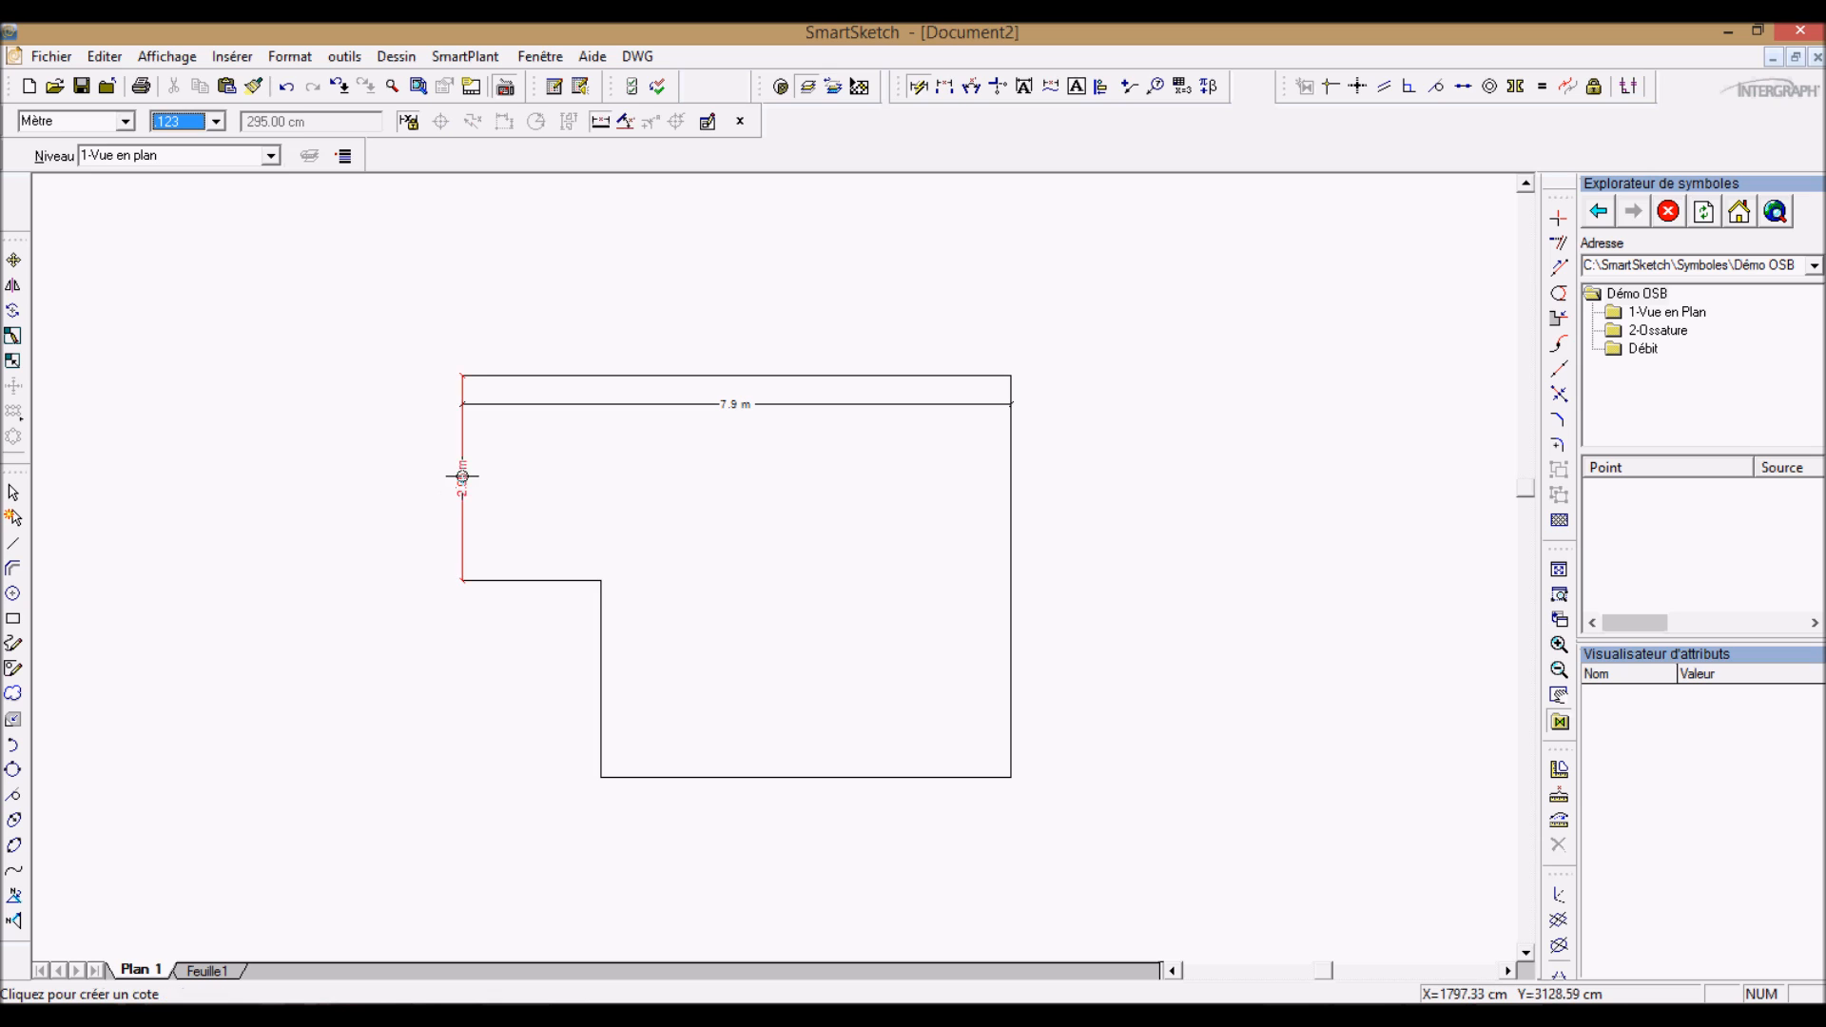
left_click(493, 471)
left_click(534, 579)
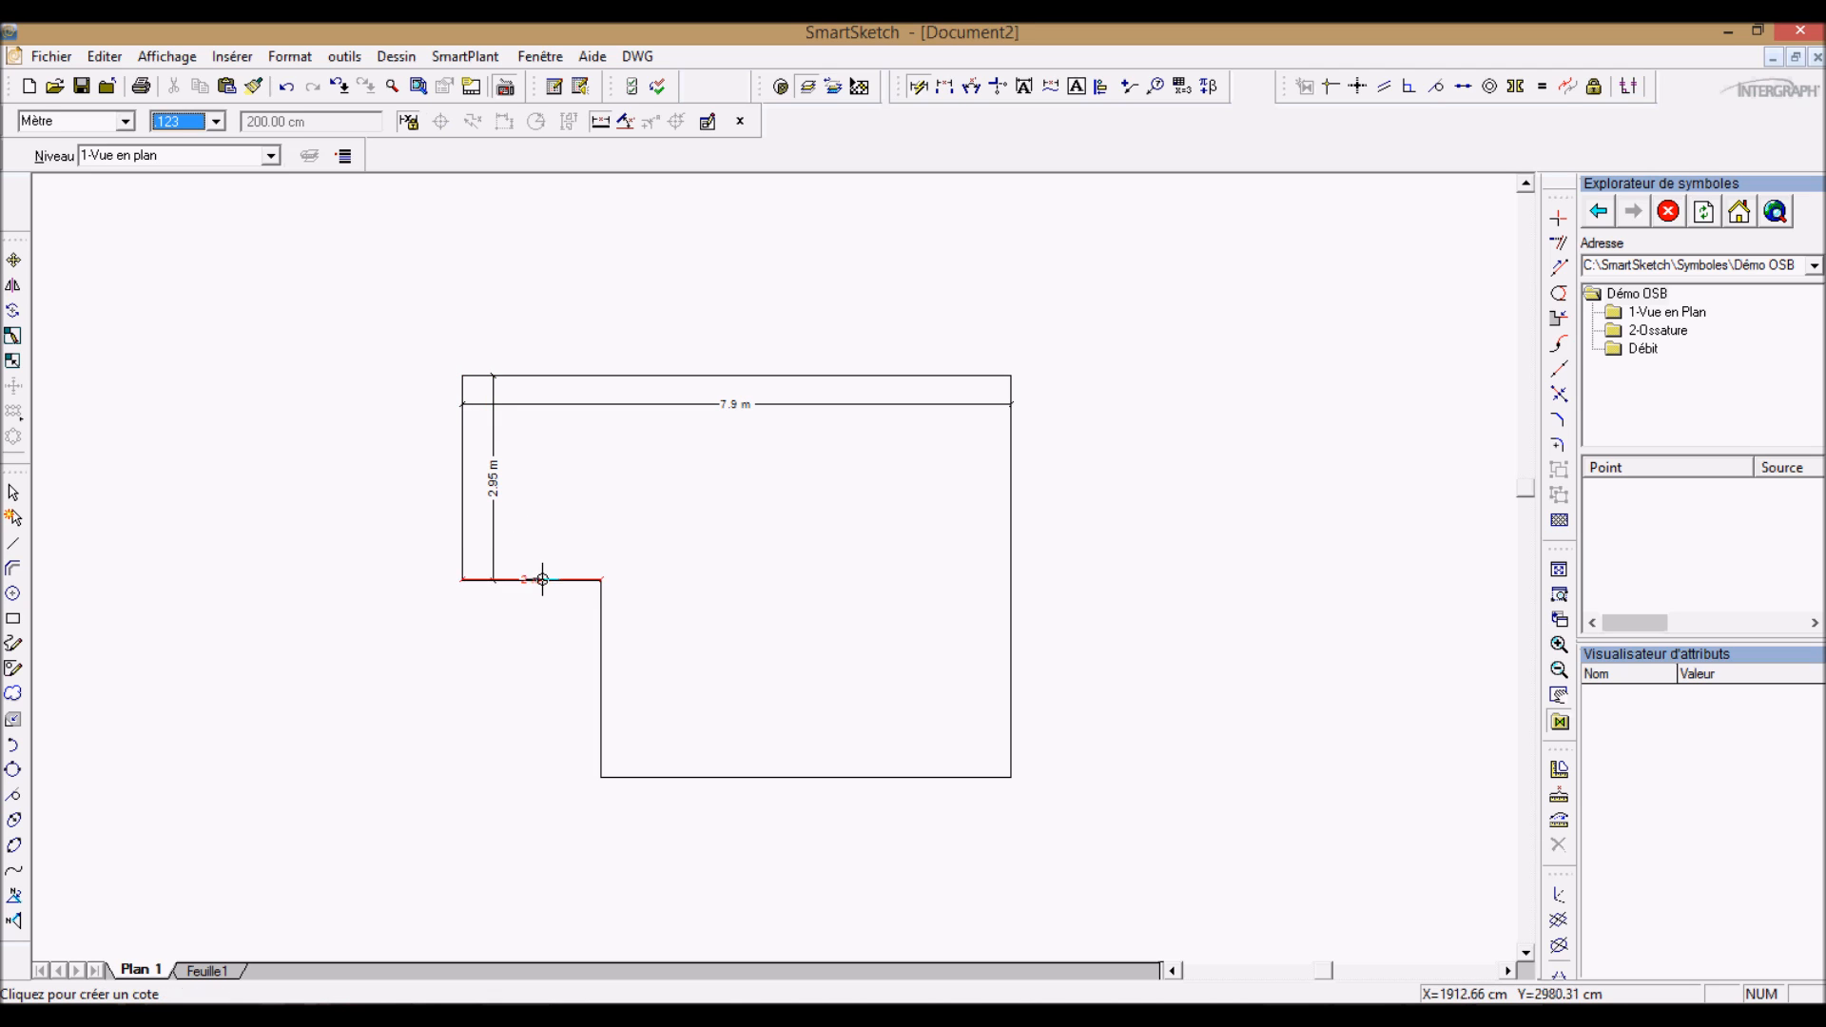
left_click(562, 554)
Step: Dimension the notch's vertical edge, the lower edge and the right edge of the outline
left_click(602, 614)
left_click(651, 632)
left_click(760, 776)
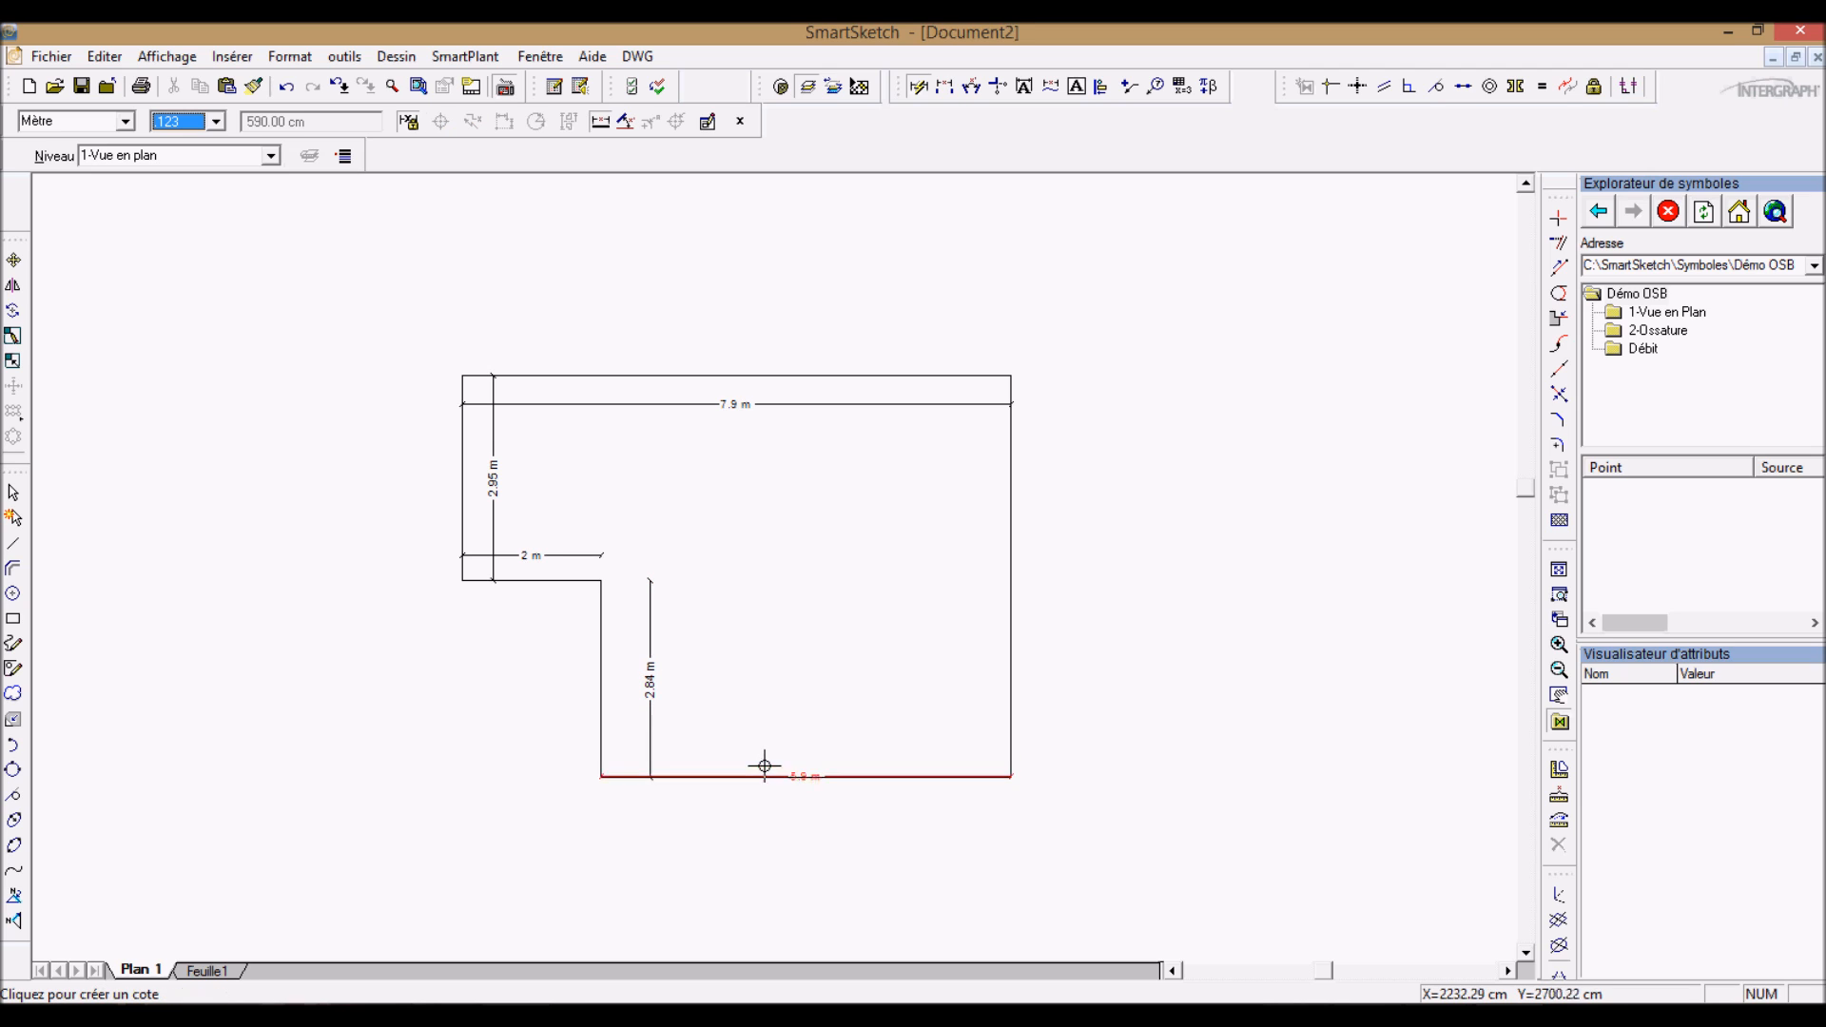
left_click(761, 739)
left_click(1009, 662)
left_click(981, 656)
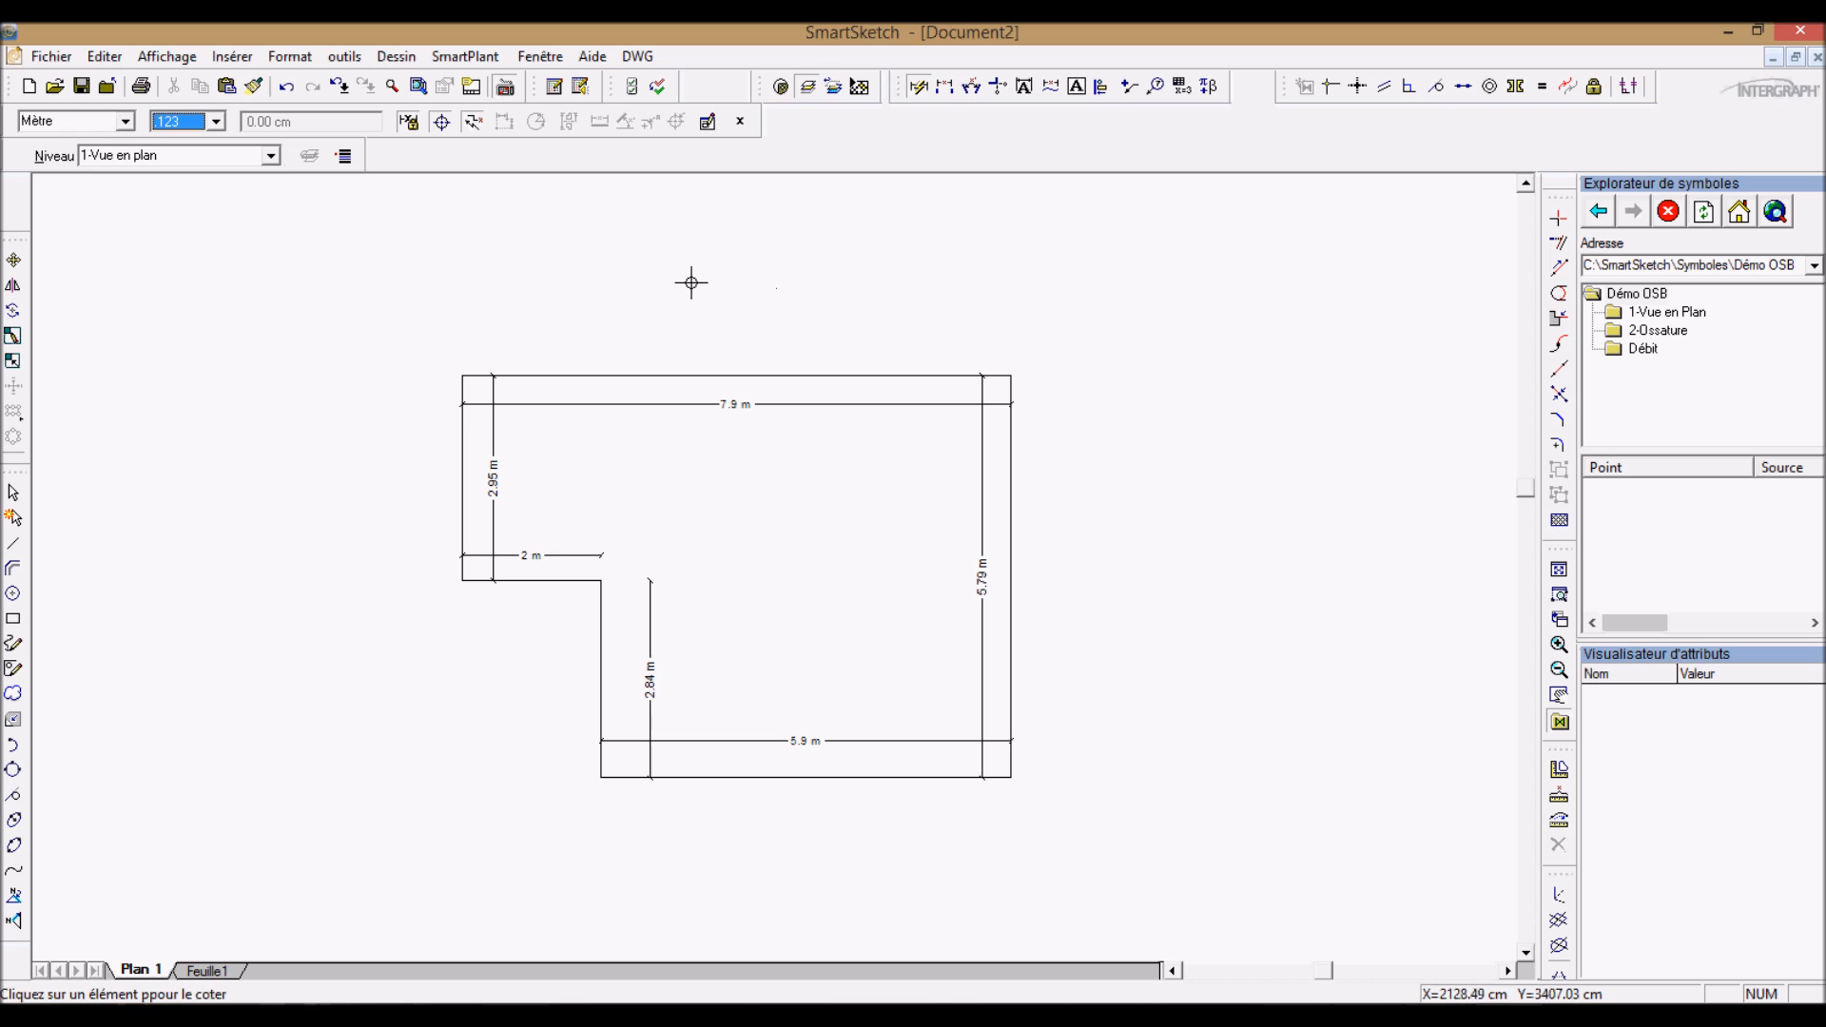
key("Escape")
Step: Group the whole outline together with its dimensions
left_click_drag(383, 330, 1093, 834)
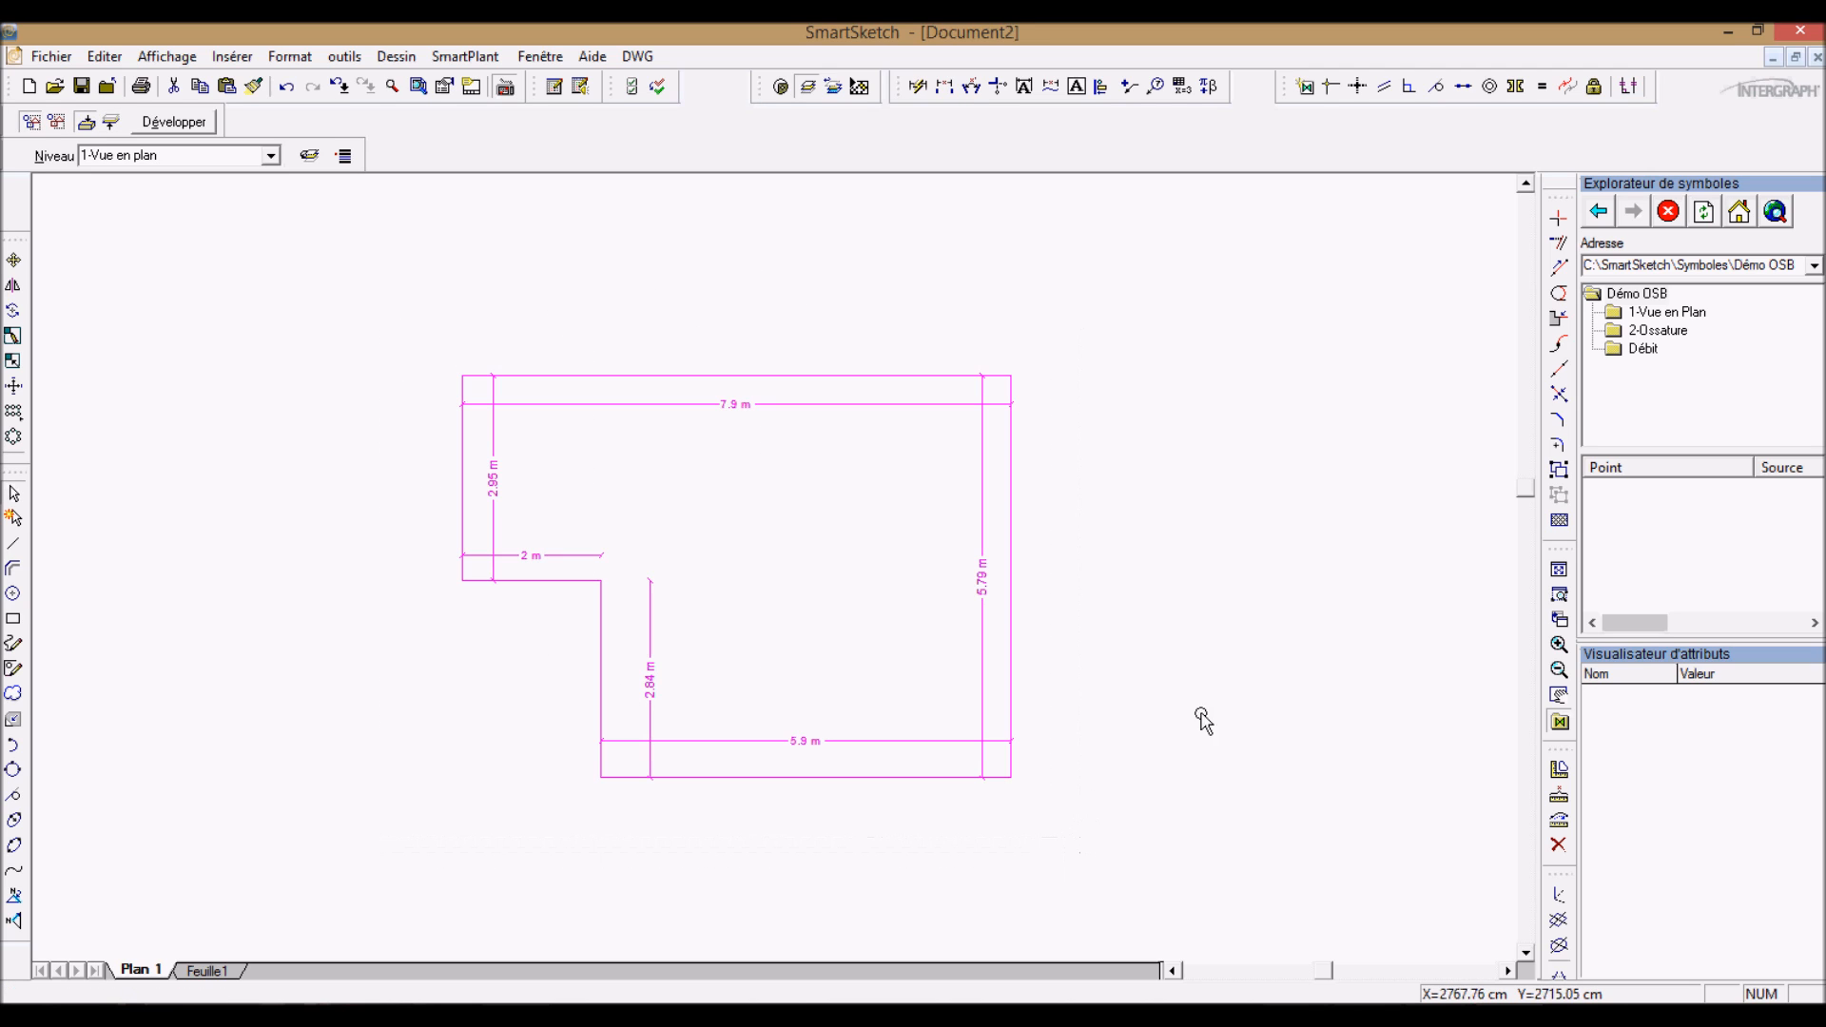
left_click(1557, 472)
left_click(858, 324)
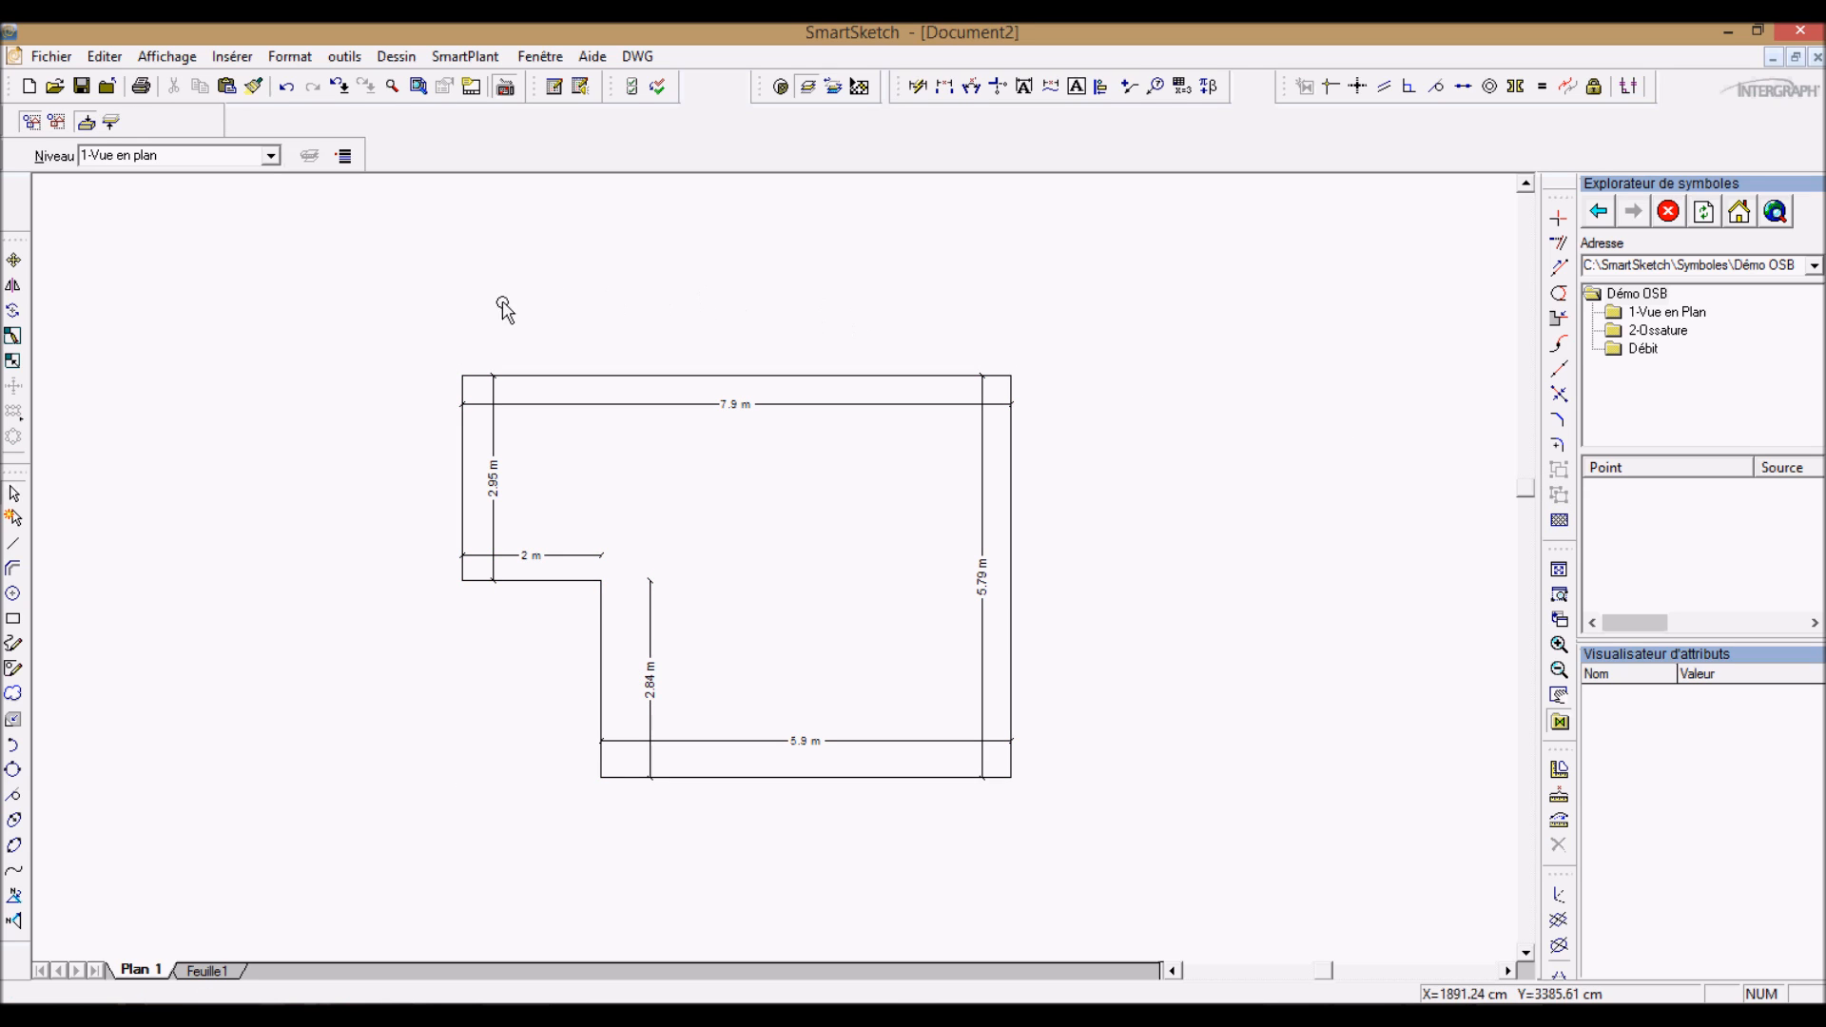
Step: Activate level 2-Lisse and place the Lisse VD symbol from 1-Vue en Plan along the upper wall from its right corner
left_click(271, 156)
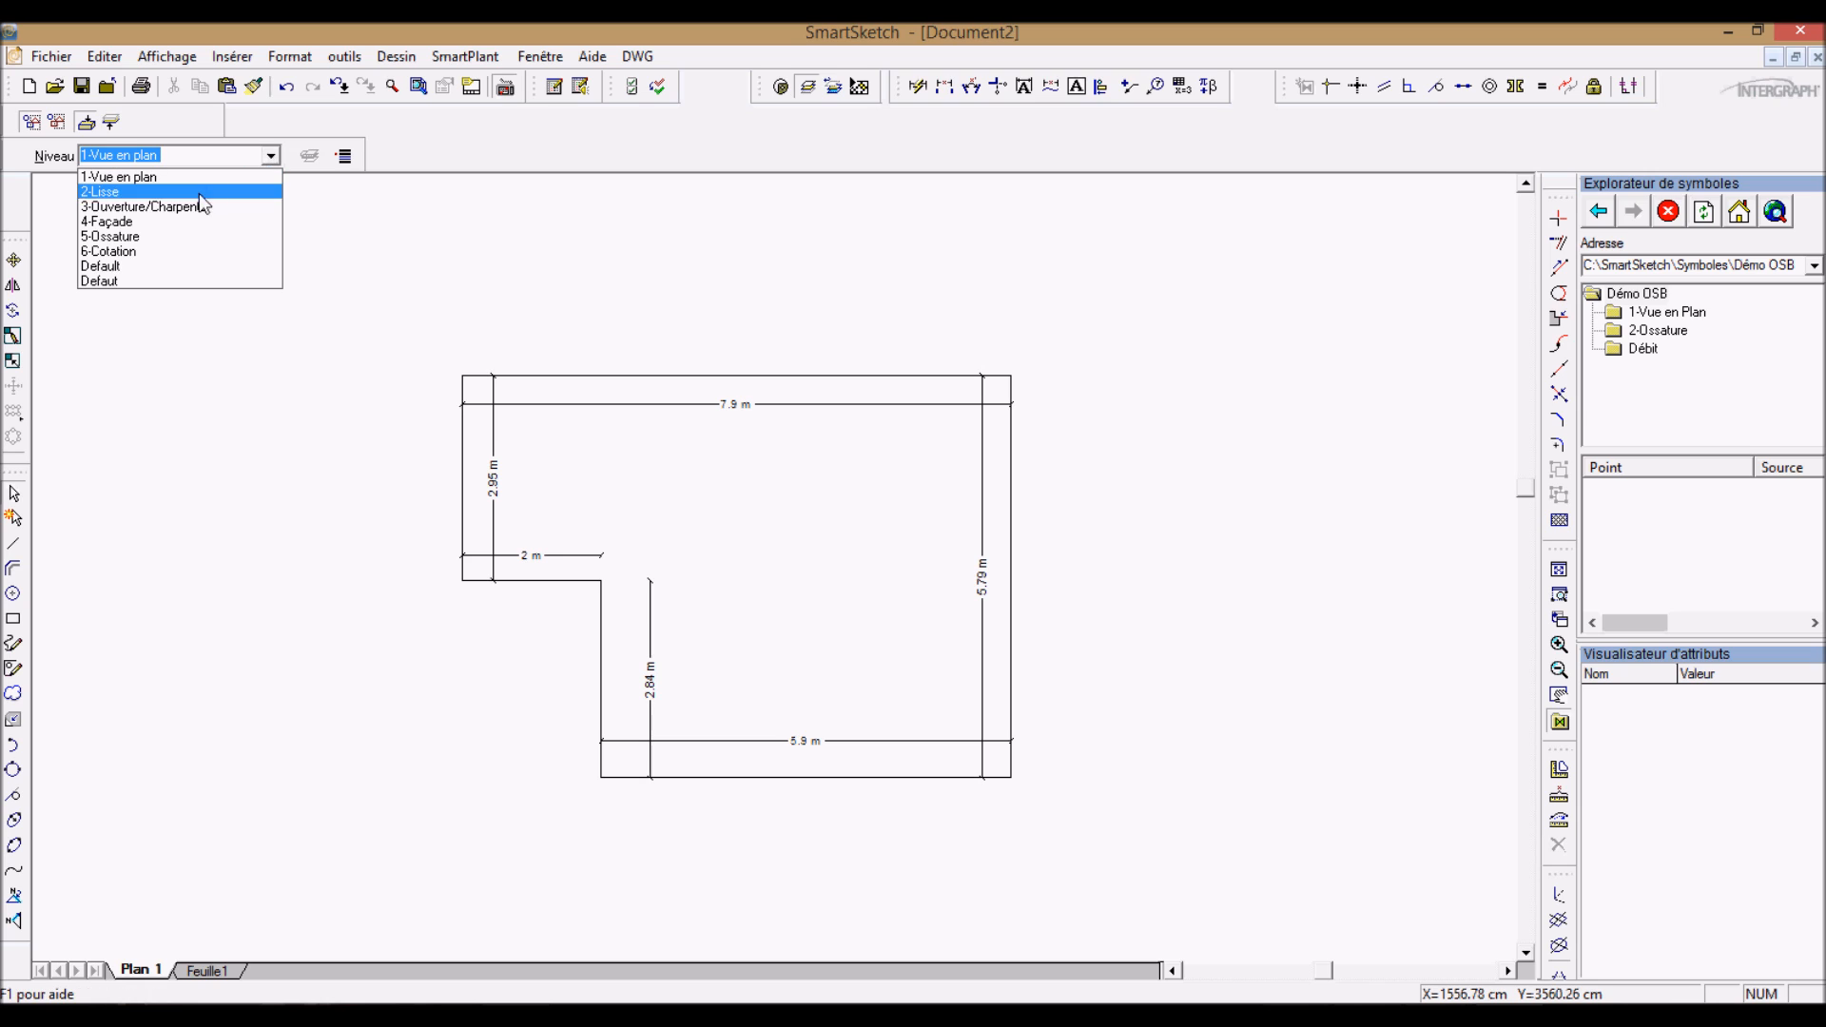
left_click(120, 195)
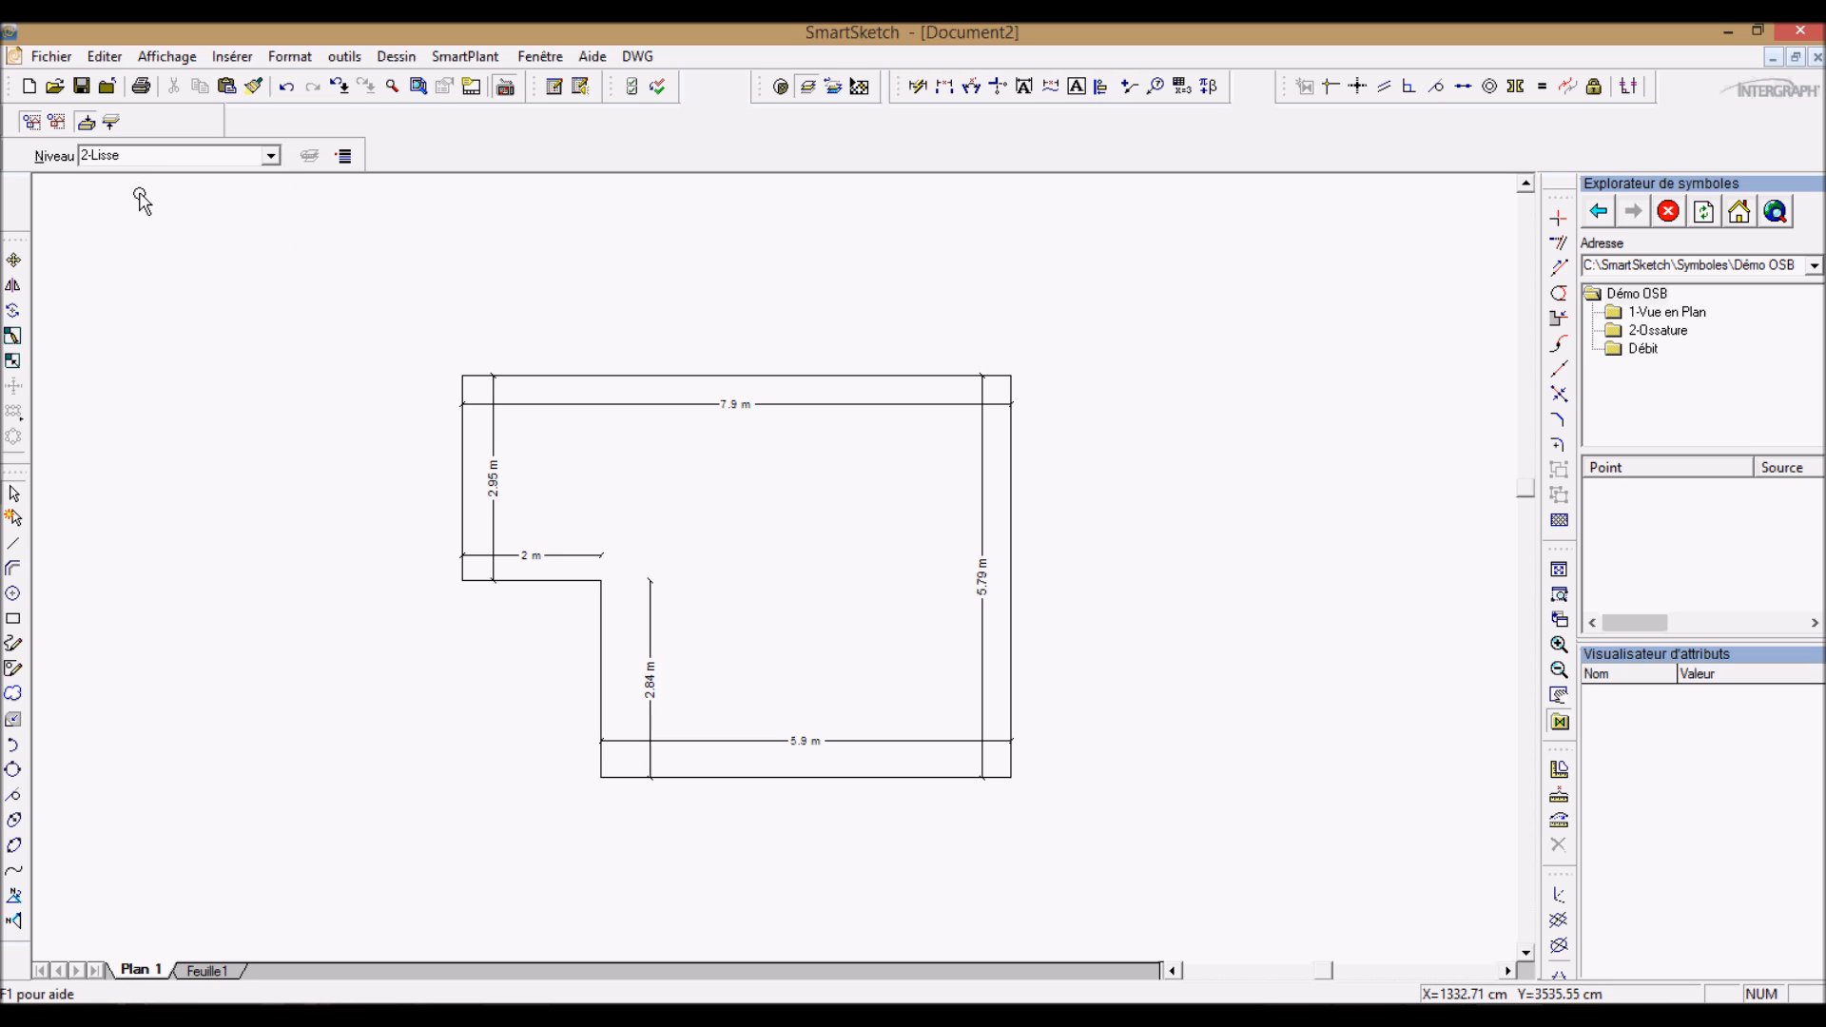
left_click(1657, 319)
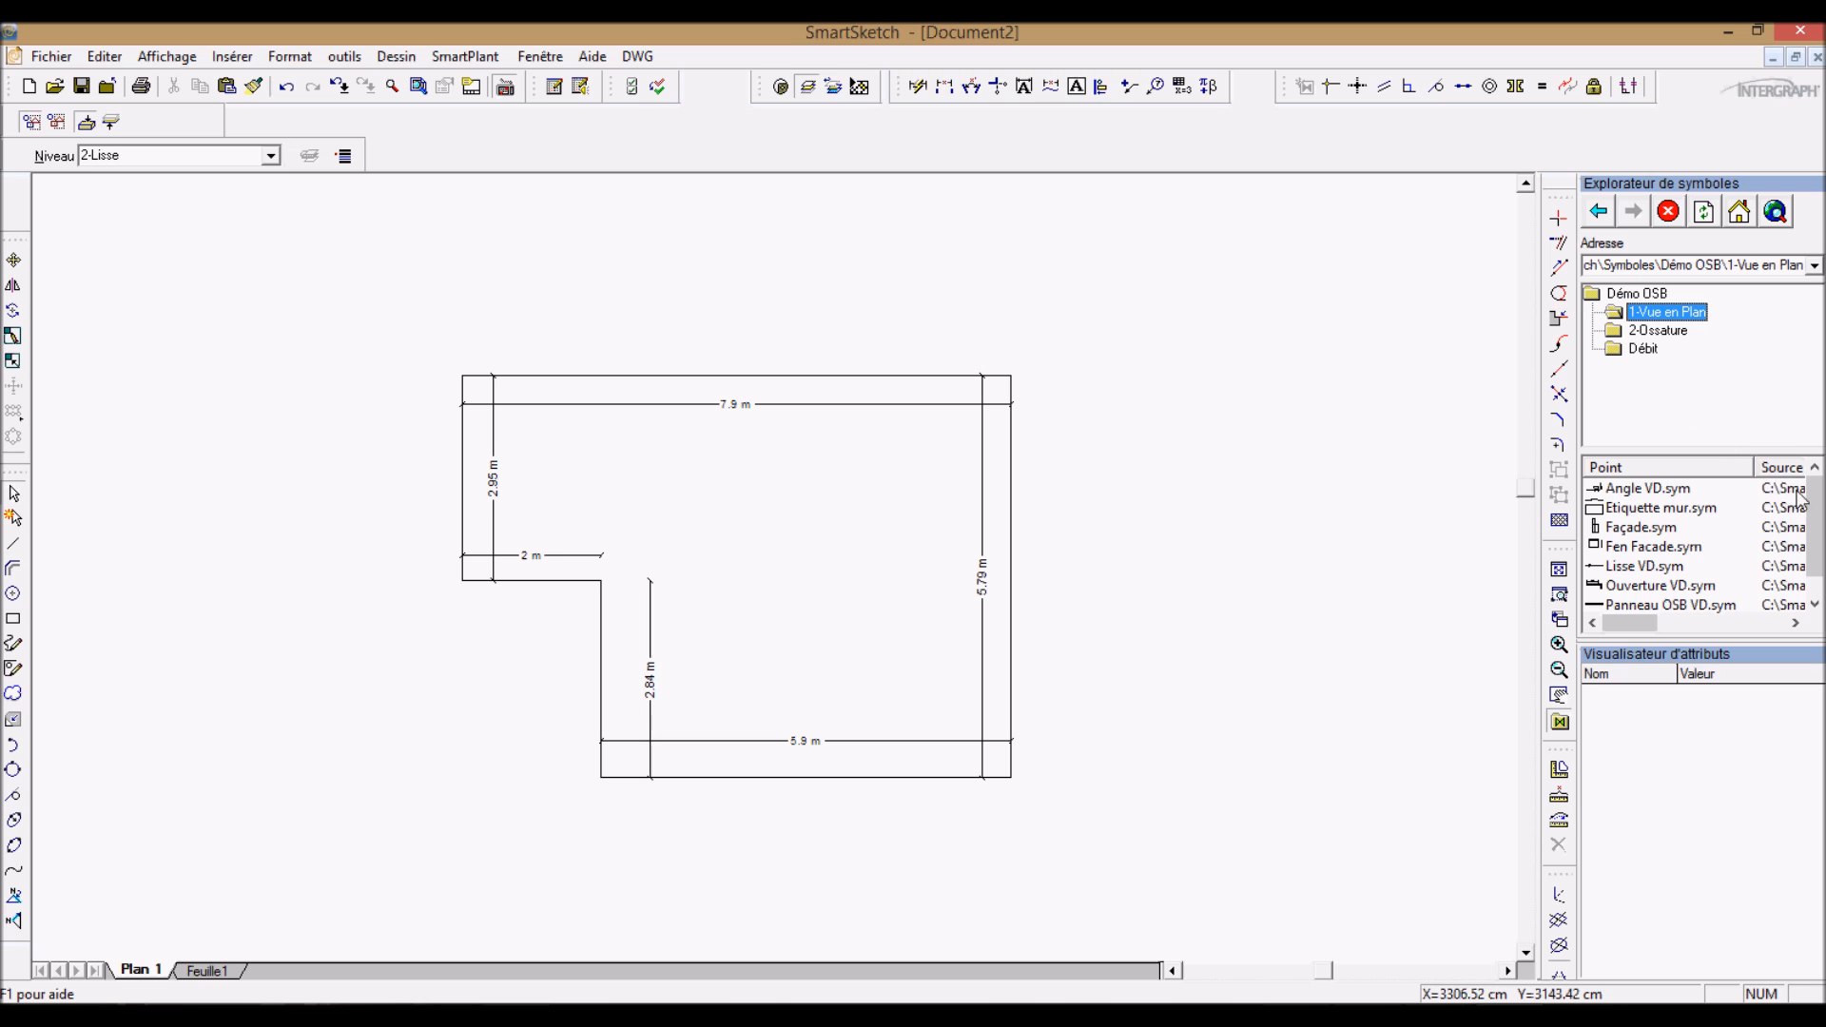
mouse_move(1813, 509)
left_mouse_down()
mouse_move(1814, 529)
mouse_move(1809, 493)
left_mouse_up()
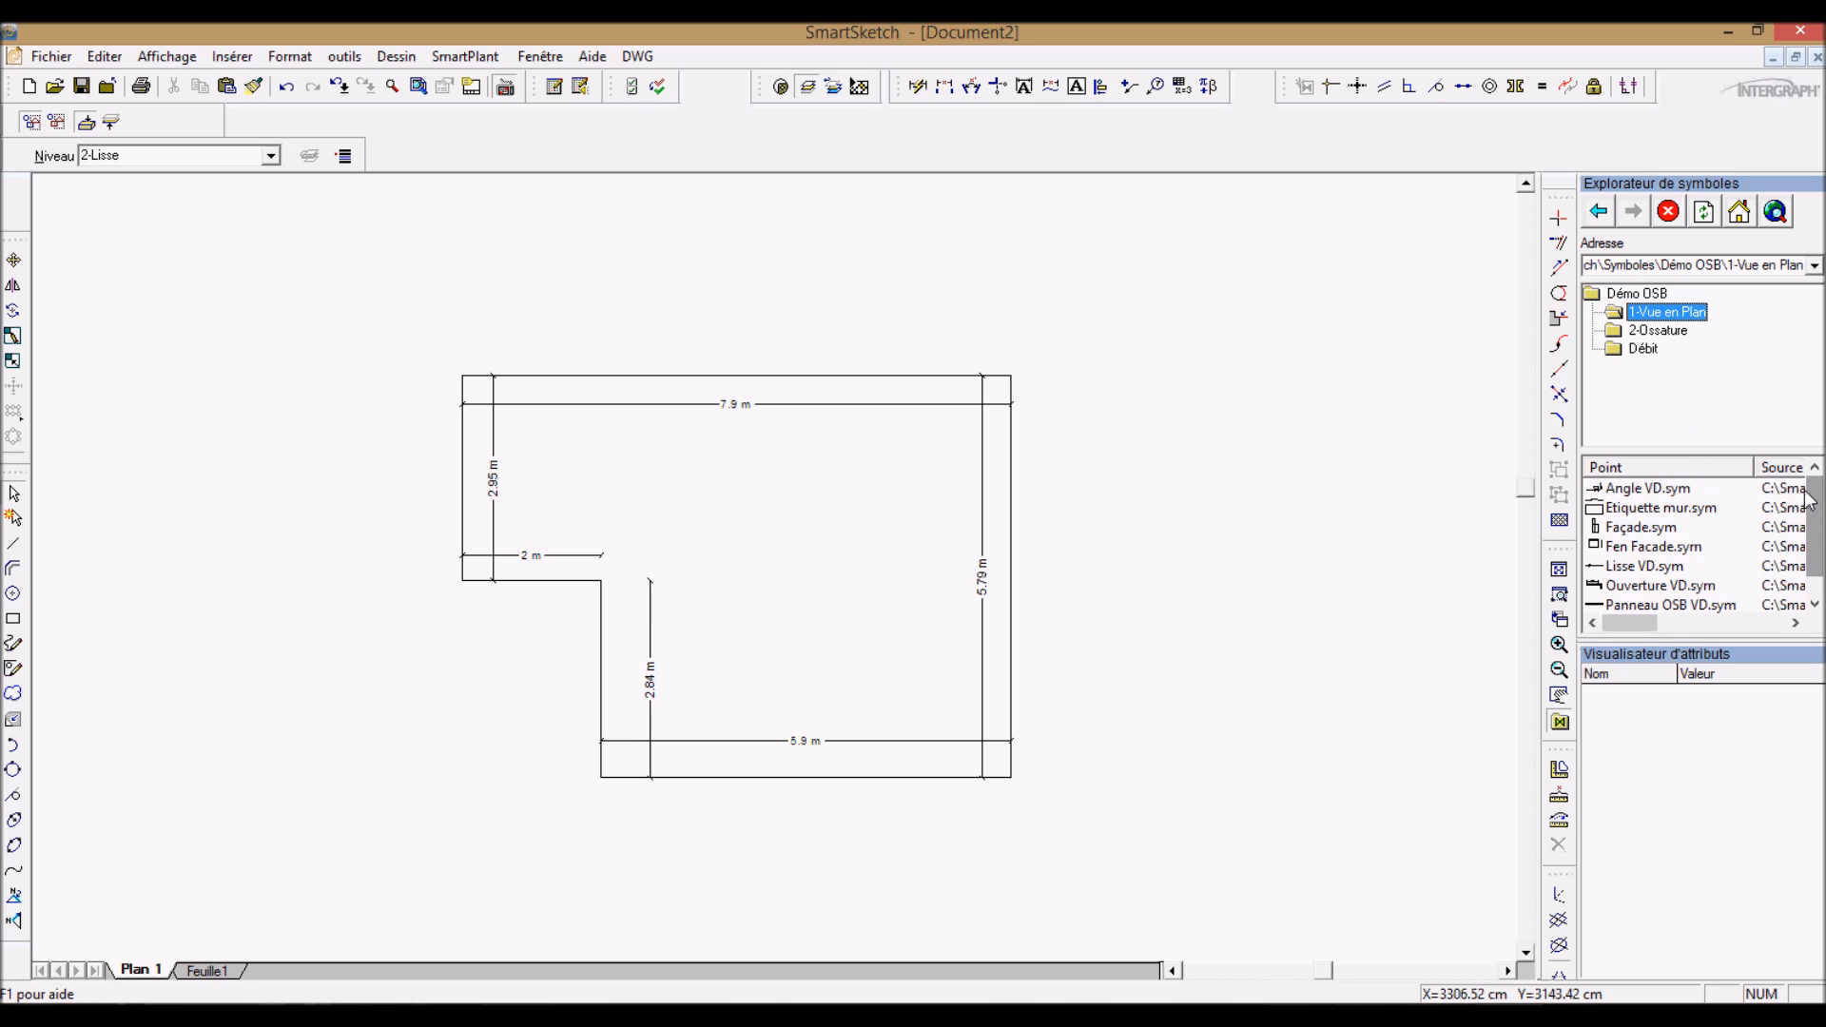
left_click(1655, 569)
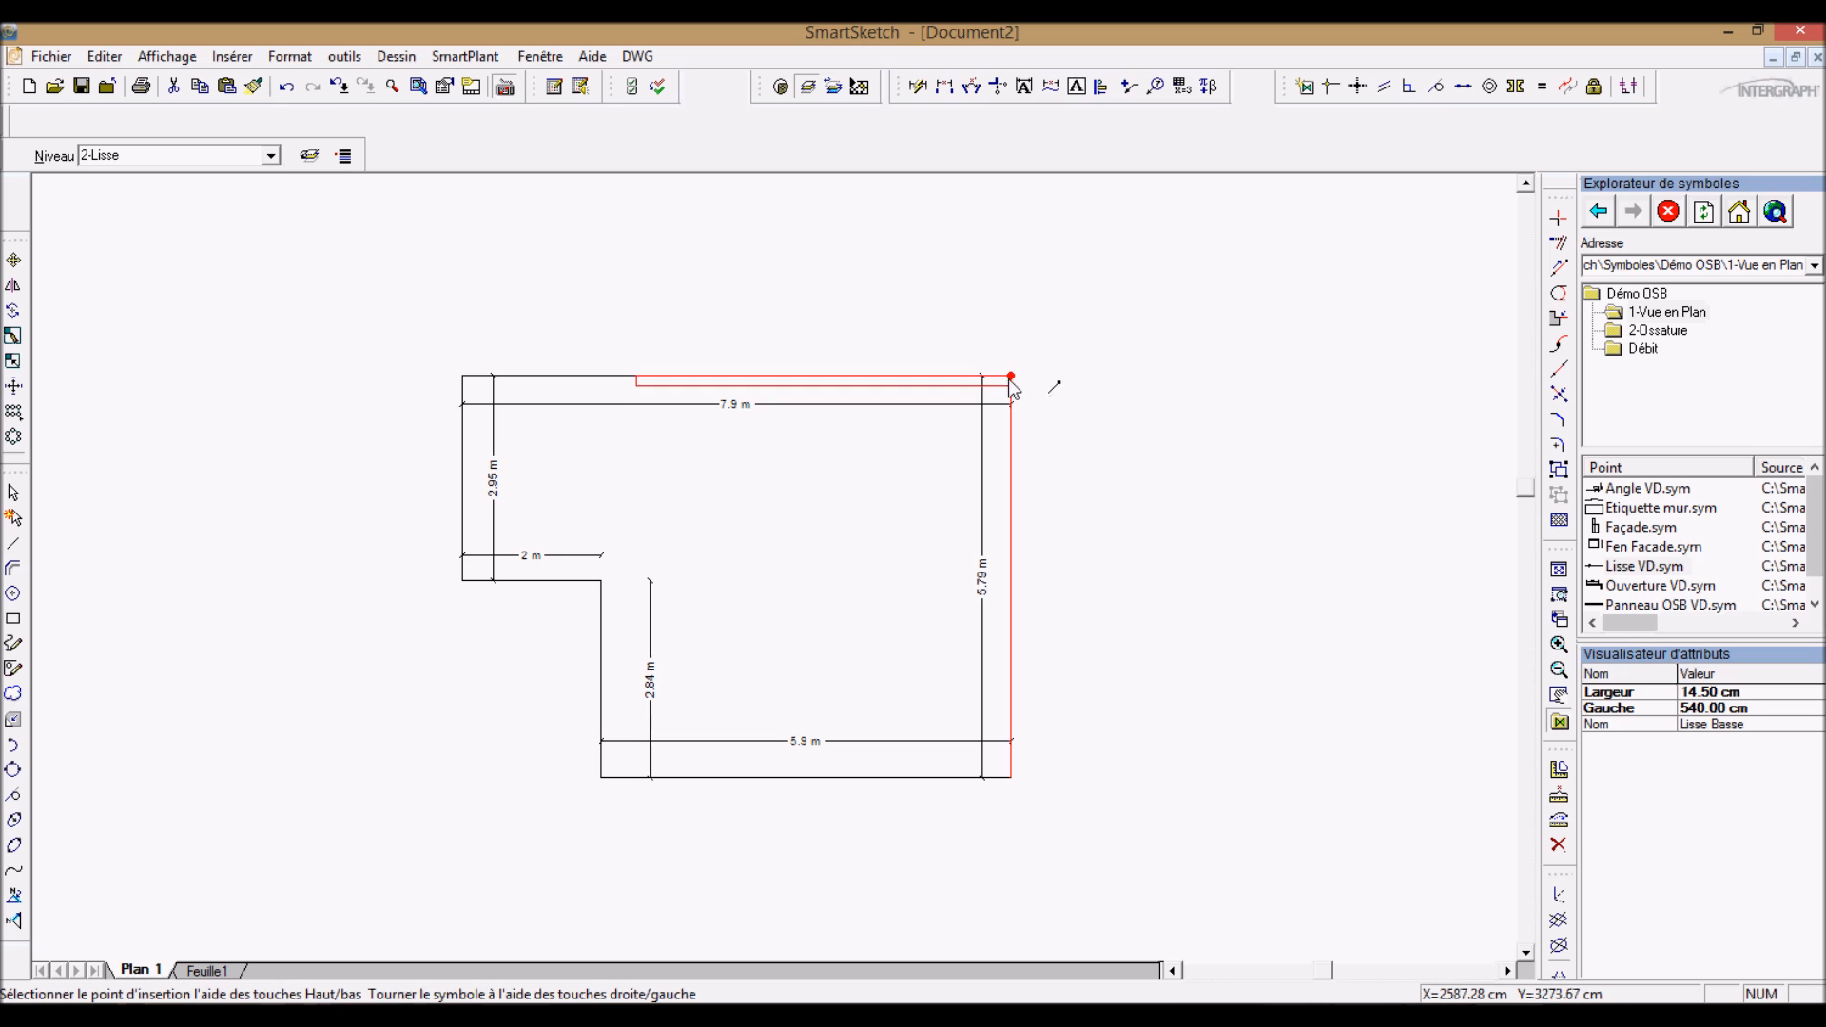
Step: Place rotated Lisse VD symbols along the left wall, the notch's horizontal wall and the notch's vertical wall, starting at their corners
key("Left")
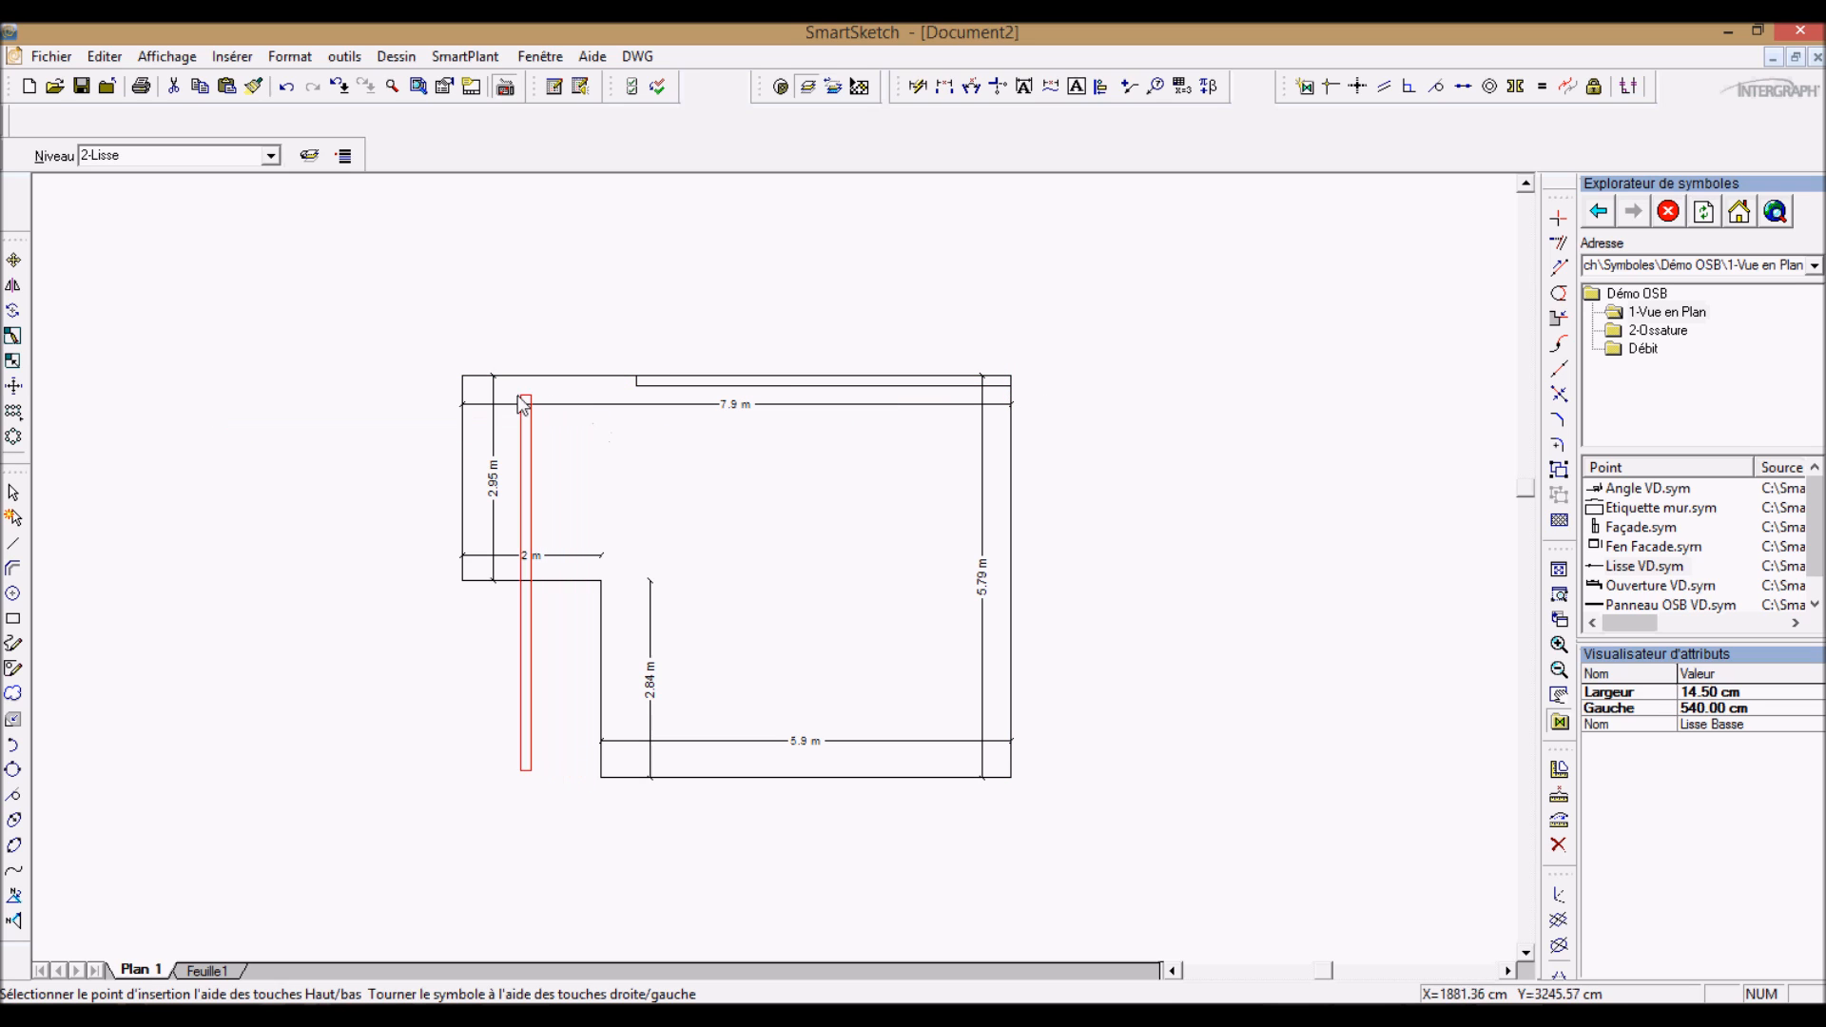
left_click(464, 376)
key("Left")
key("Left")
left_click(473, 579)
key("Left")
left_click(601, 580)
Step: Place rotated Lisse VD symbols along the lower wall and the right wall, then end the placement
key("Left")
left_click(611, 777)
key("Left")
key("Left")
key("Left")
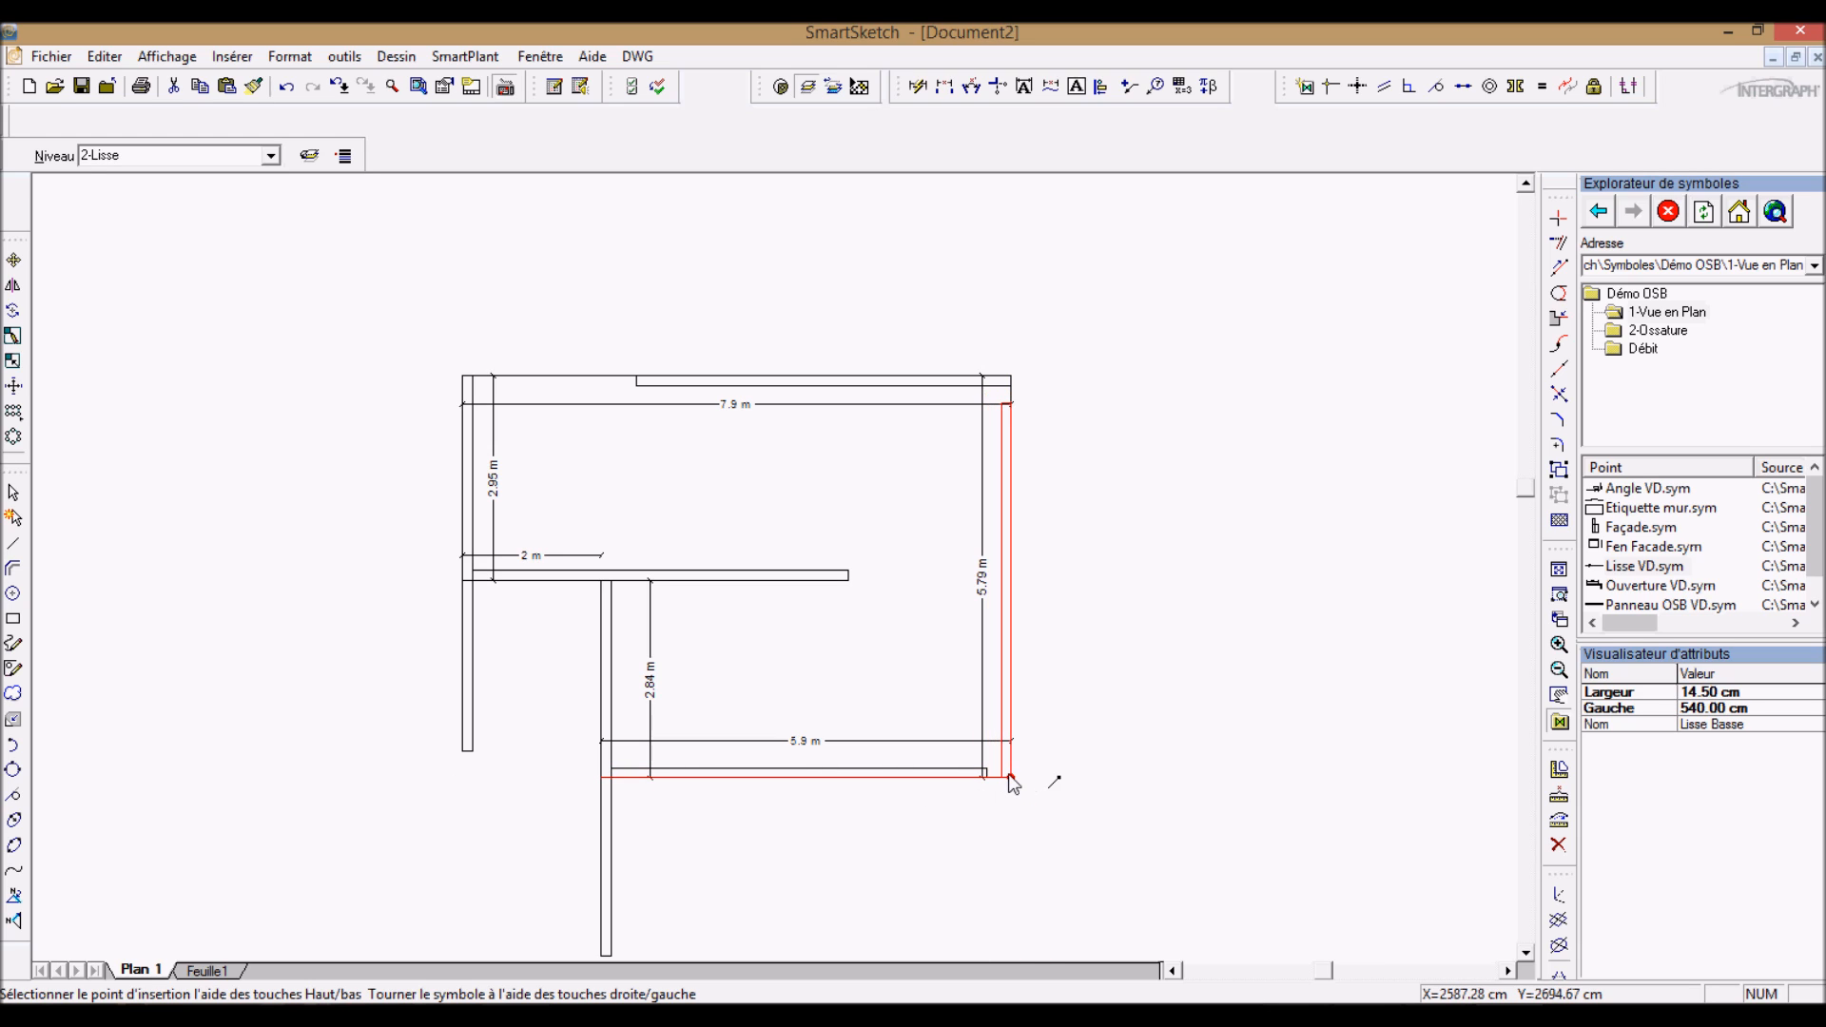
left_click(1010, 780)
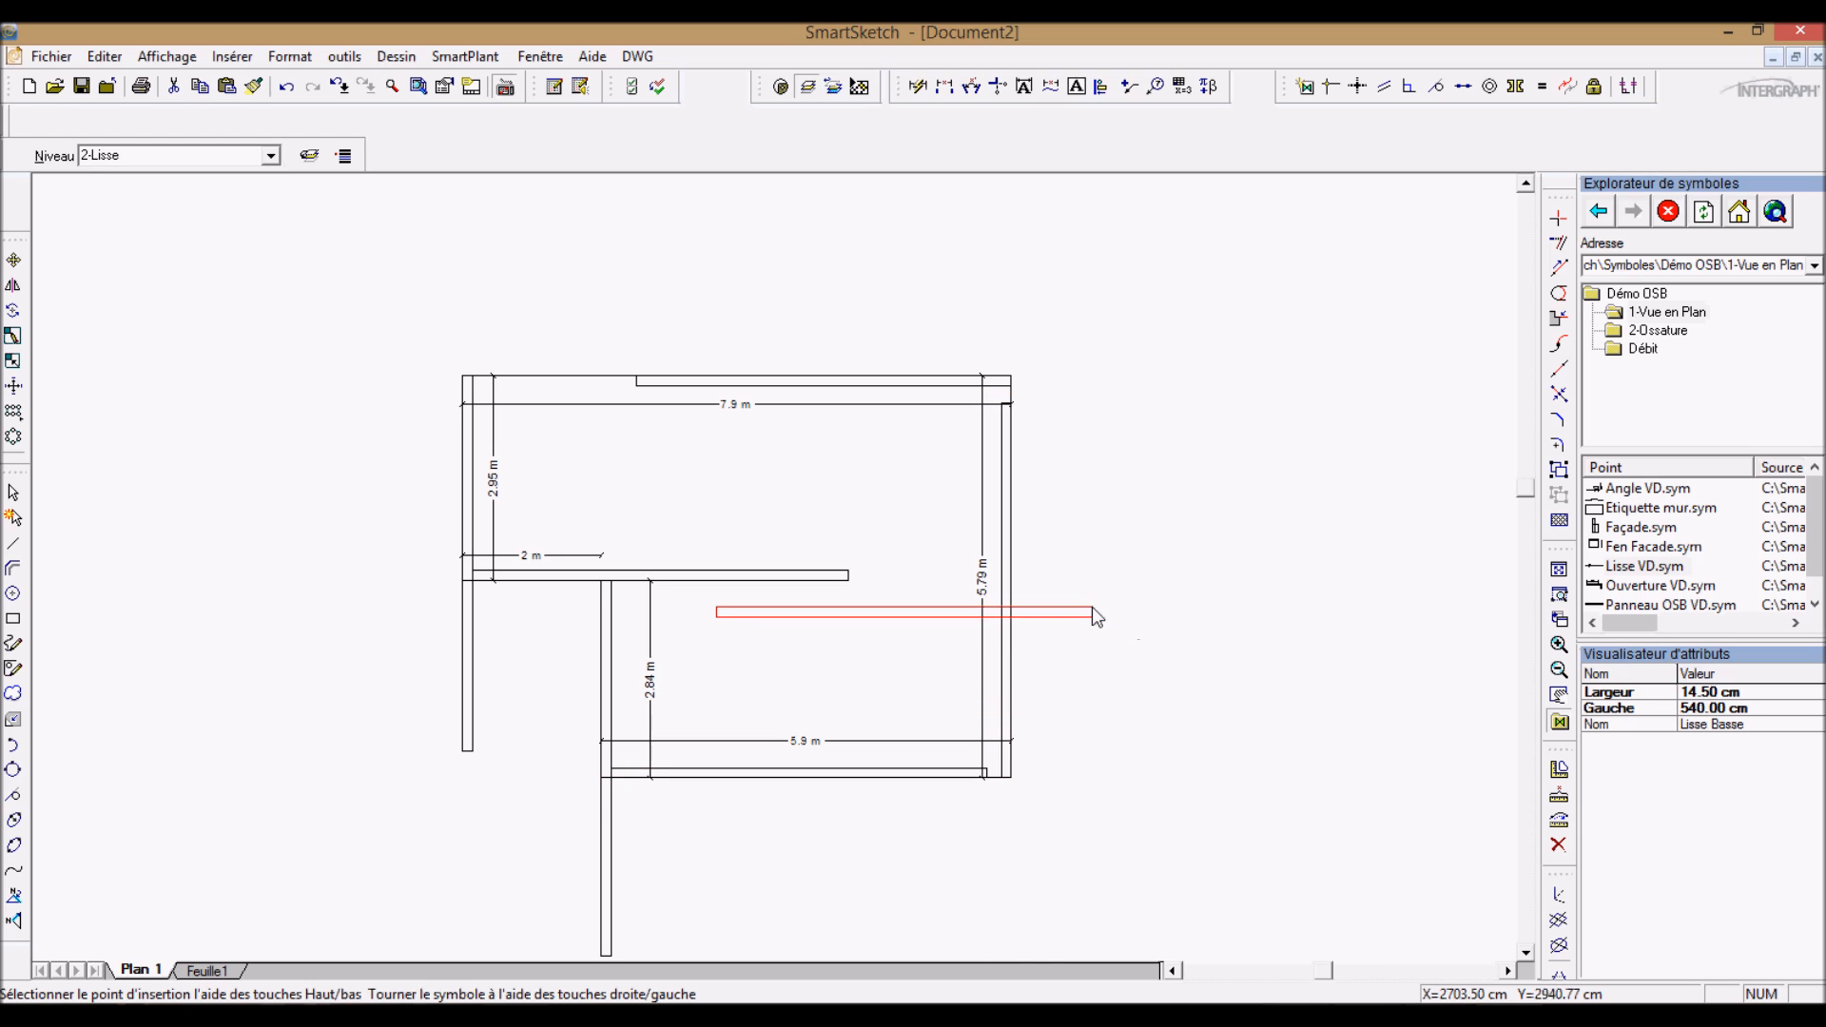
key("Escape")
Step: Stretch the upper wall's lisse to 775.5 cm and shorten the overlong lisses so they end at the wall corners
left_click(635, 382)
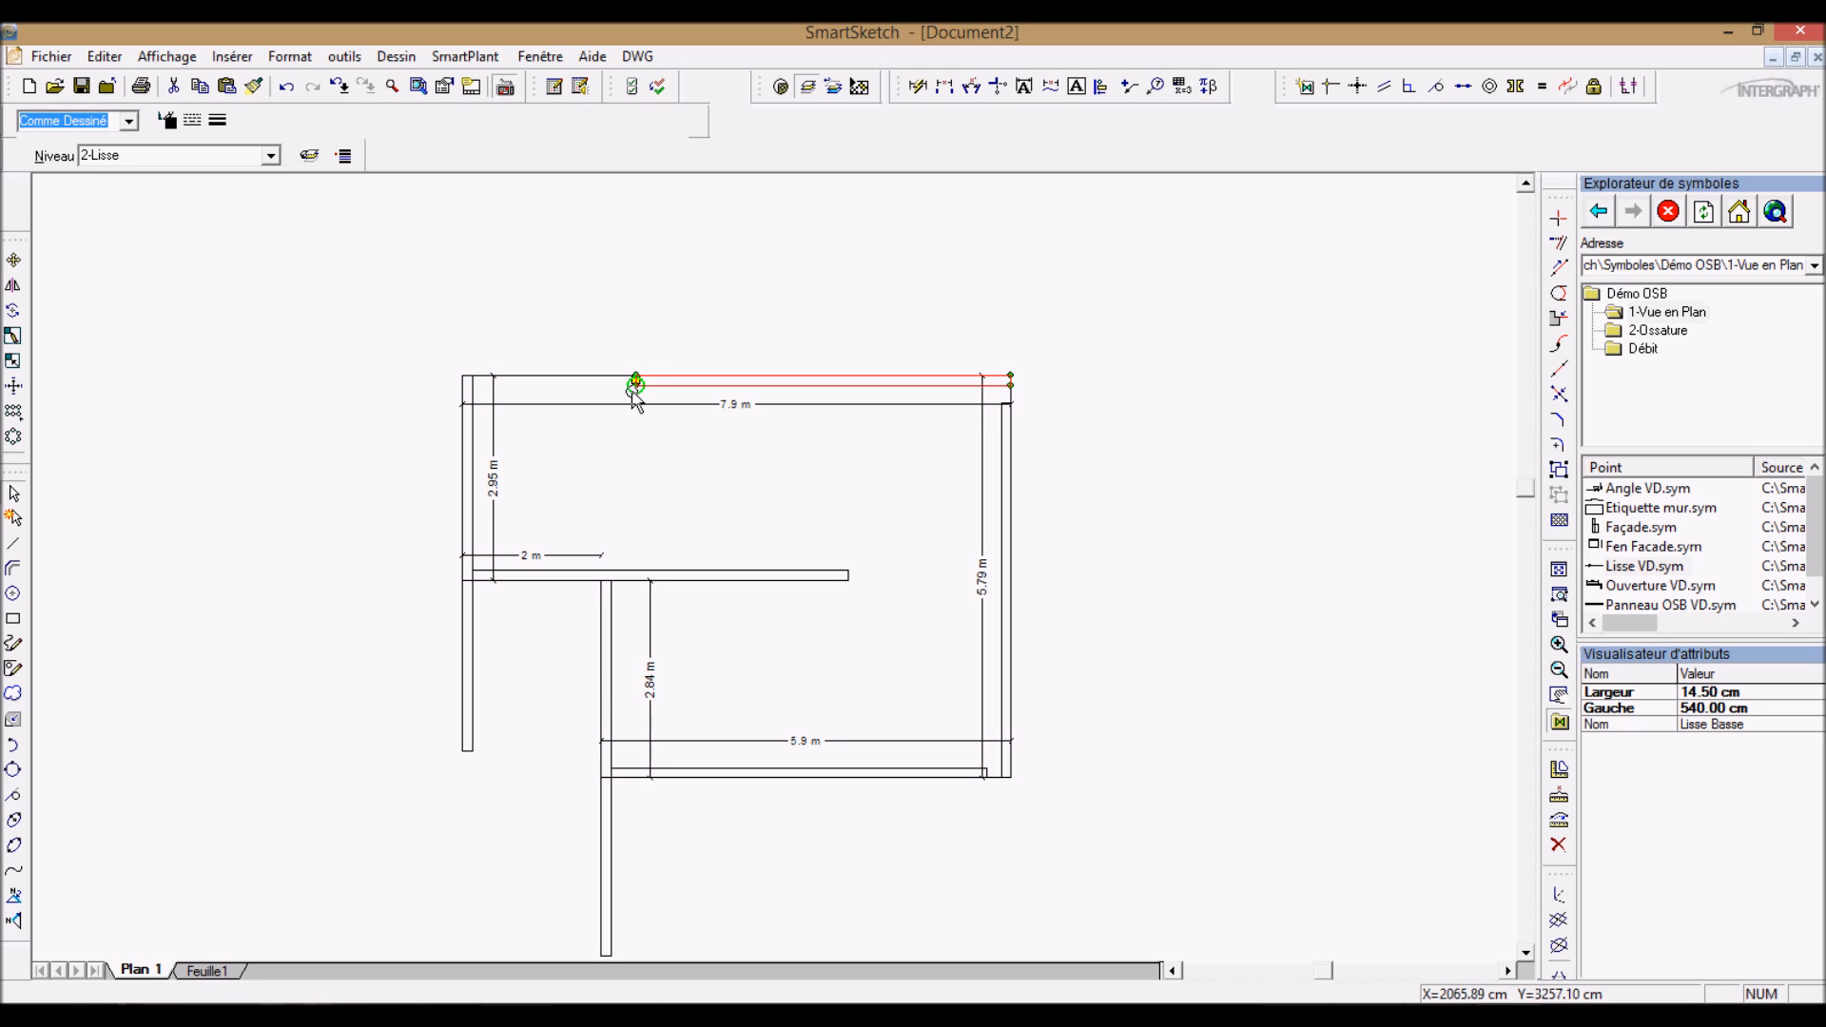
left_click_drag(635, 382, 473, 380)
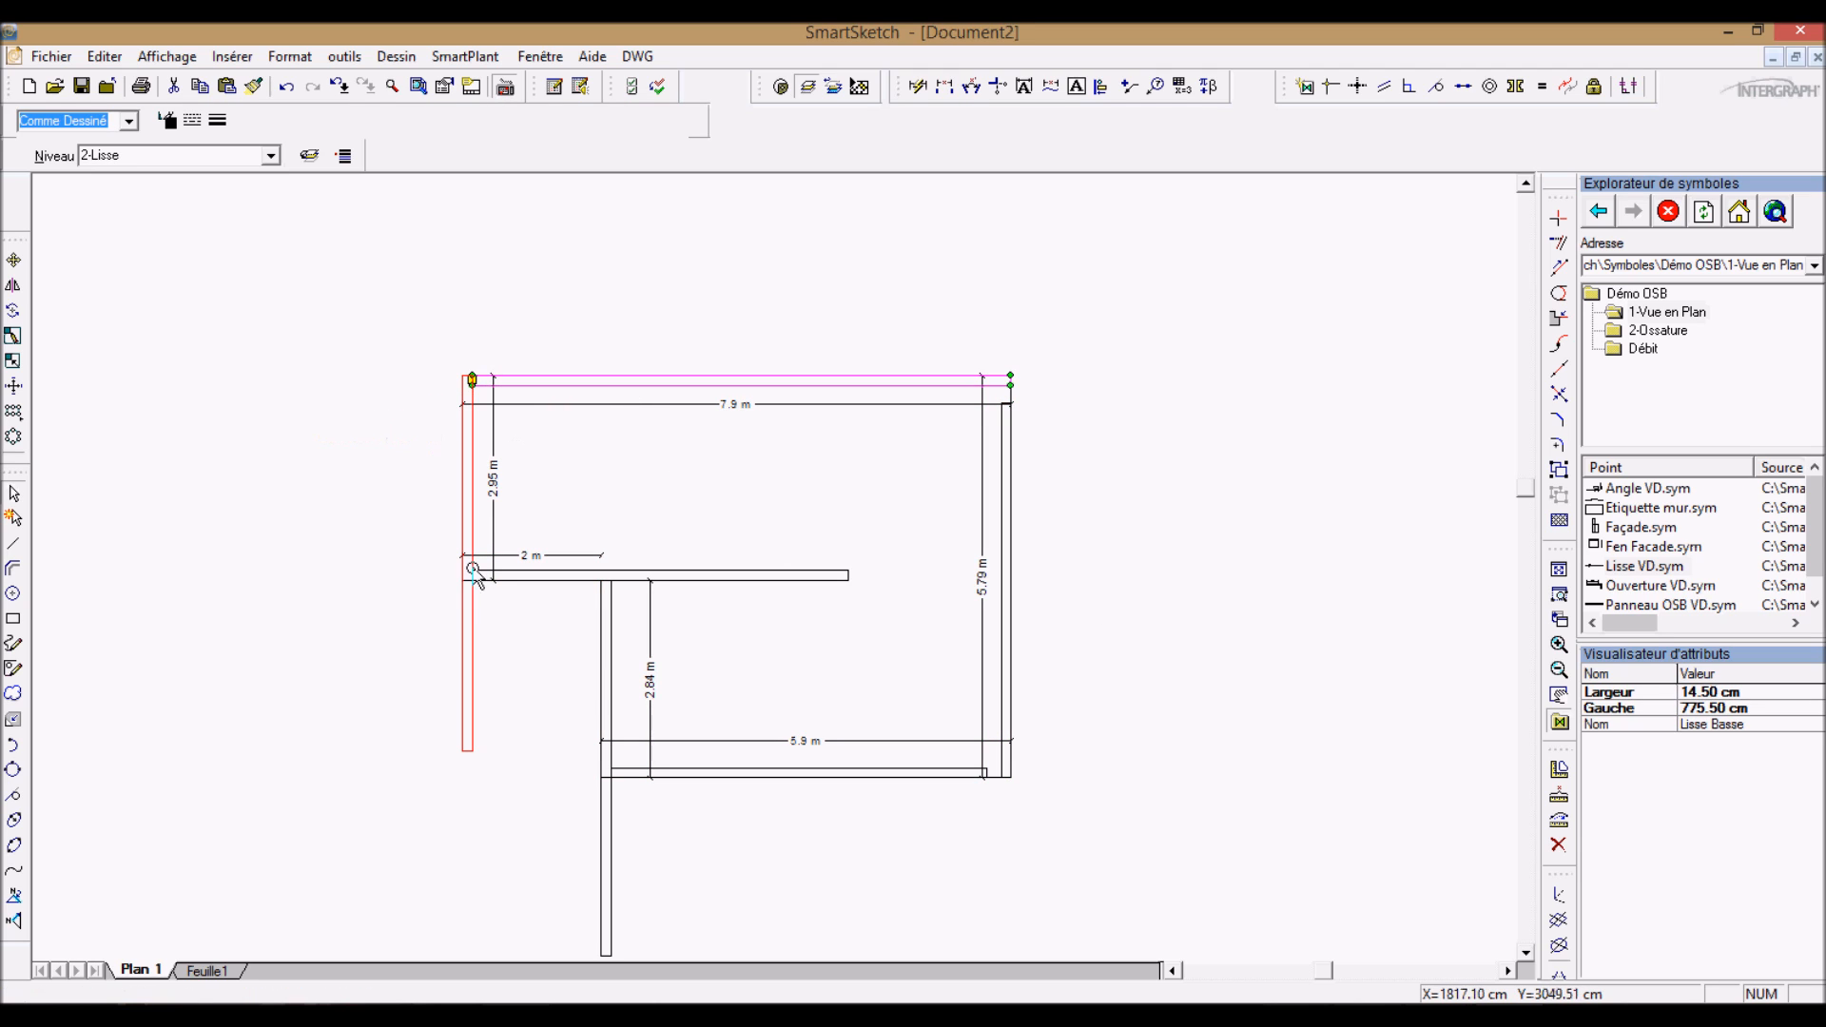
left_click(469, 681)
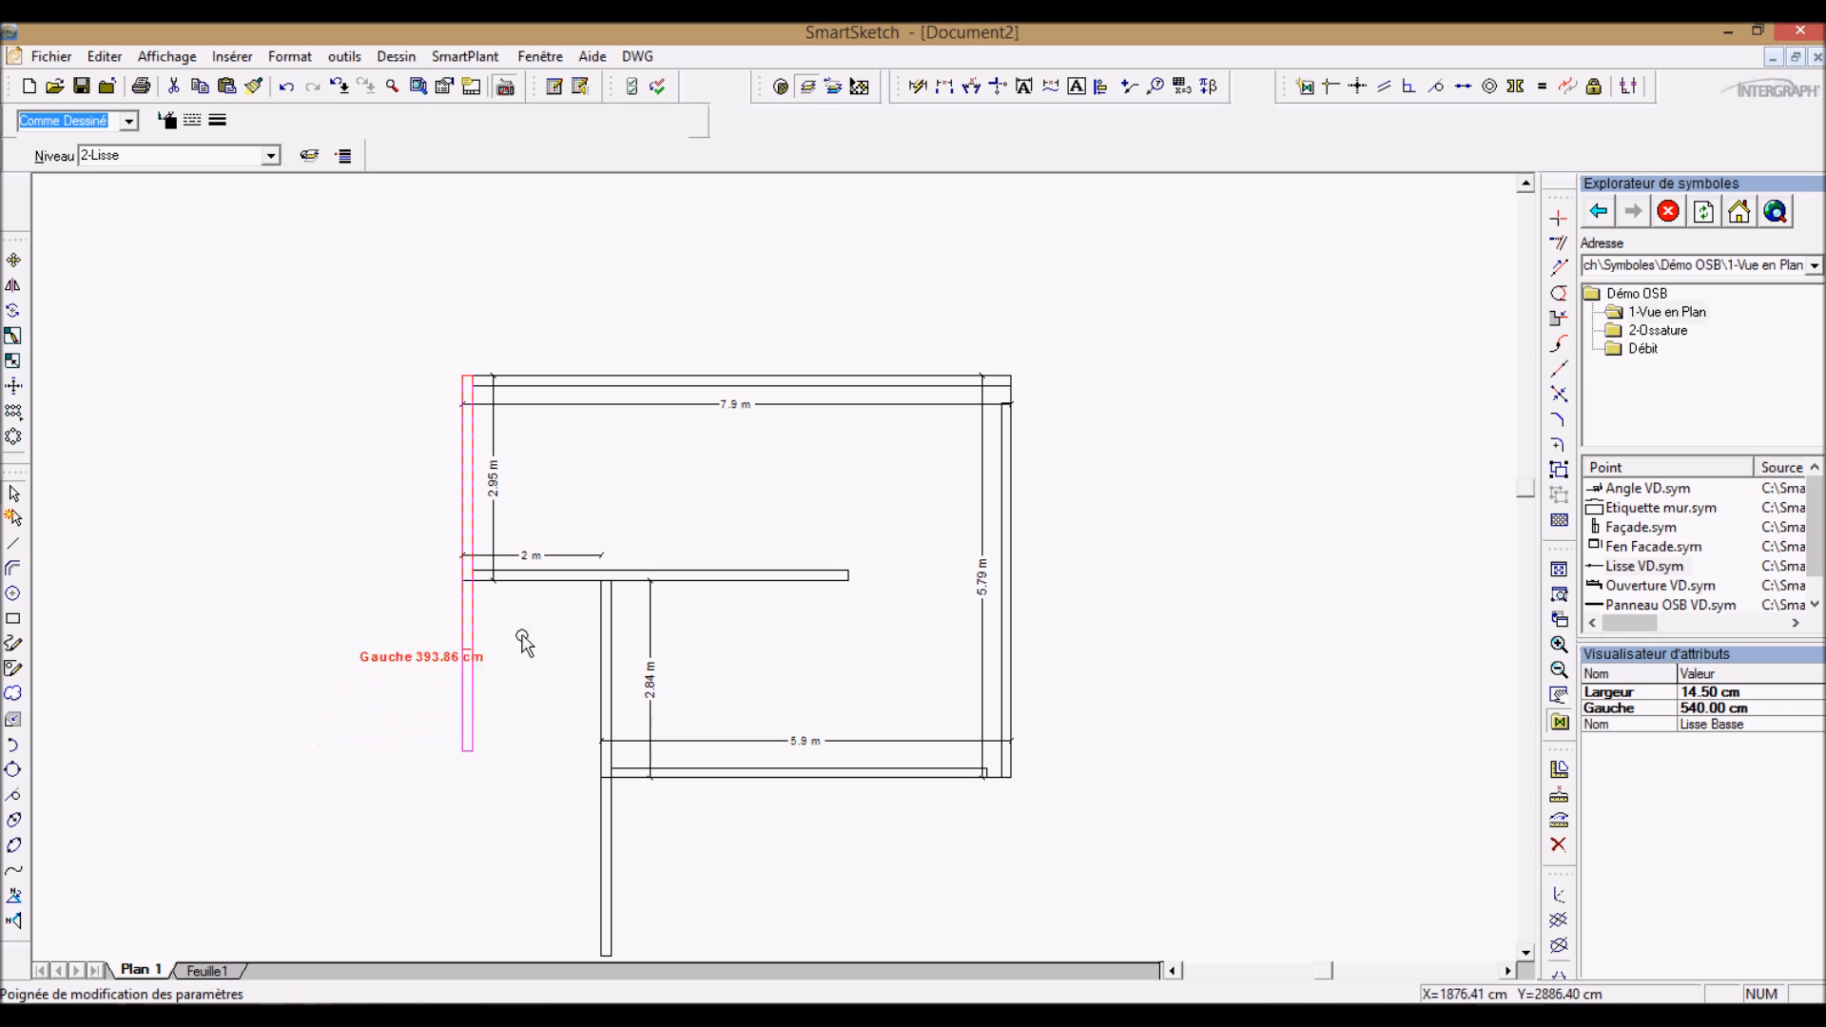
left_click(809, 576)
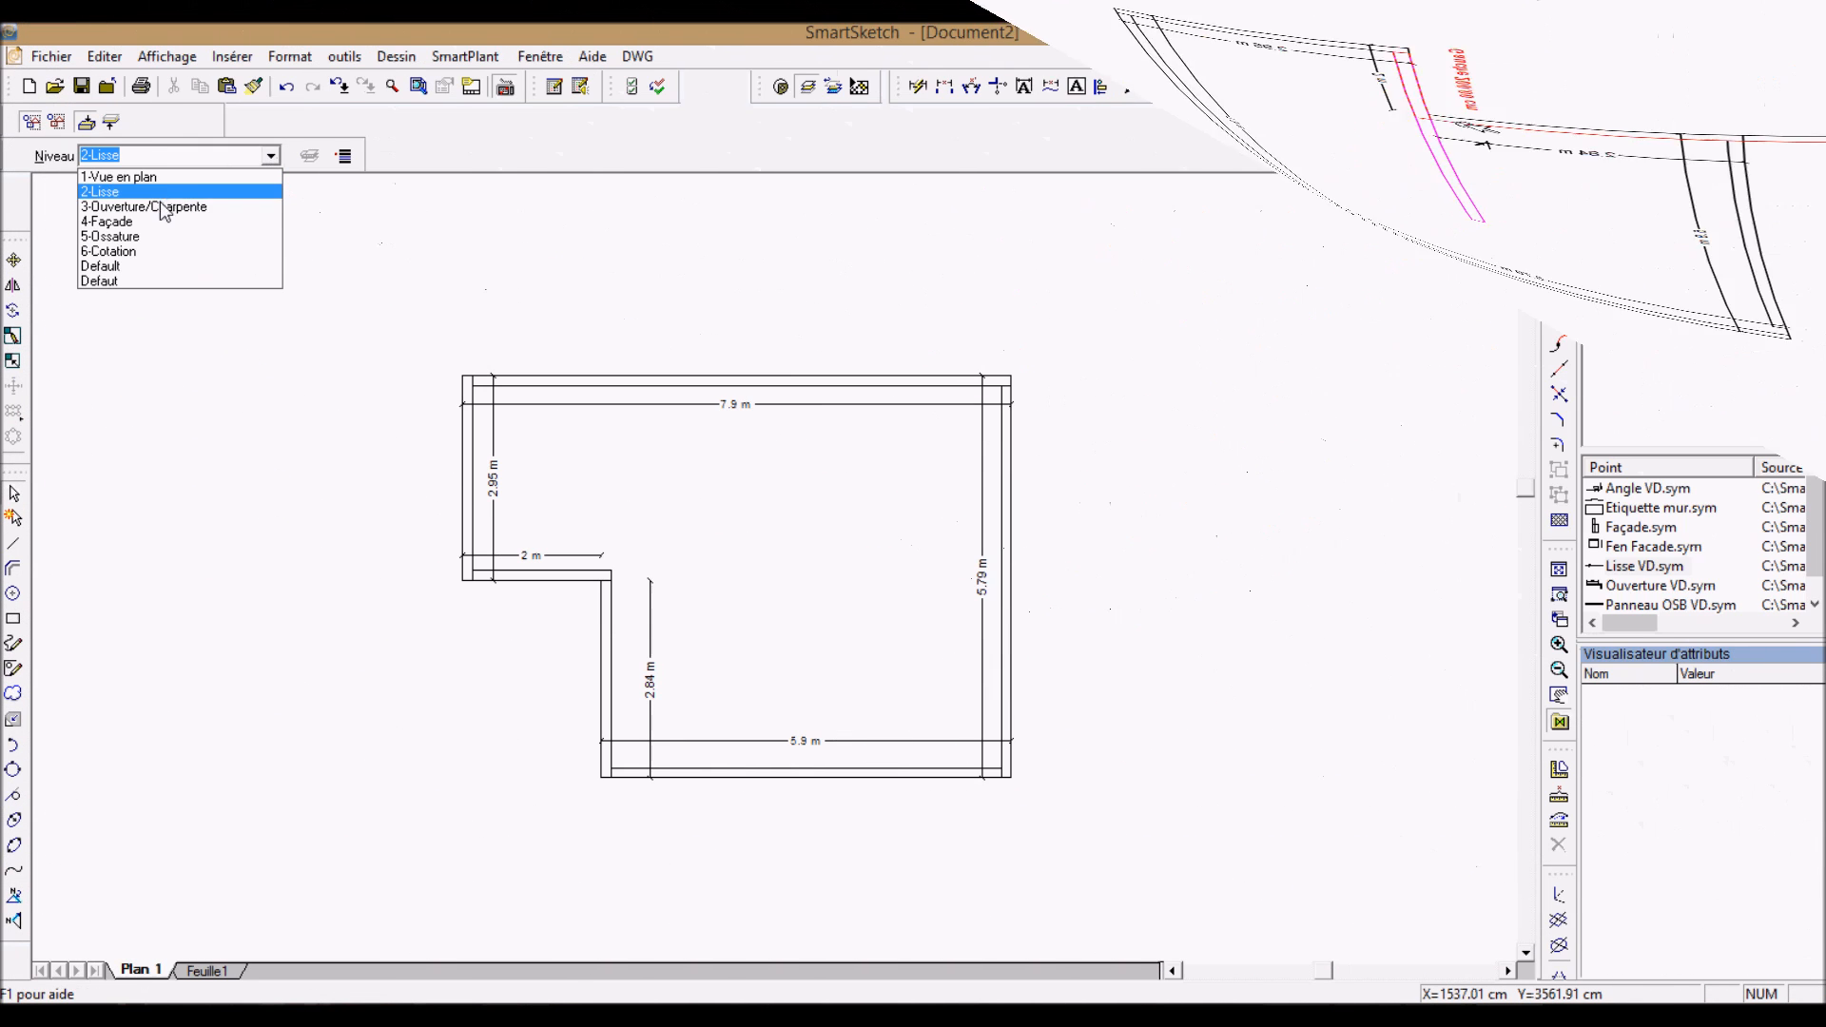
Step: Activate level 3-Ouverture/Charpente and pick the Ouverture VD symbol for placement
left_click(159, 219)
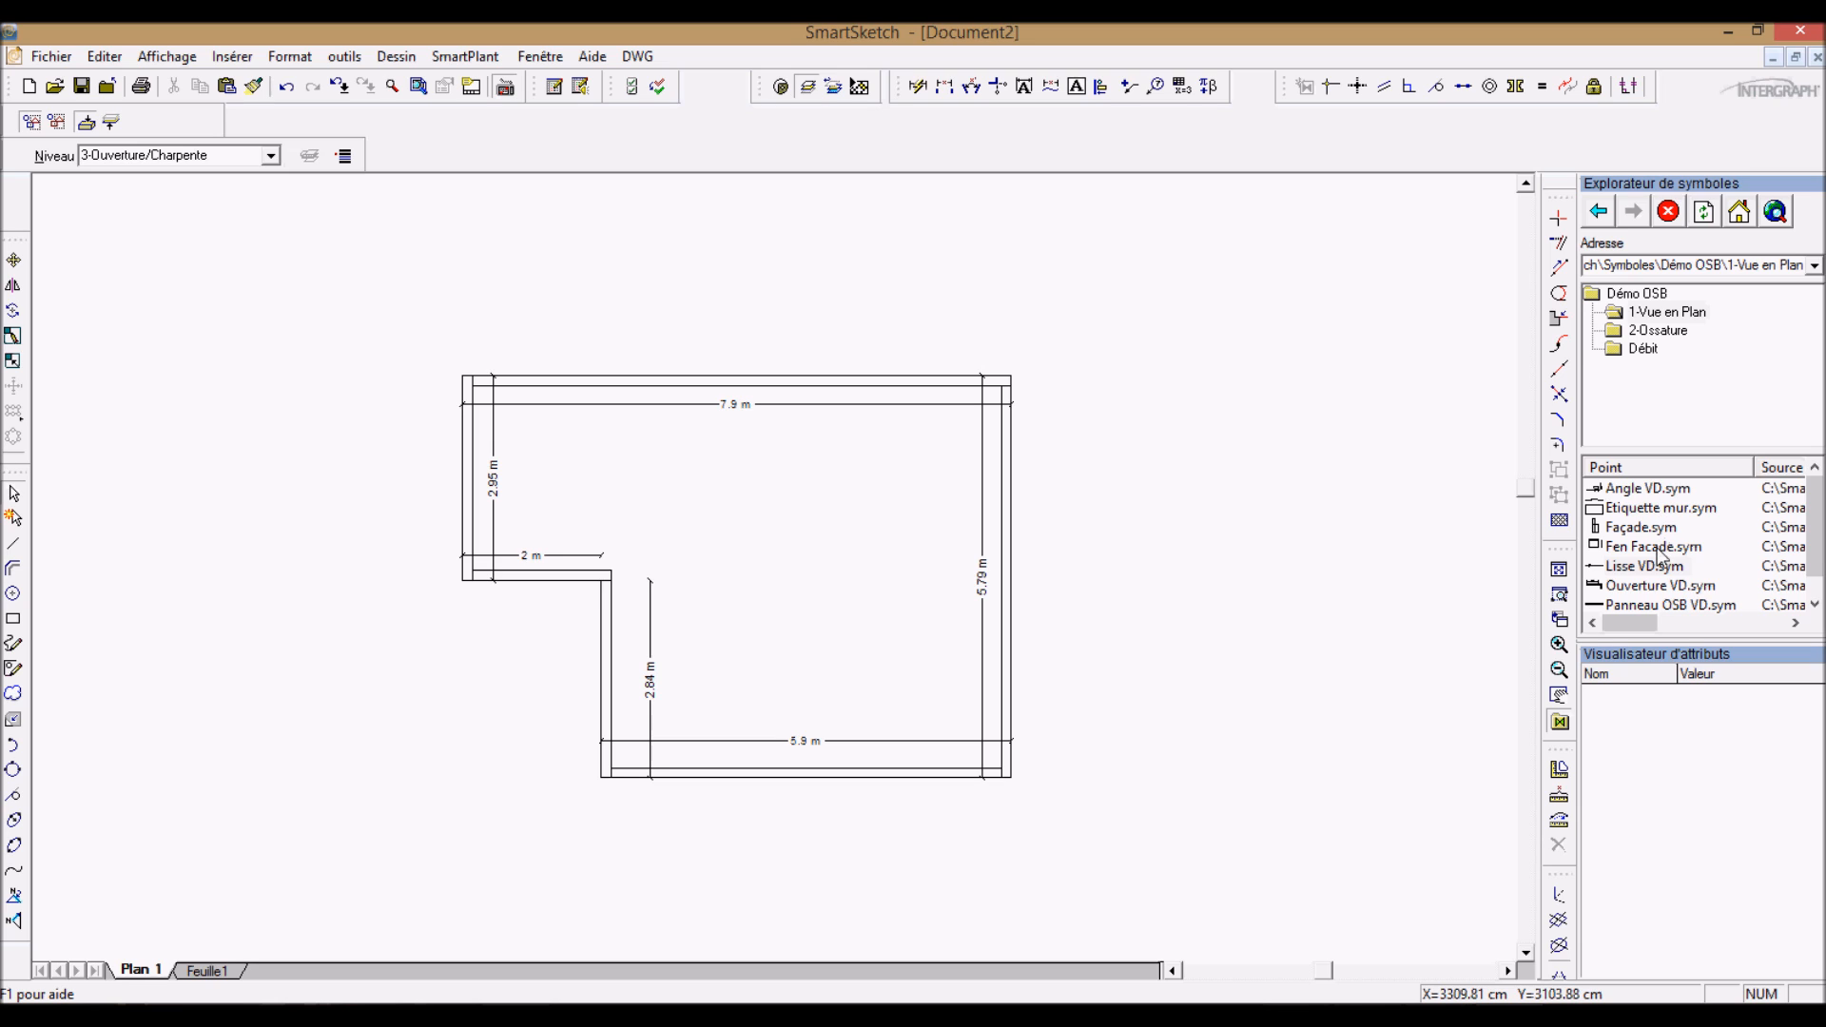
left_click(1662, 588)
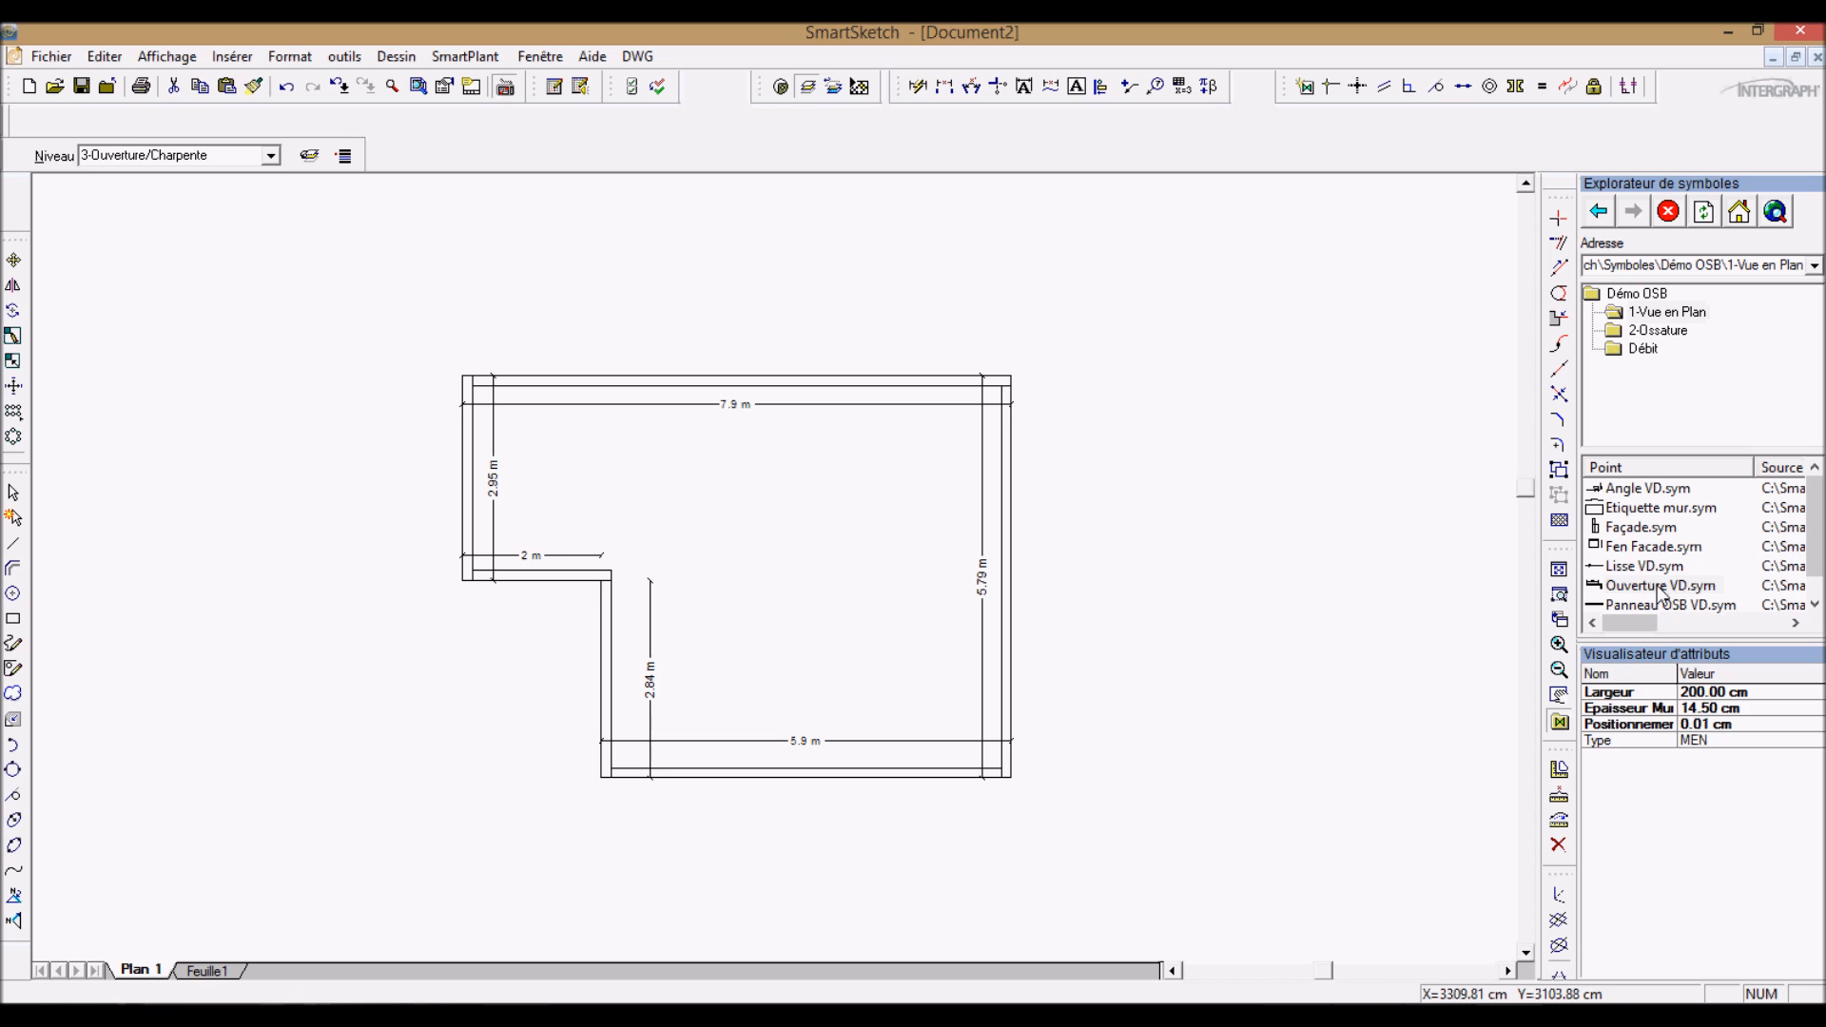
left_click(1726, 698)
type("10")
key("Tab")
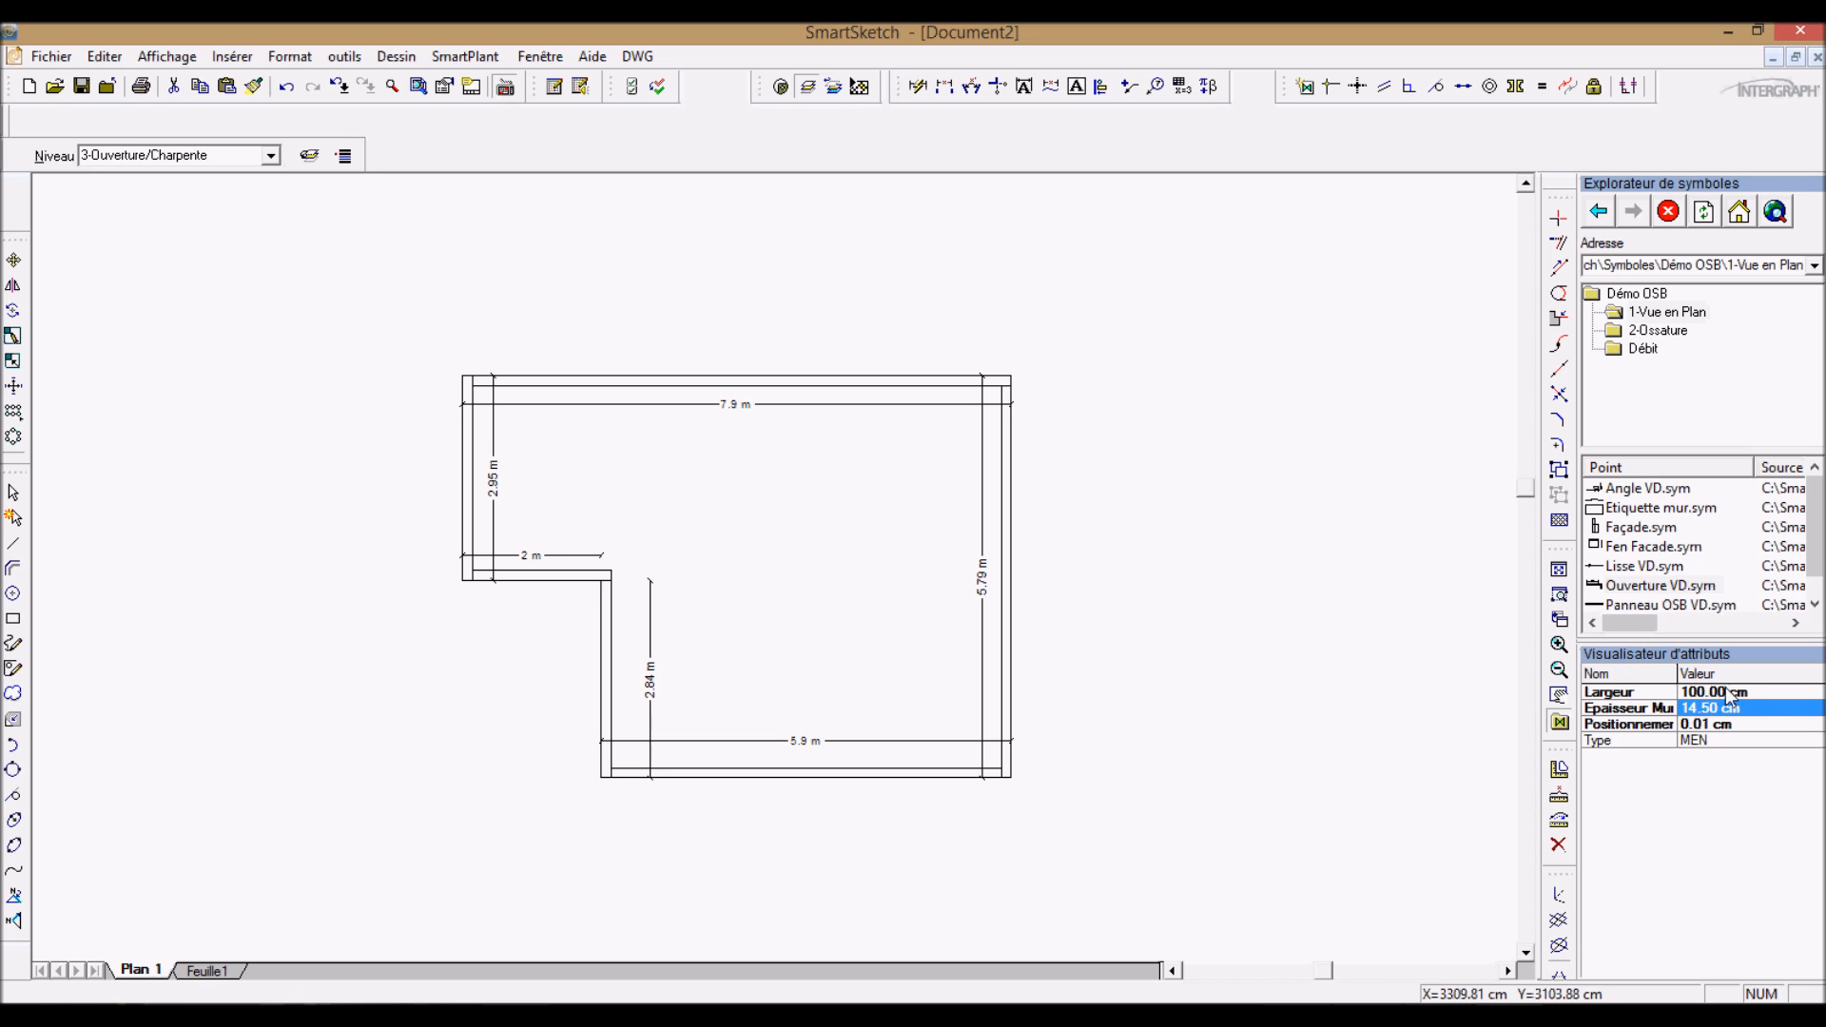
Step: Set the opening's Largeur to 150 cm and Positionnement to 100 cm, and insert it from the upper wall's left corner
left_click(1728, 695)
type("150")
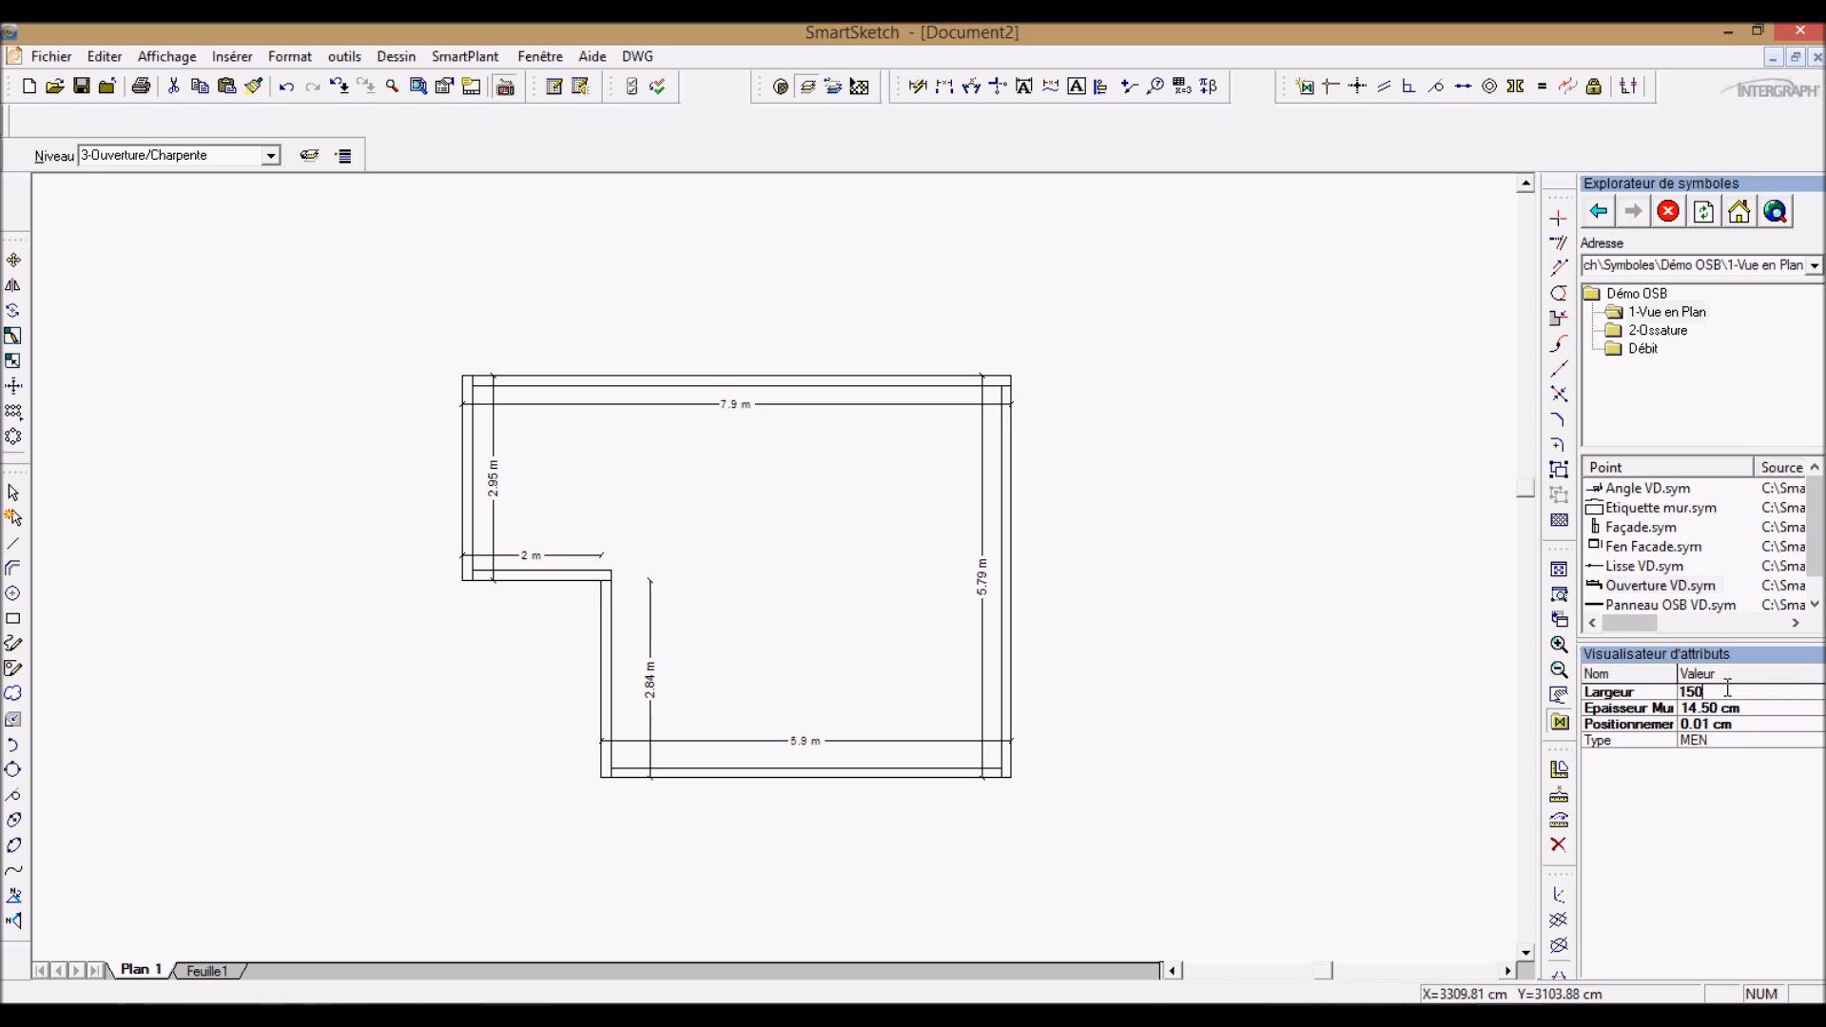
key("Tab")
key("Tab")
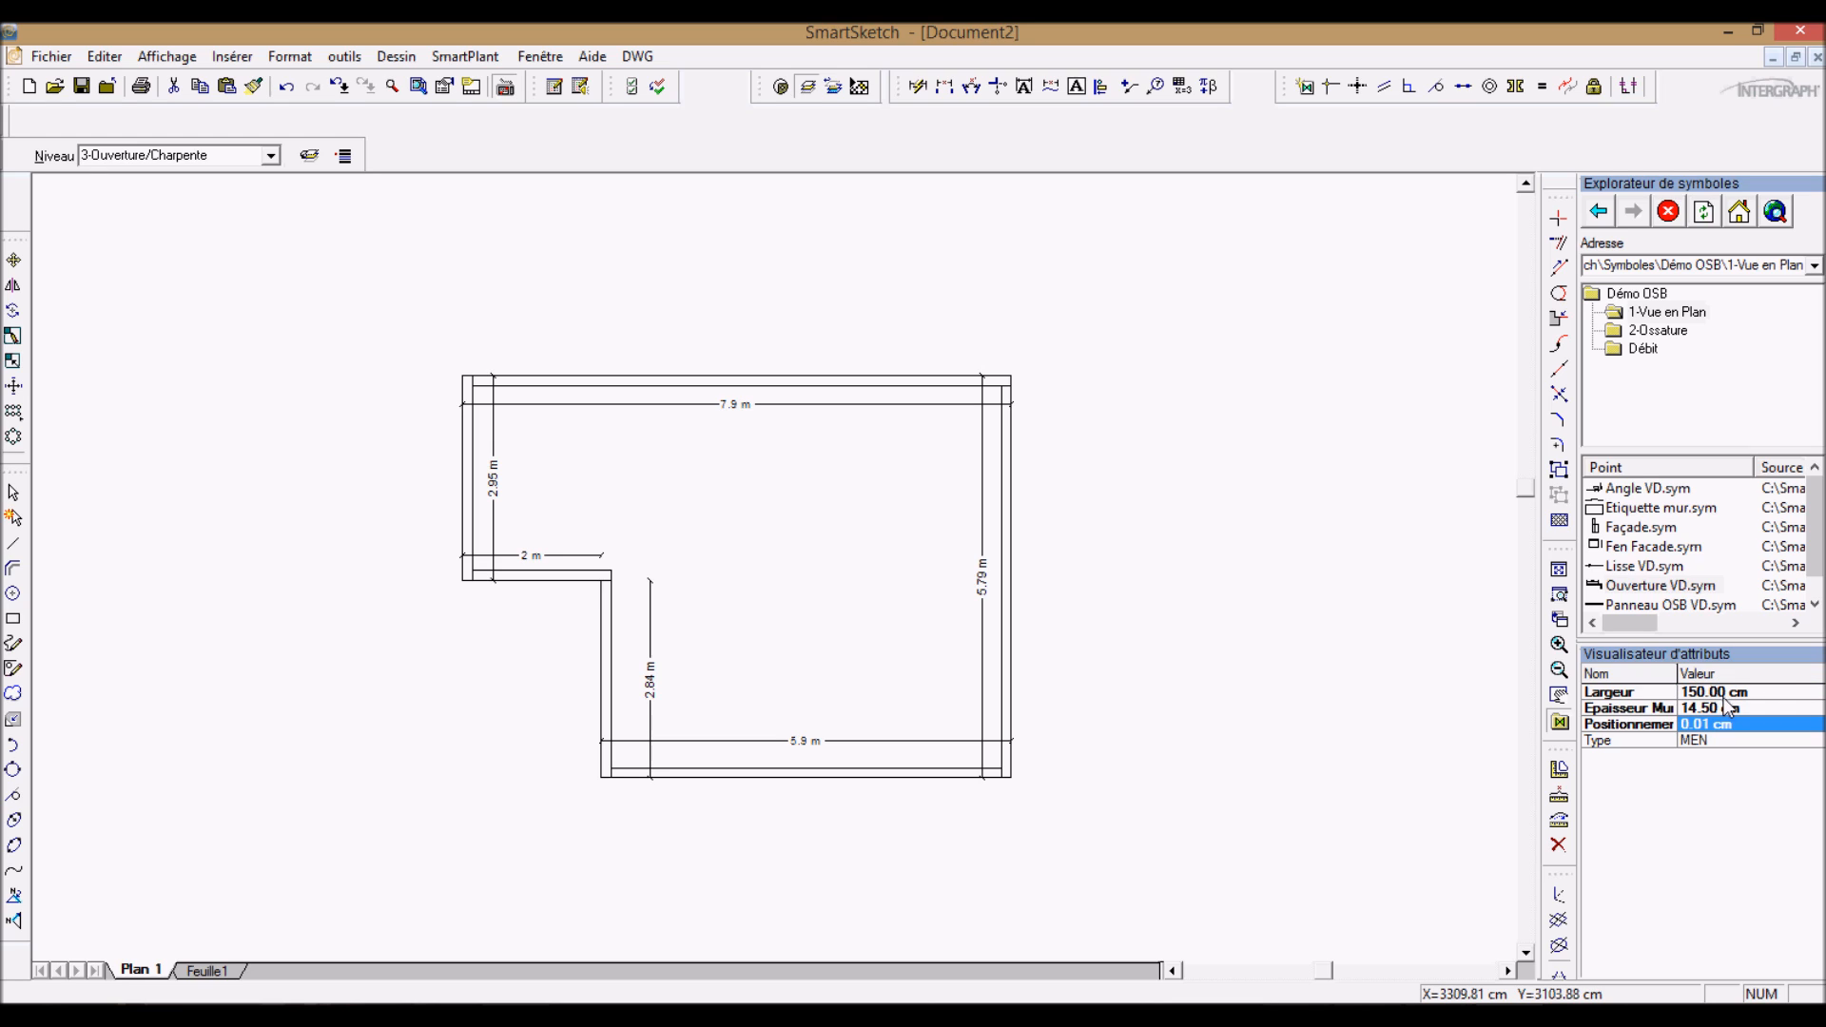
type("100")
key("Return")
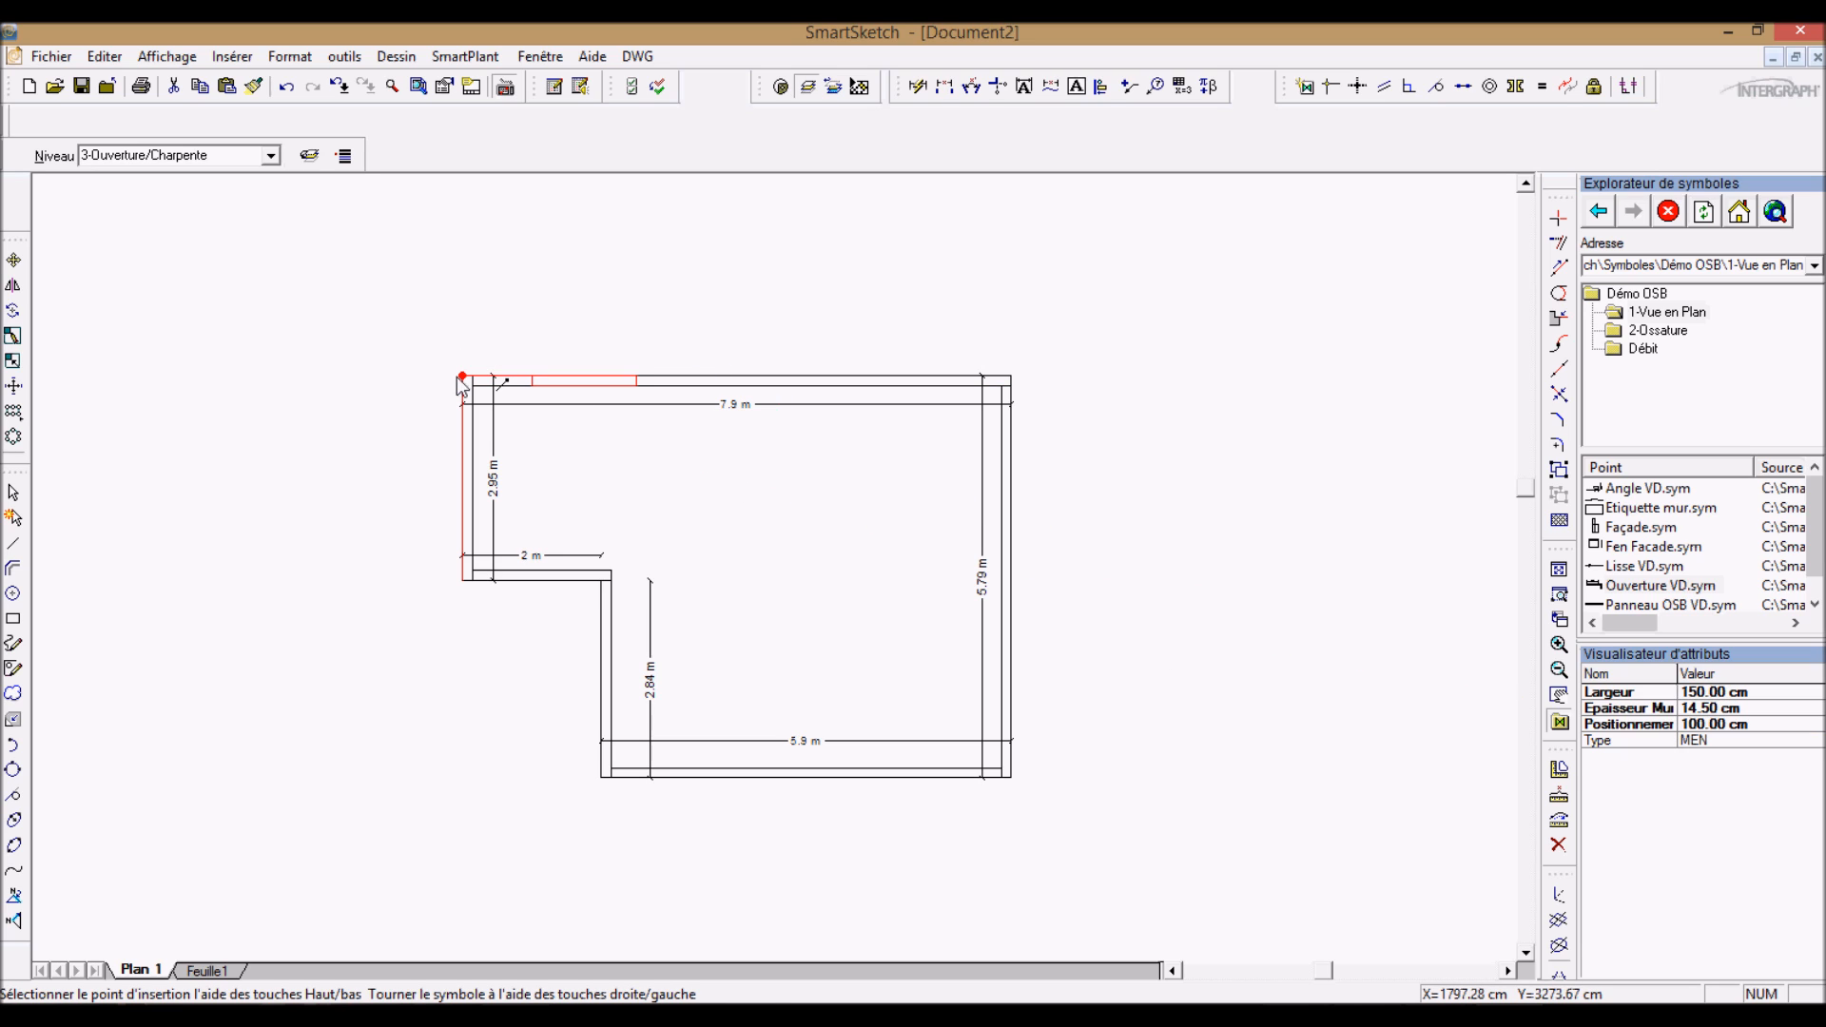
left_click(458, 378)
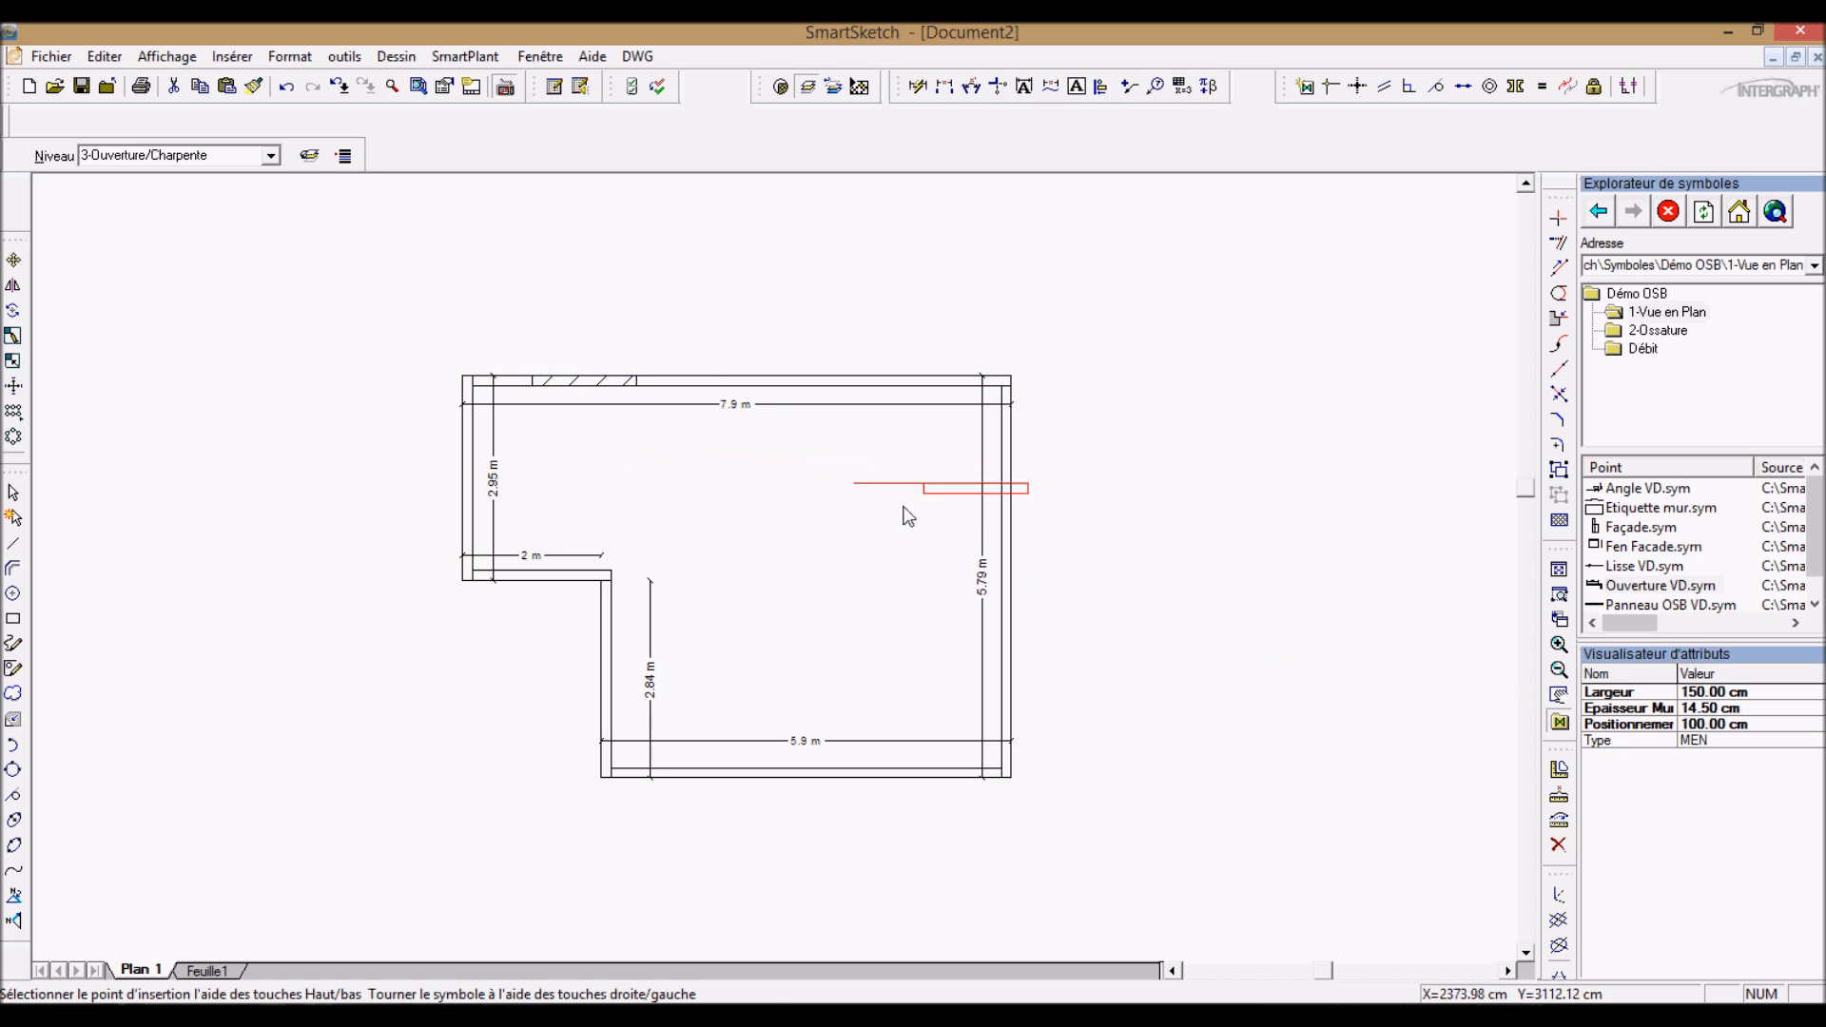
Step: Insert a second opening with Positionnement 340 cm and Largeur 90 cm, measured from the right end of the first opening
left_click(1722, 724)
type("34")
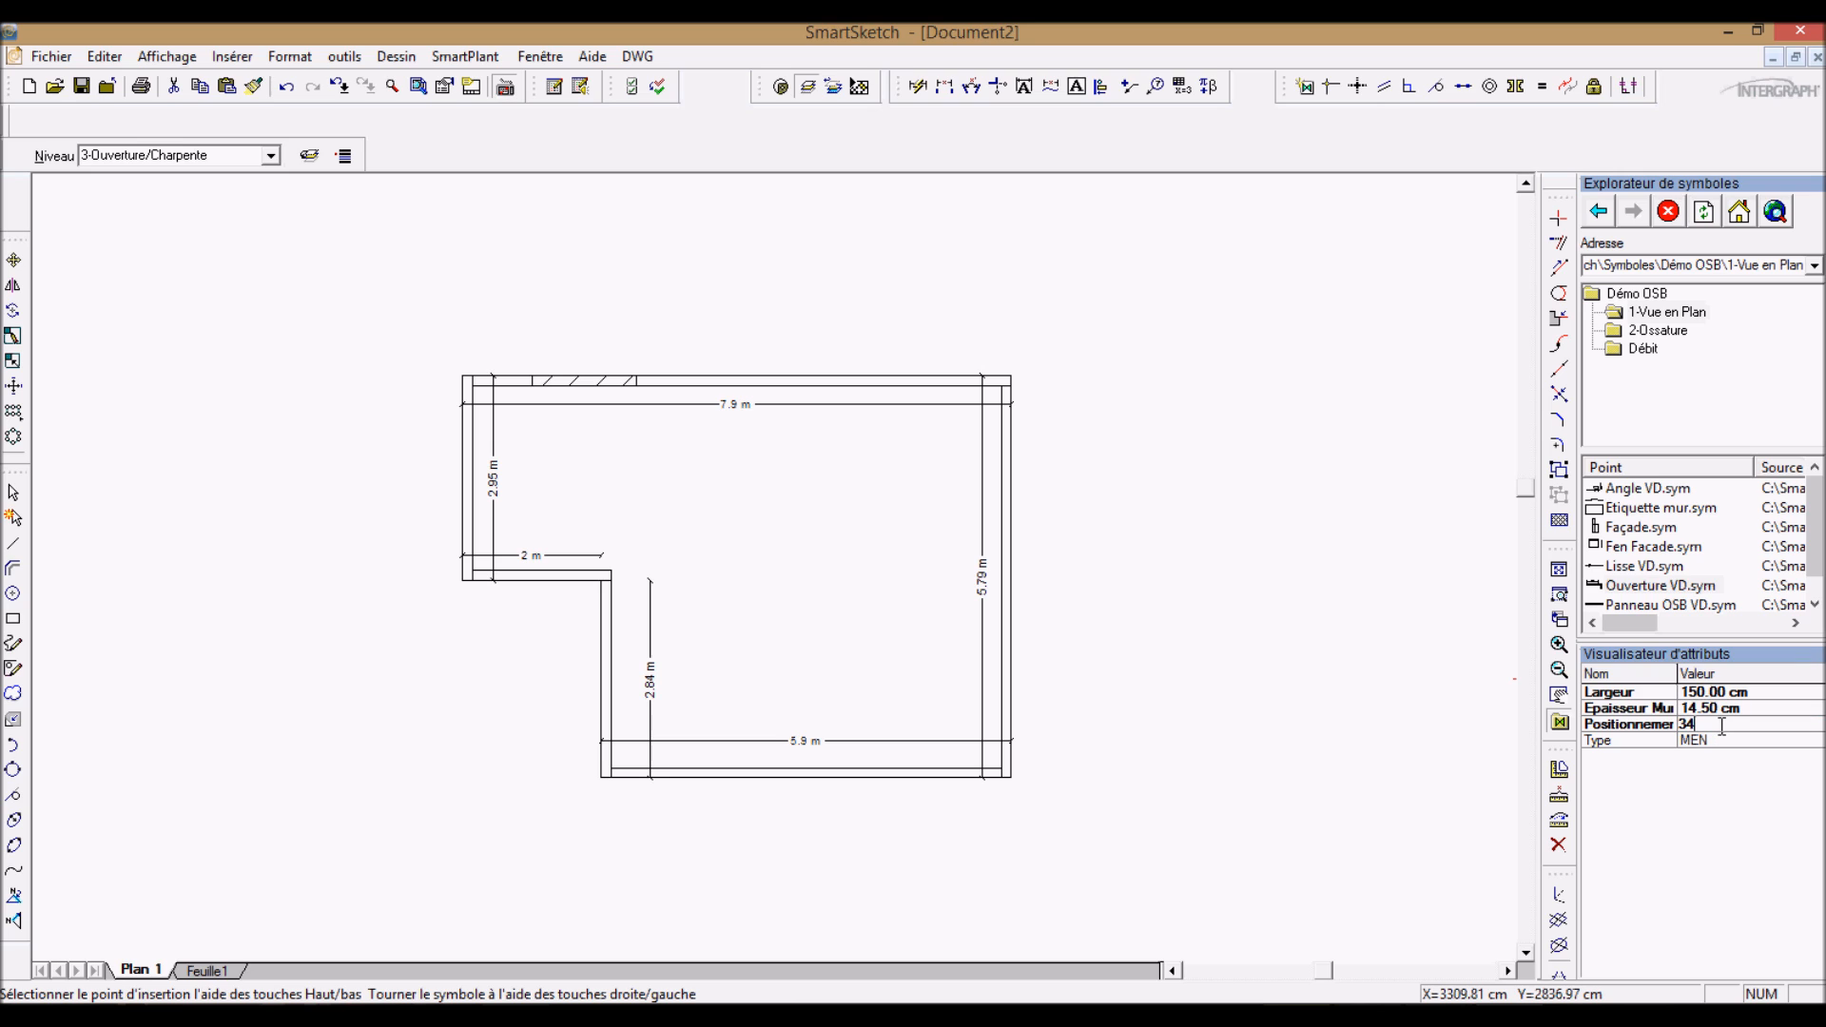
type("0")
key("Return")
left_click(1717, 695)
type("90")
key("Return")
left_click(640, 388)
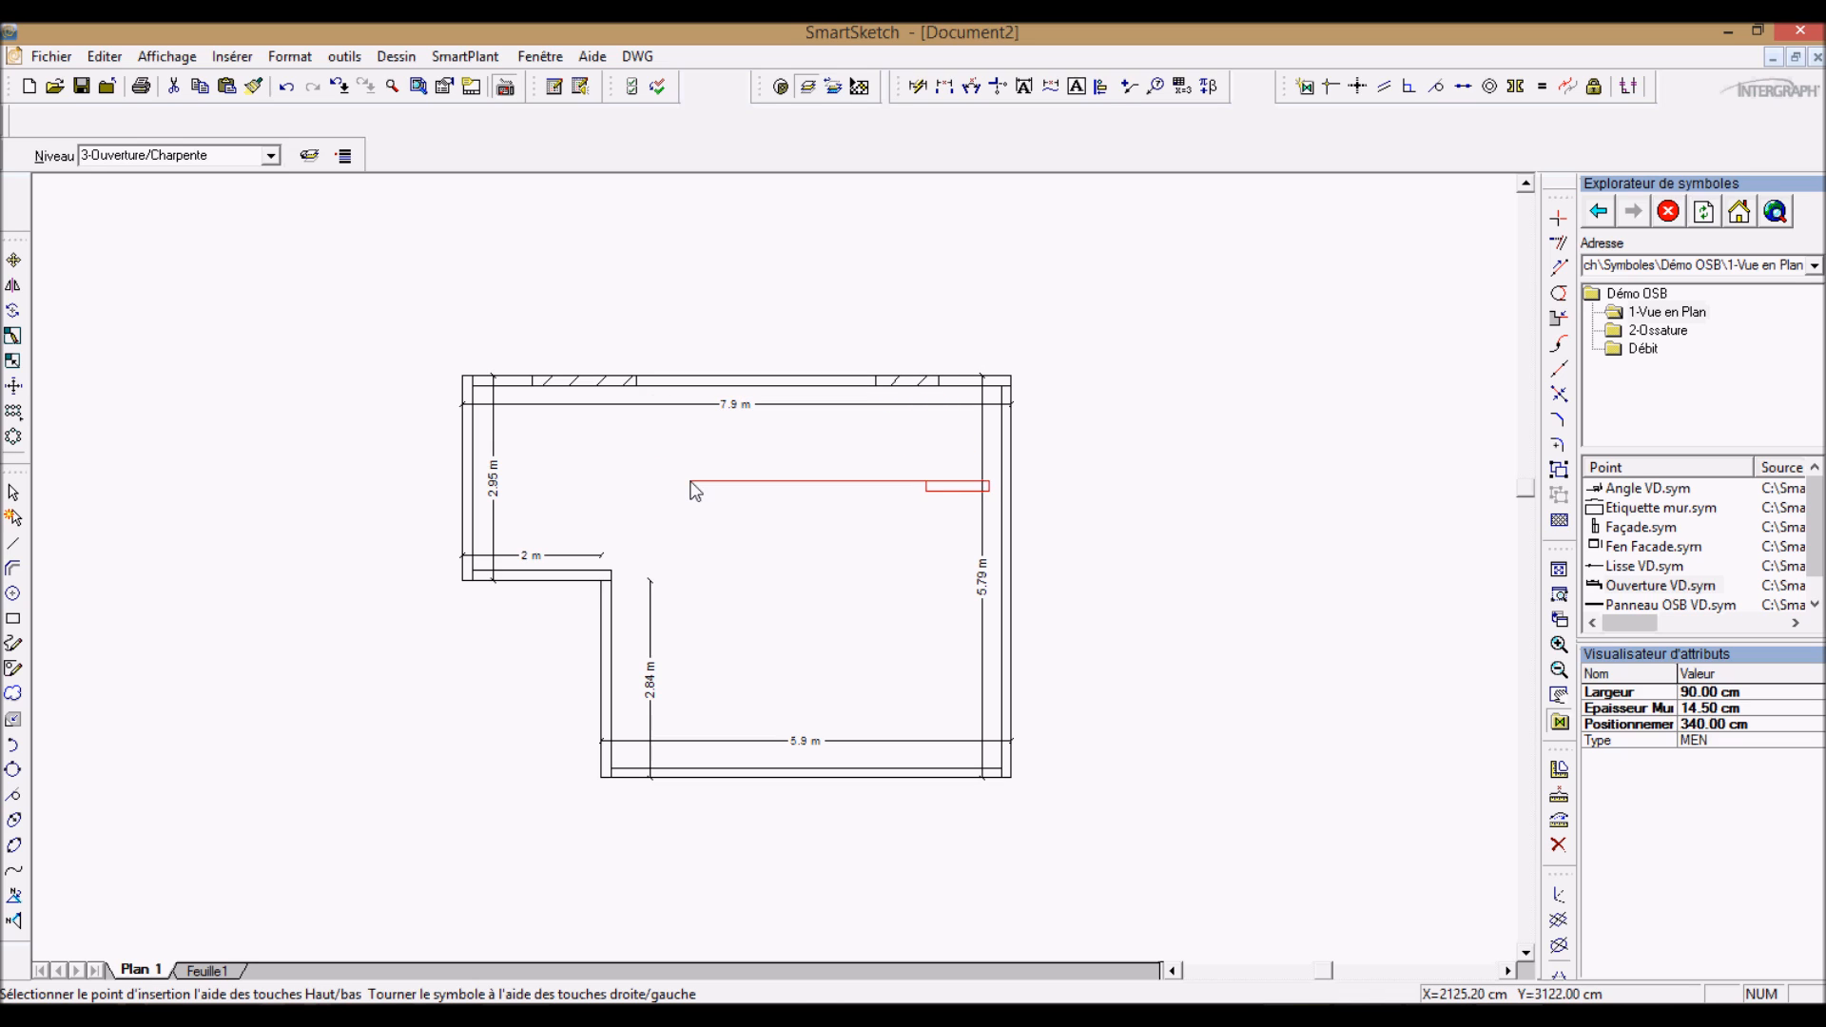
Step: Pick the Ouverture VD symbol again and set its Largeur to 100 cm for an opening in the left wall
key("Escape")
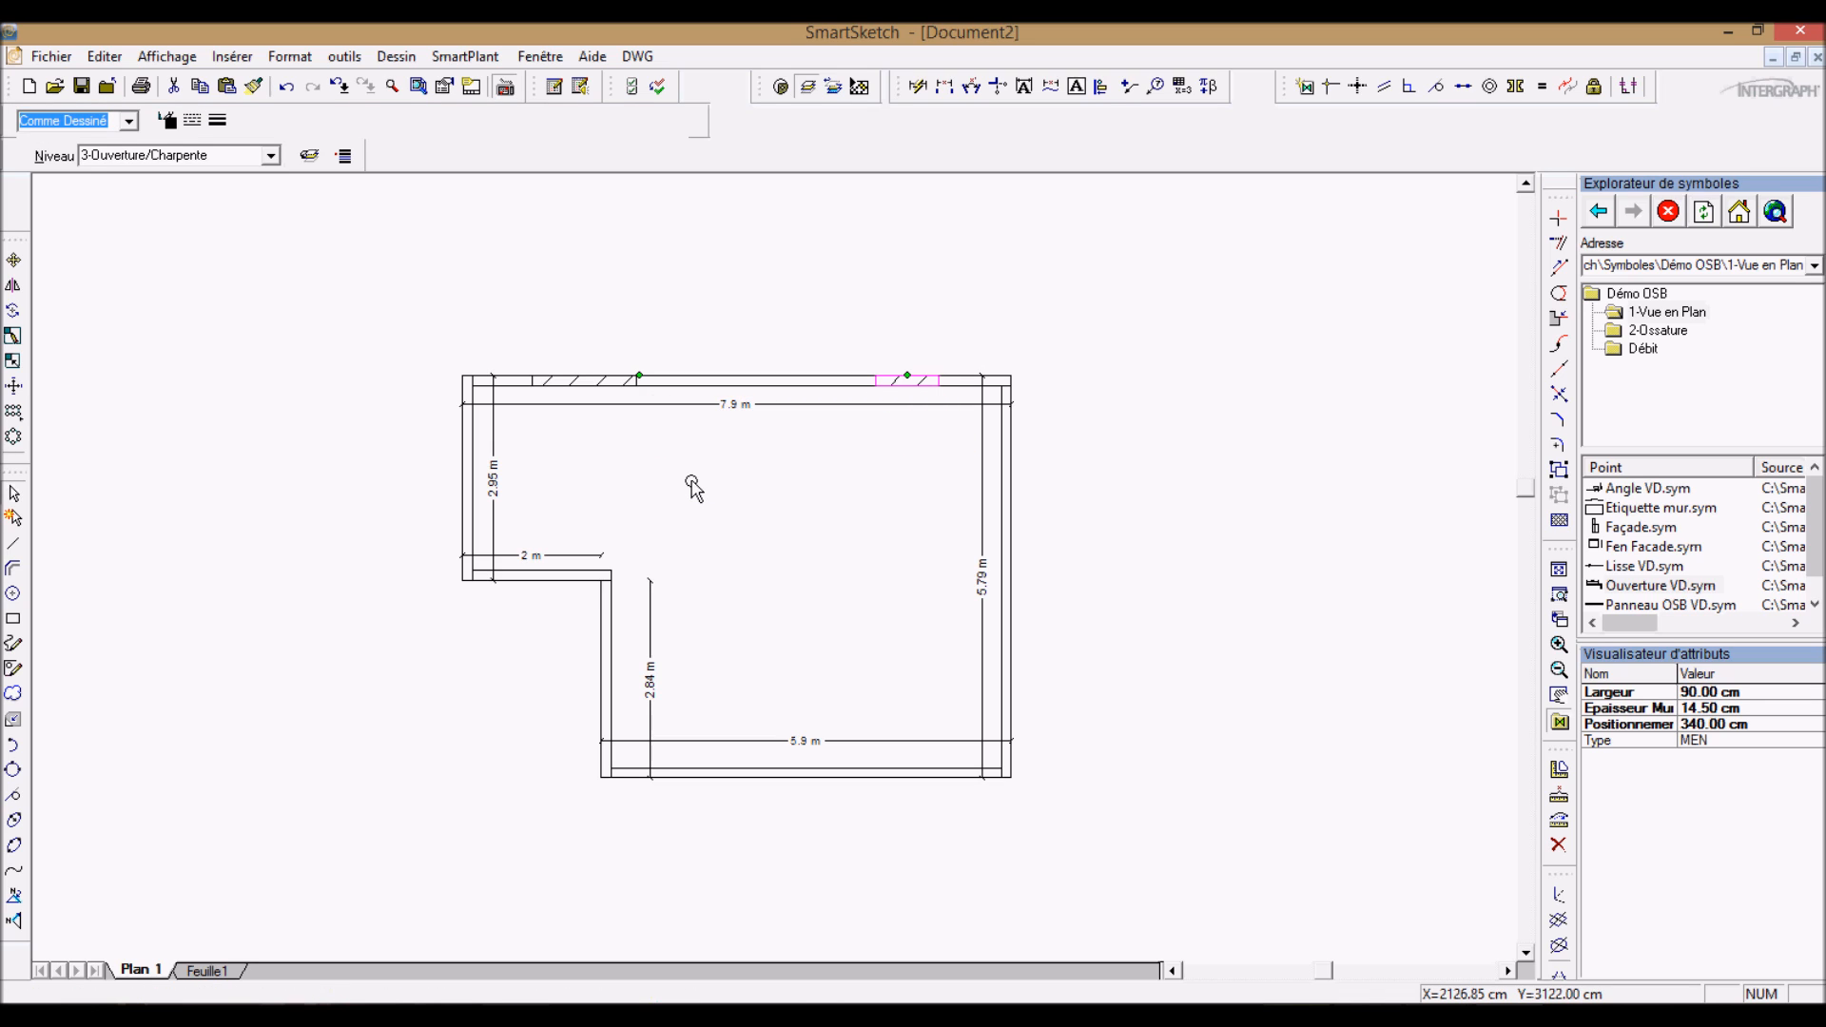
left_click(1632, 590)
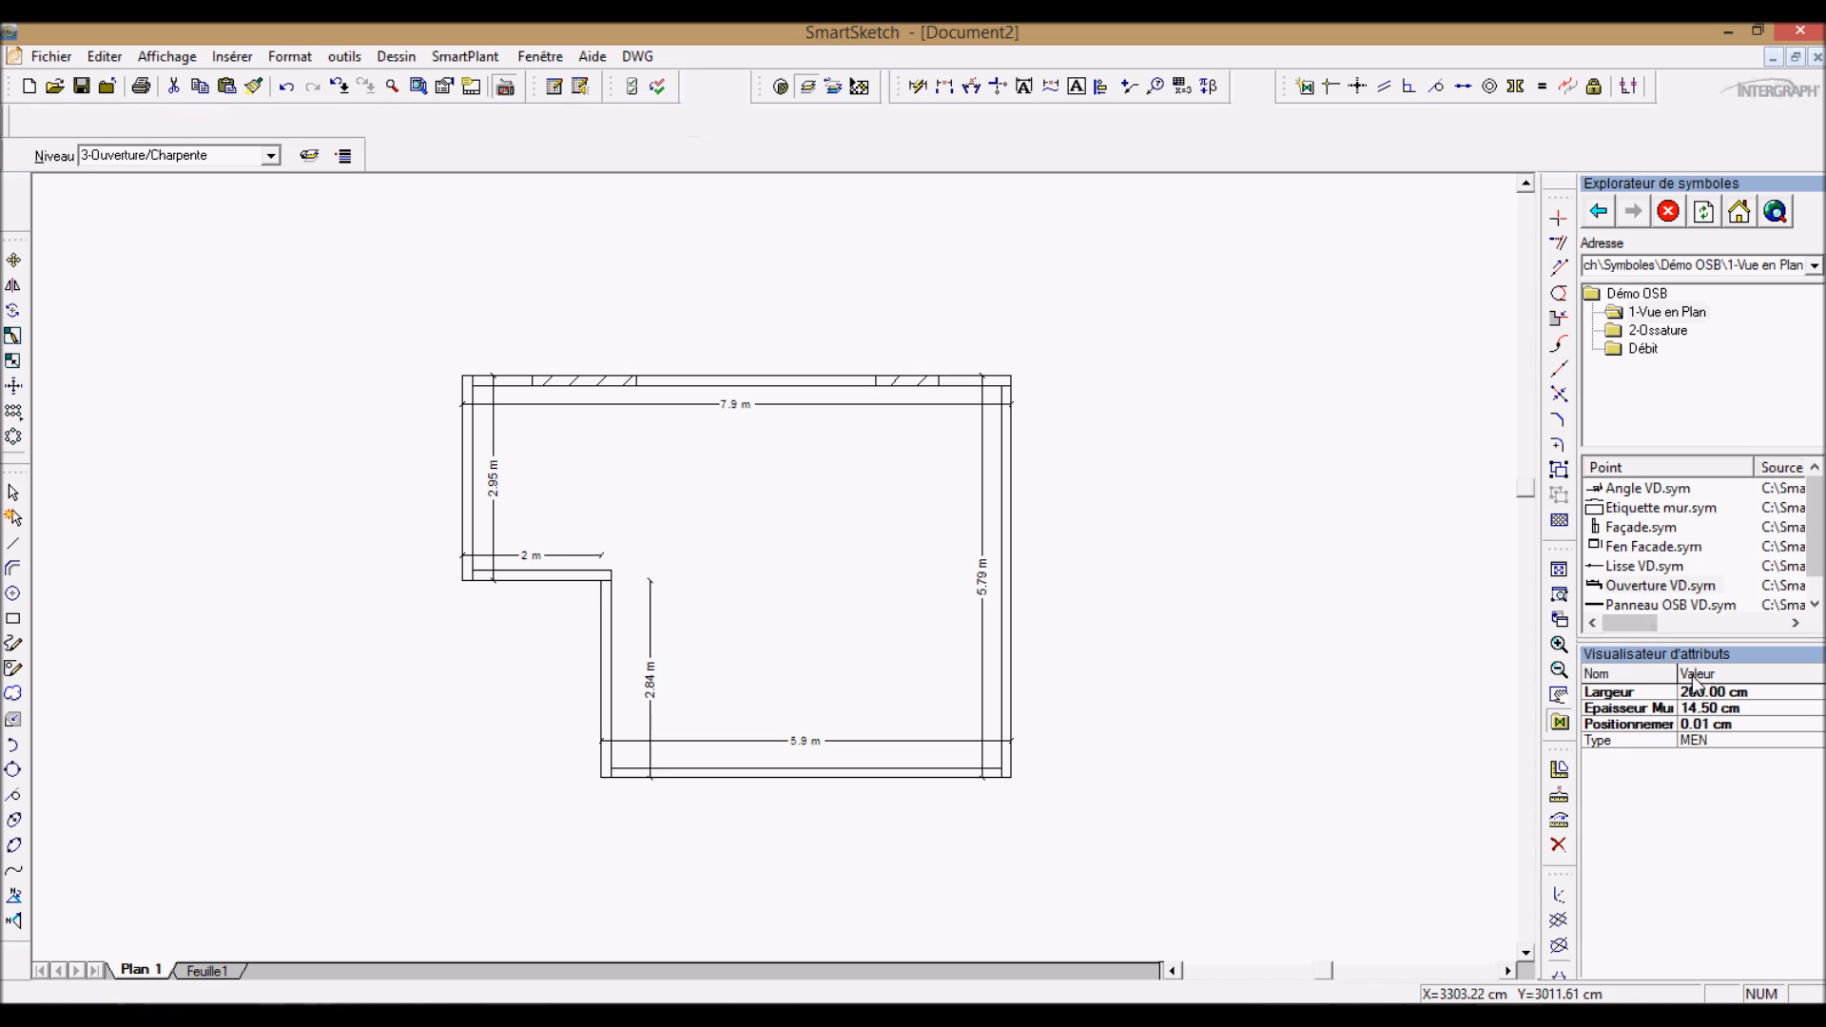
left_click(1707, 692)
type("100")
key("Return")
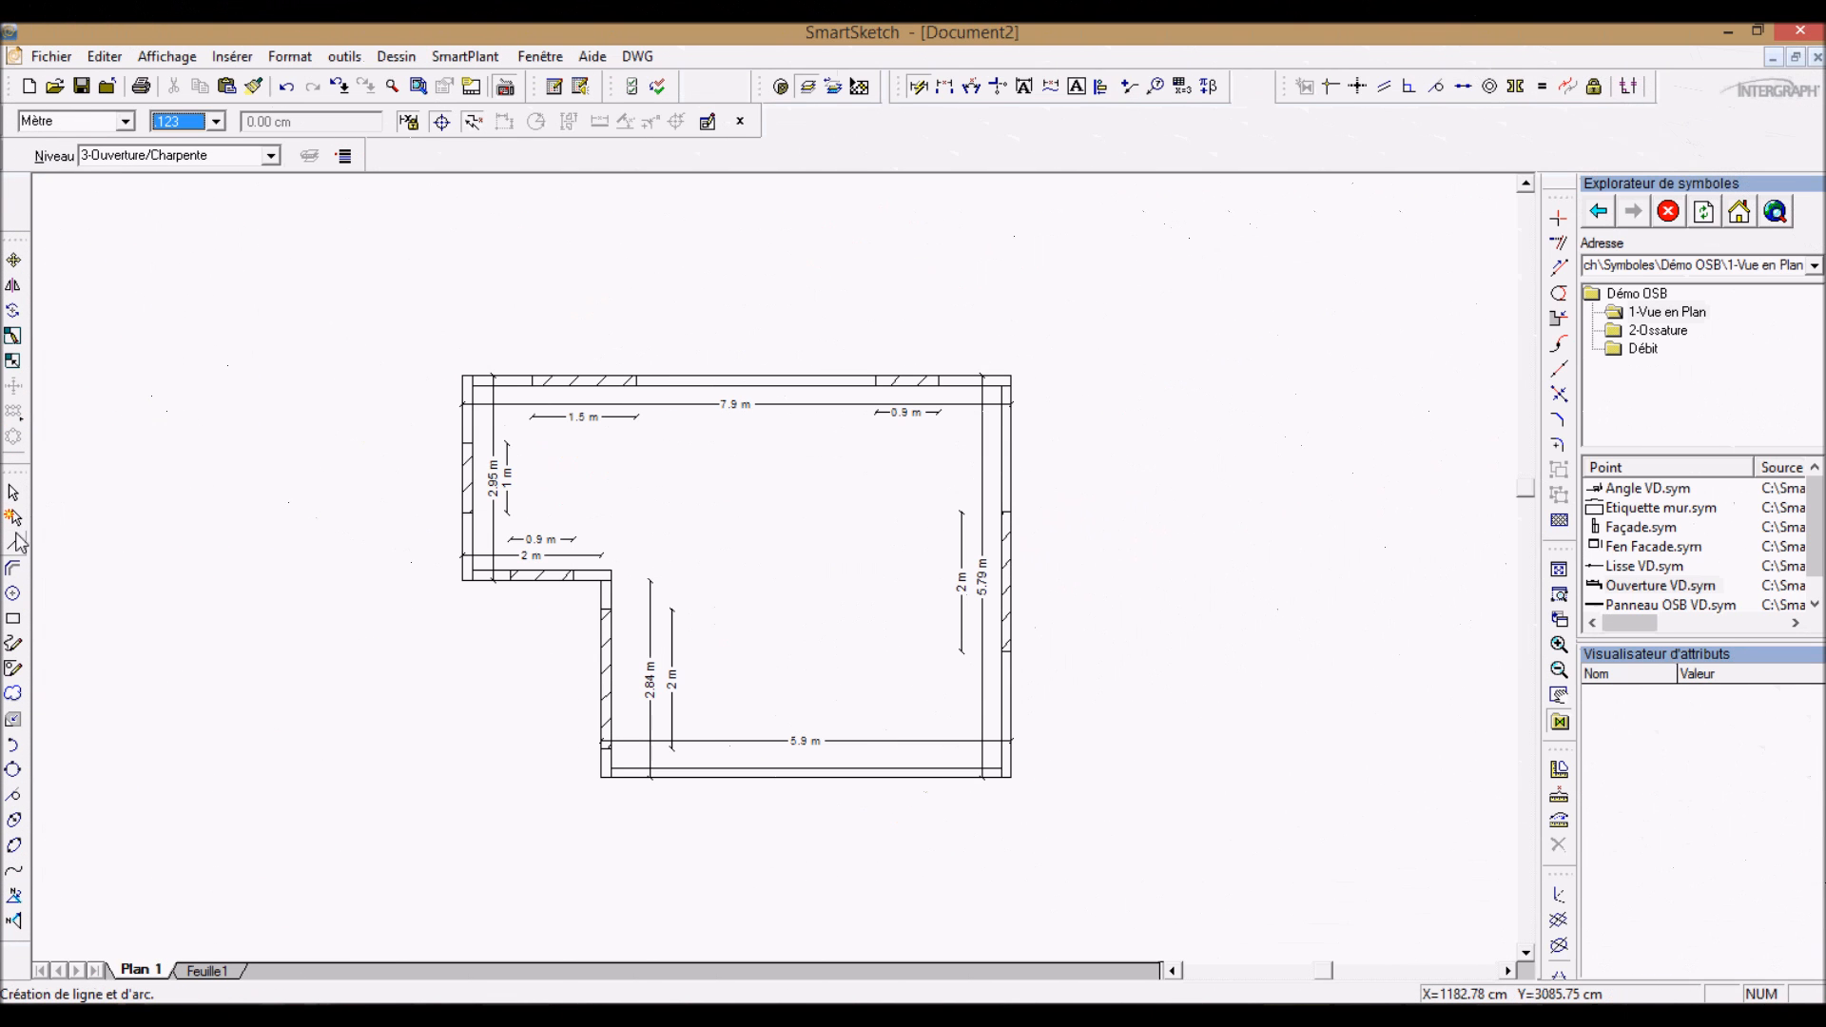
Step: Draw a light-grey vertical line in Dash style through the lower wall's midpoint, extending beyond the plan at both ends
left_click(13, 543)
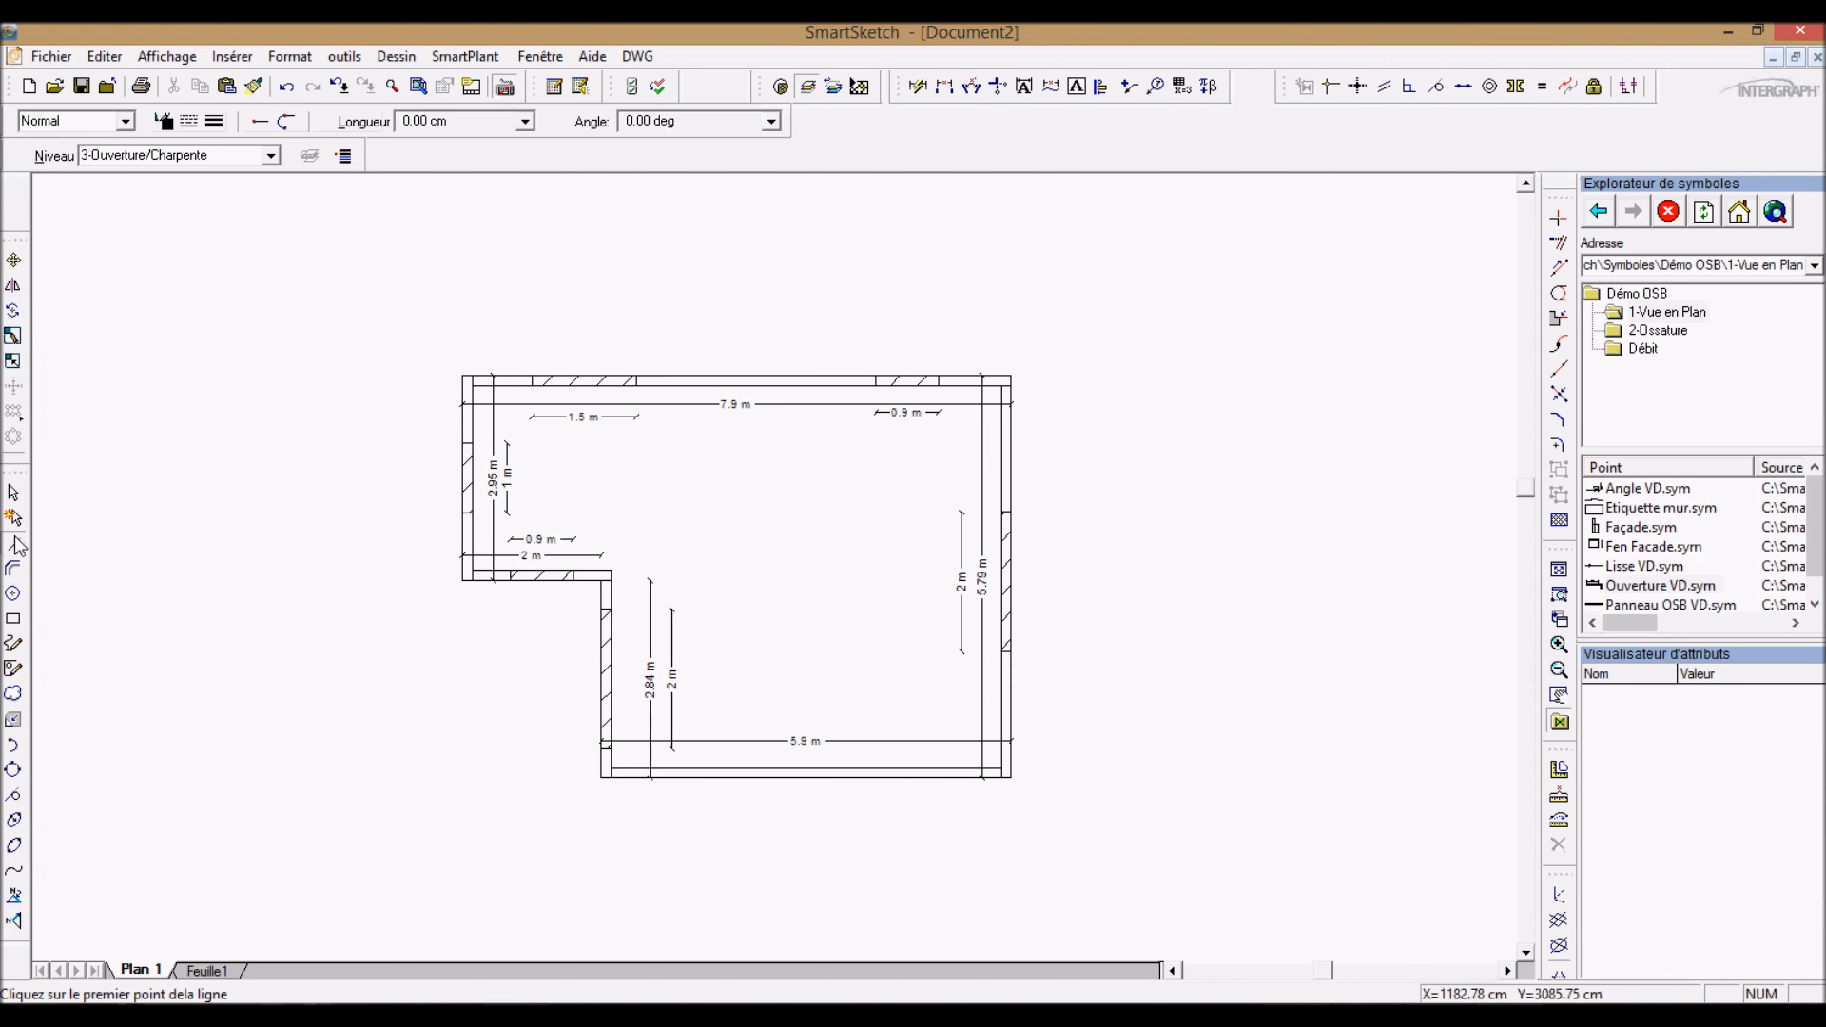
left_click(169, 117)
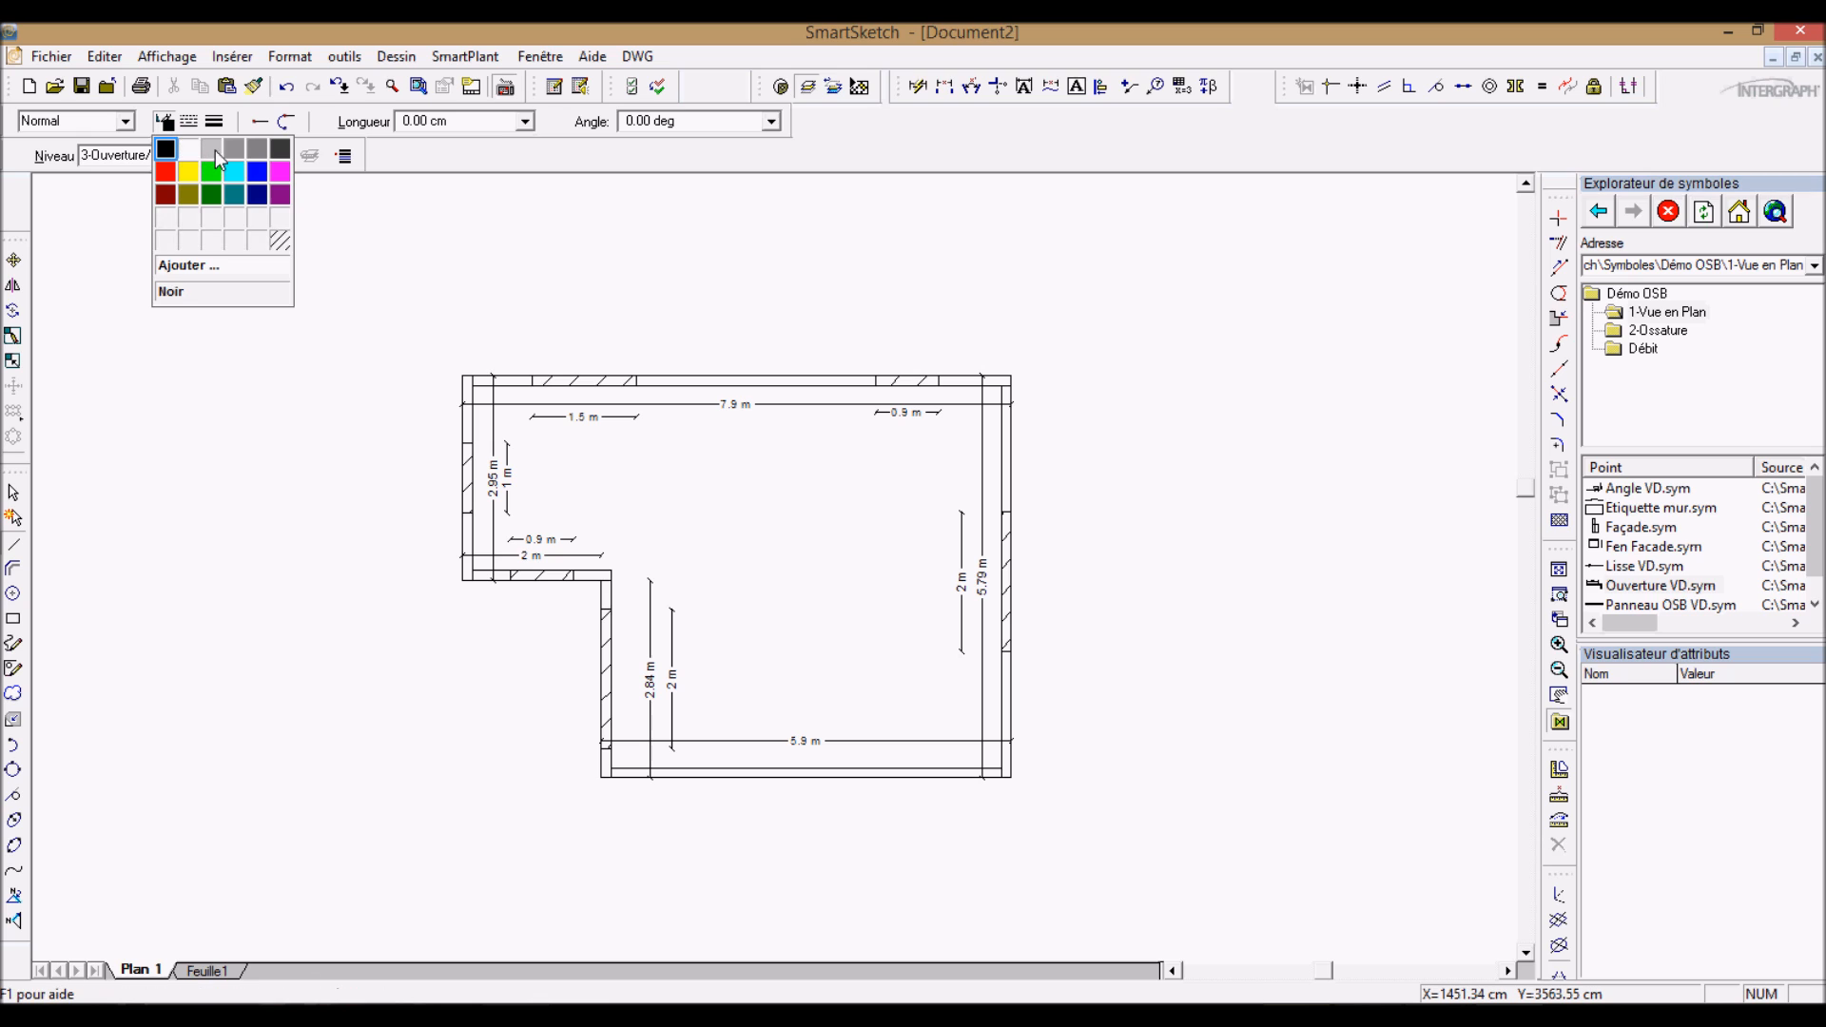
left_click(217, 148)
left_click(186, 122)
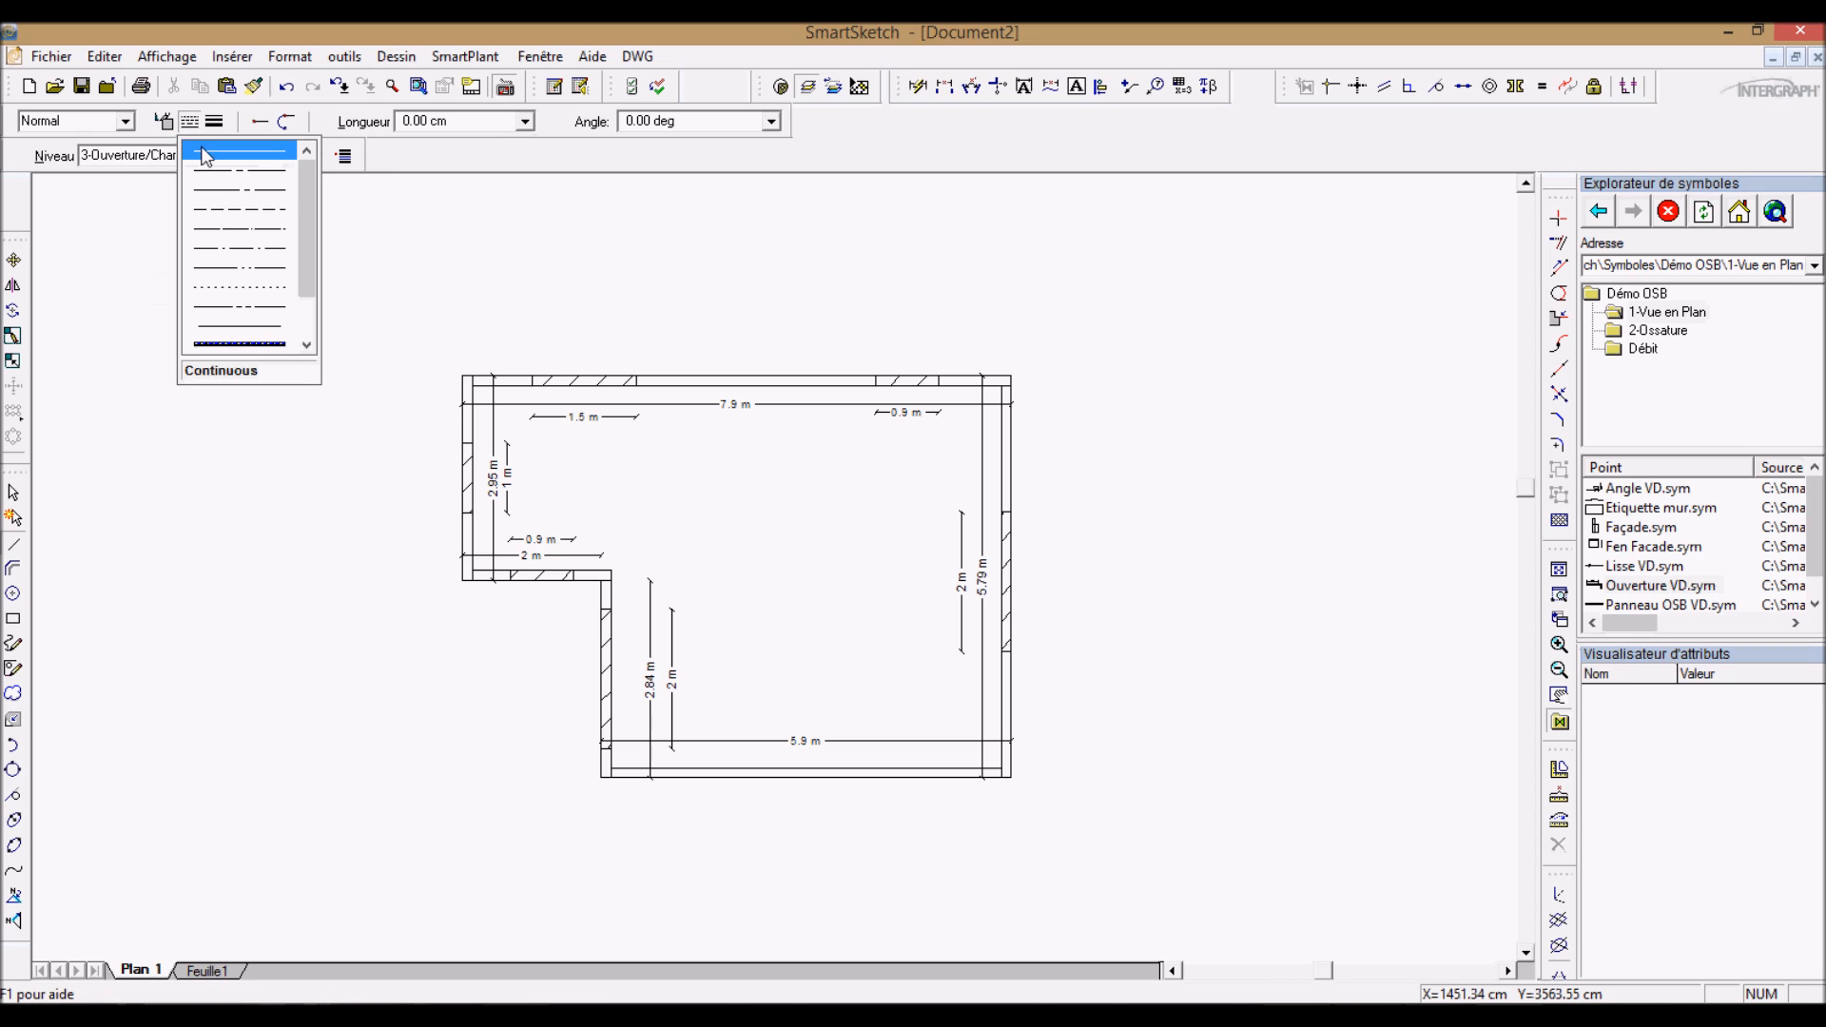
left_click(221, 220)
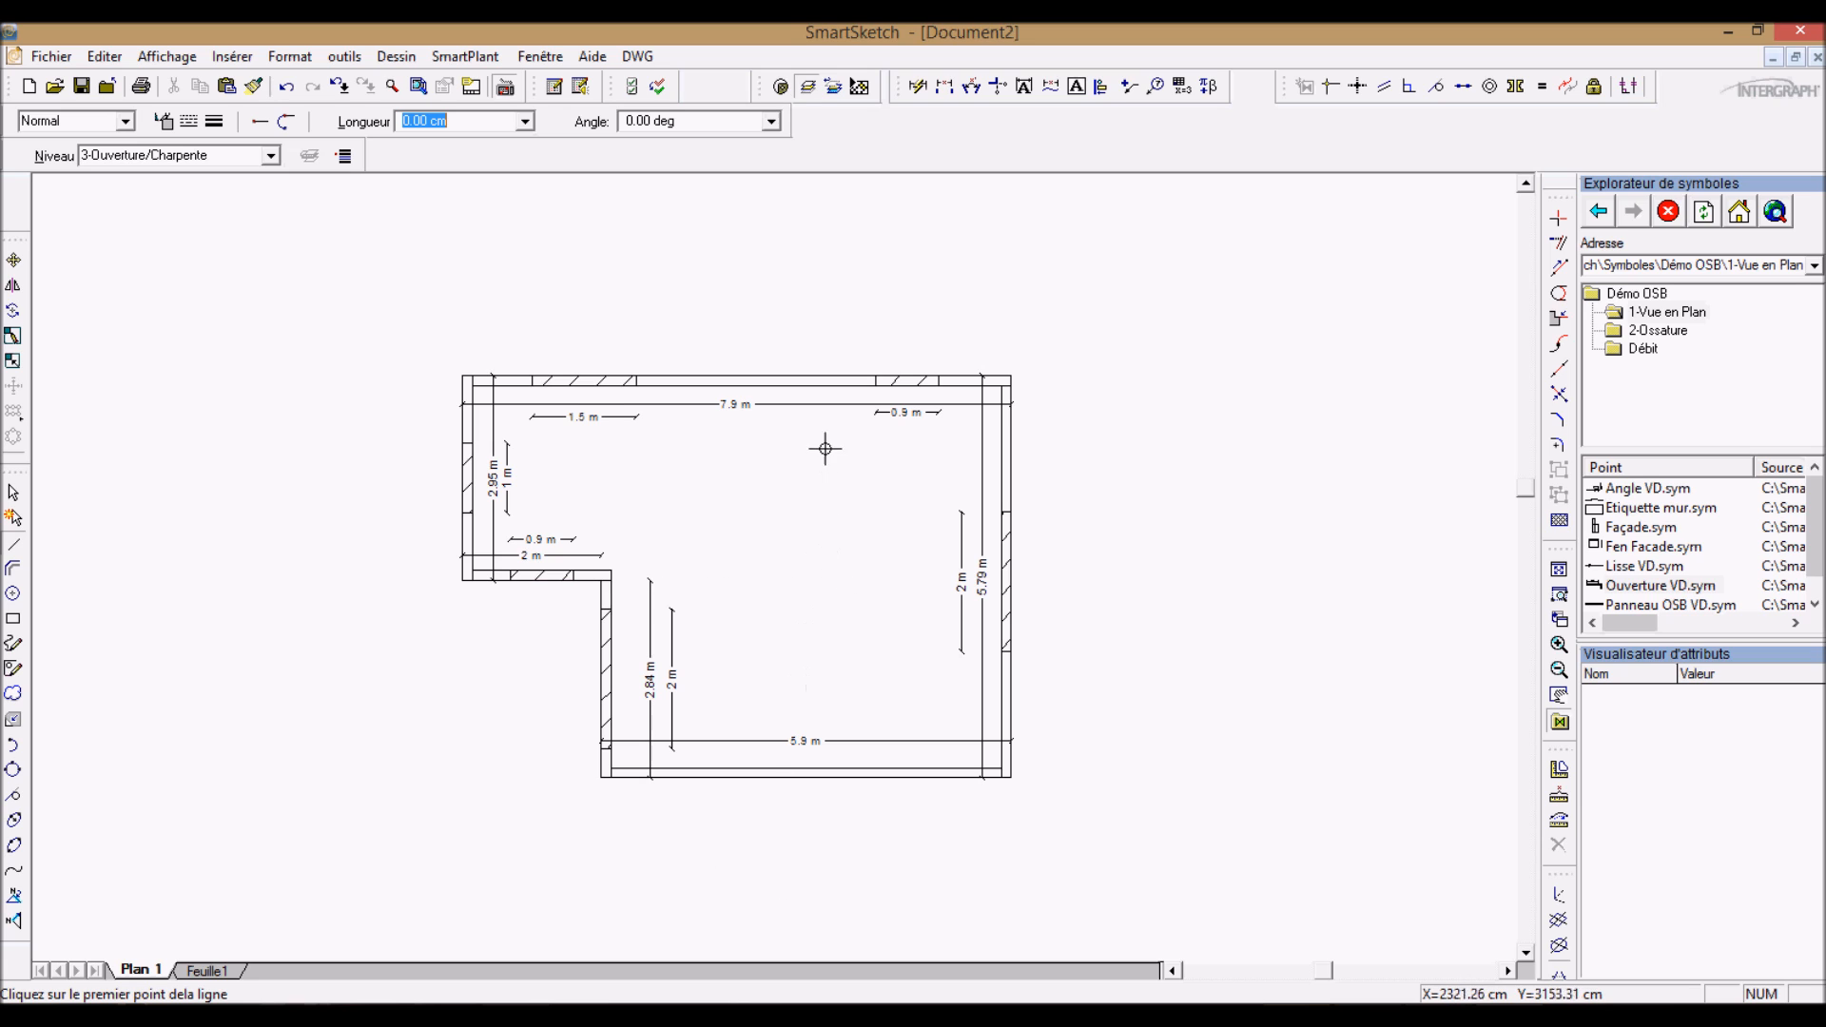
scroll(828, 475, "down", 1)
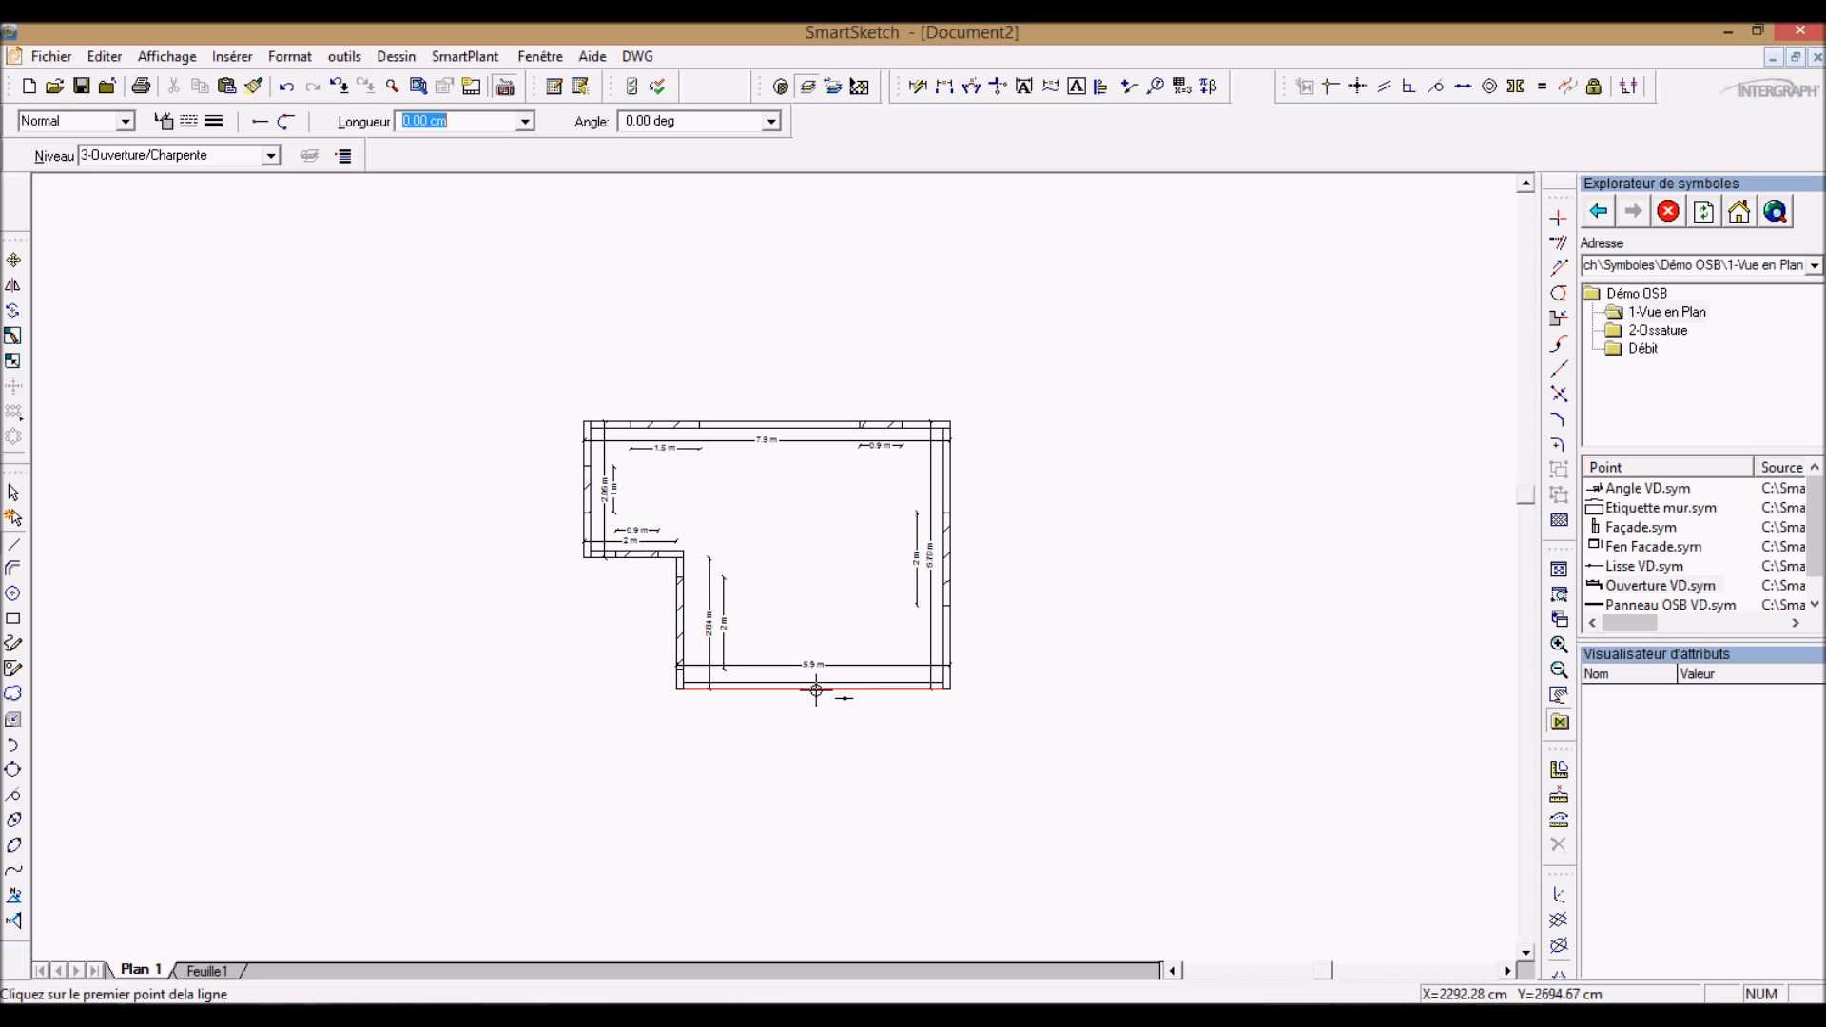
left_click(814, 894)
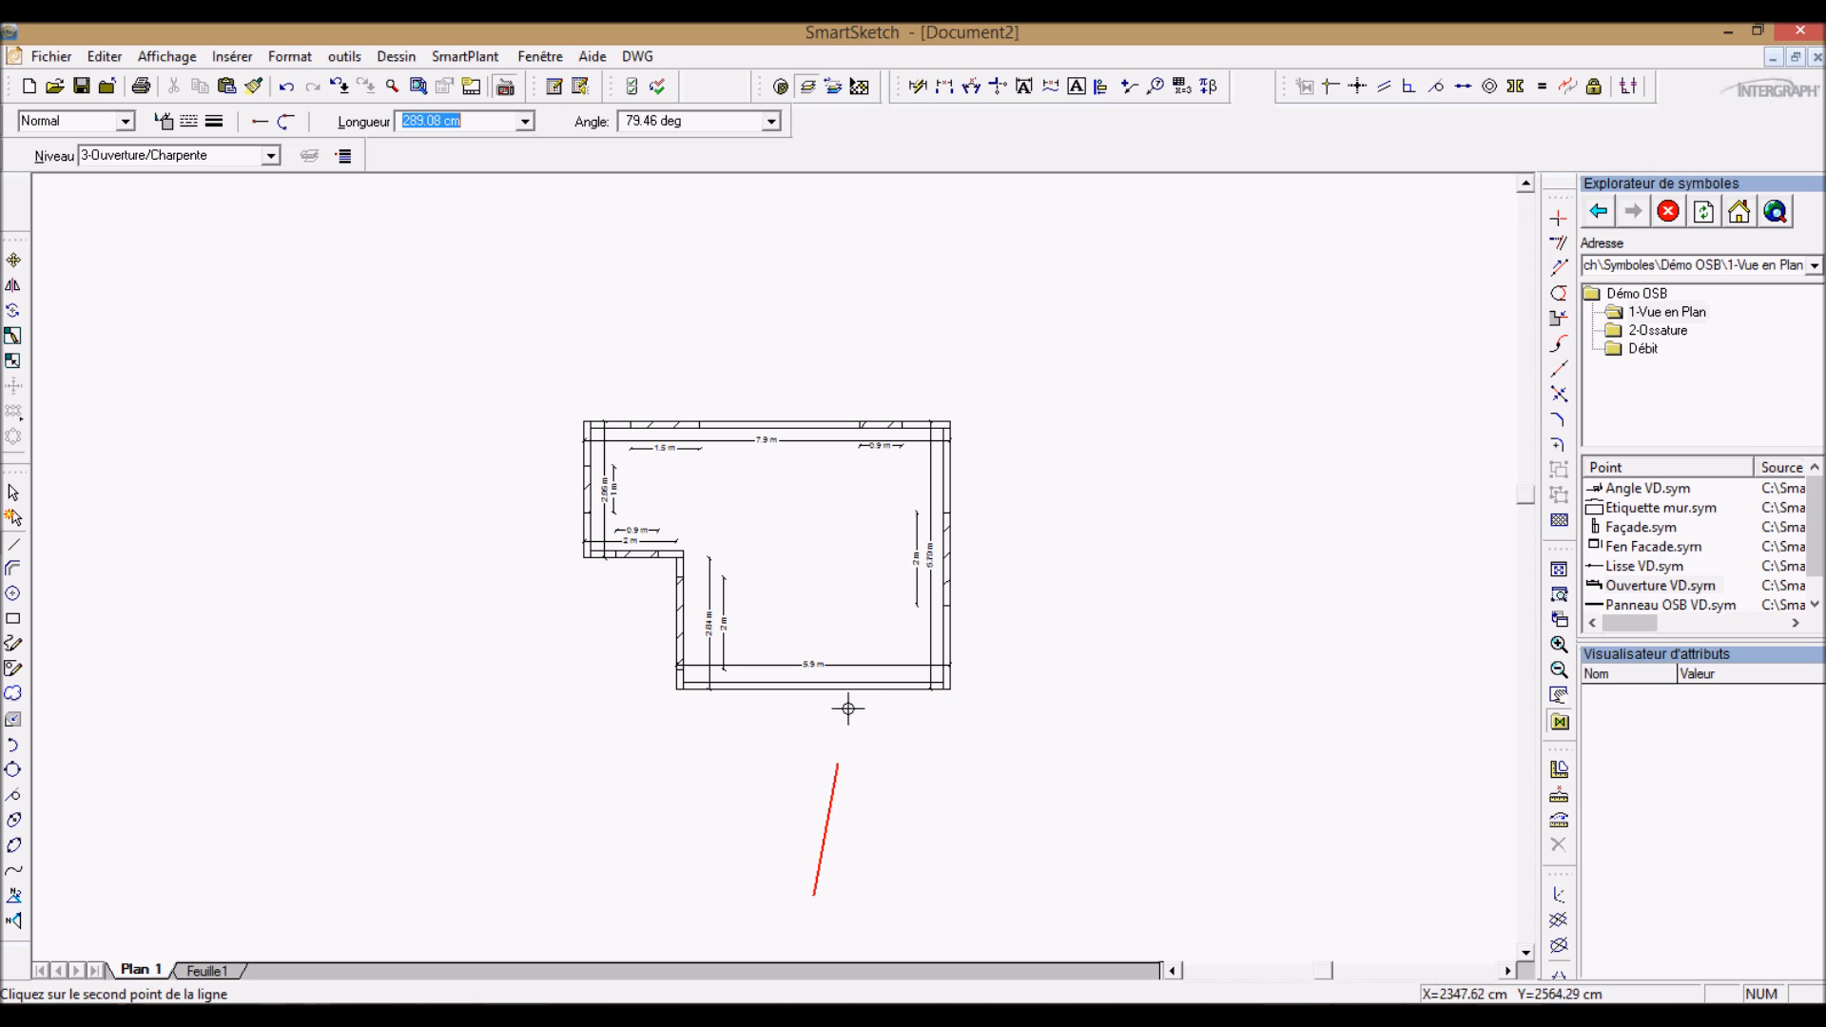
left_click(809, 186)
right_click(903, 278)
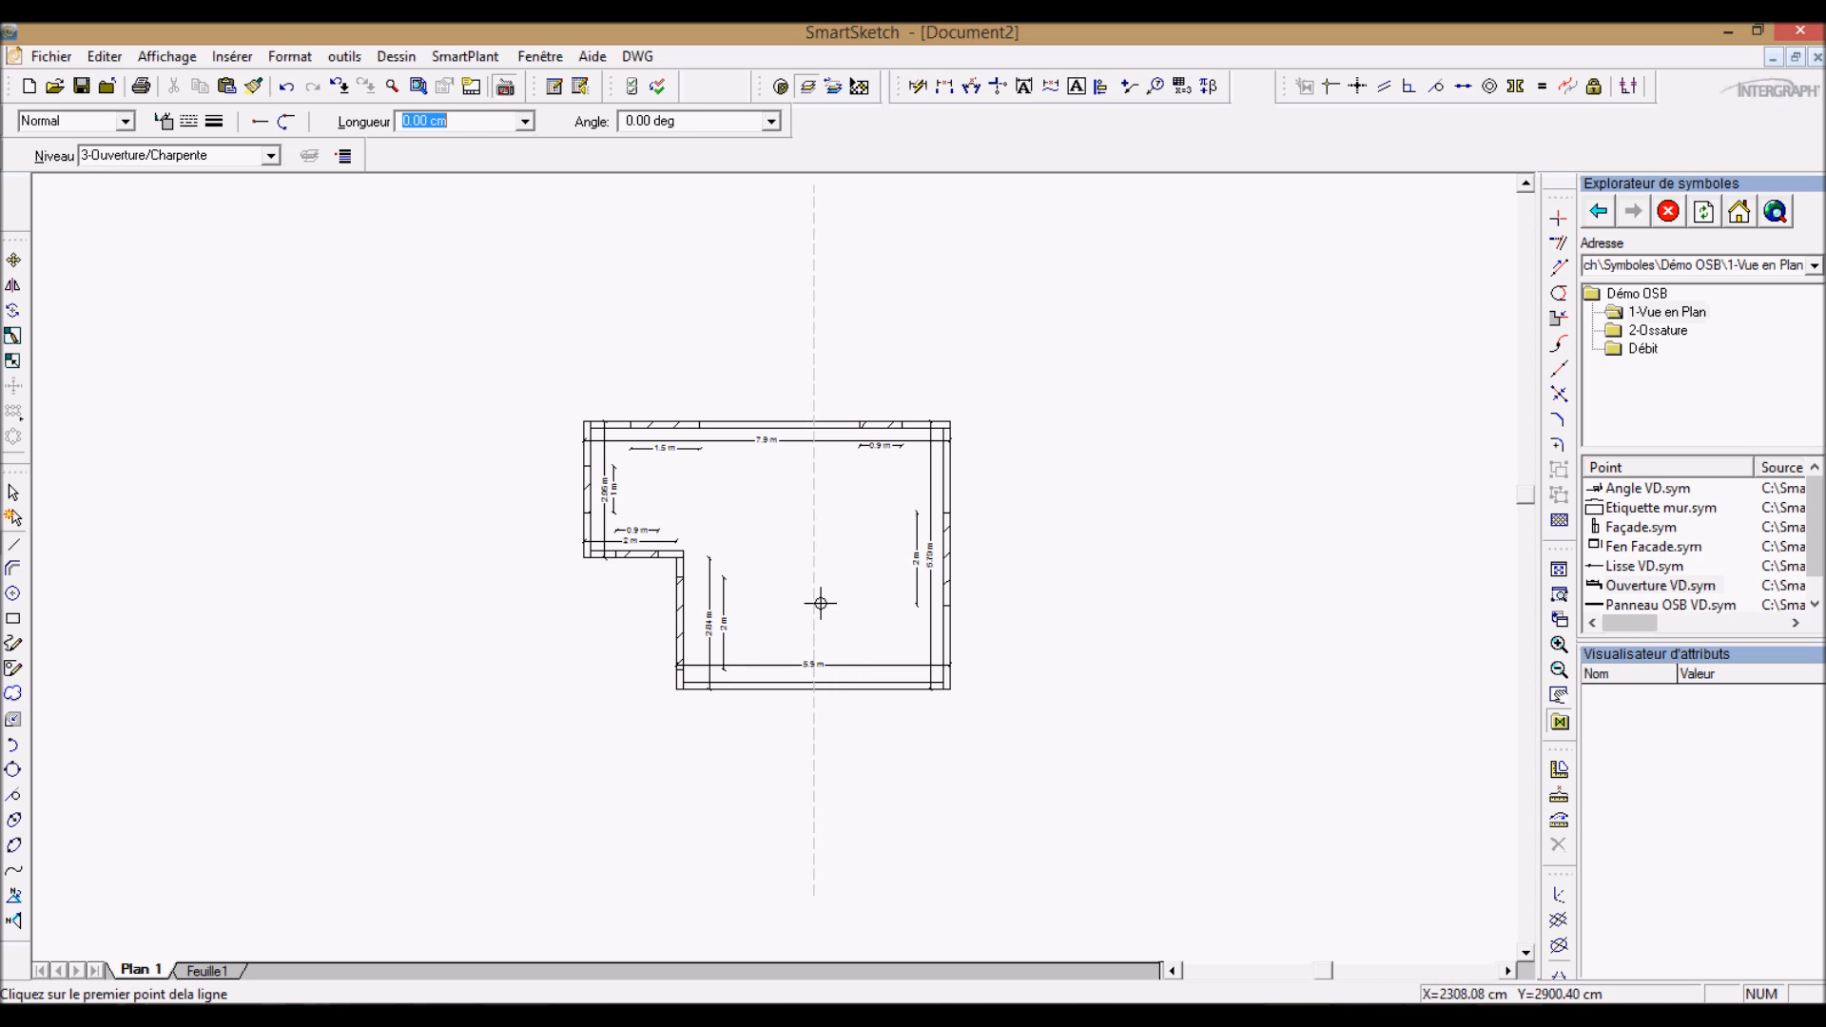
Step: Draw a light-grey horizontal dash-dot line along the middle of the 2 m wall, extending beyond both sides of the plan
left_click(221, 118)
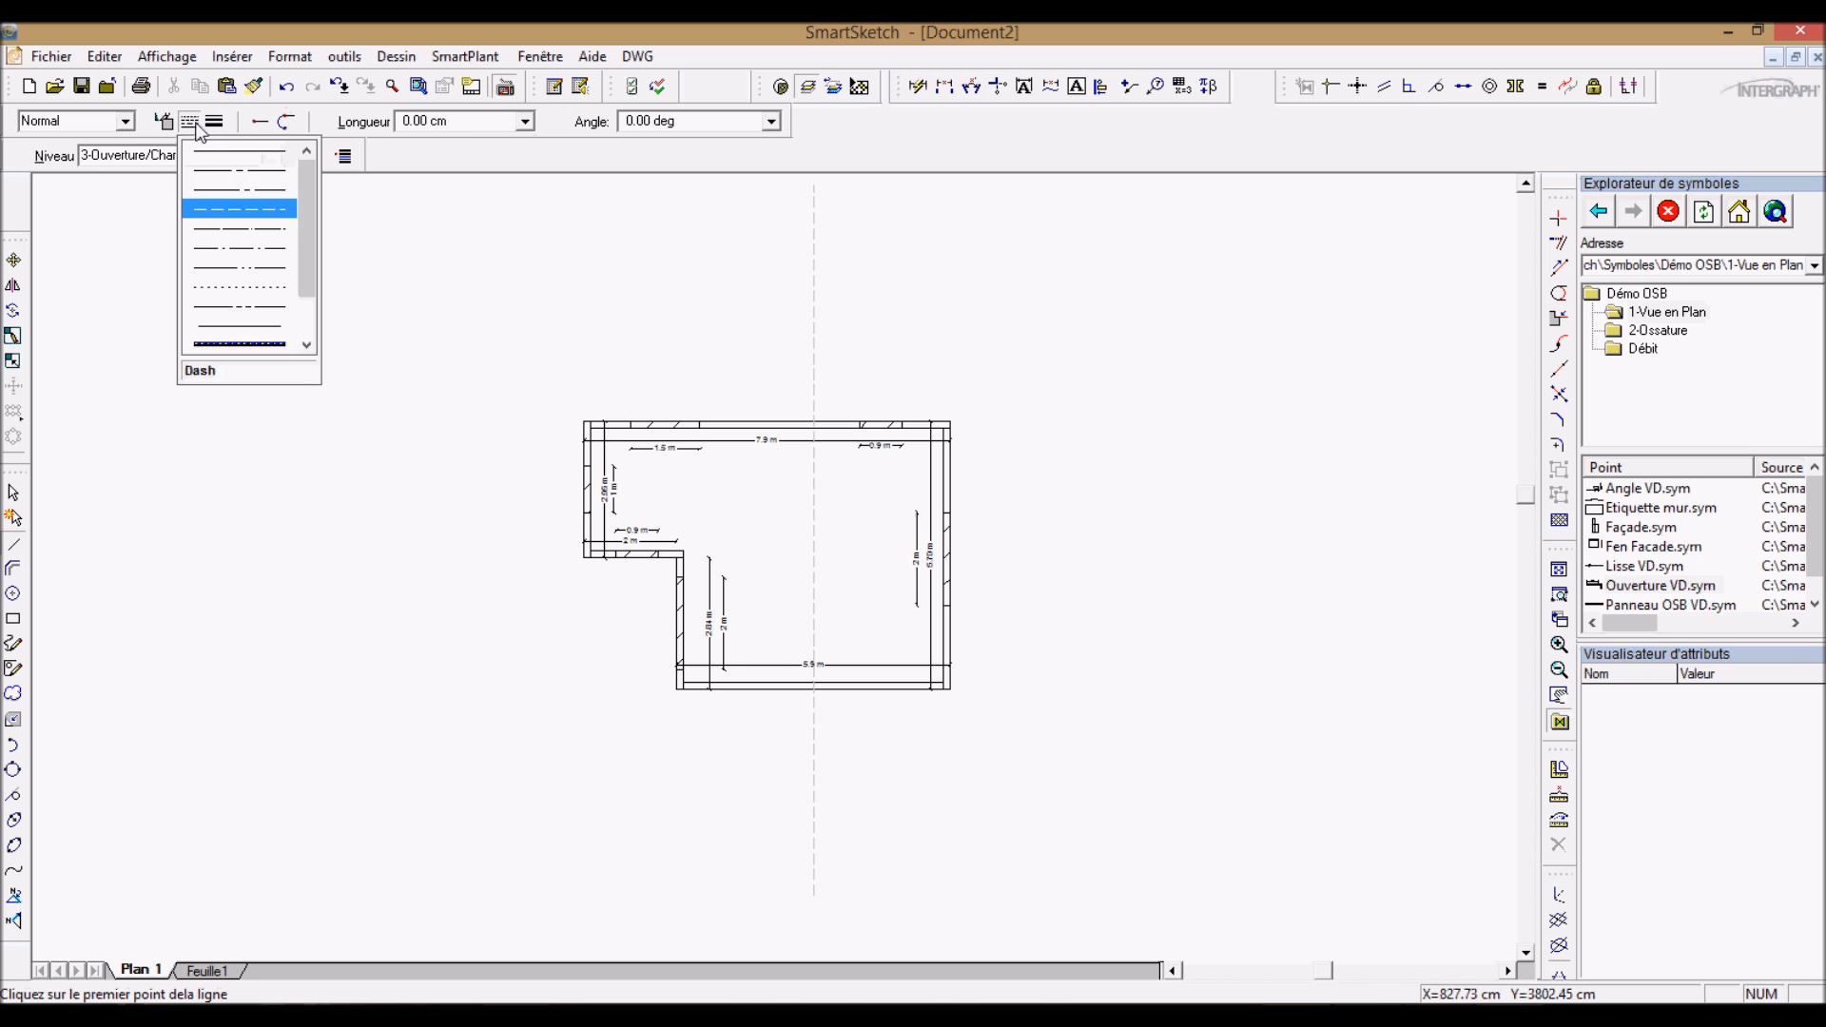
left_click(250, 262)
scroll(805, 597, "up", 3)
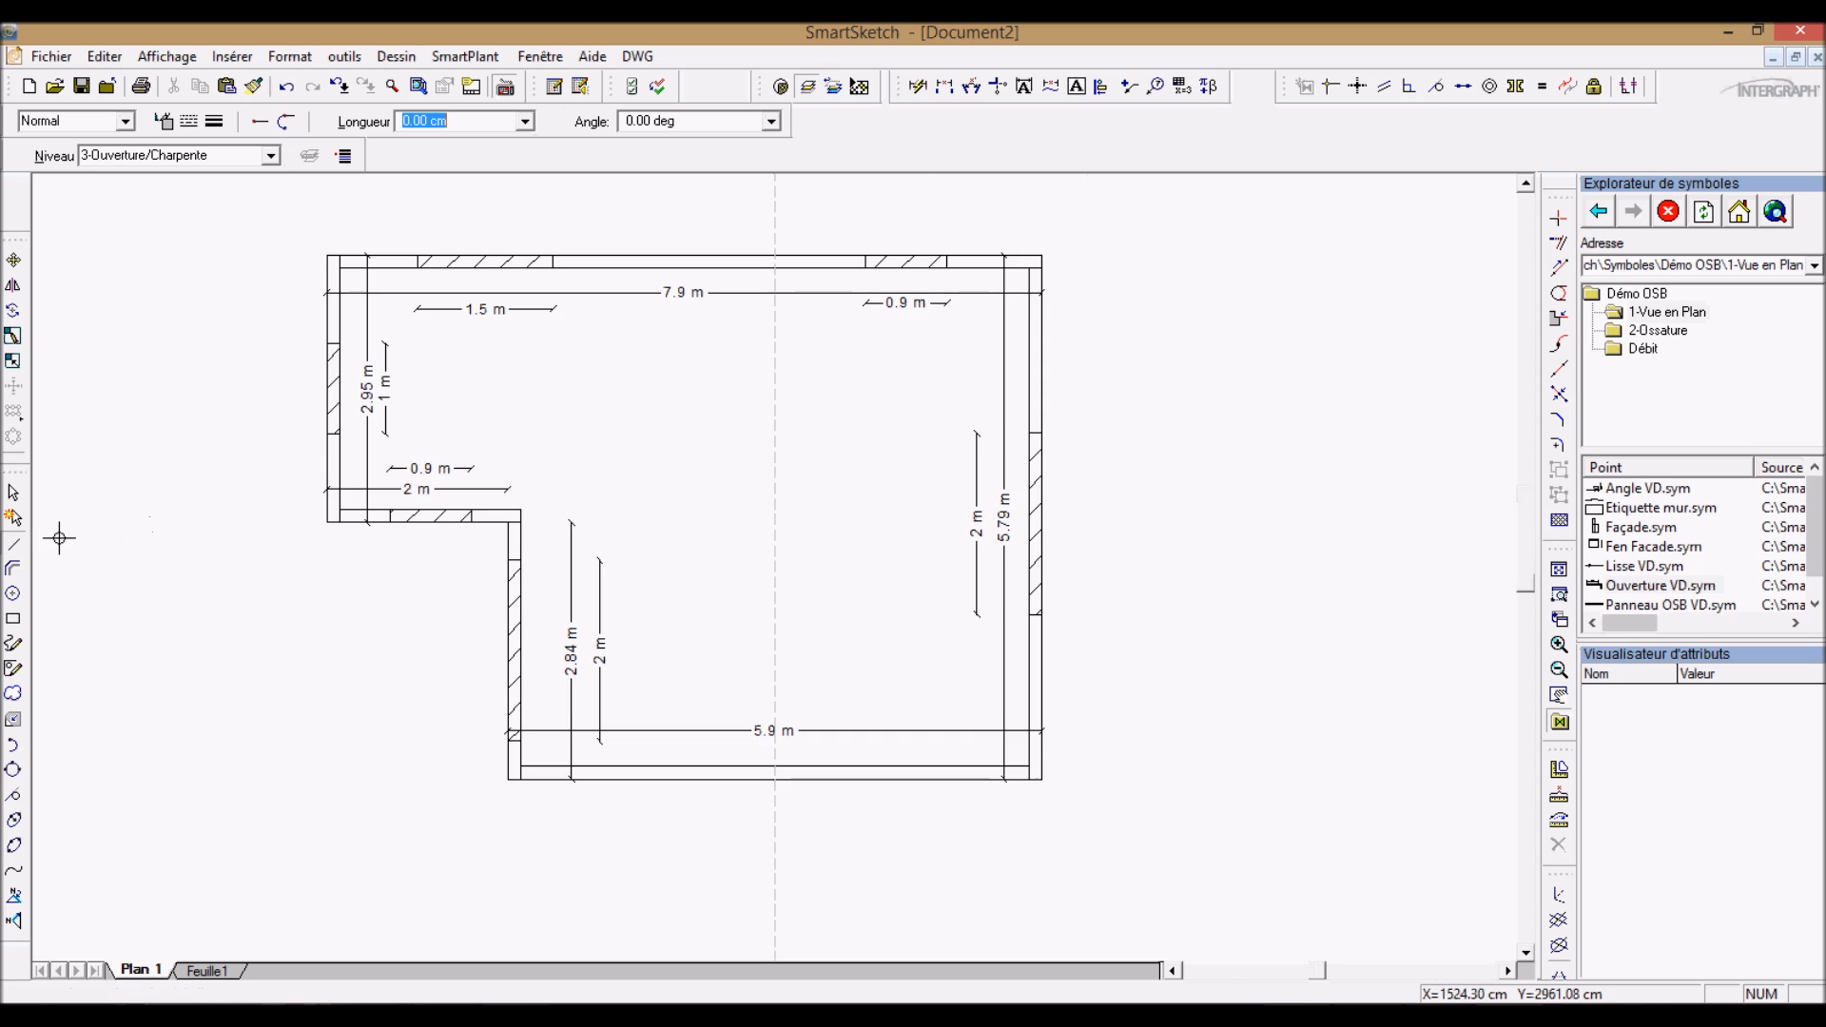
scroll(61, 534, "up", 2)
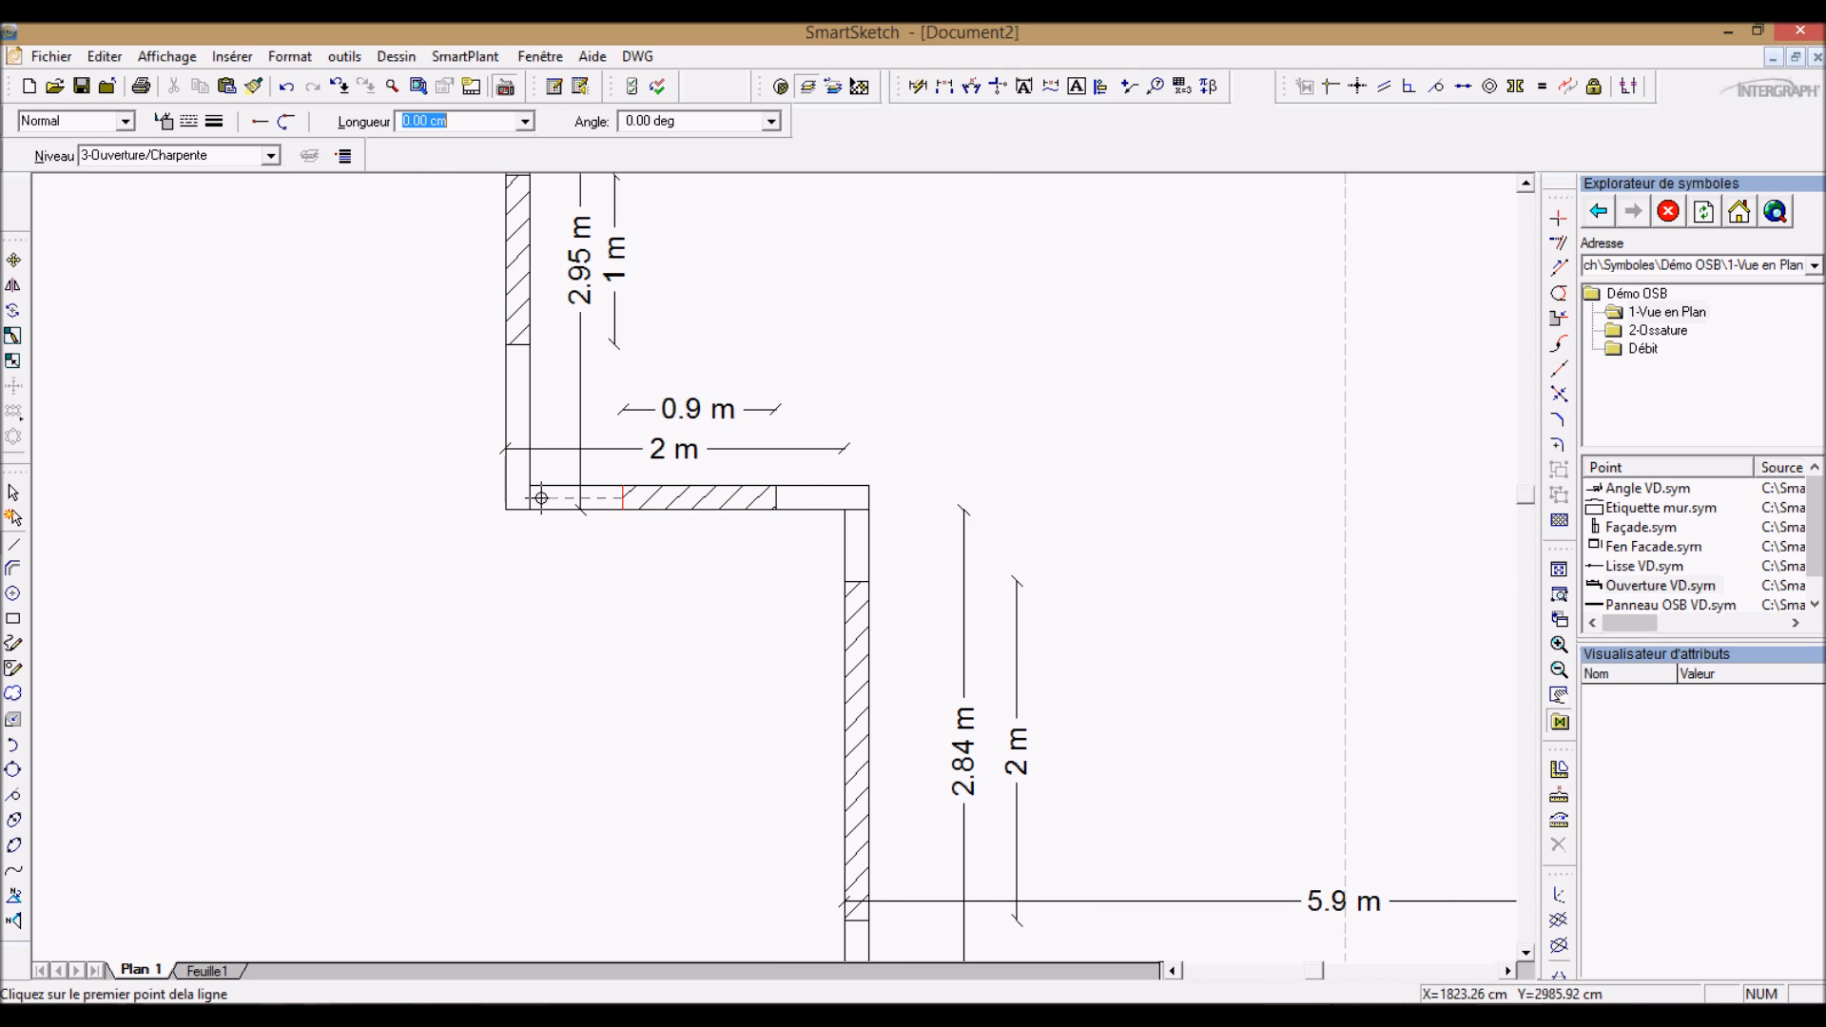
left_click(93, 495)
scroll(334, 526, "down", 3)
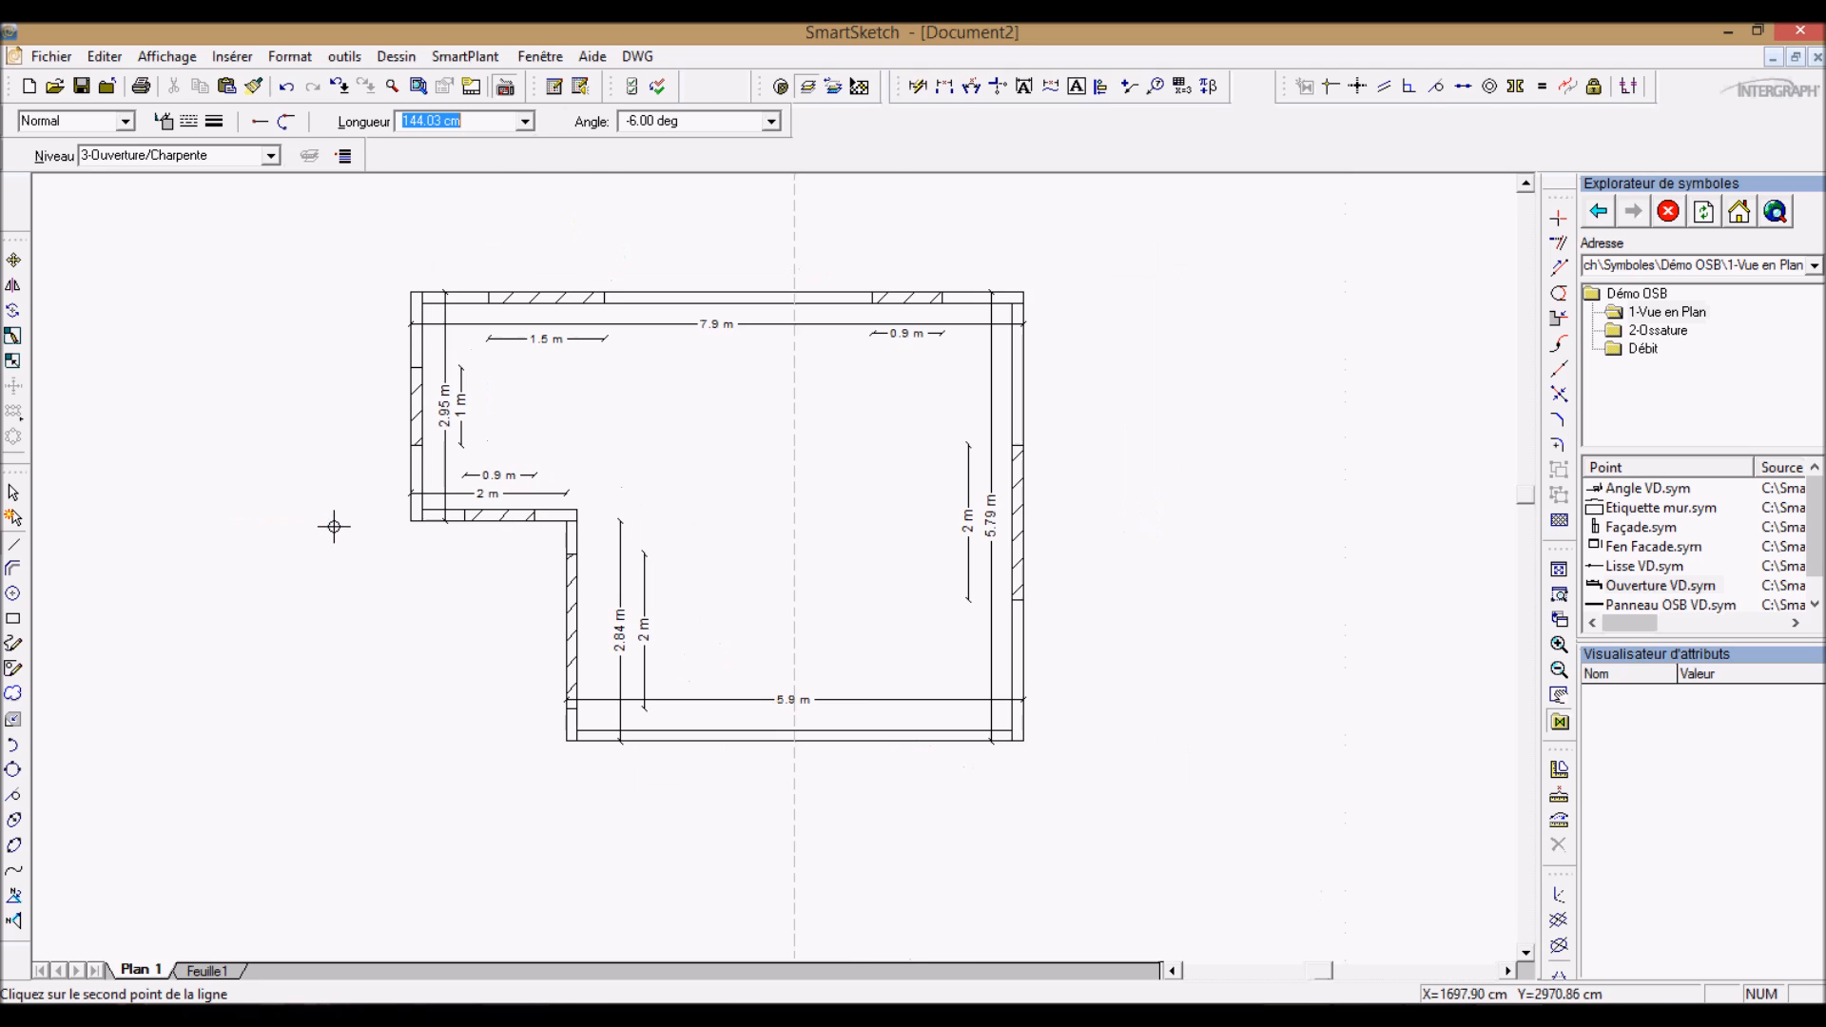
left_click(1306, 516)
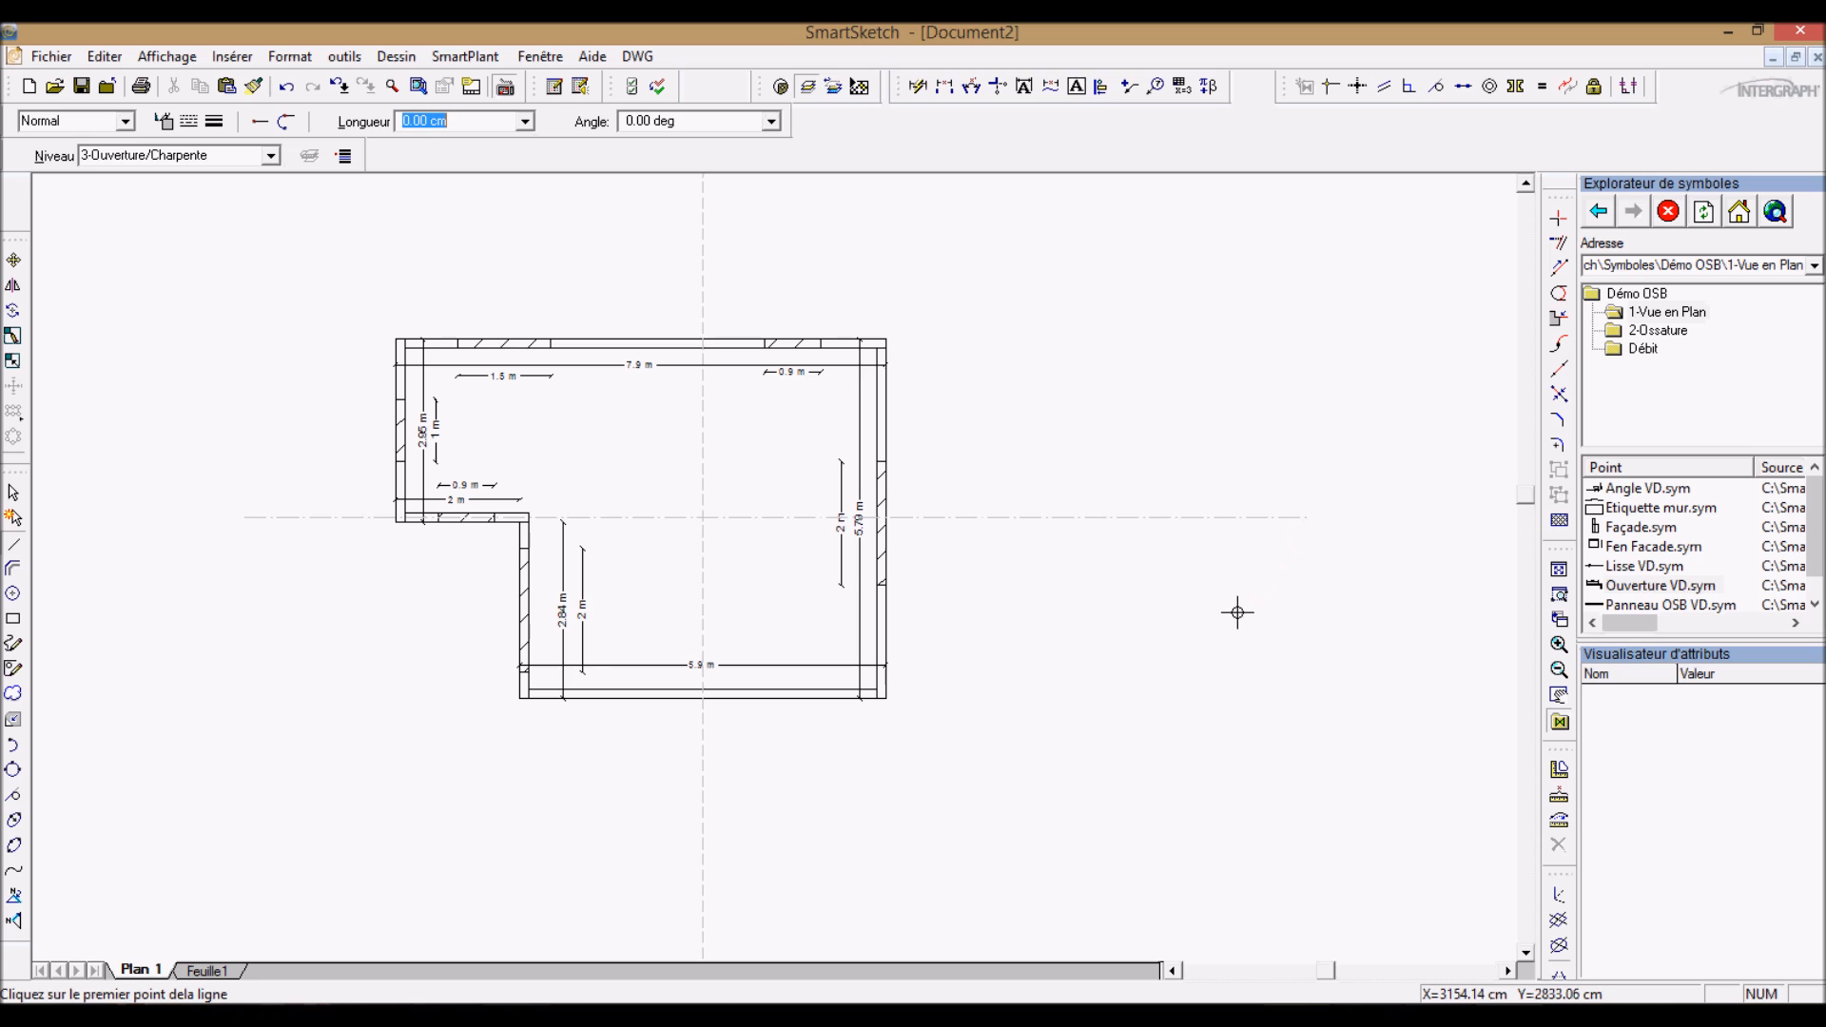
key("Escape")
Step: Label the horizontal axis line with the text Ferme and the vertical axis line with the text Faitage
double_click(734, 520)
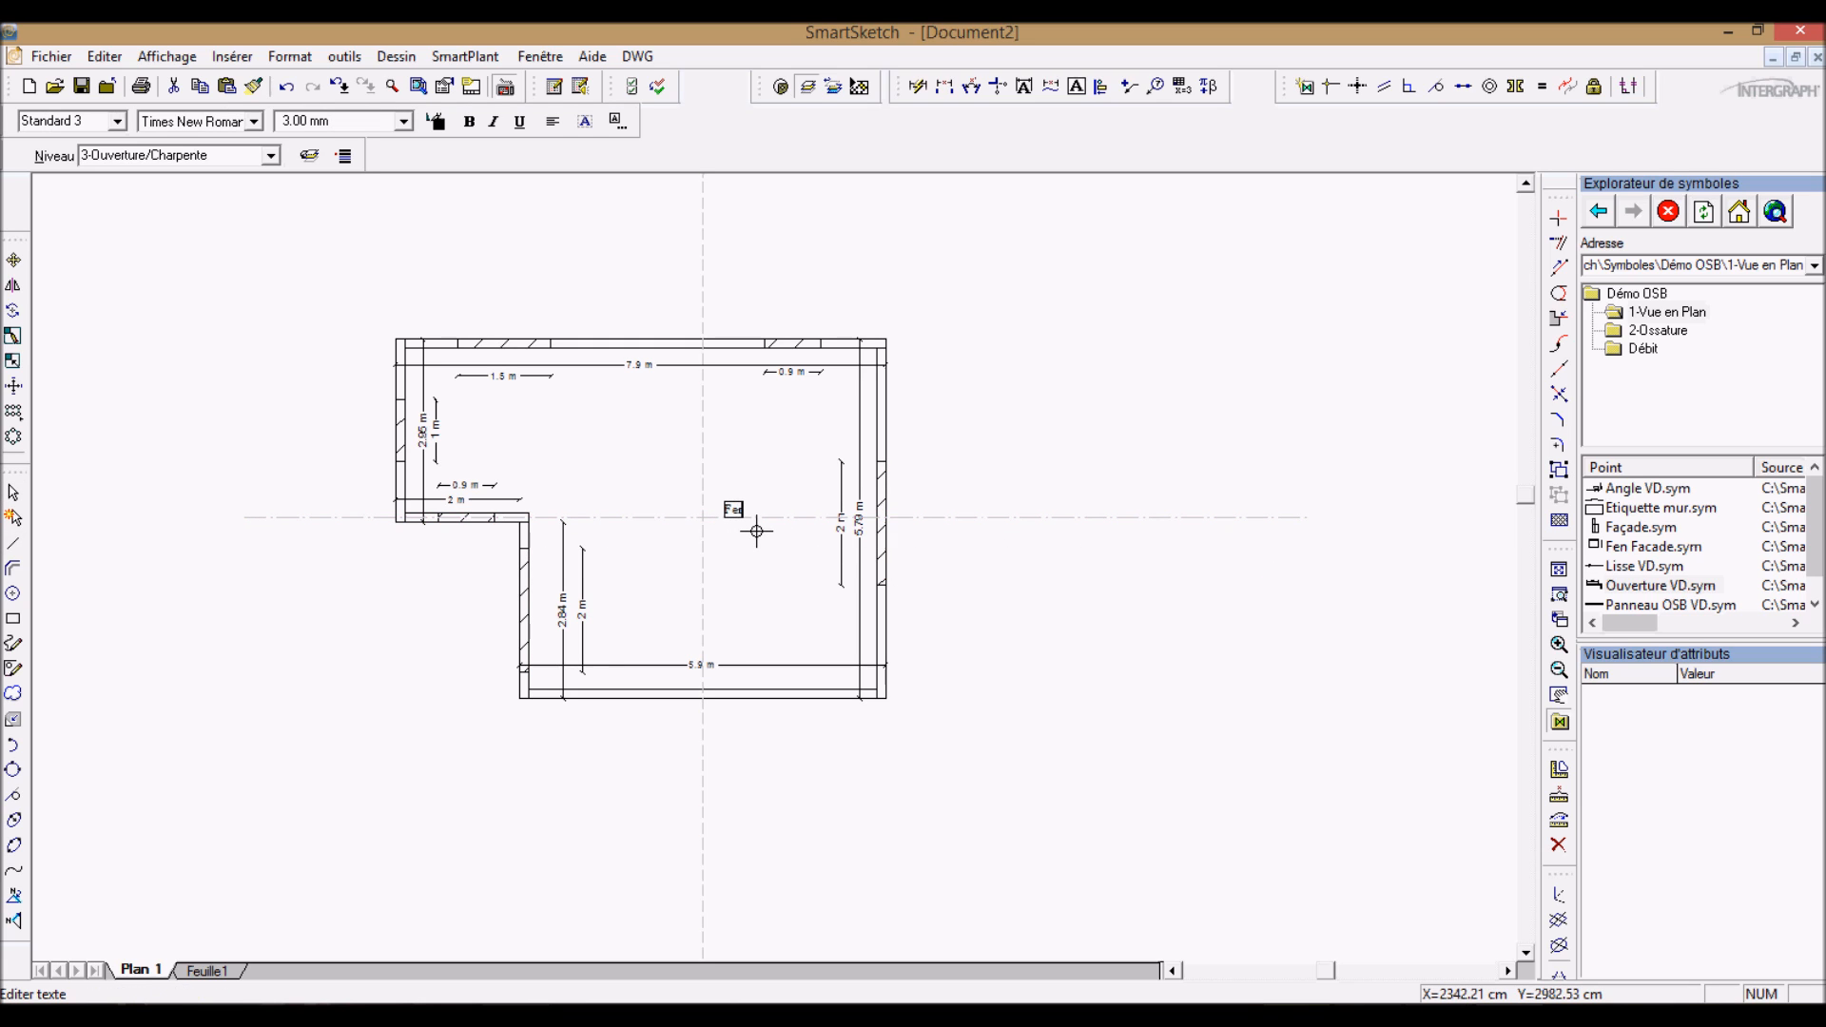
key("Escape")
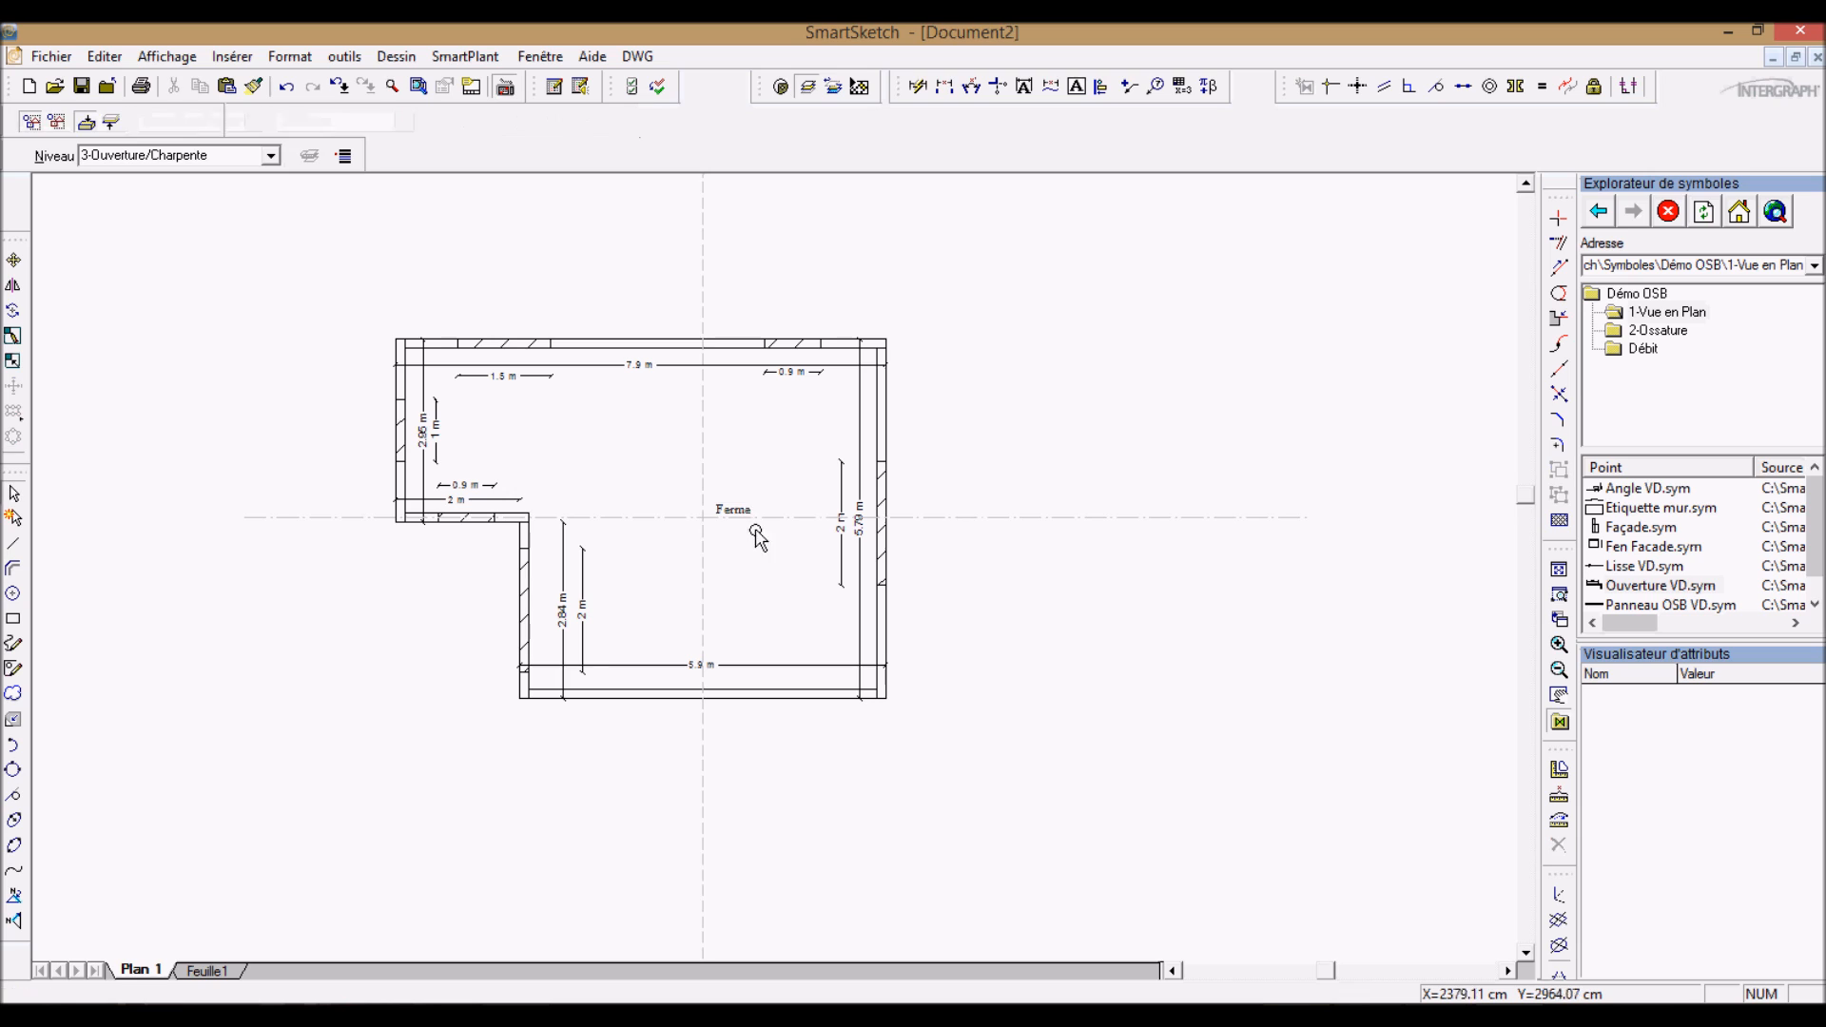
left_click(699, 429)
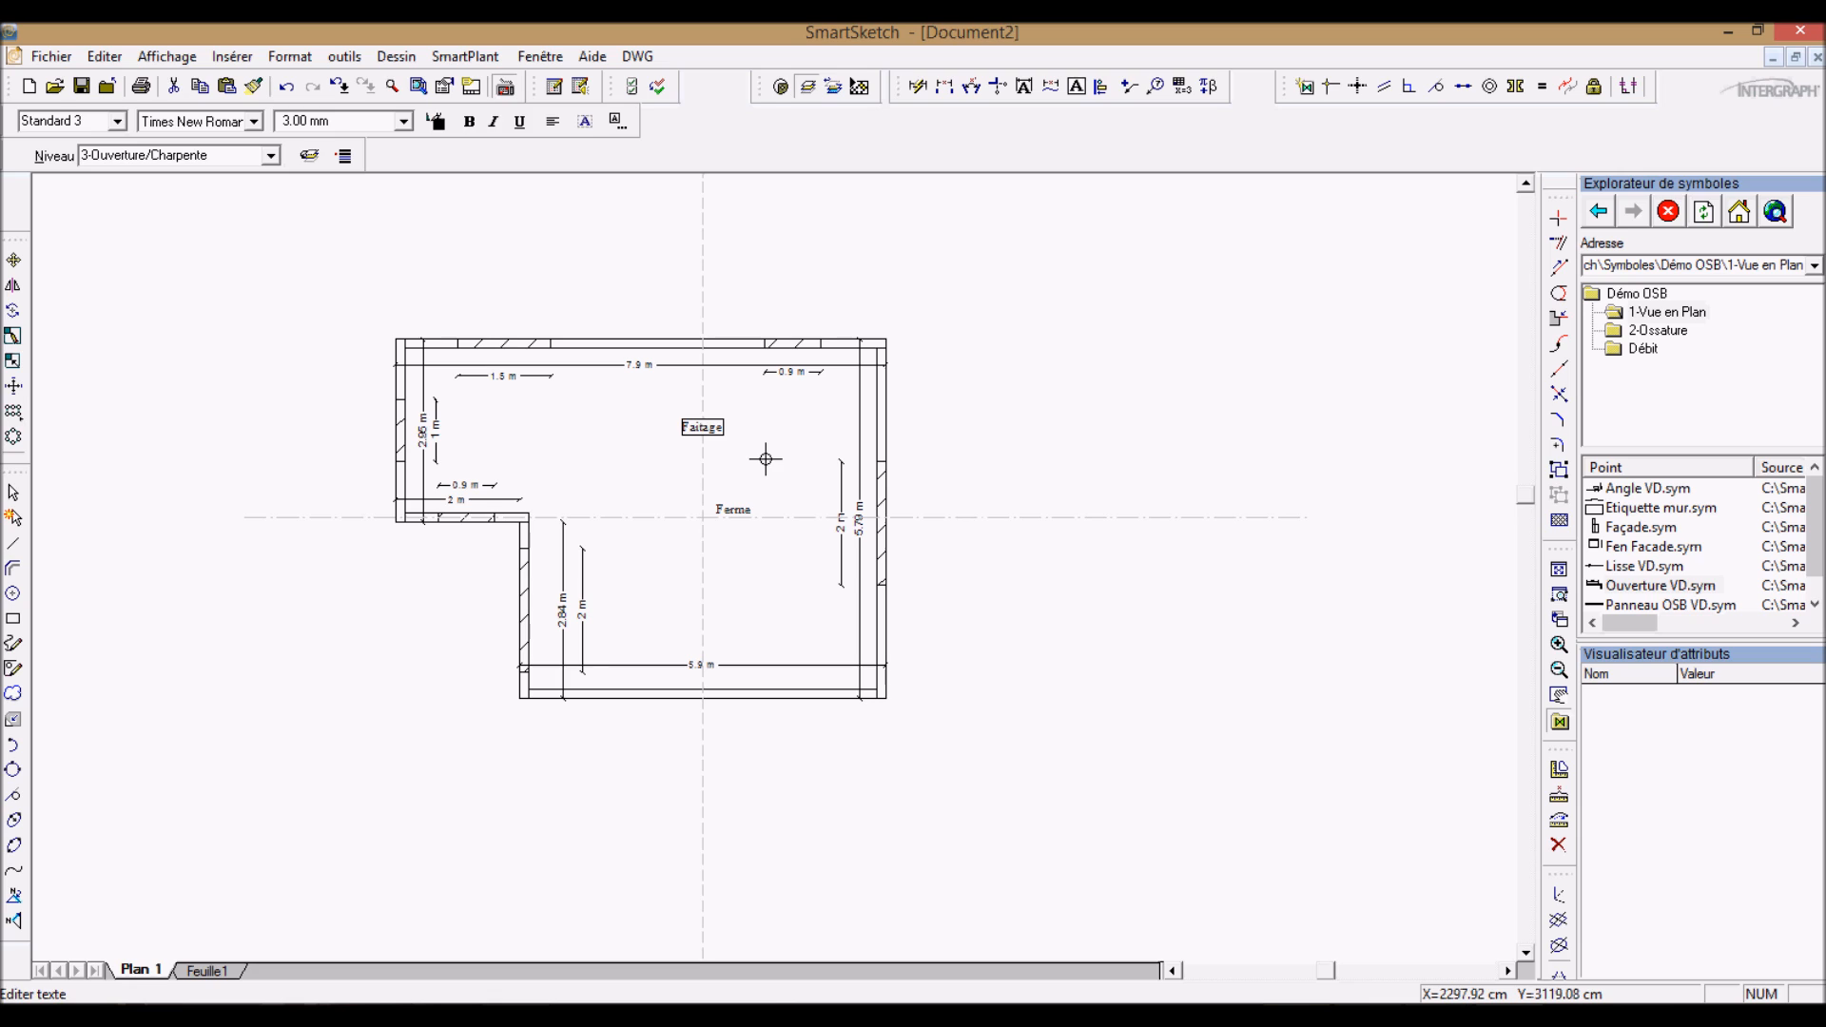
key("Escape")
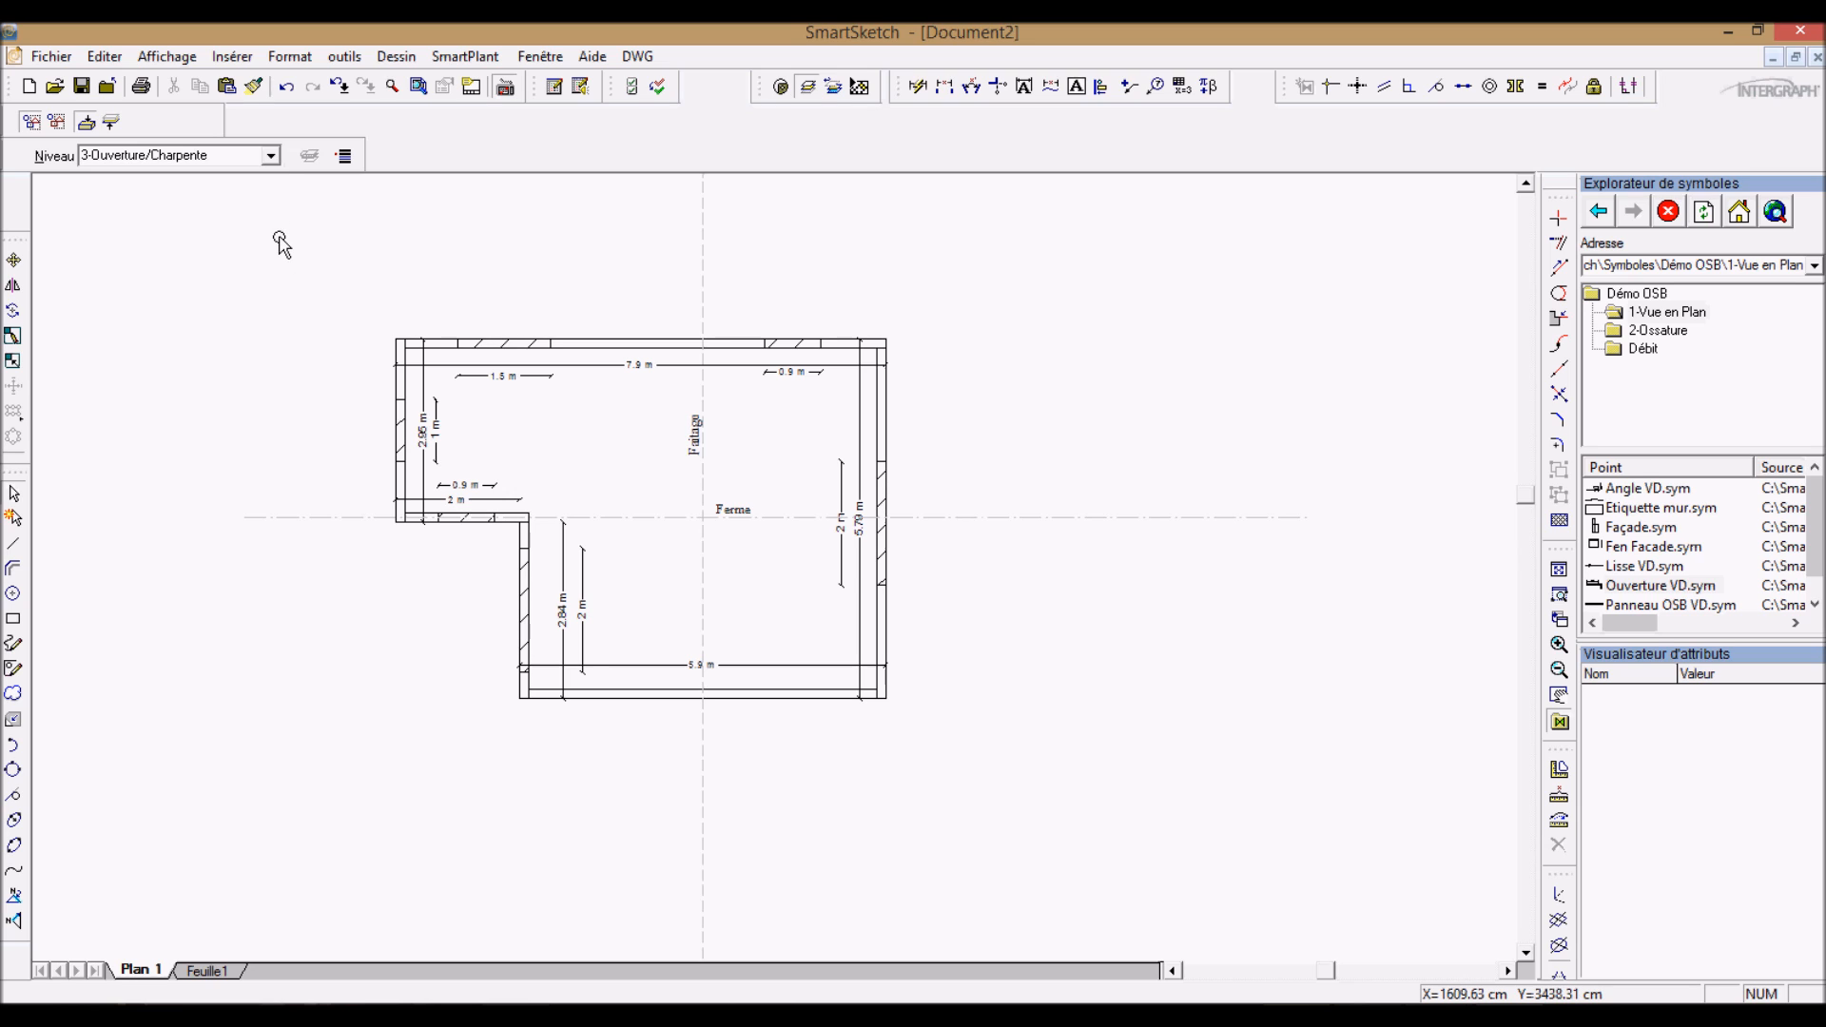
Step: Activate level 4-Façade and copy the upper wall with its two openings 120 cm outward, above the plan
left_click(274, 157)
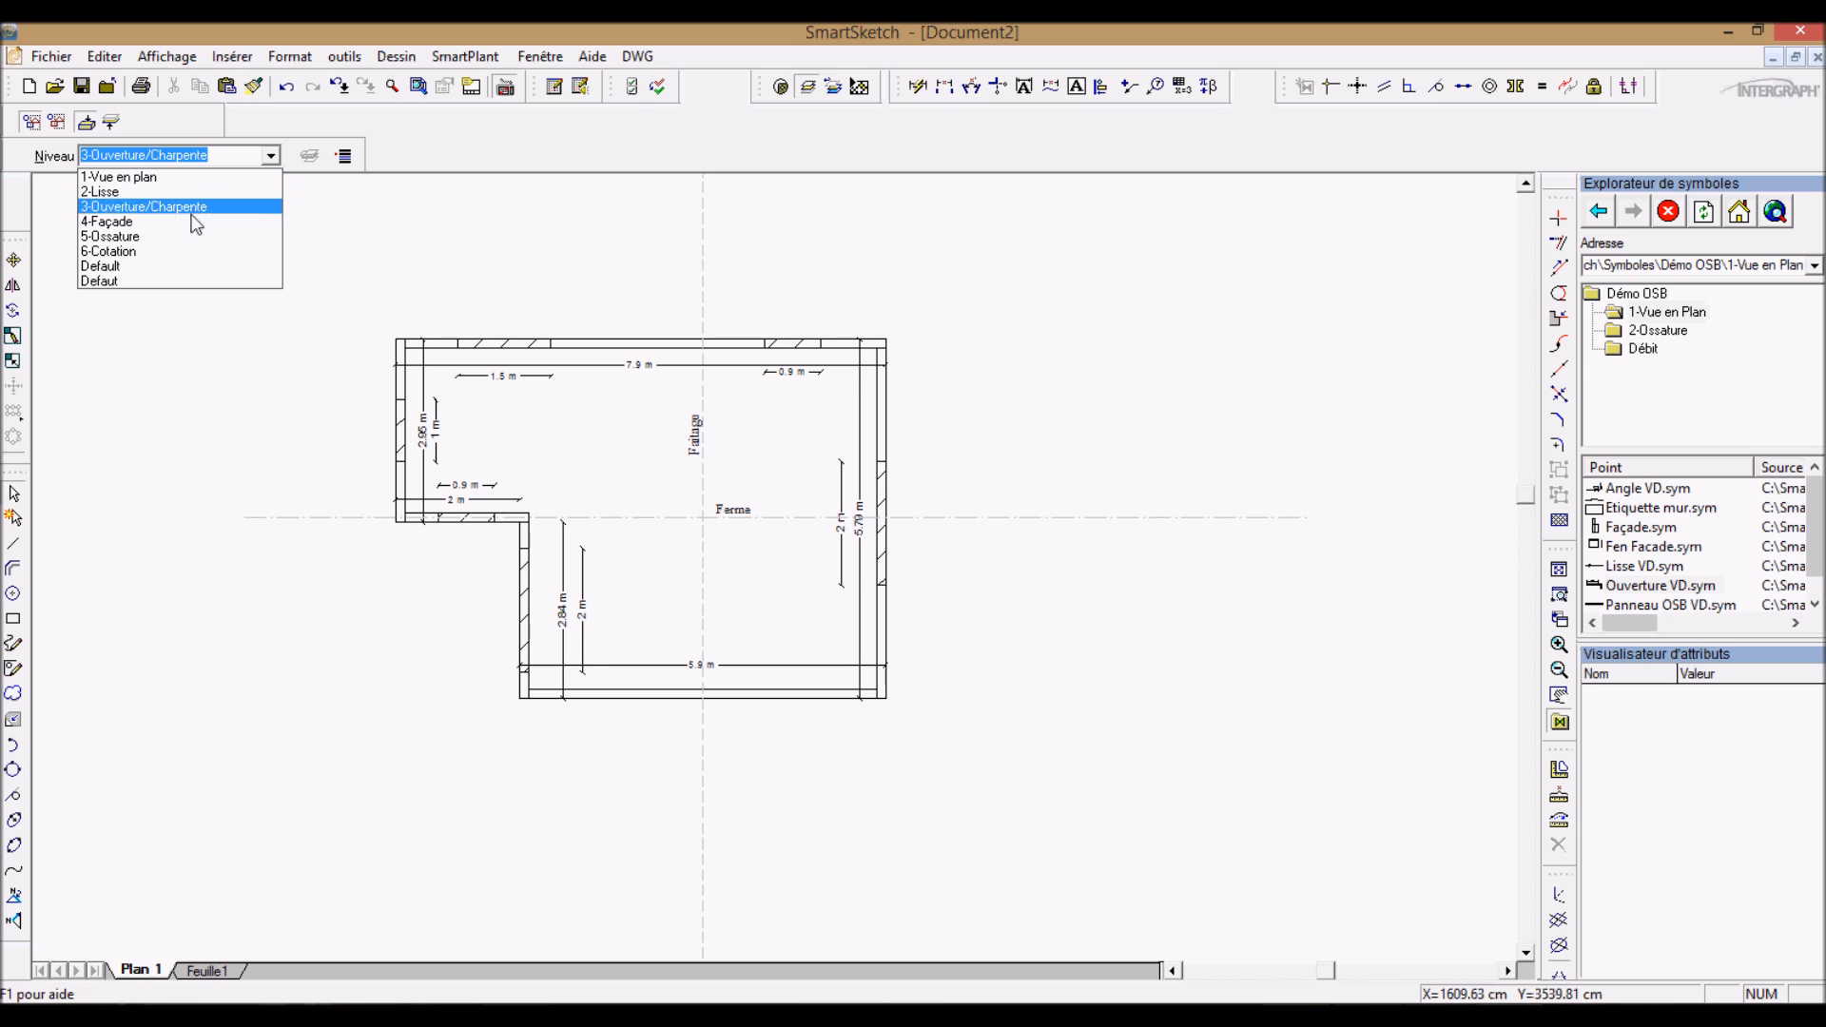
left_click(180, 218)
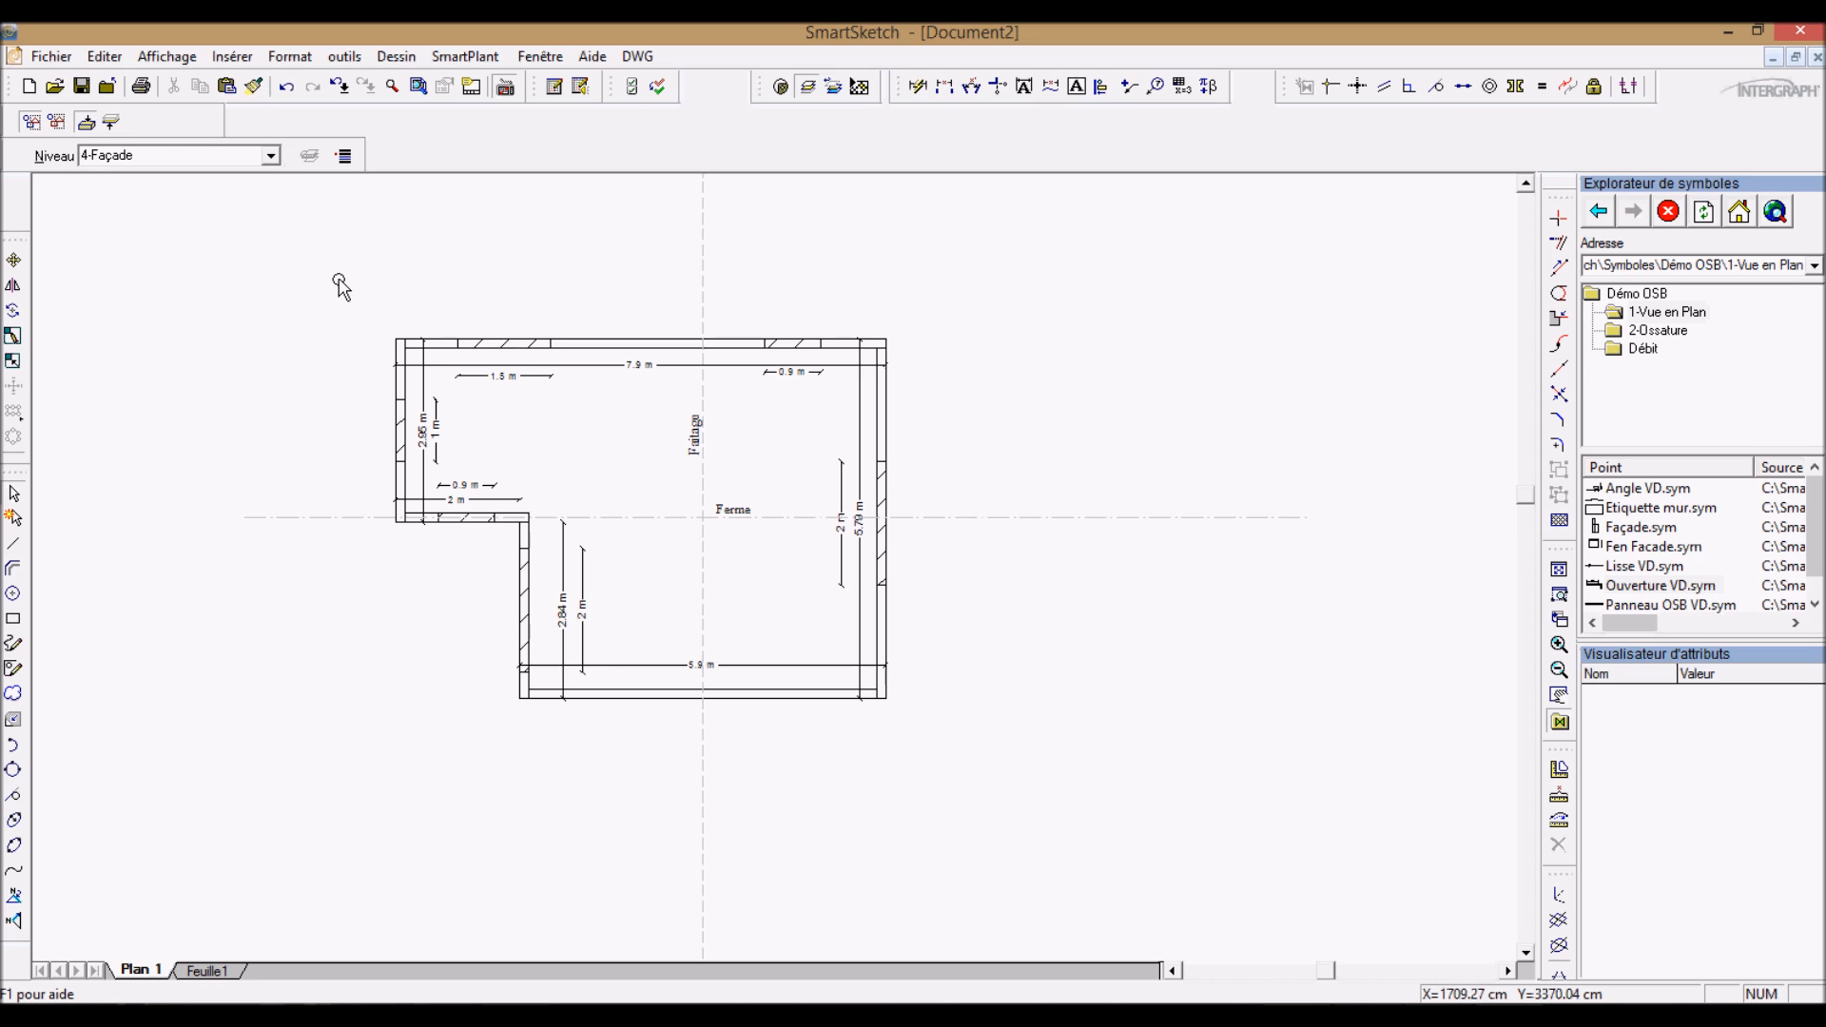
left_click_drag(340, 280, 910, 364)
left_click(13, 262)
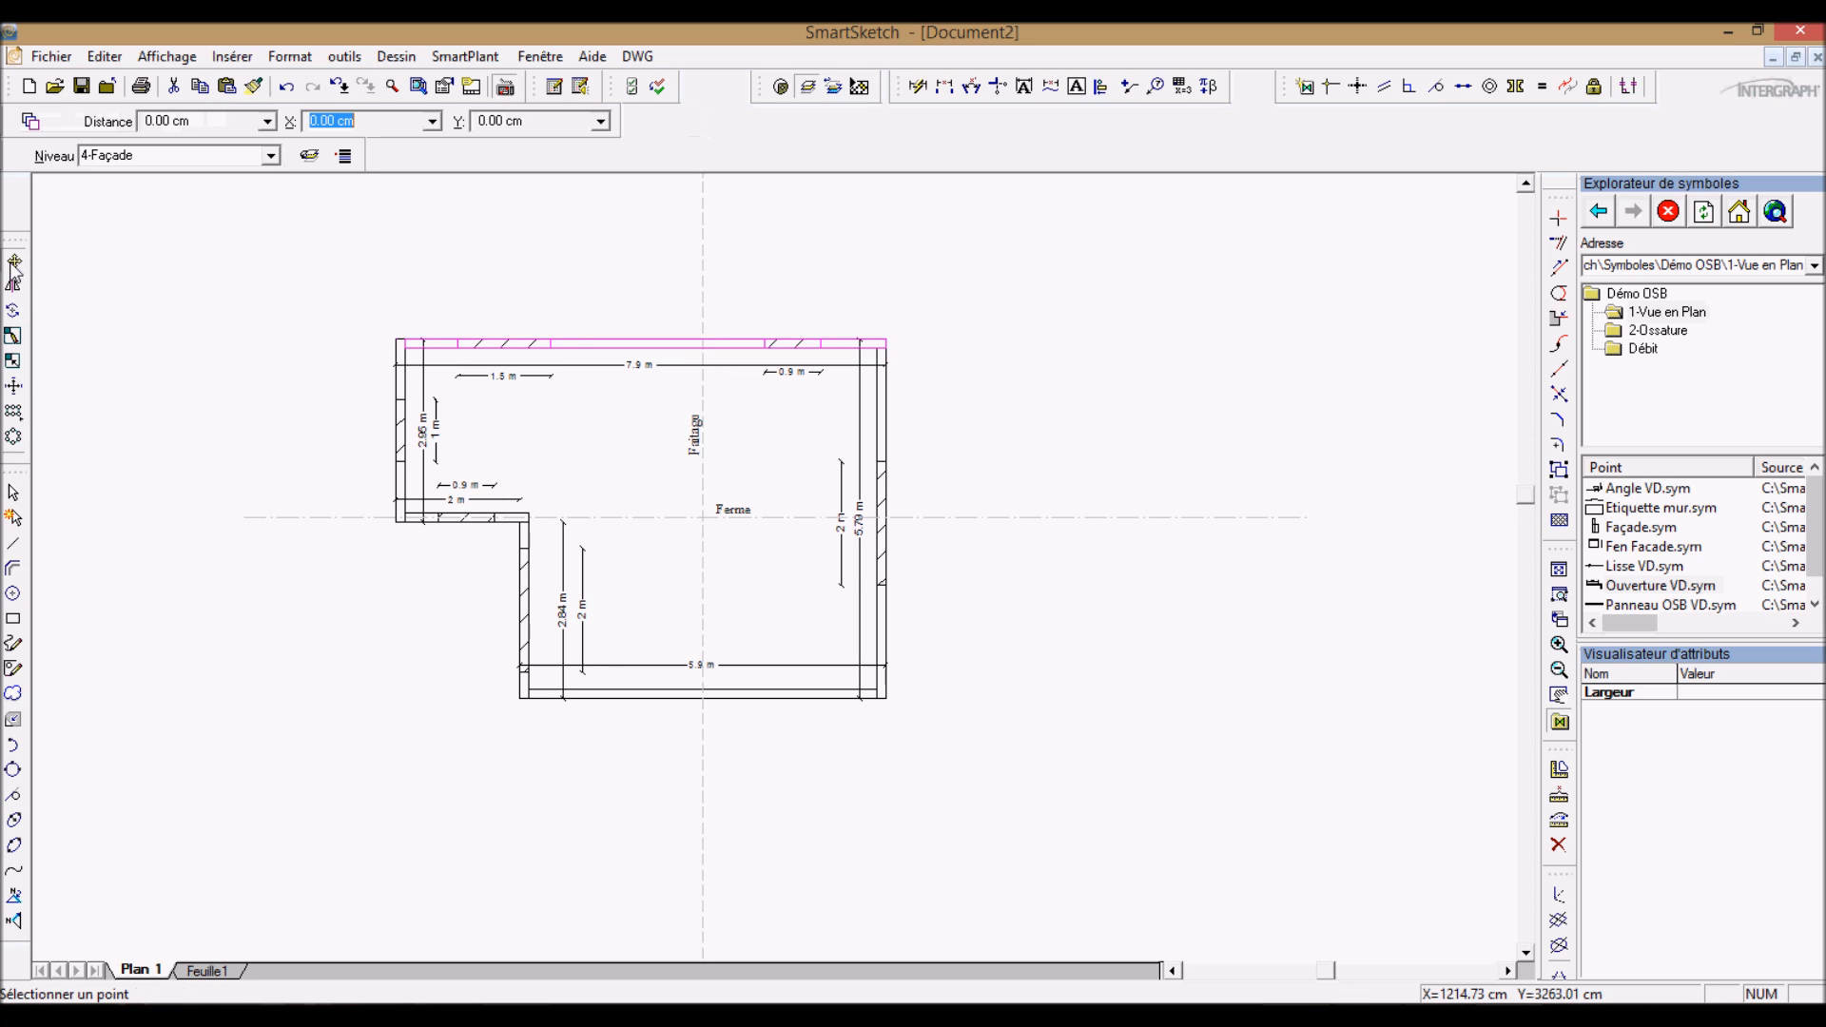
left_click(162, 122)
type("12")
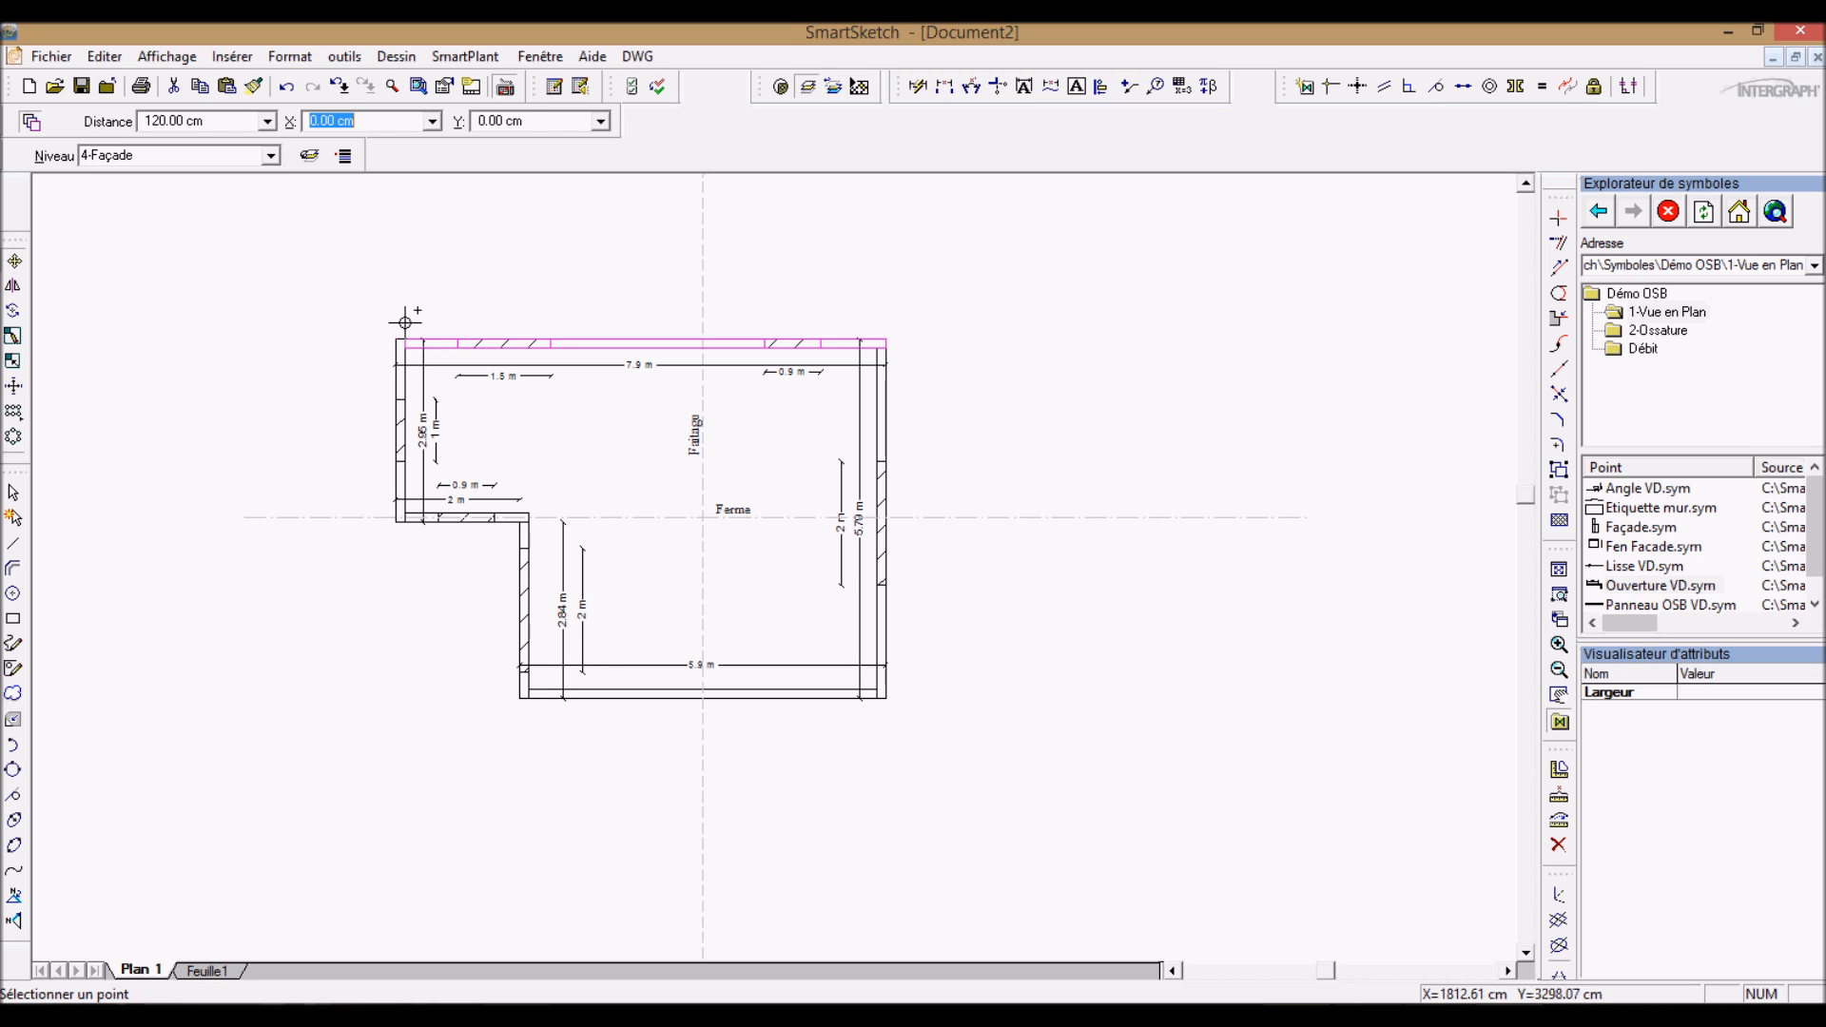
left_click(411, 294)
key("Escape")
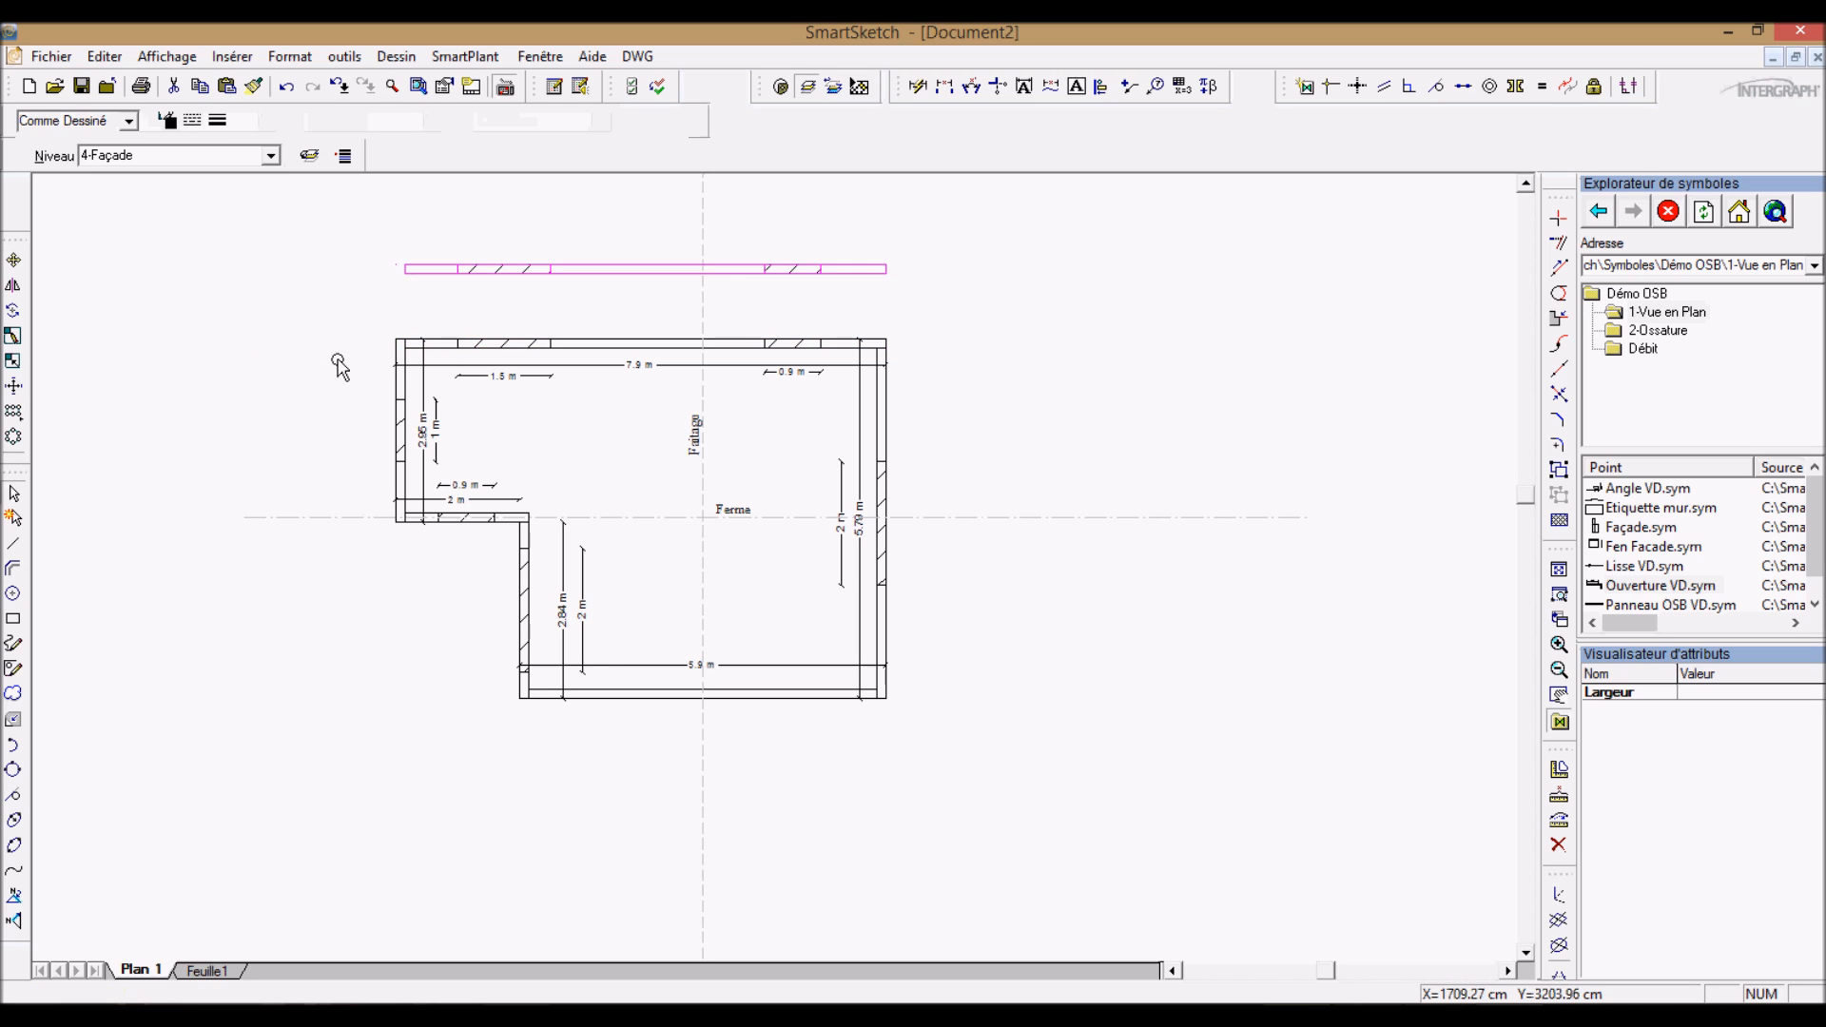
Step: Copy the 2.95 m wall with its opening 120 cm outward from the plan
left_click_drag(334, 308, 370, 404)
left_click_drag(405, 540, 409, 542)
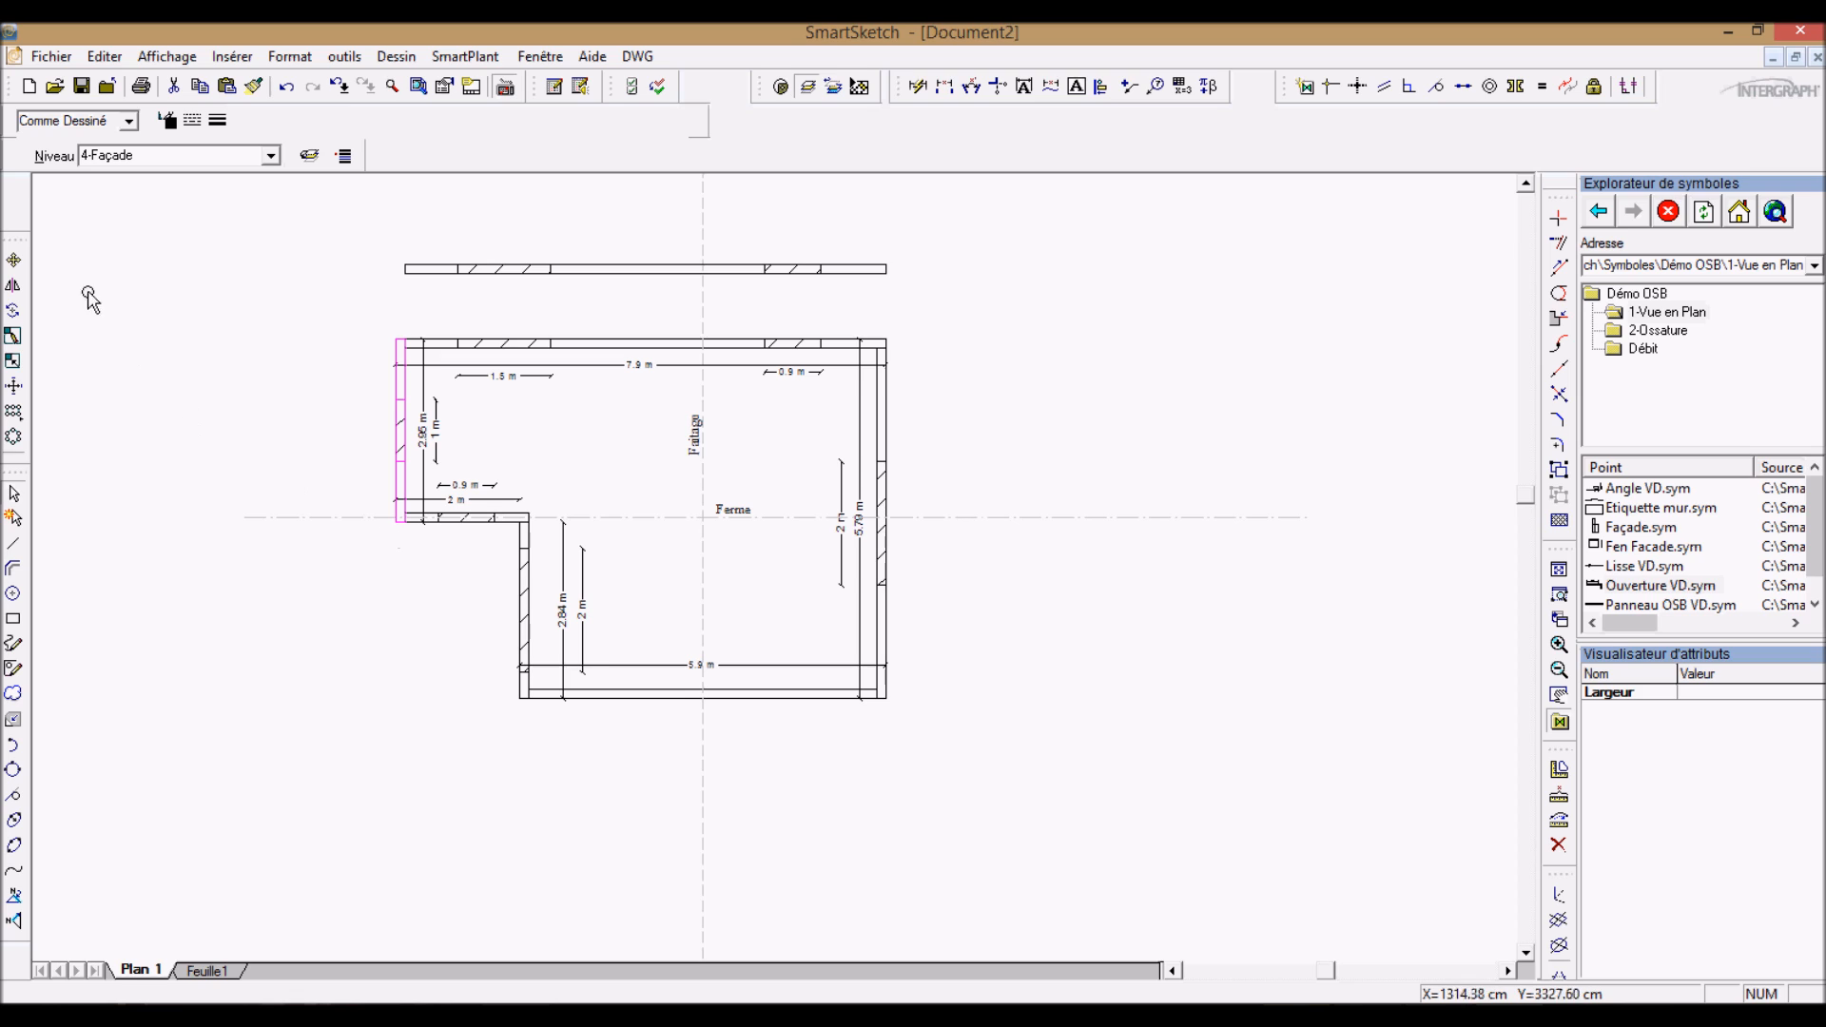
left_click(15, 262)
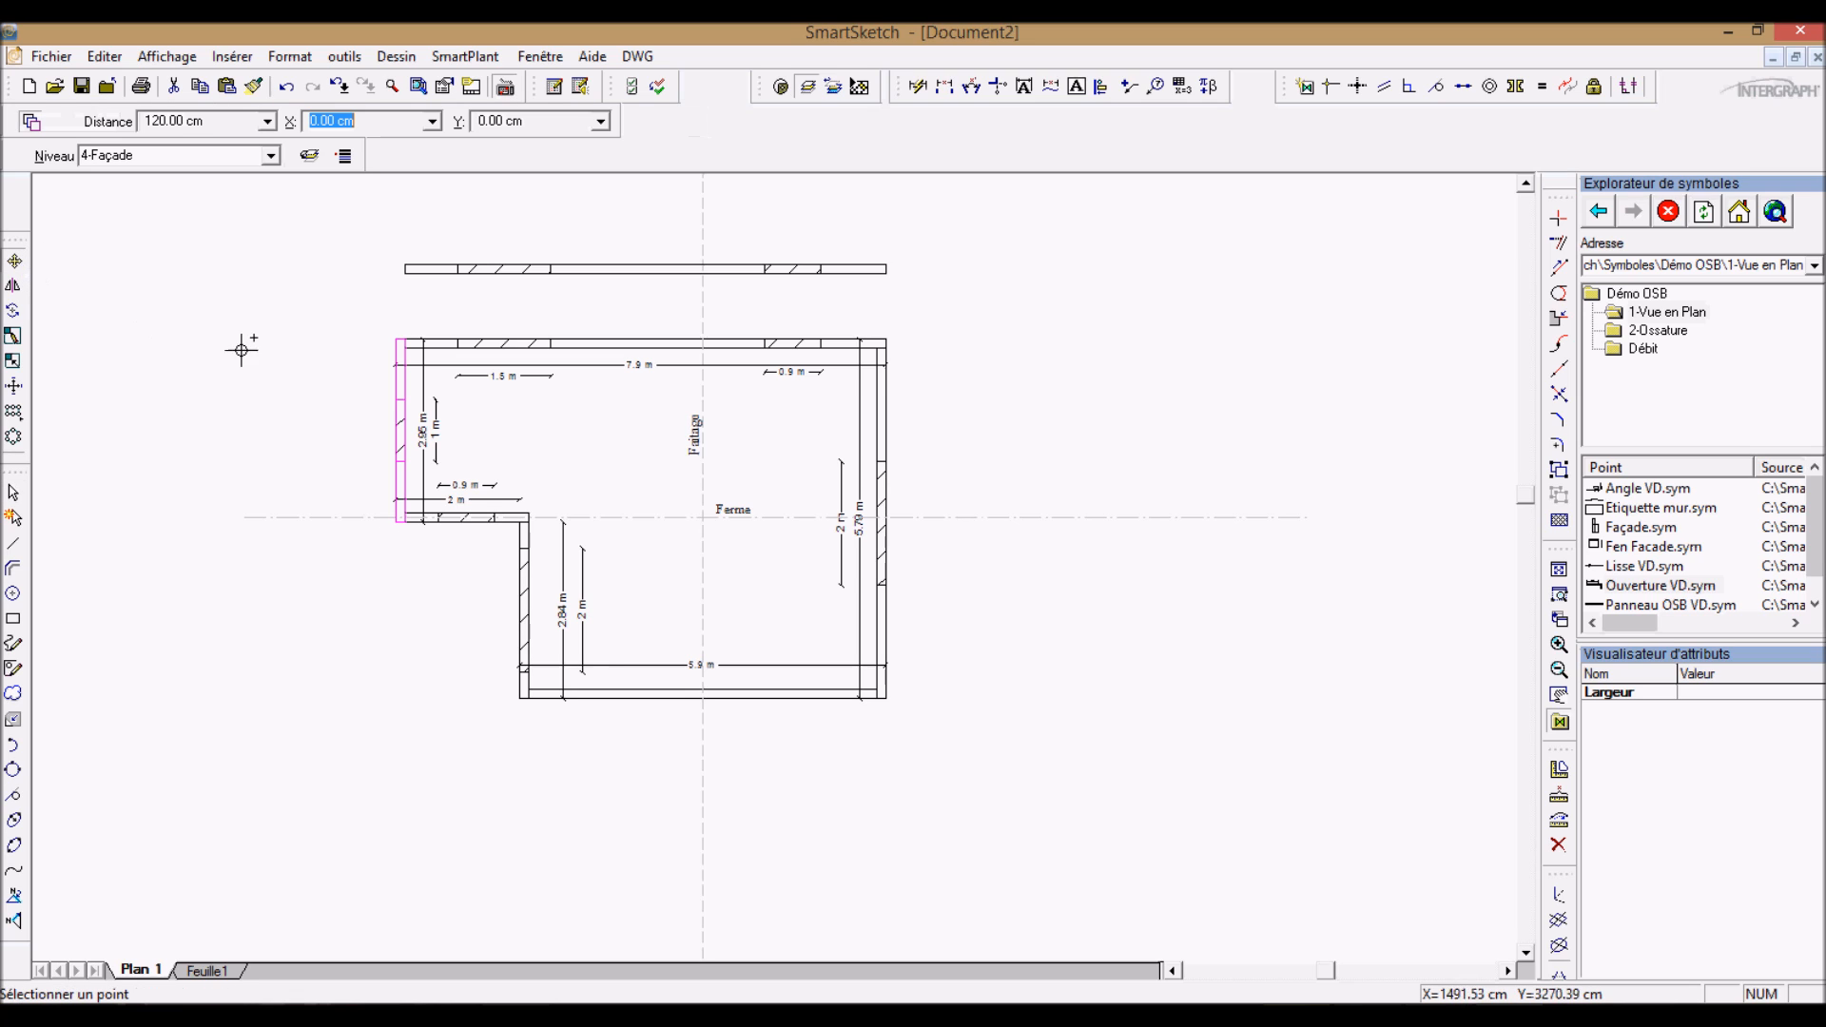
left_click(405, 349)
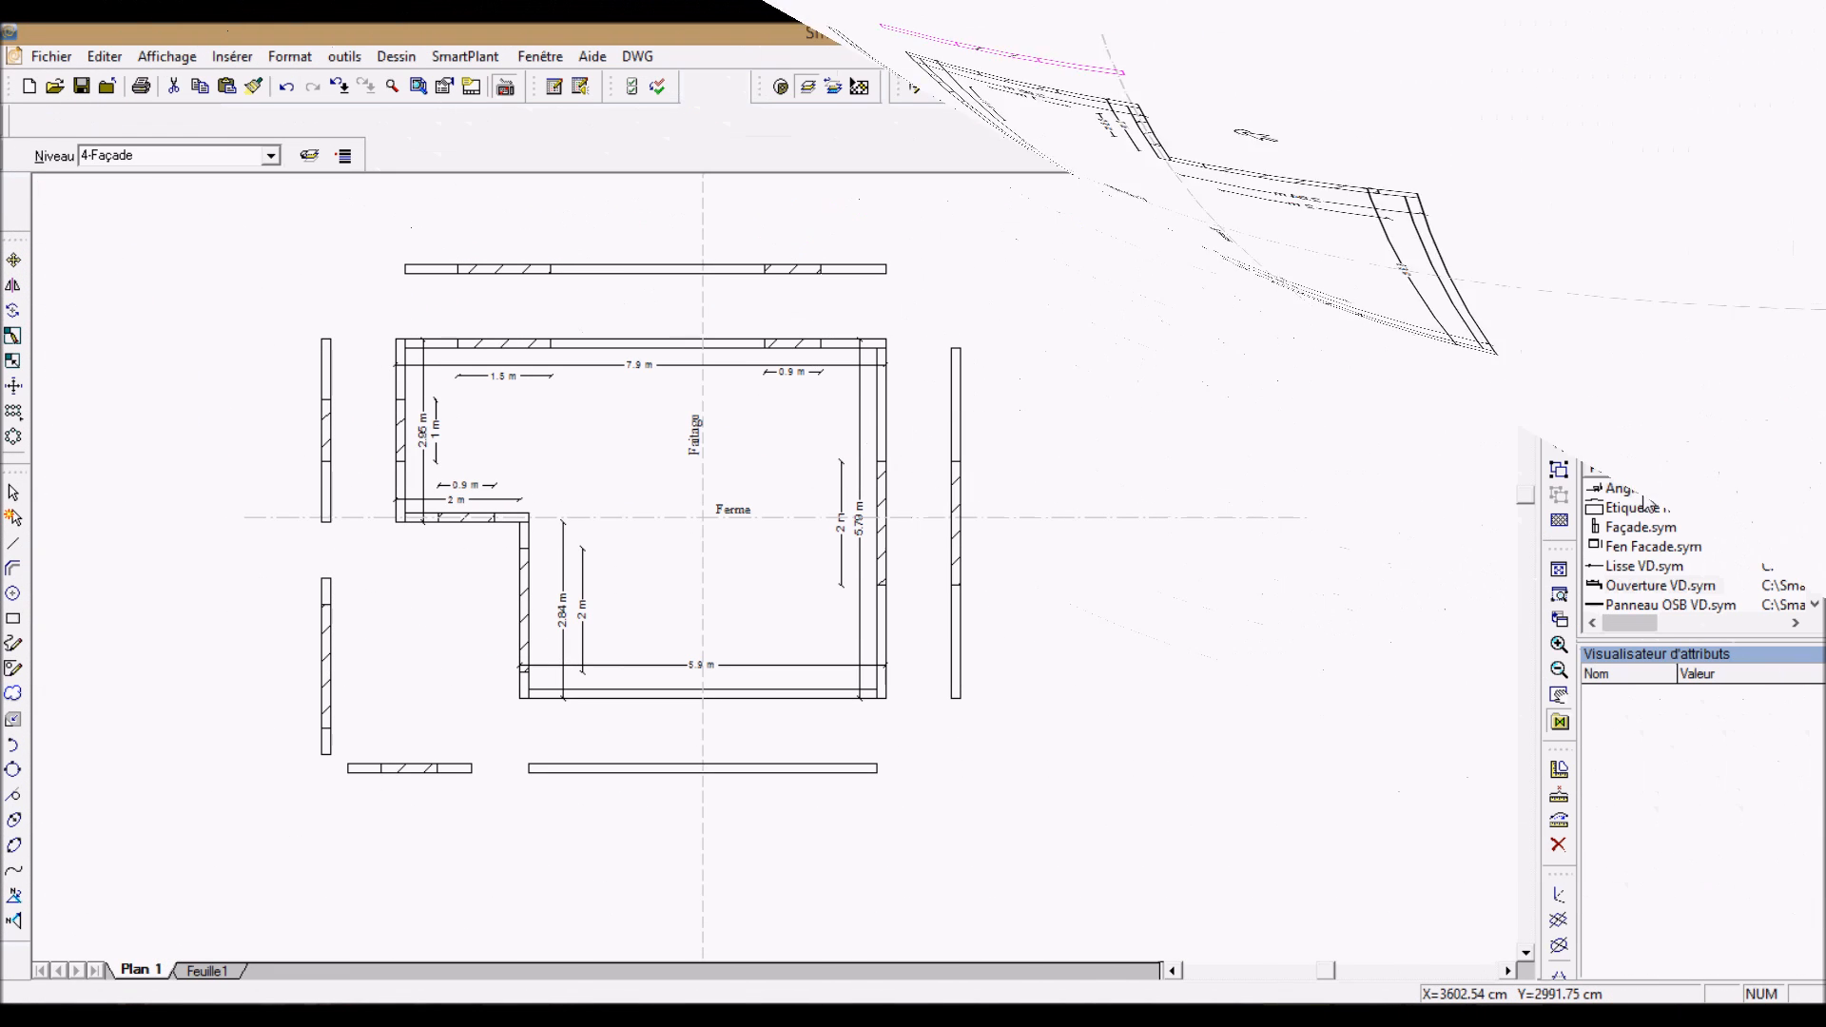
Step: Insert Angle VD symbols at the ends of the copied walls around the plan, starting with the upper one
mouse_move(1659, 585)
left_mouse_down()
mouse_move(1024, 445)
mouse_move(1027, 332)
left_mouse_up()
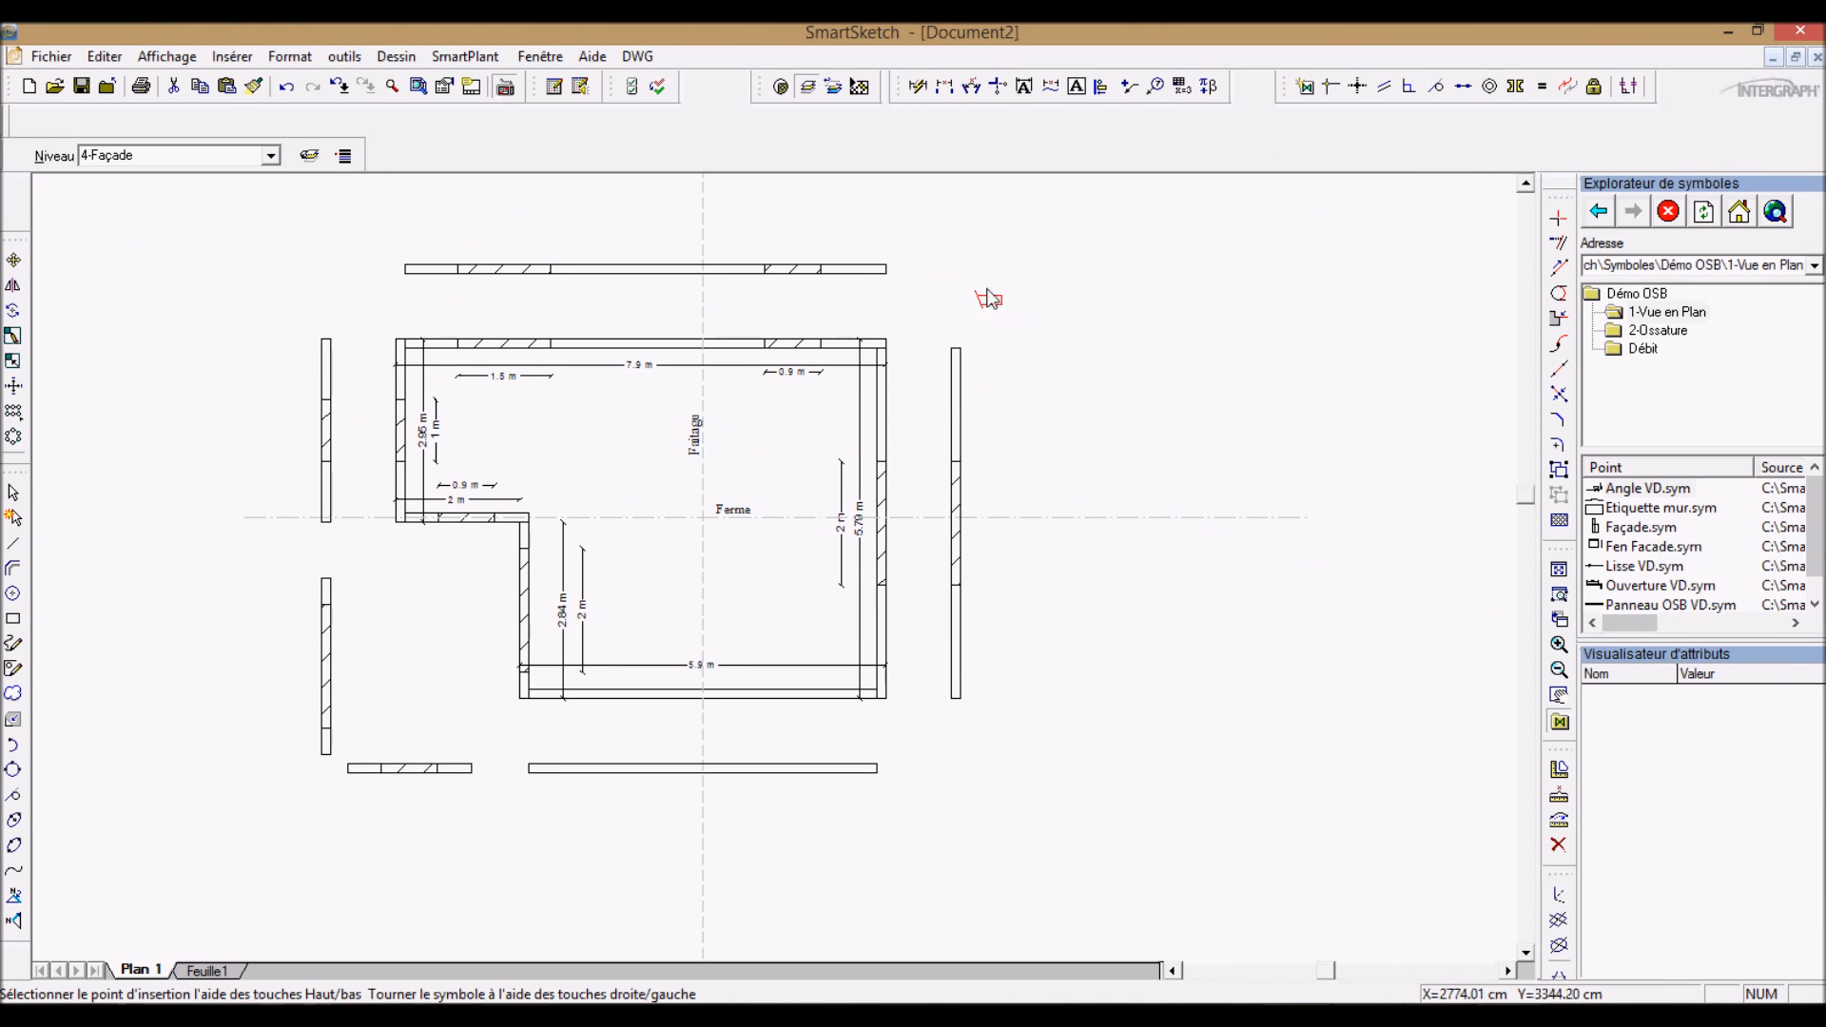
left_click(878, 289)
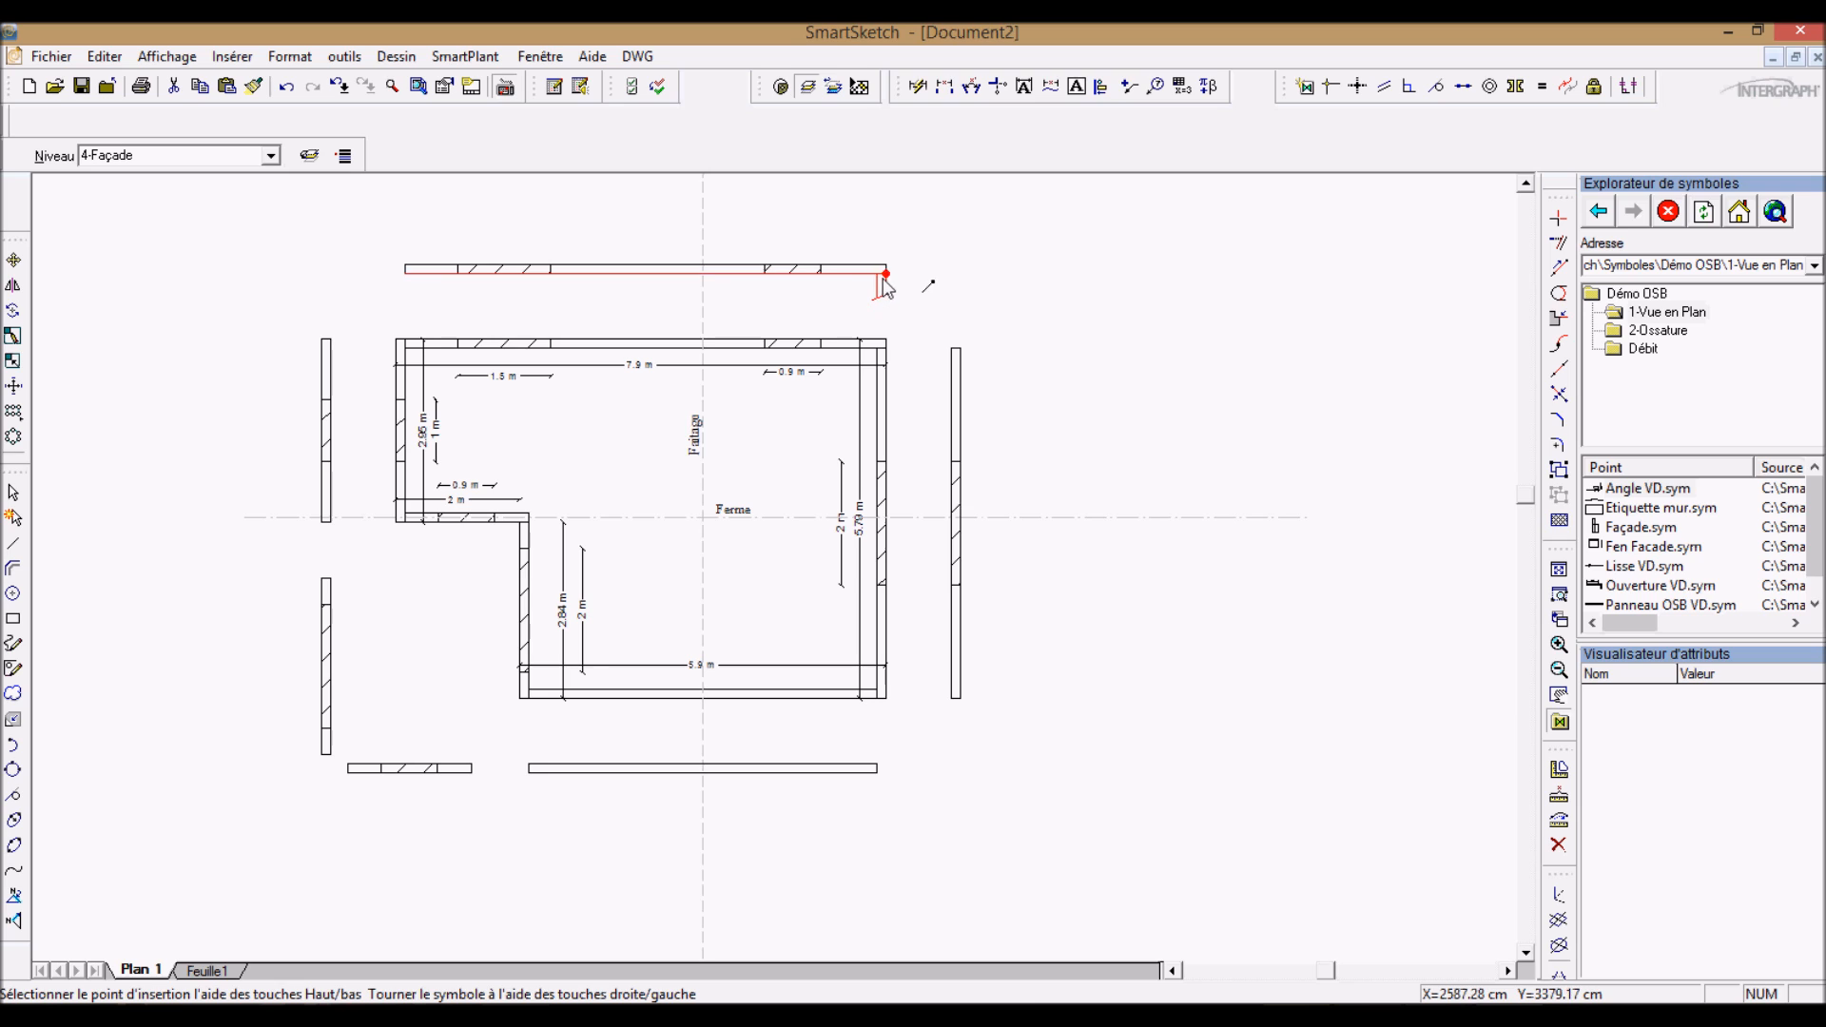
left_click(406, 271)
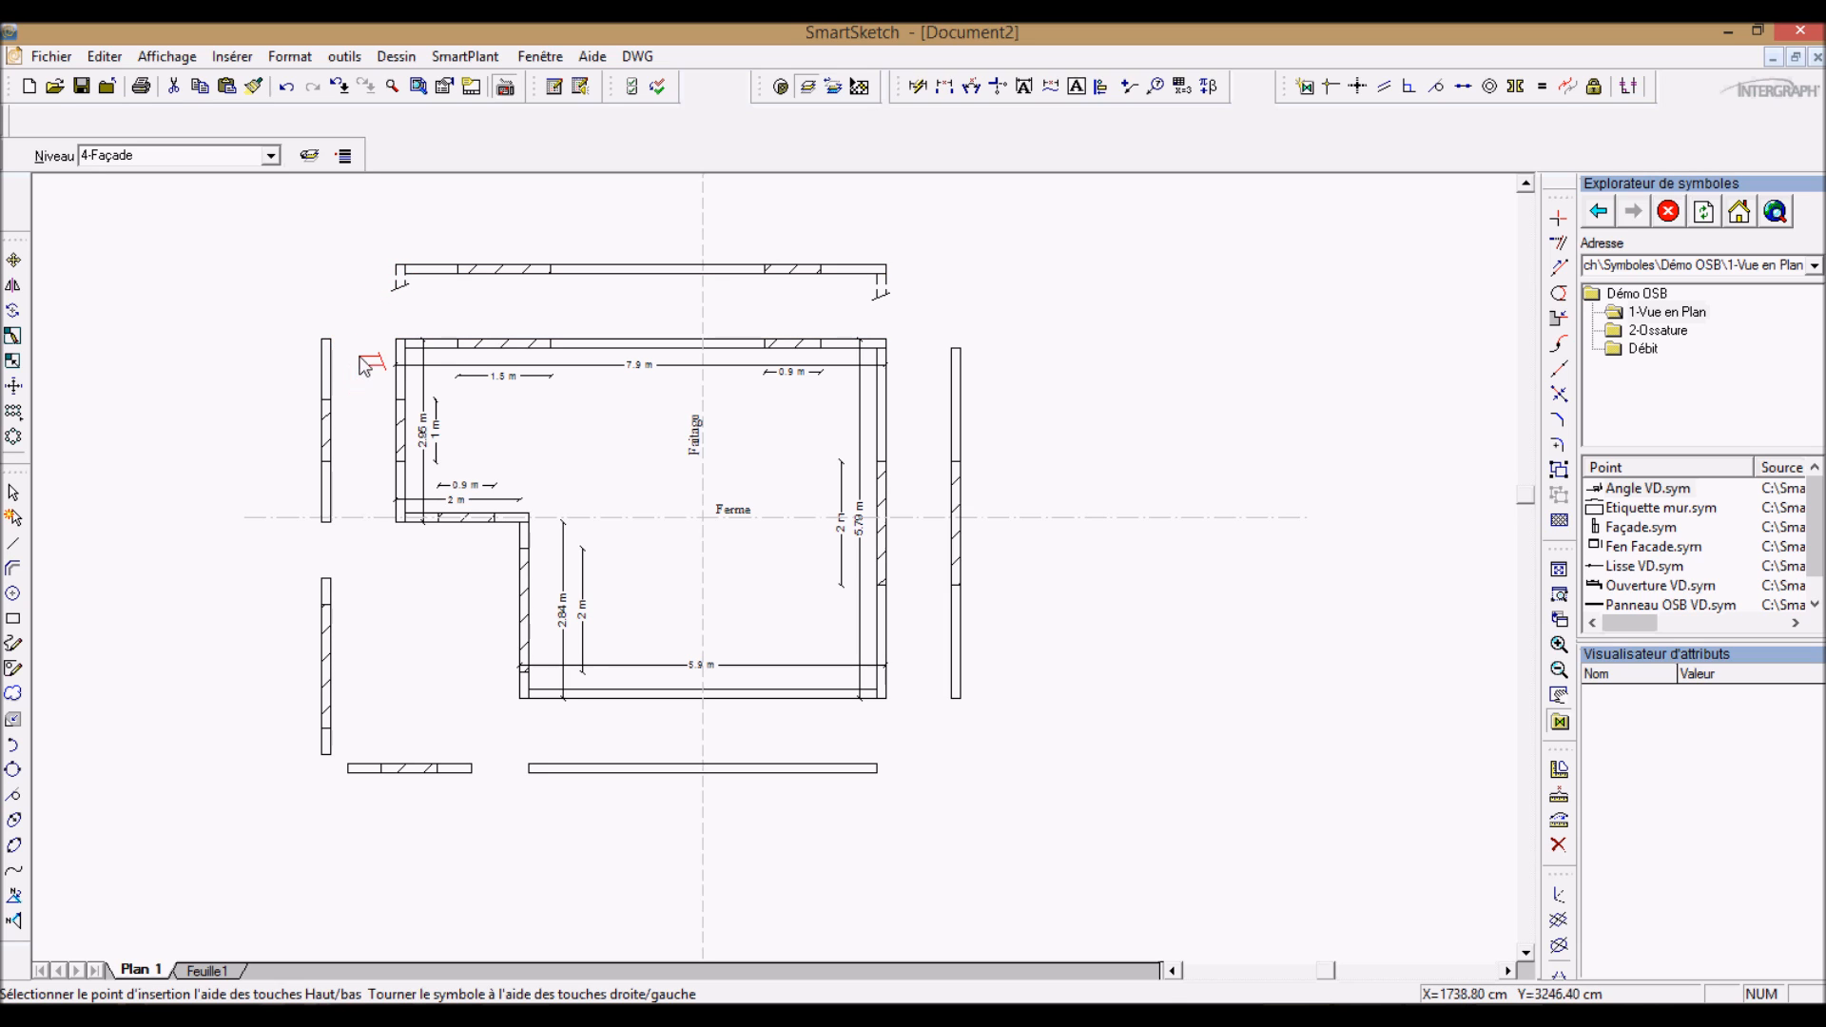
scroll(347, 361, "up", 1)
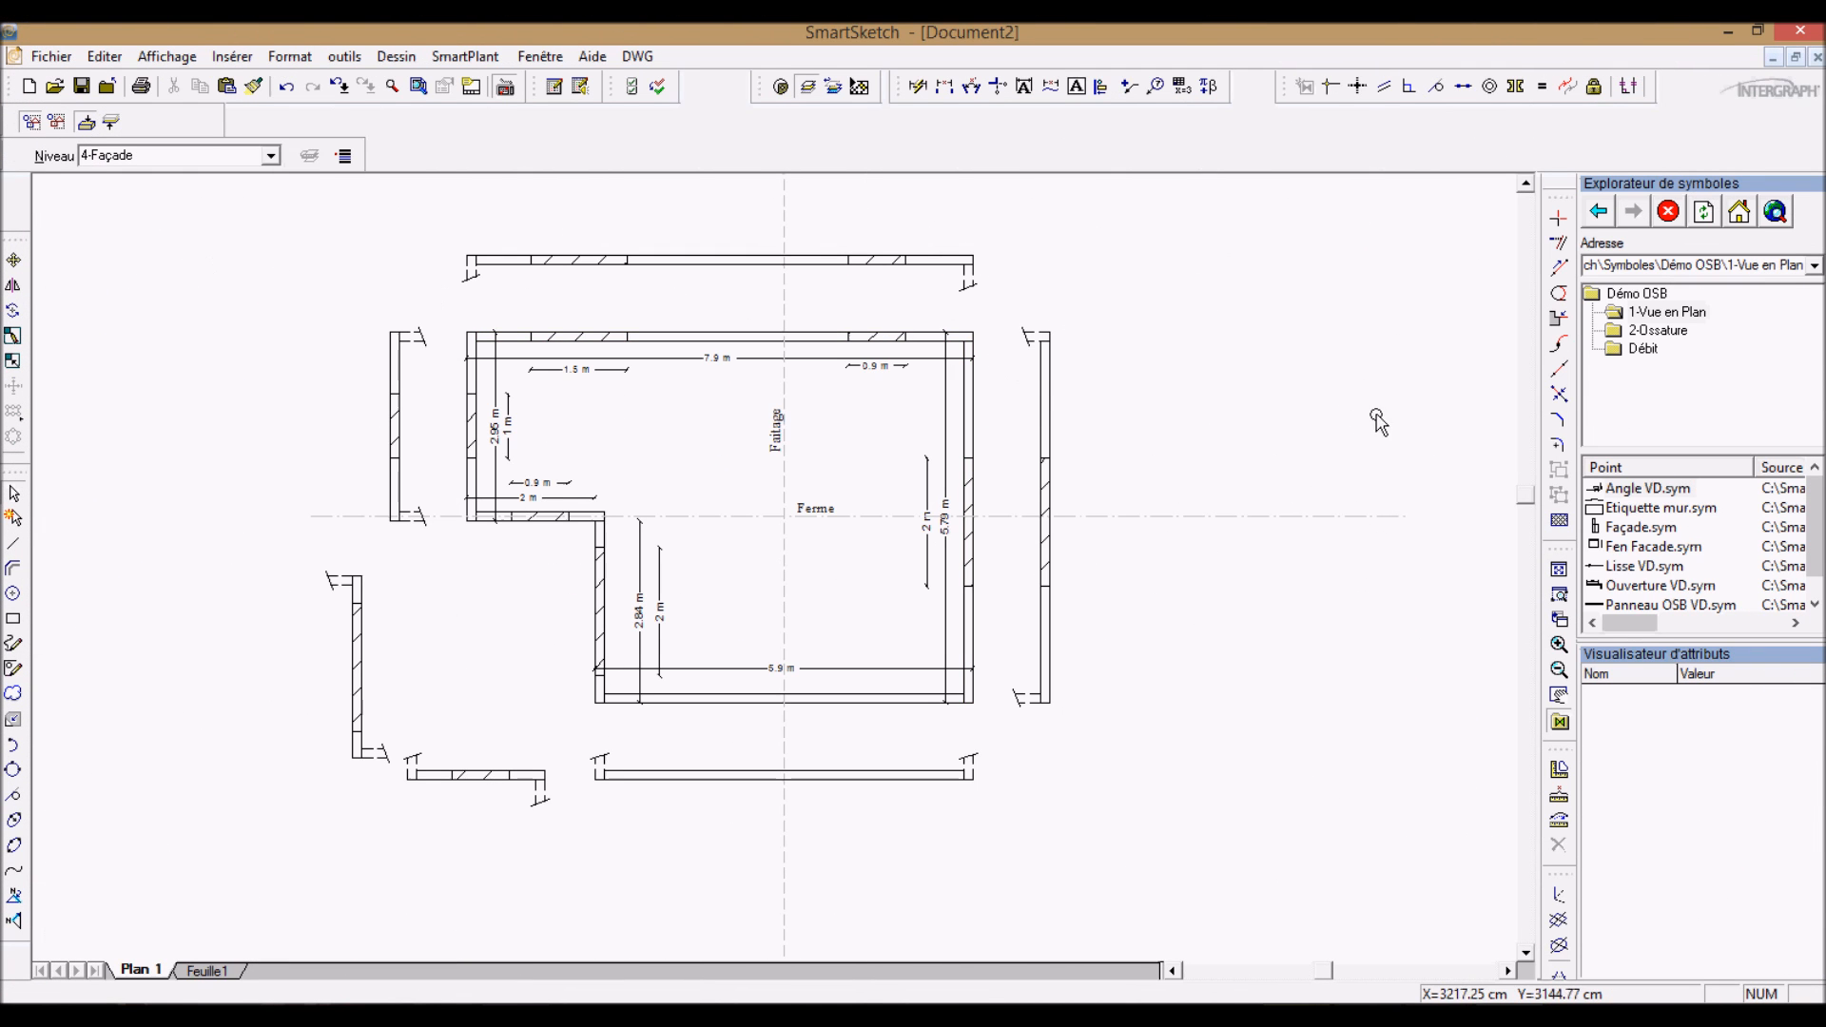
Step: Insert the Façade symbol above the copied upper wall with a Largeur of 305 cm
left_click_drag(1640, 532, 1215, 526)
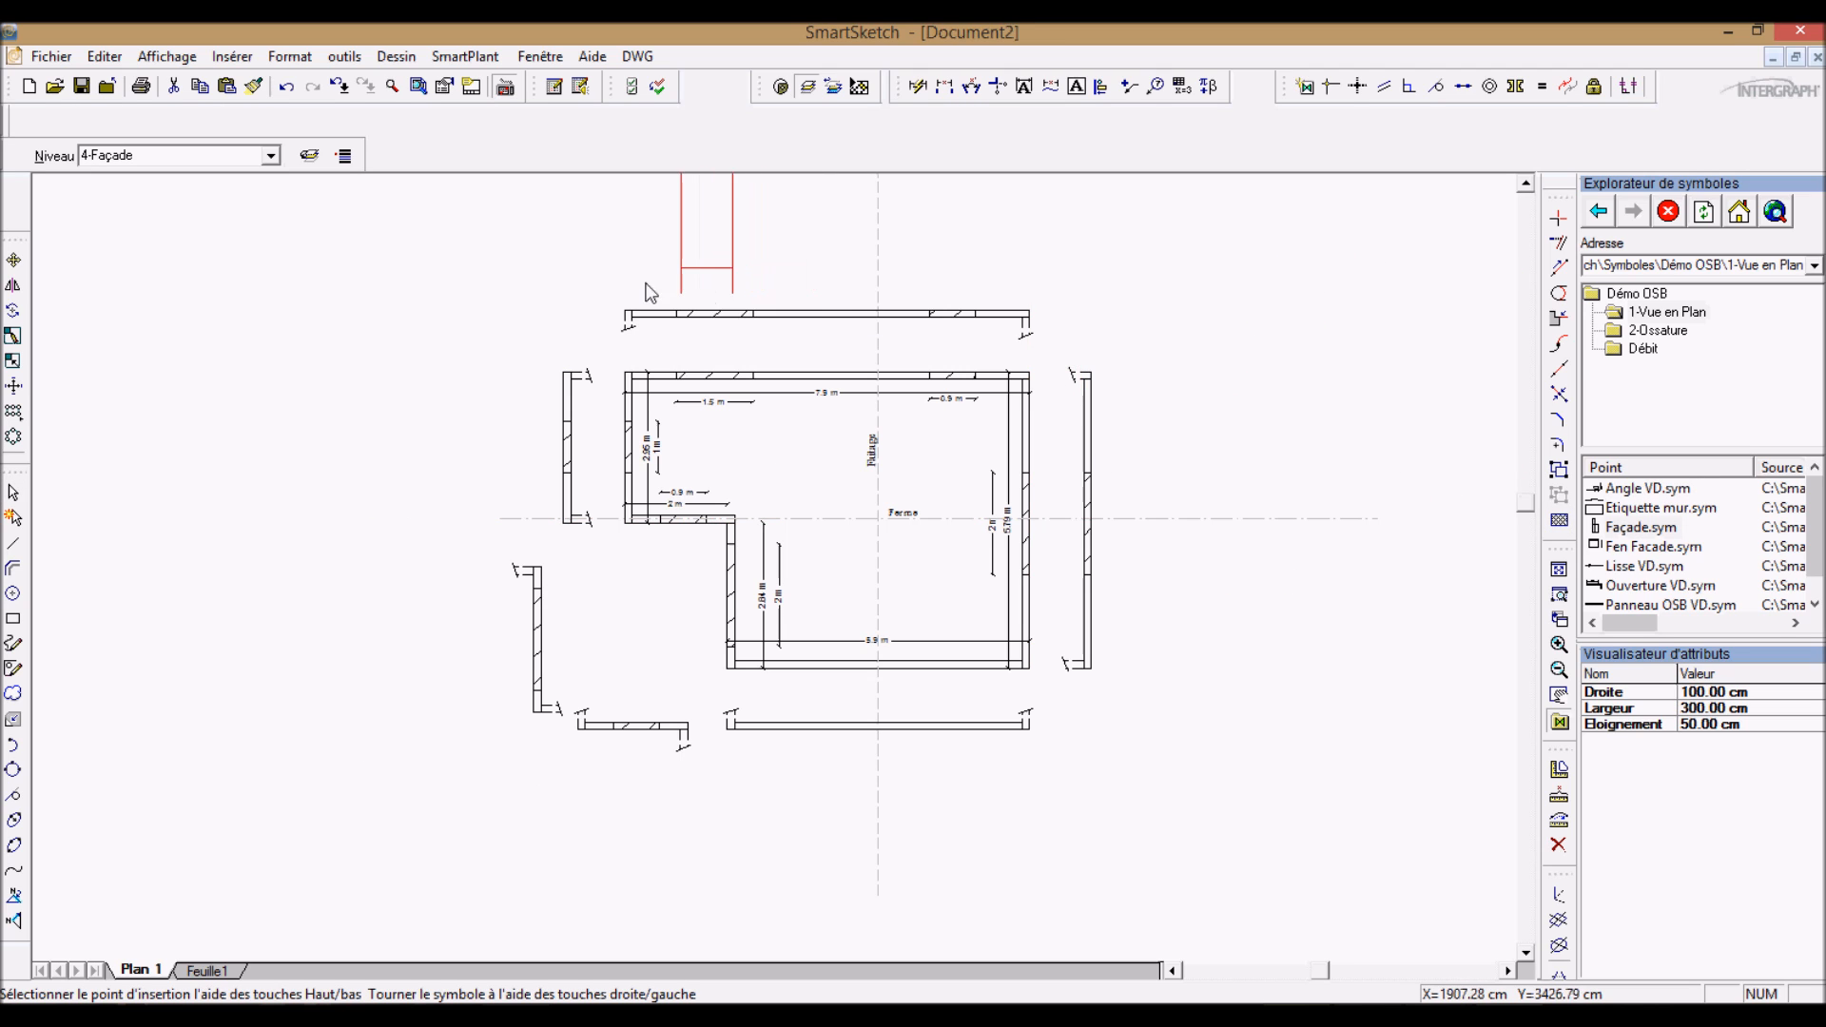
scroll(637, 281, "up", 2)
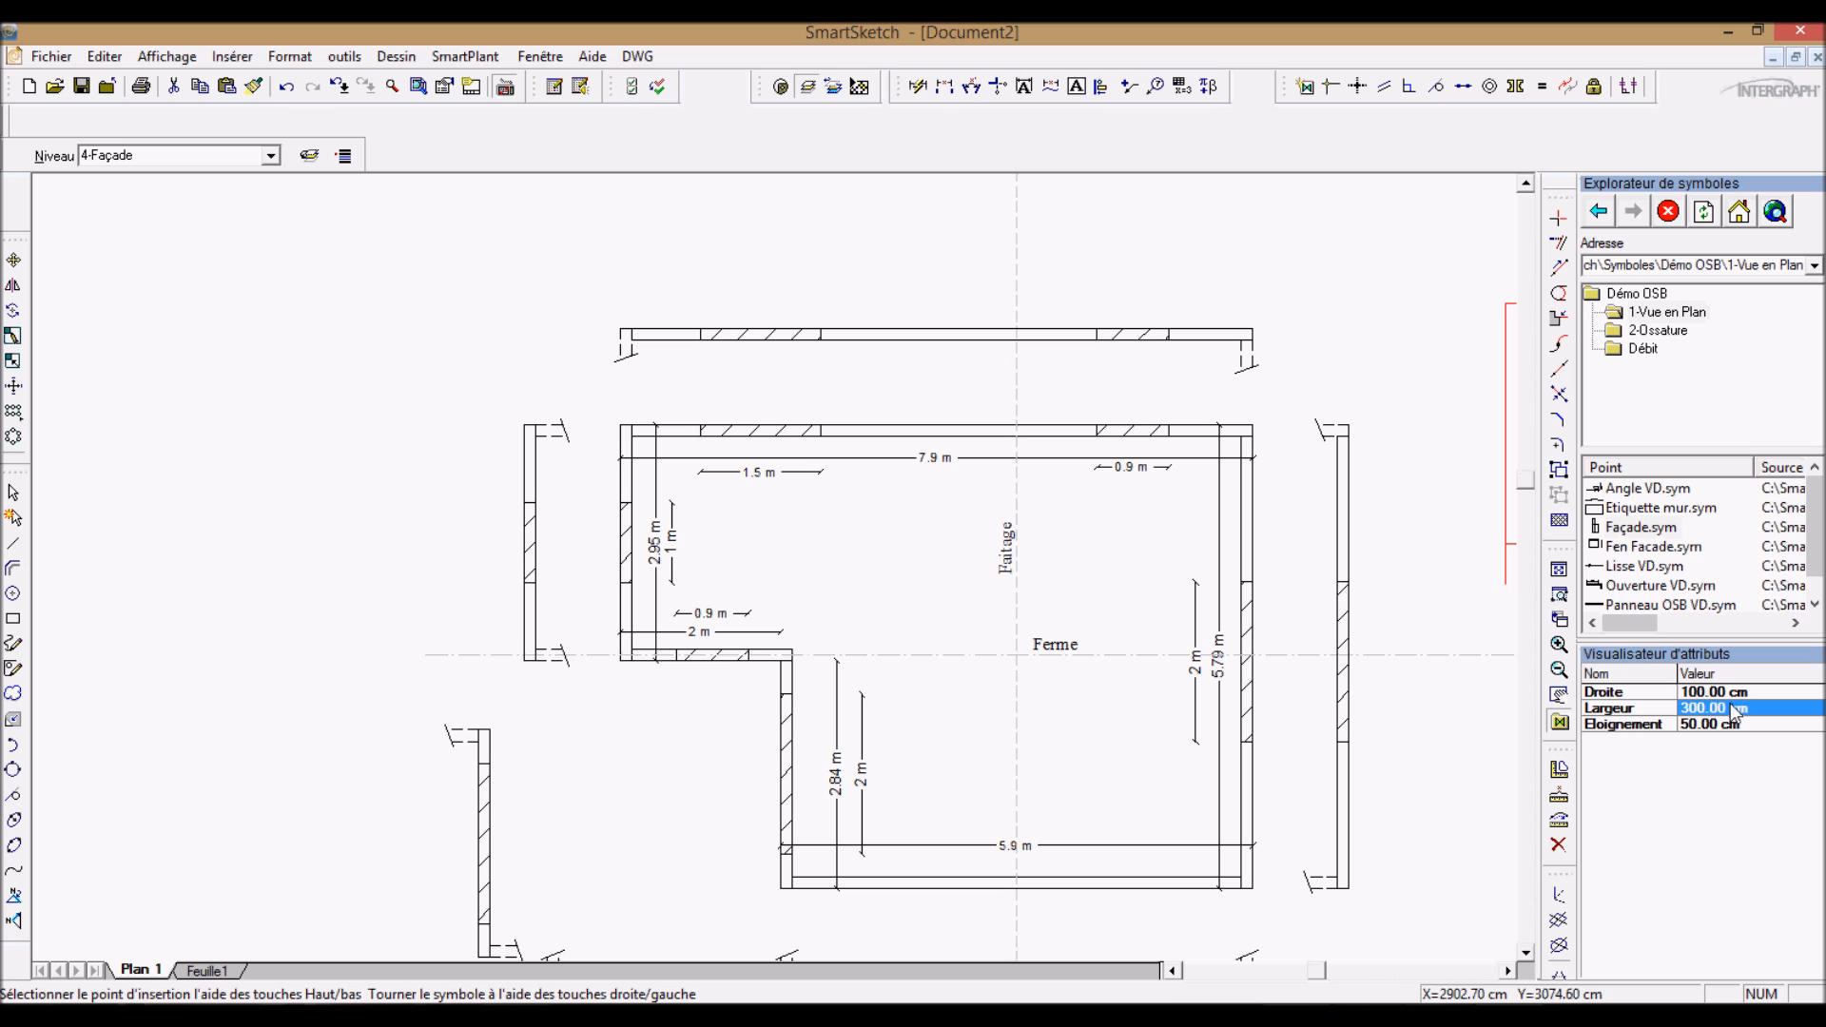
type("305")
key("Return")
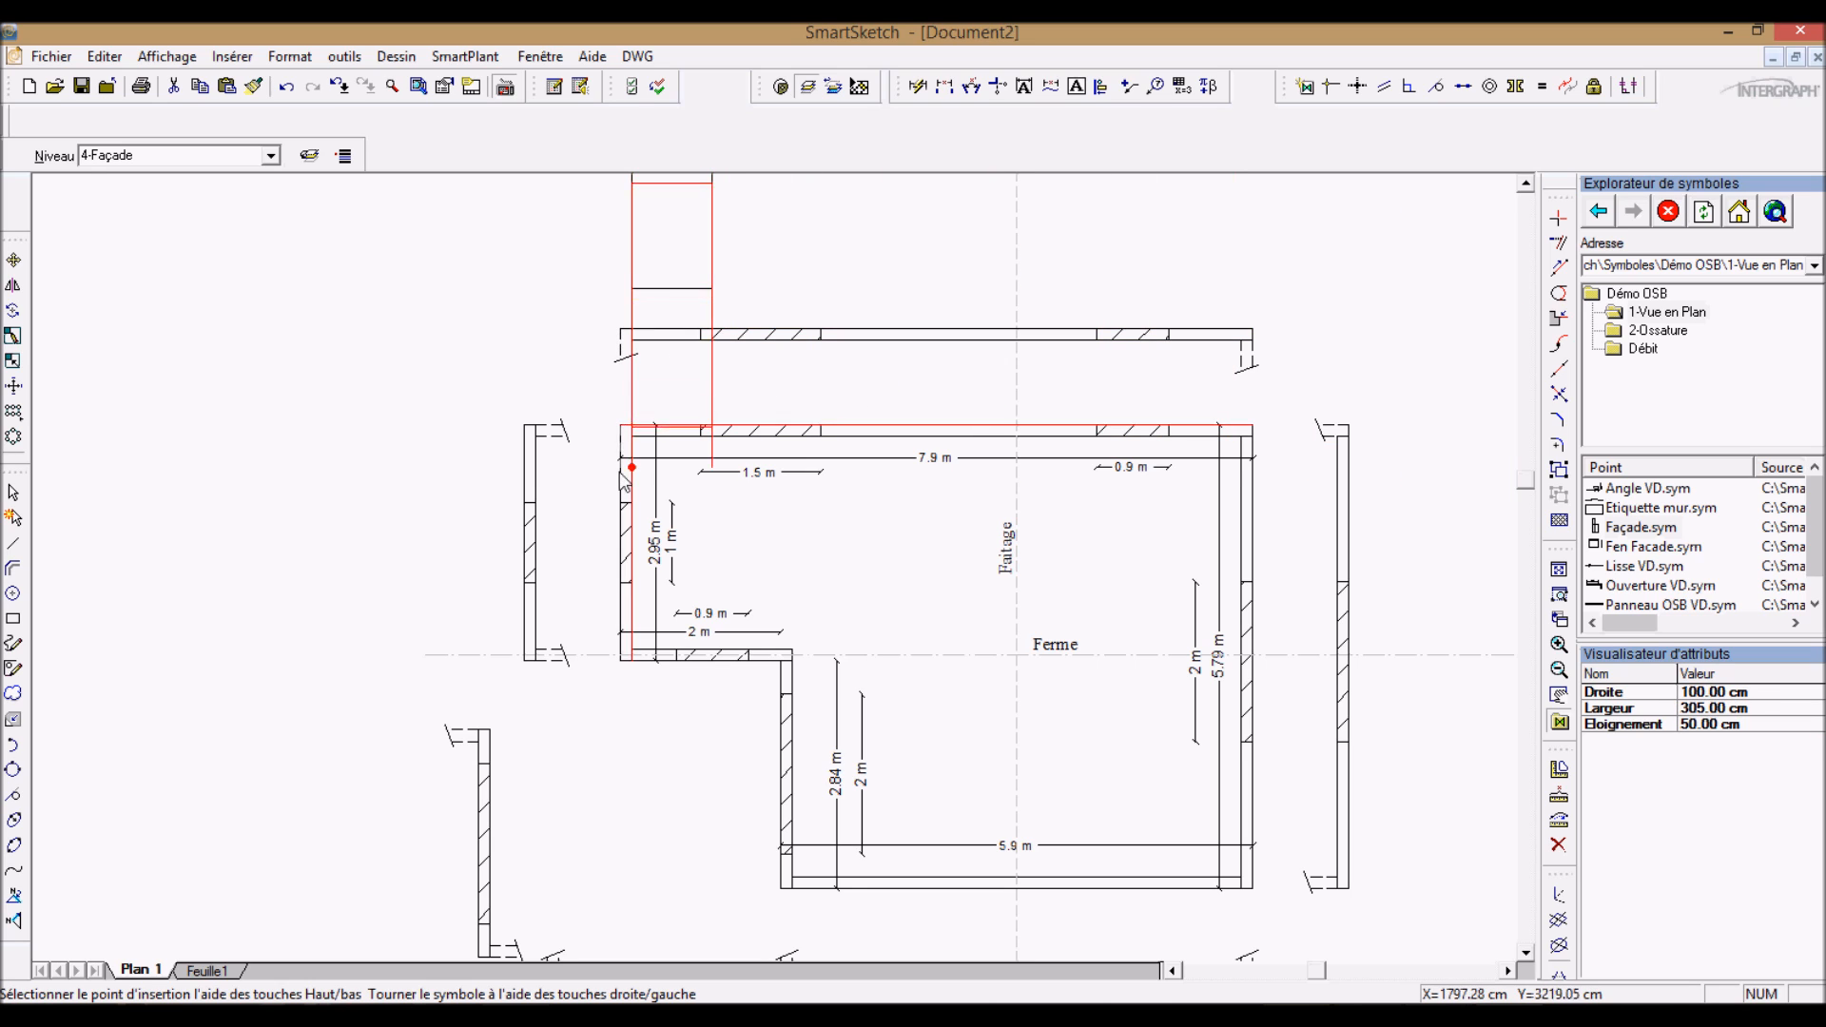
Step: Insert Façade symbols, turned outward, beside the remaining copied walls and stretch the upper façade to its wall's full length
scroll(623, 472, "down", 1)
key("Left")
scroll(547, 584, "up", 2)
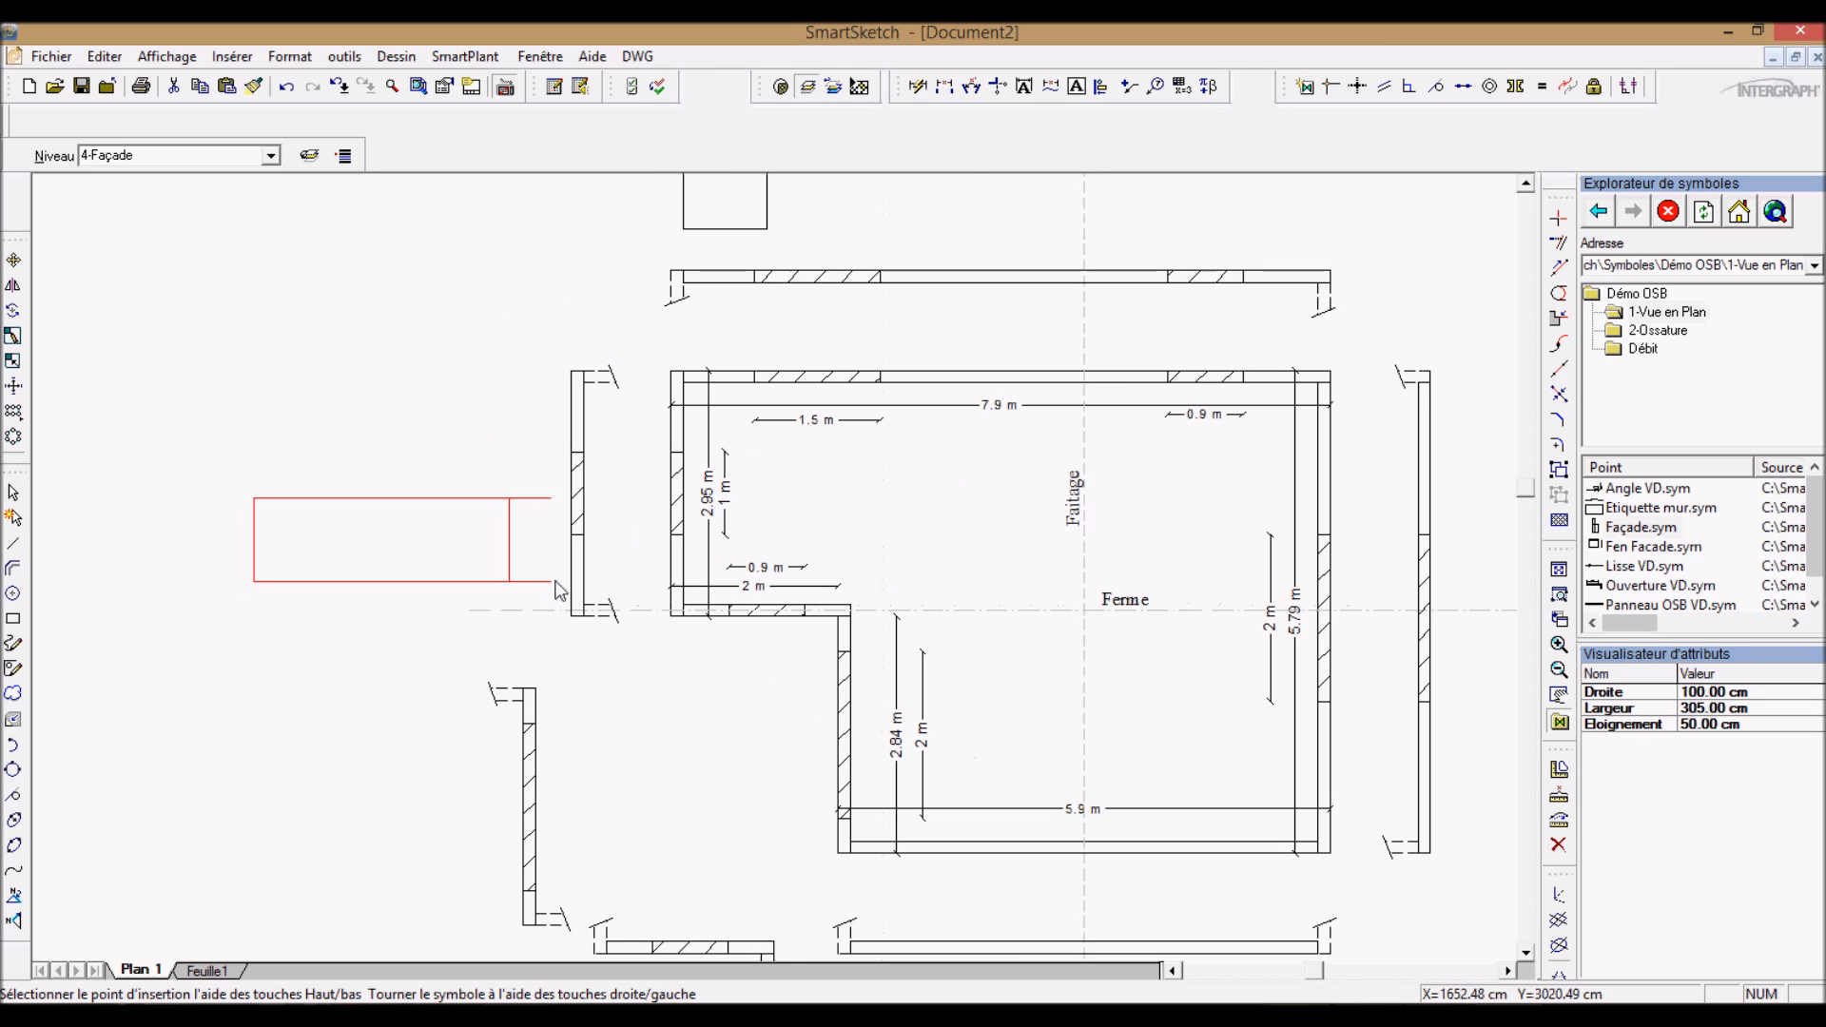
scroll(559, 591, "up", 2)
left_click_drag(849, 285, 1190, 388)
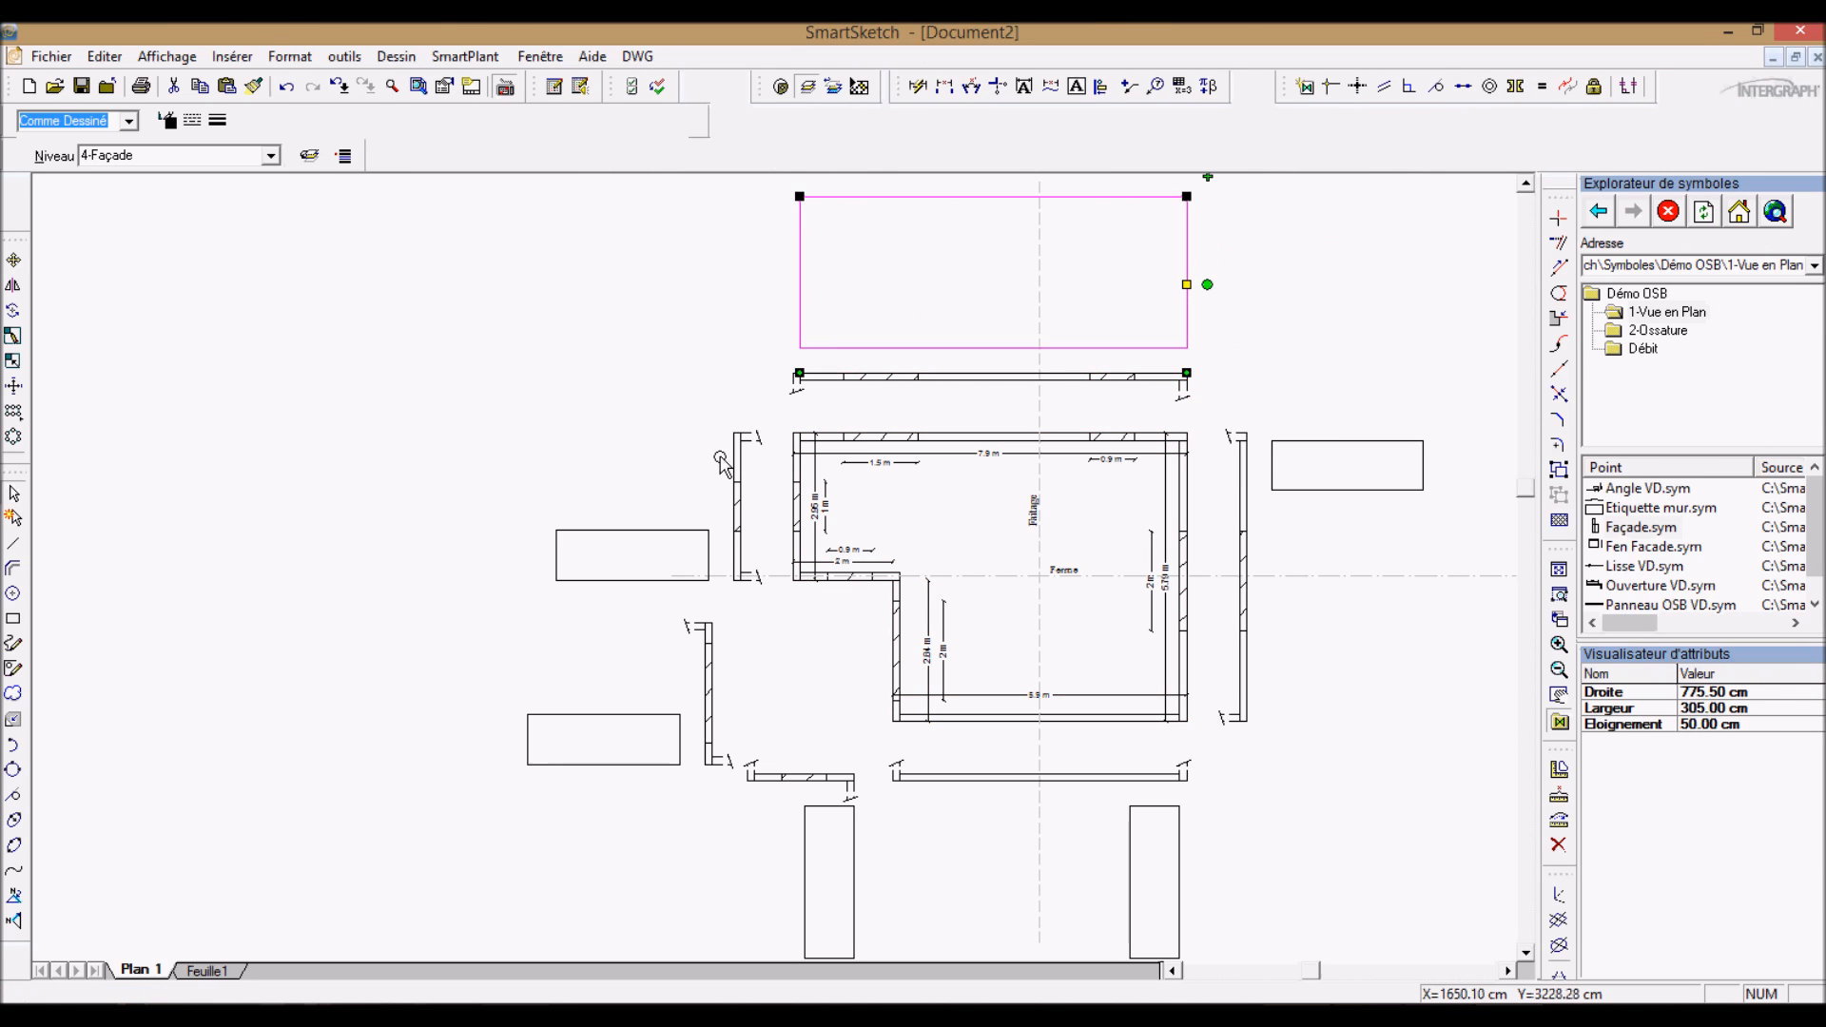
Step: Stretch the façade beside the copied 2.95 m wall so that it spans the wall's full length
left_click(647, 478)
scroll(656, 538, "up", 3)
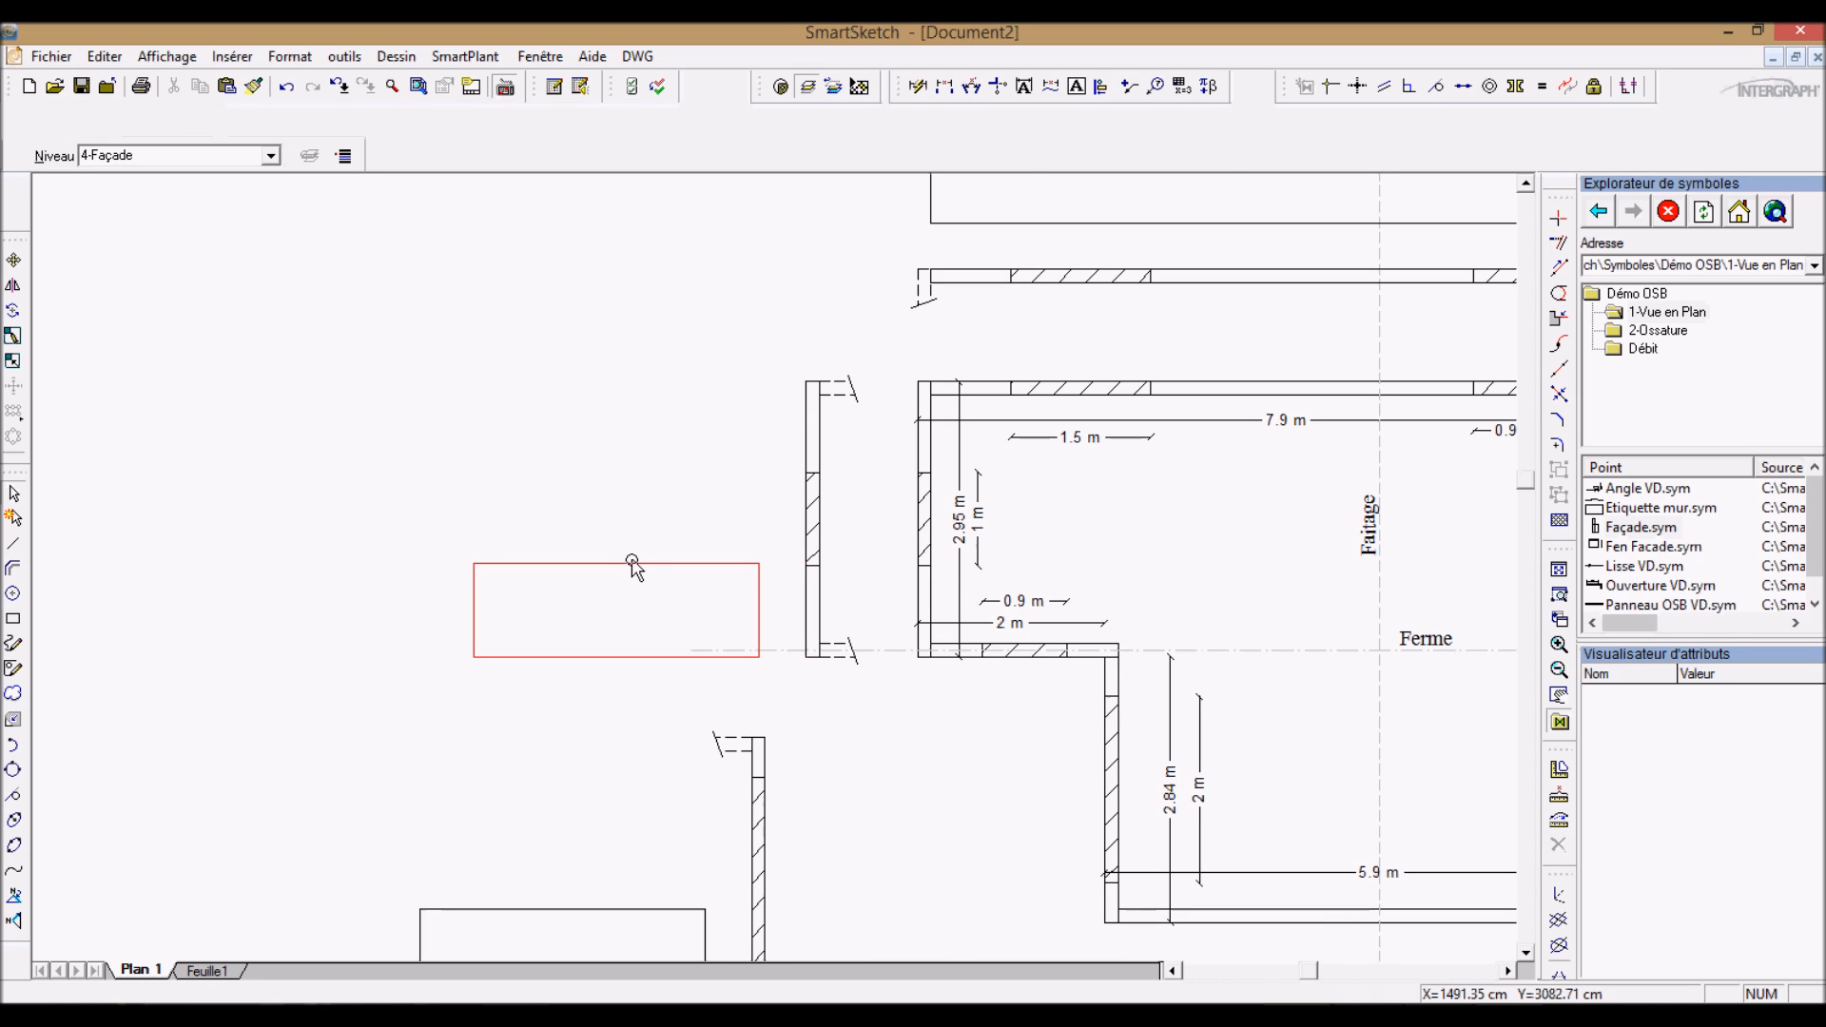
left_click(633, 562)
left_click_drag(648, 561, 837, 382)
left_click(741, 318)
scroll(774, 281, "down", 2)
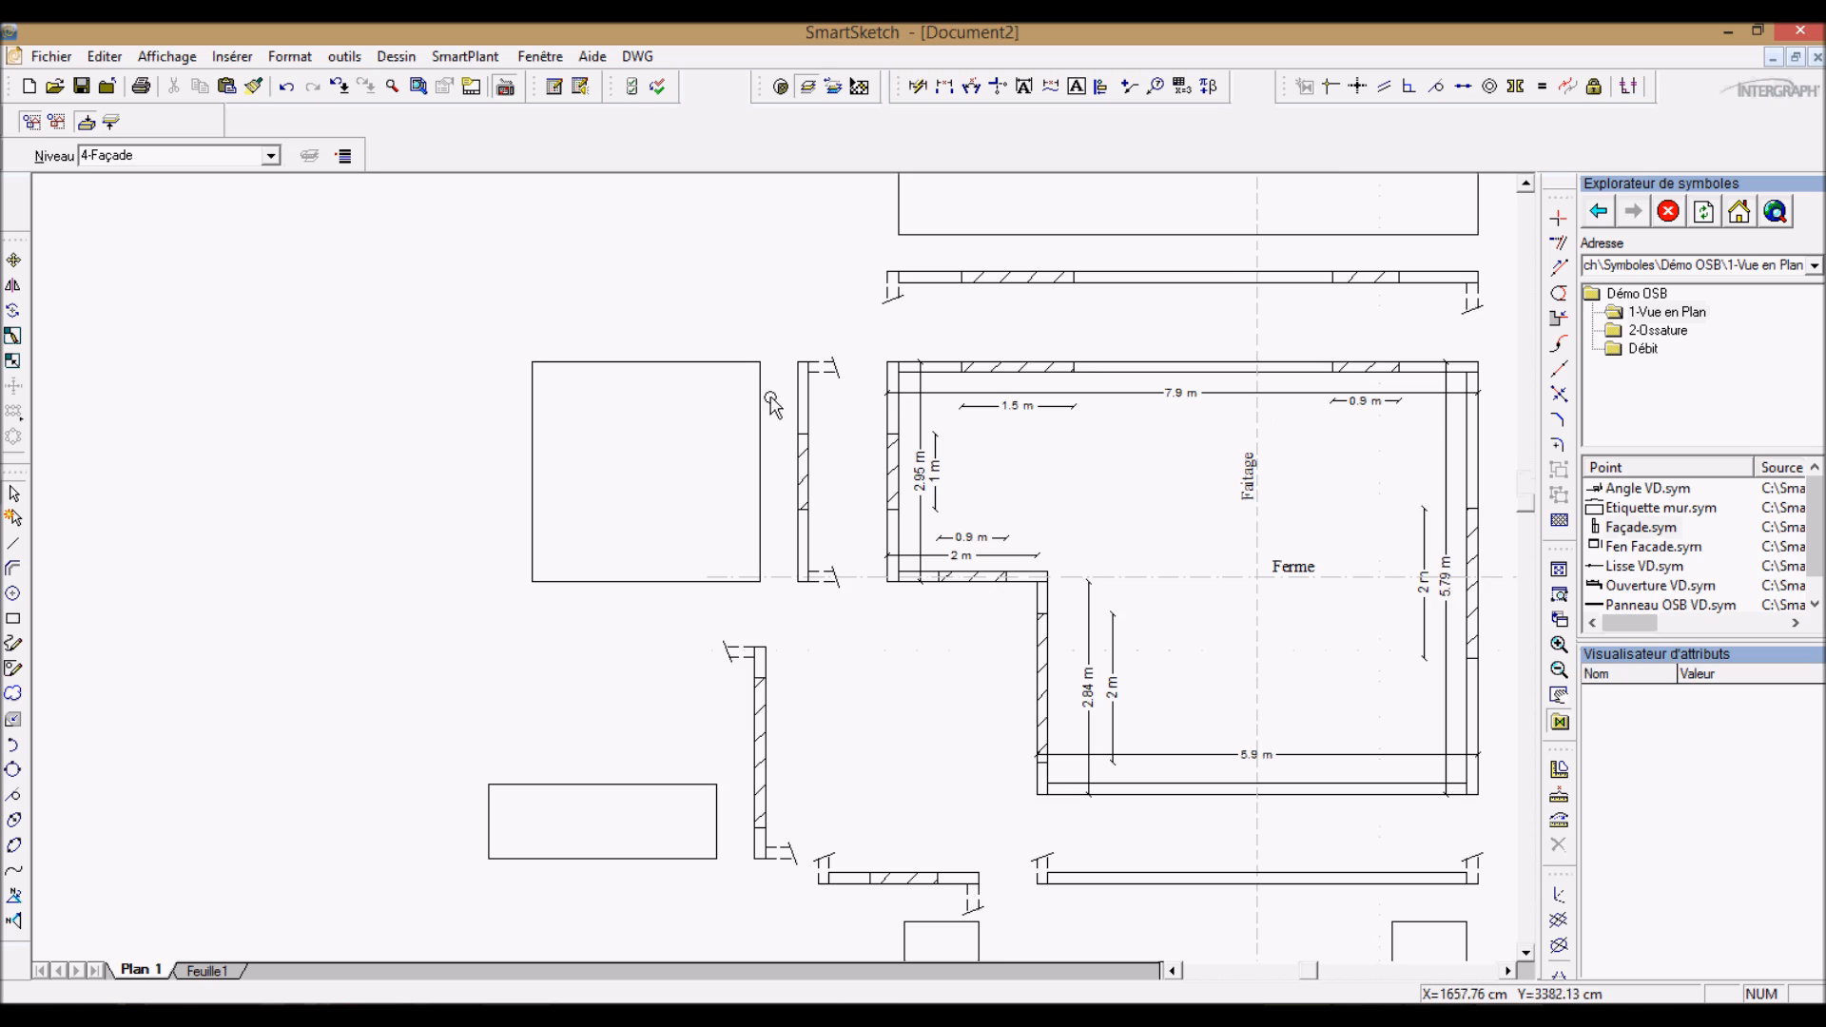
Step: Stretch the façade beside the copied 2.84 m wall up to the wall's upper end
scroll(646, 760, "up", 1)
left_click(646, 665)
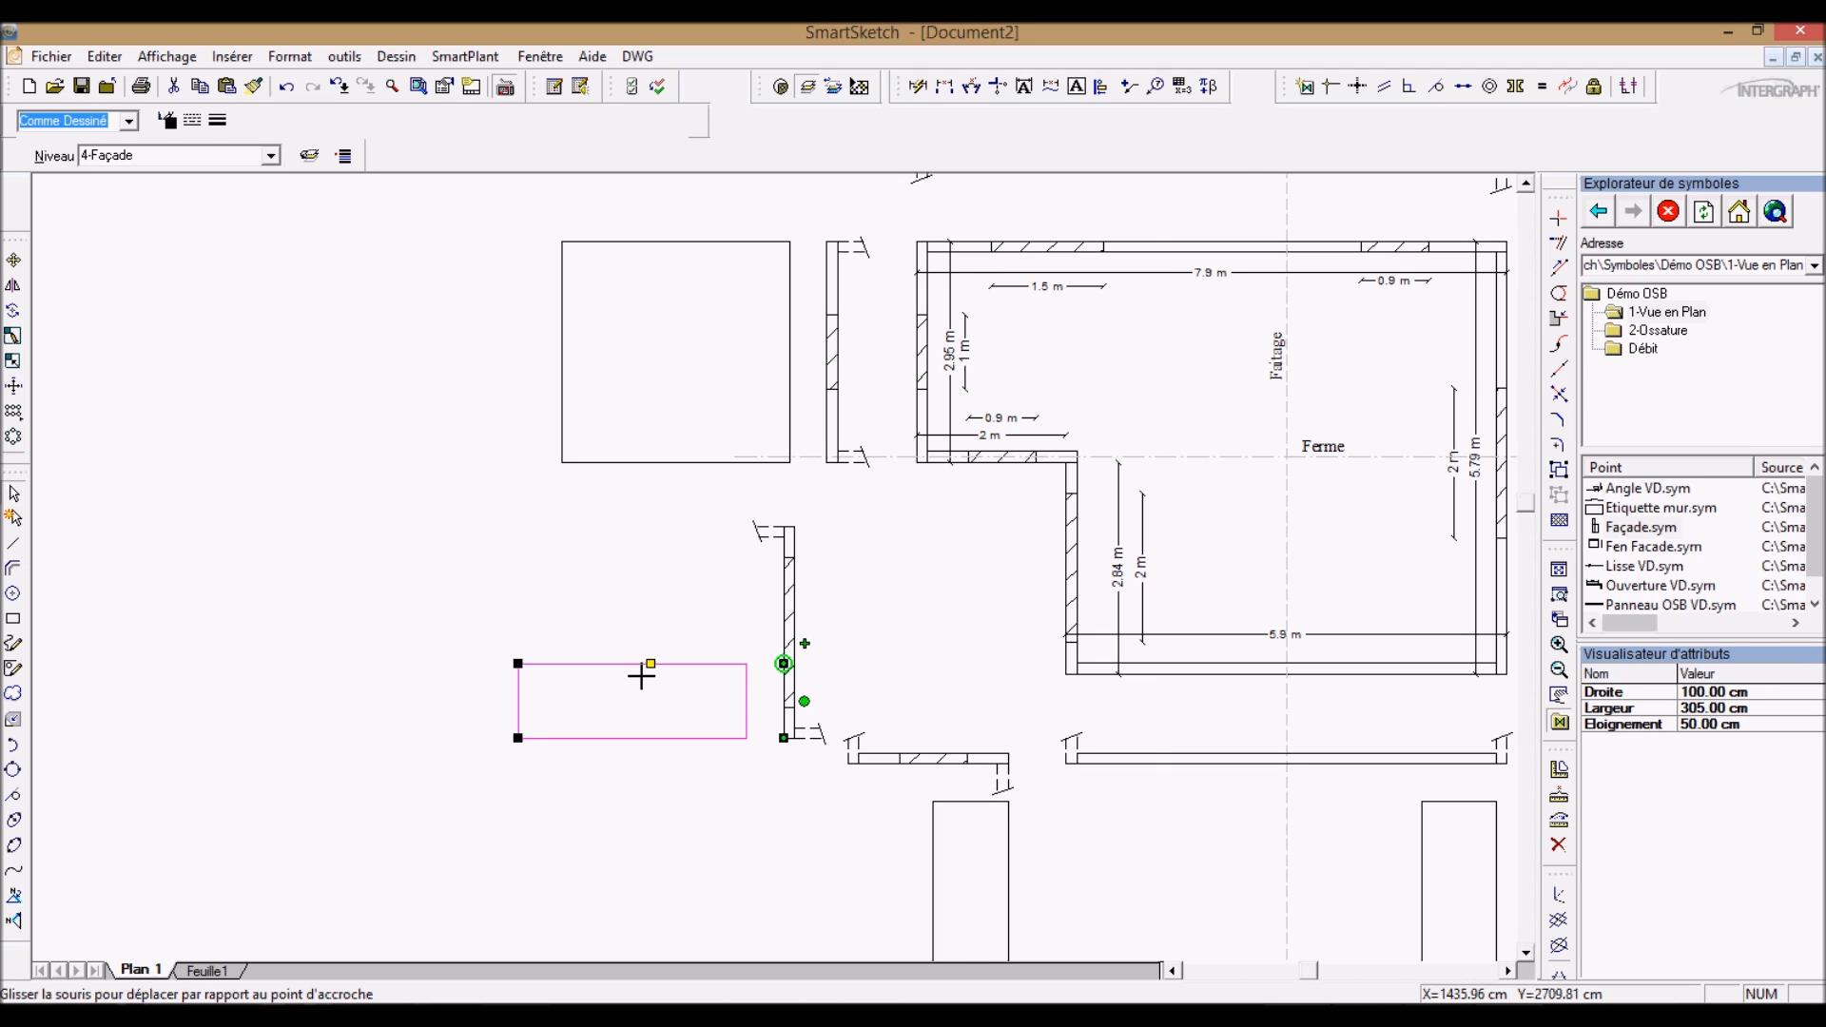
left_click_drag(651, 666, 792, 525)
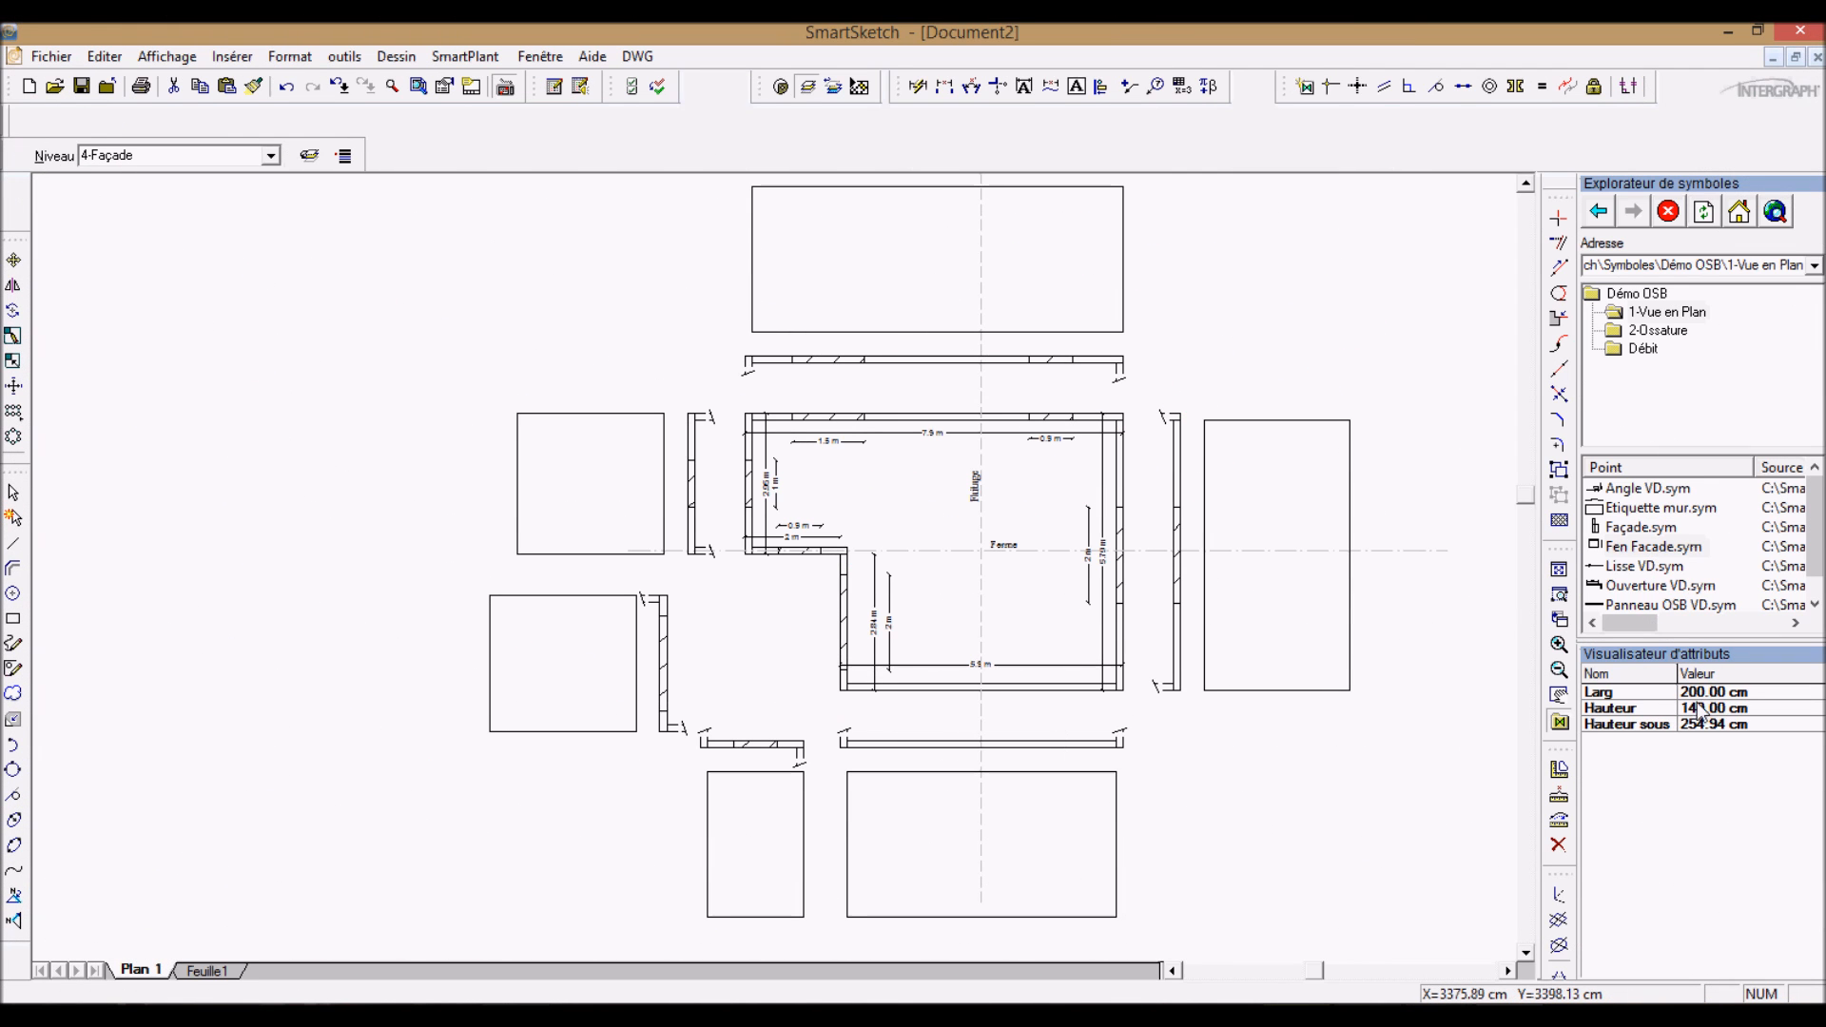
Step: Insert the Fen Facade symbol at the upper wall's 0.9 m opening with Larg 90 cm, Hauteur 215 cm and Hauteur sous 220 cm
left_click(1712, 699)
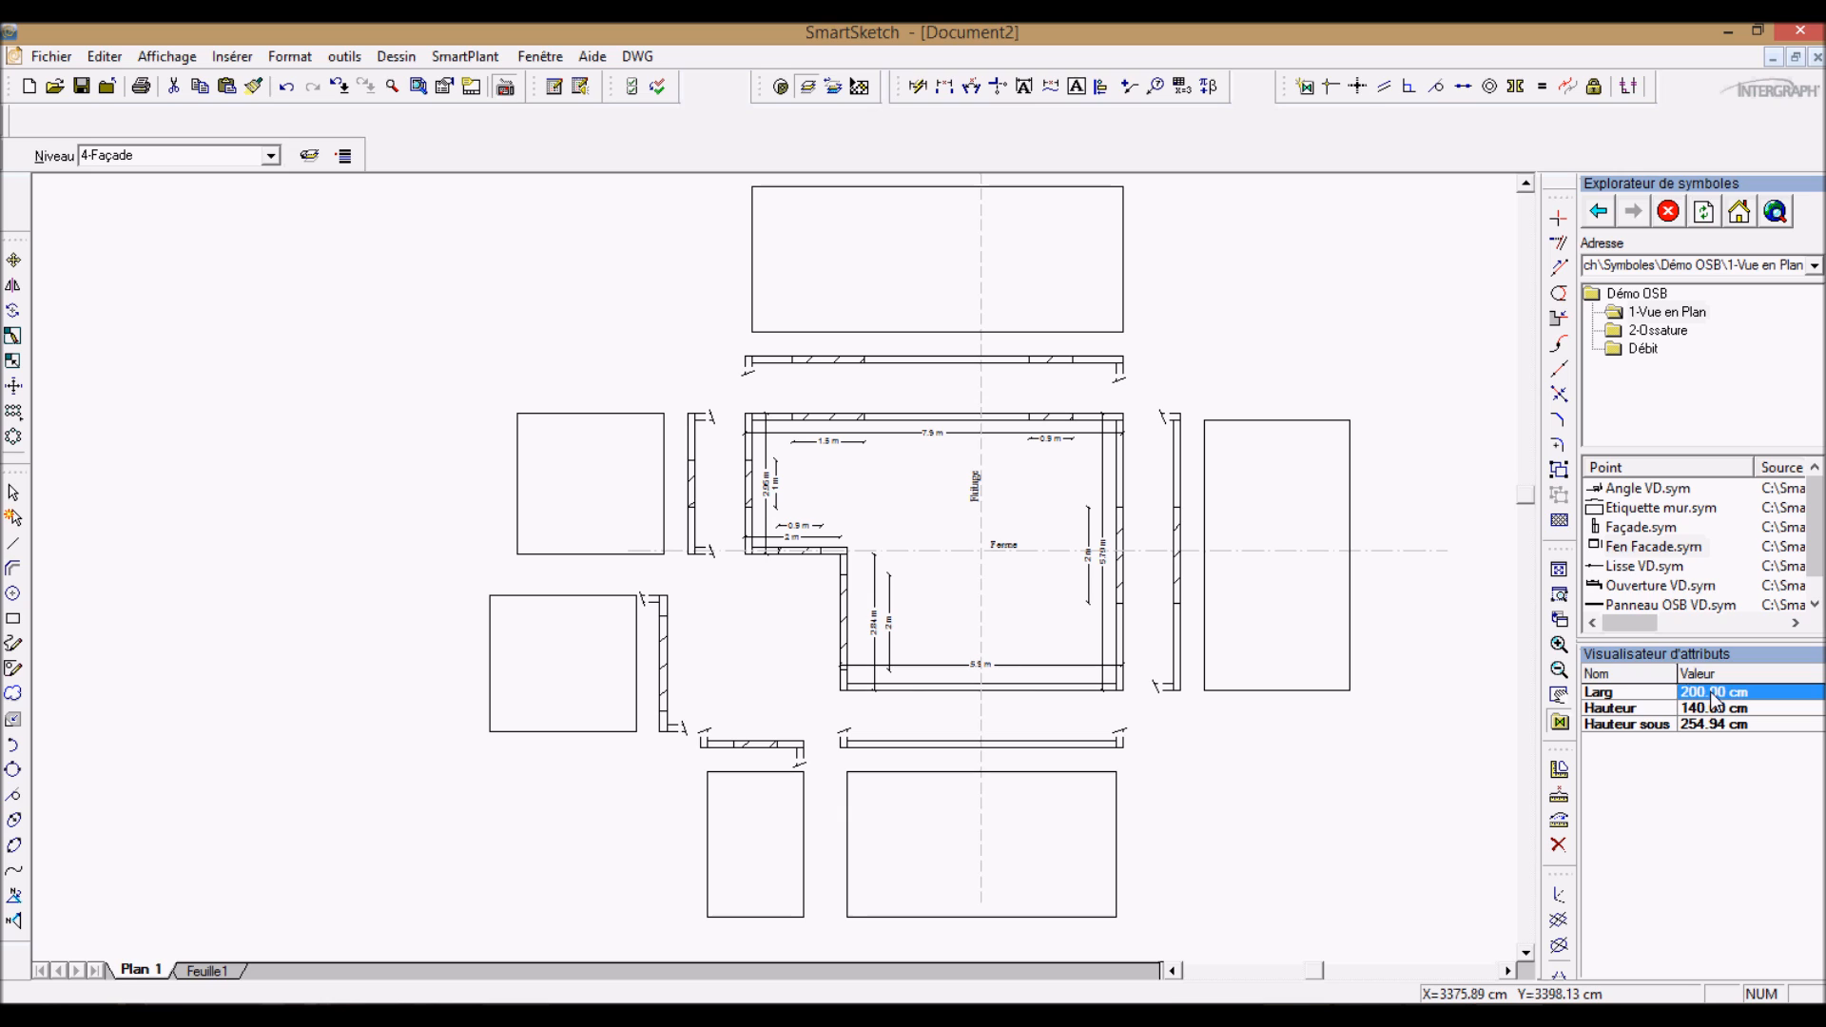
type("90")
key("Return")
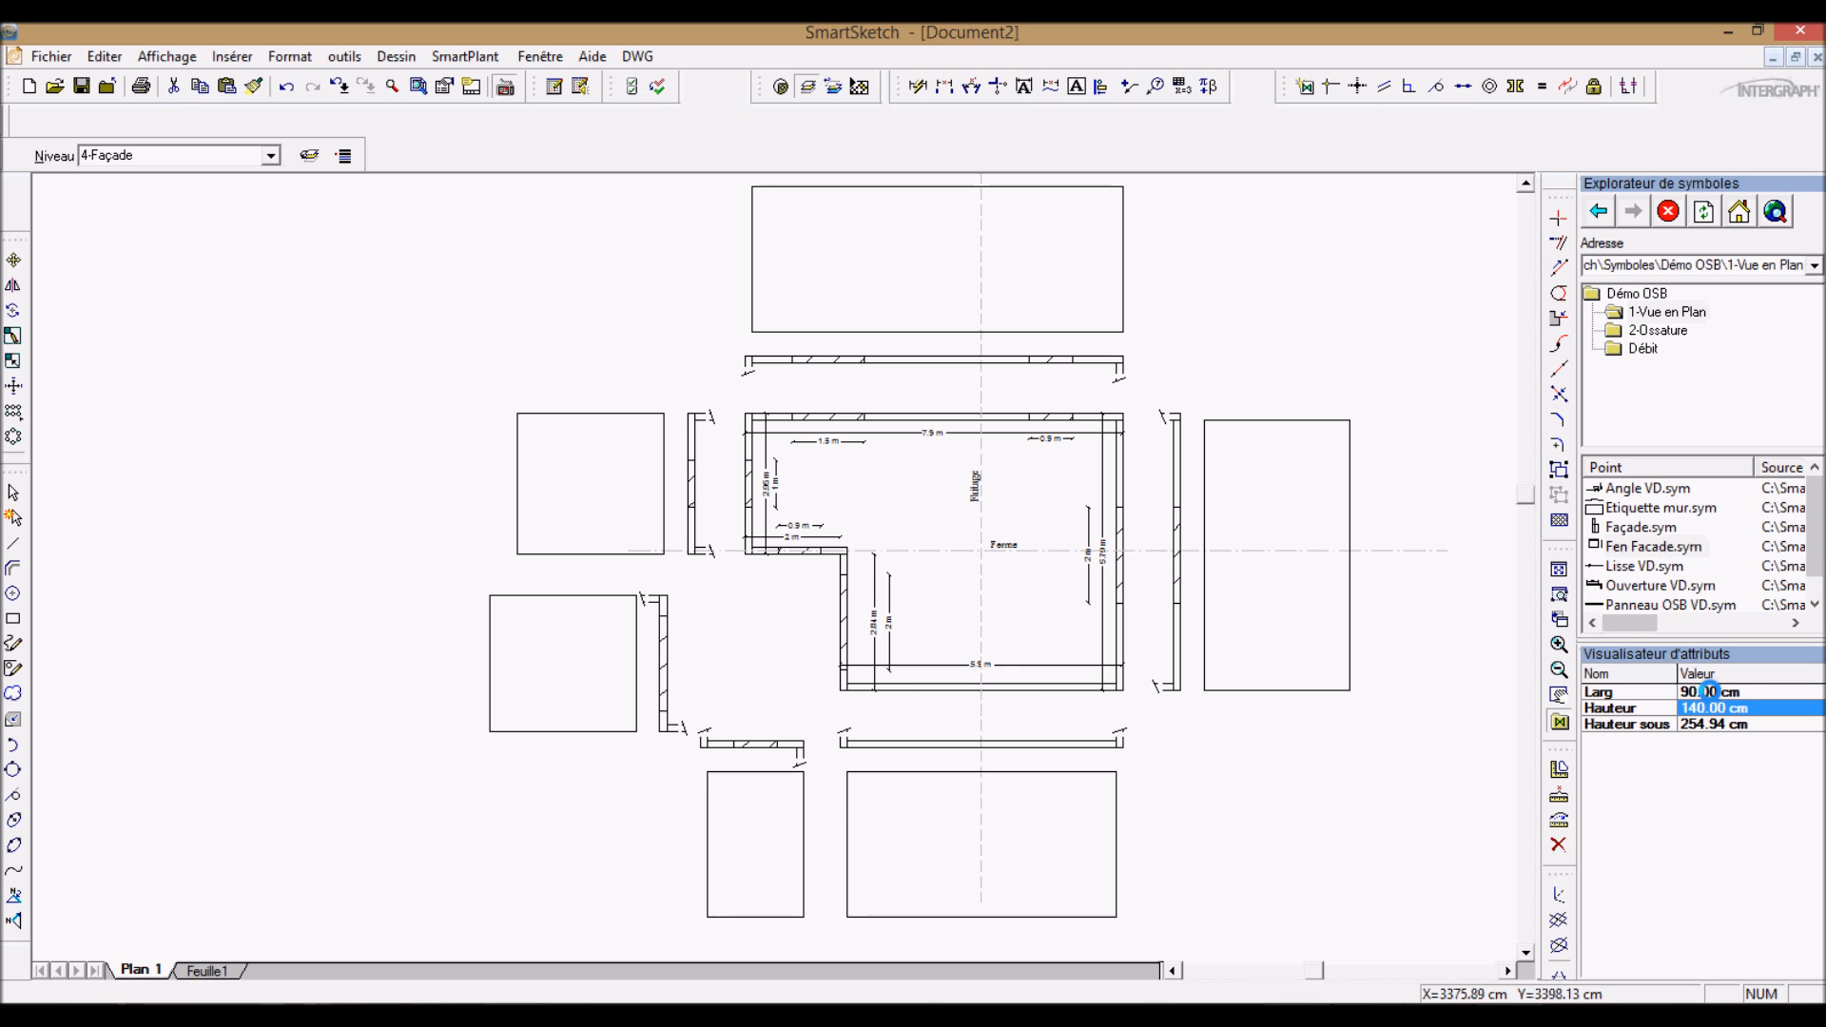
type("215")
key("Return")
type("220")
key("Return")
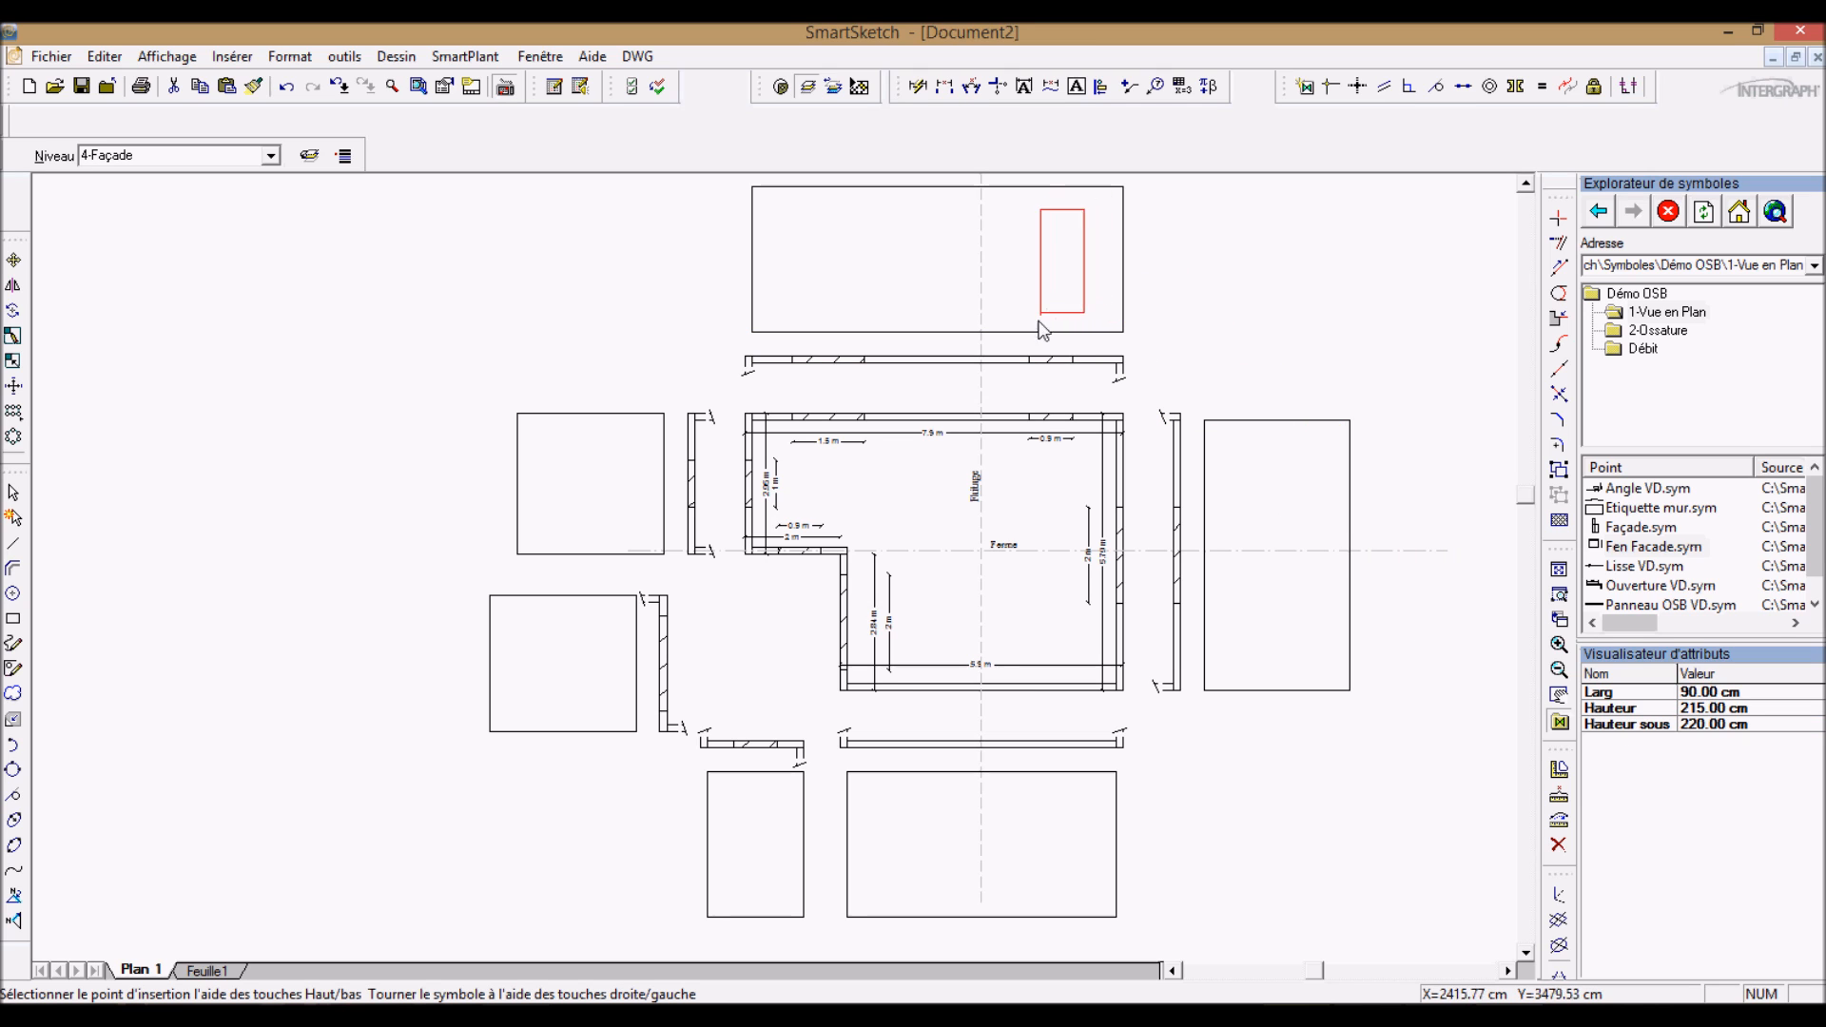
scroll(1033, 369, "up", 3)
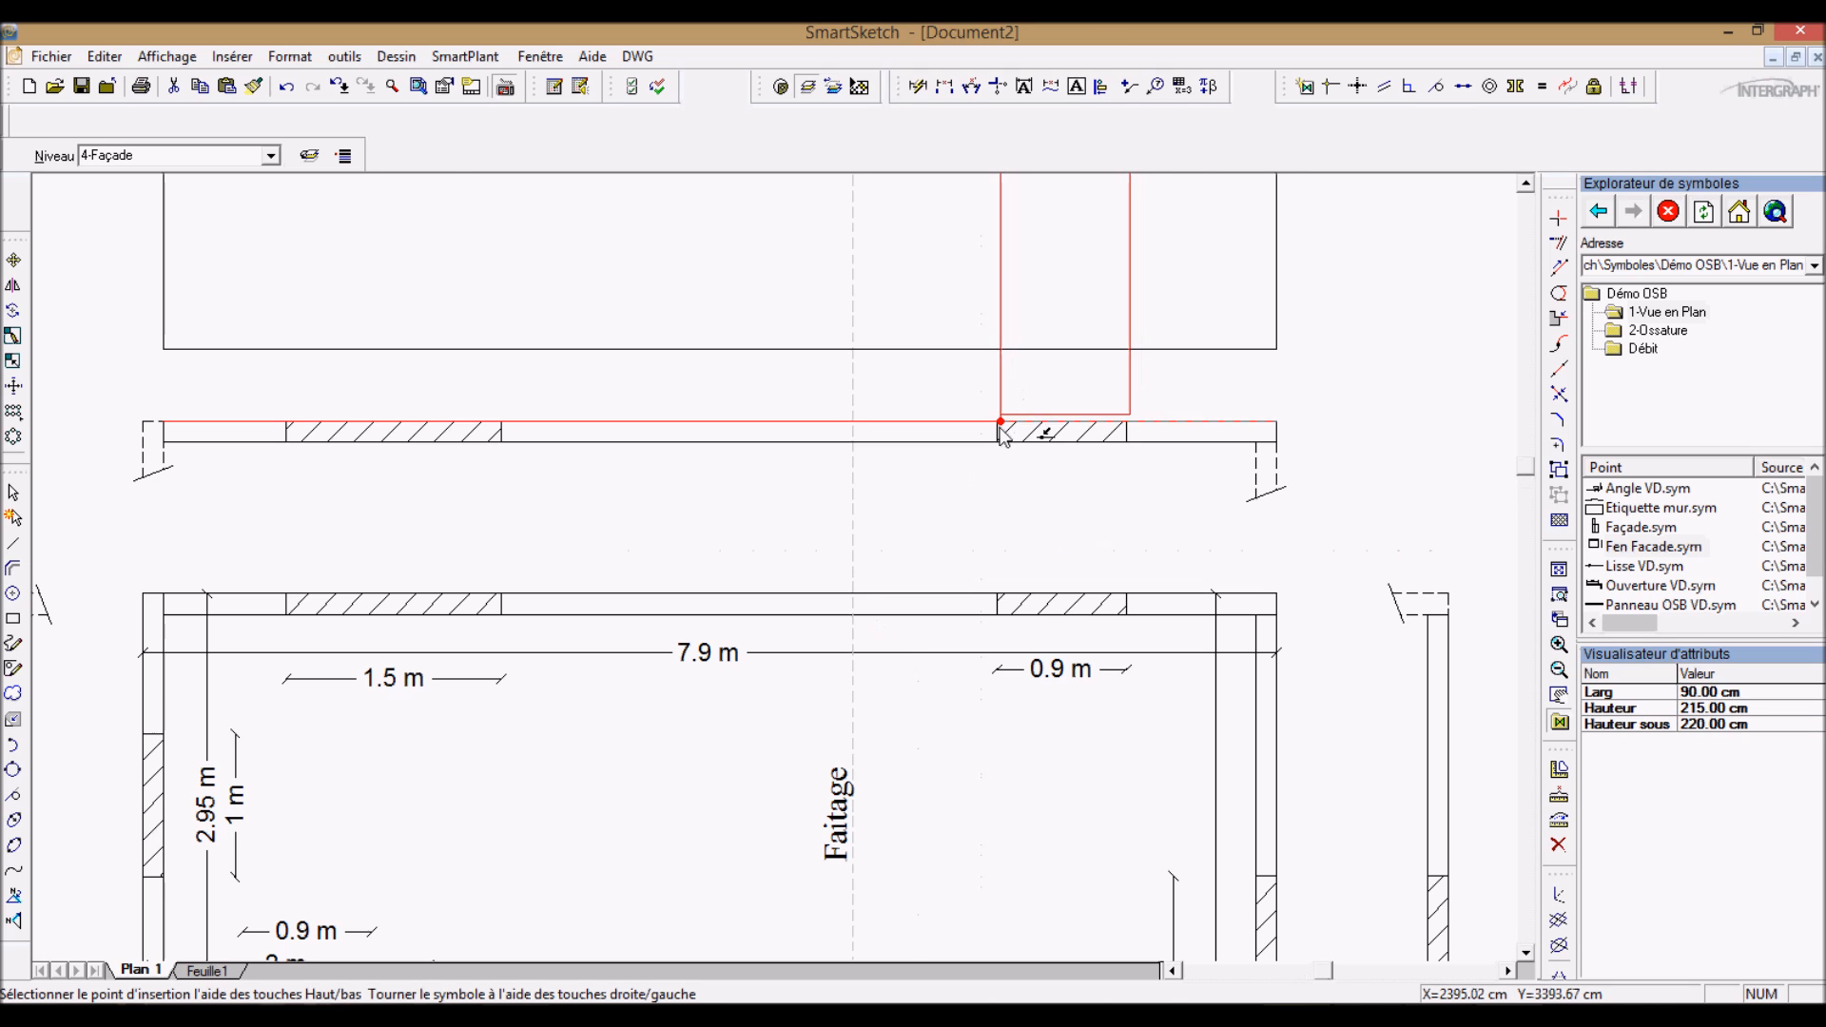
scroll(1000, 441, "up", 3)
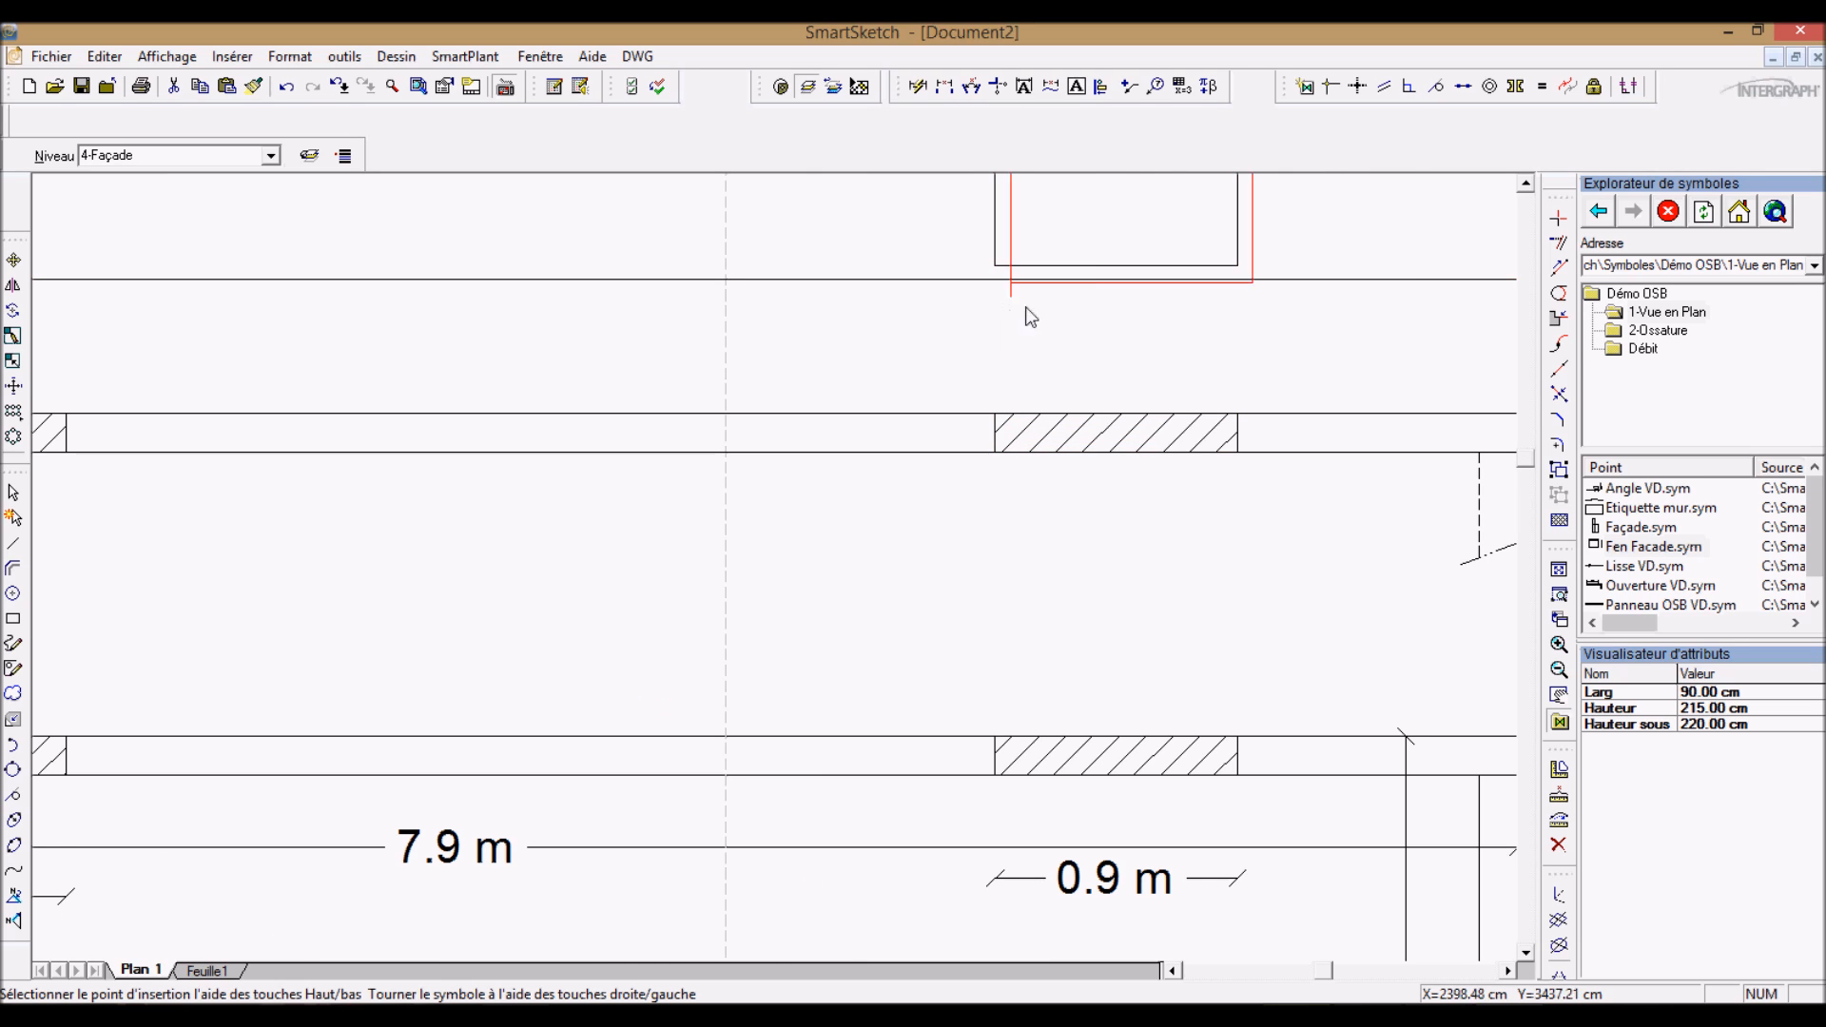
Step: Insert a Fen Facade symbol at the upper wall's 1.5 m opening with Larg 150 cm and Hauteur 140 cm
scroll(1236, 381, "down", 2)
scroll(1253, 397, "down", 2)
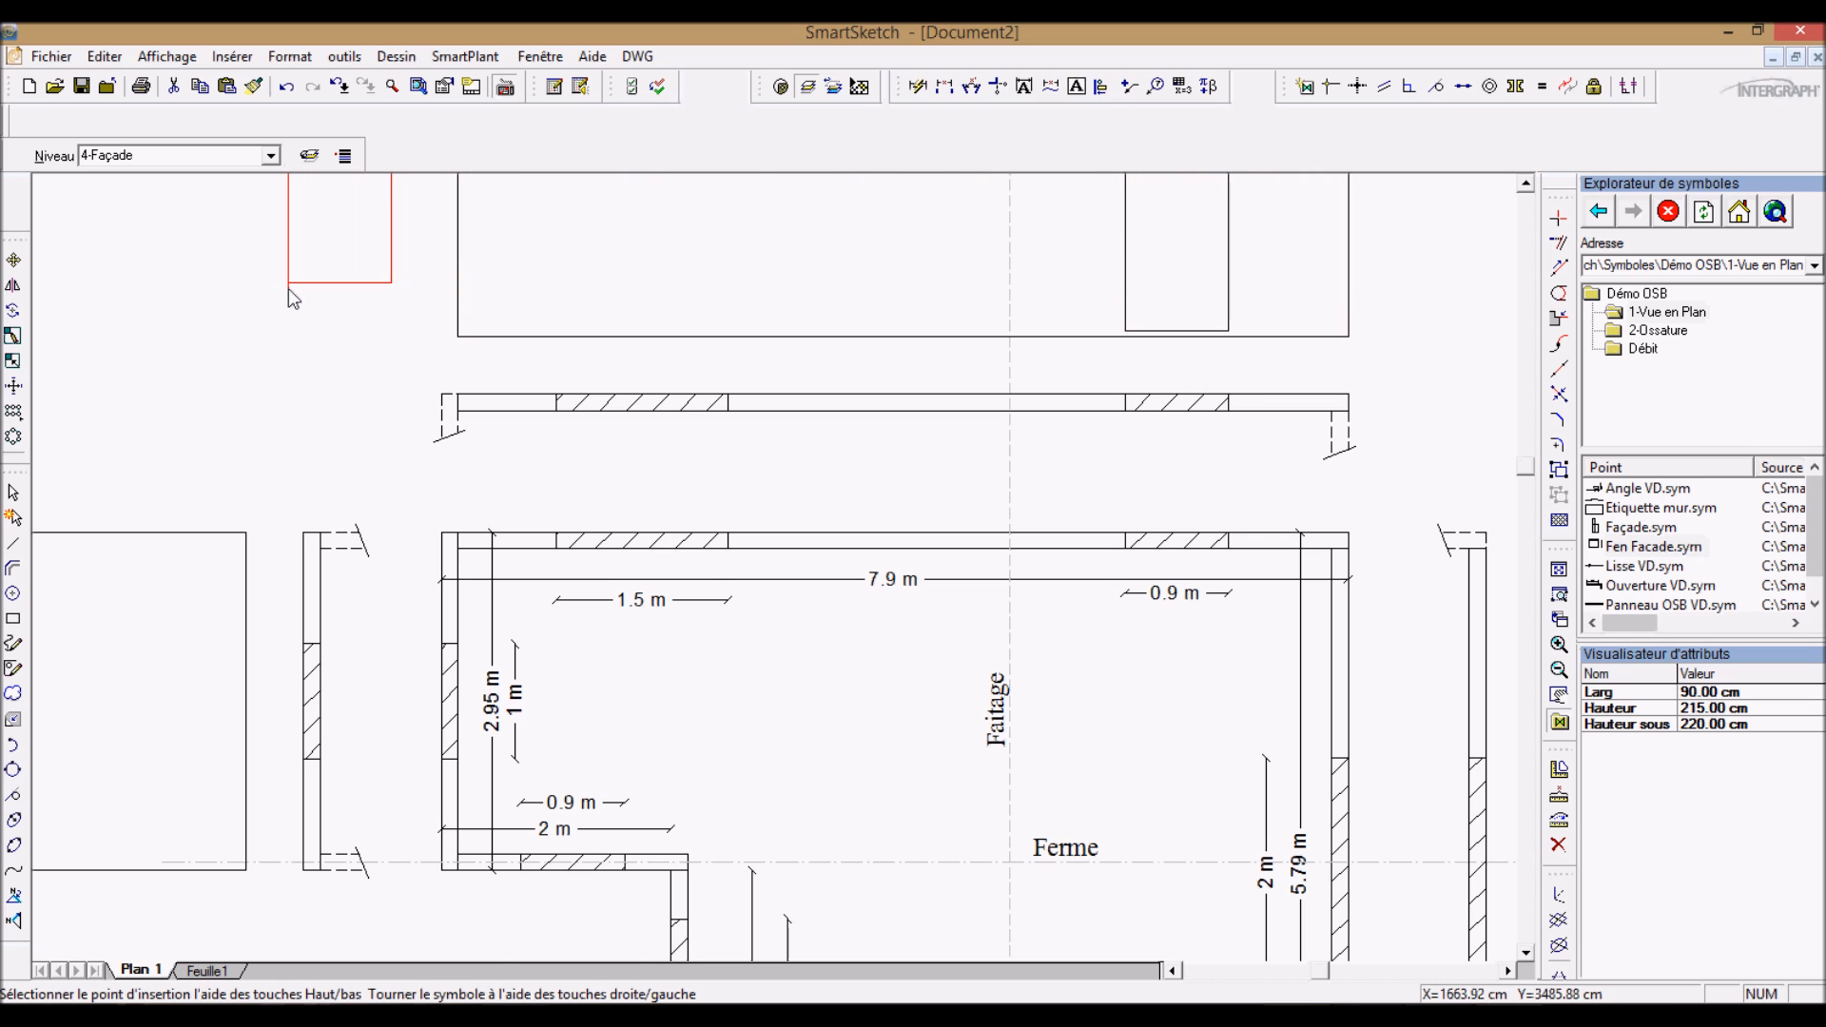
scroll(288, 288, "up", 1)
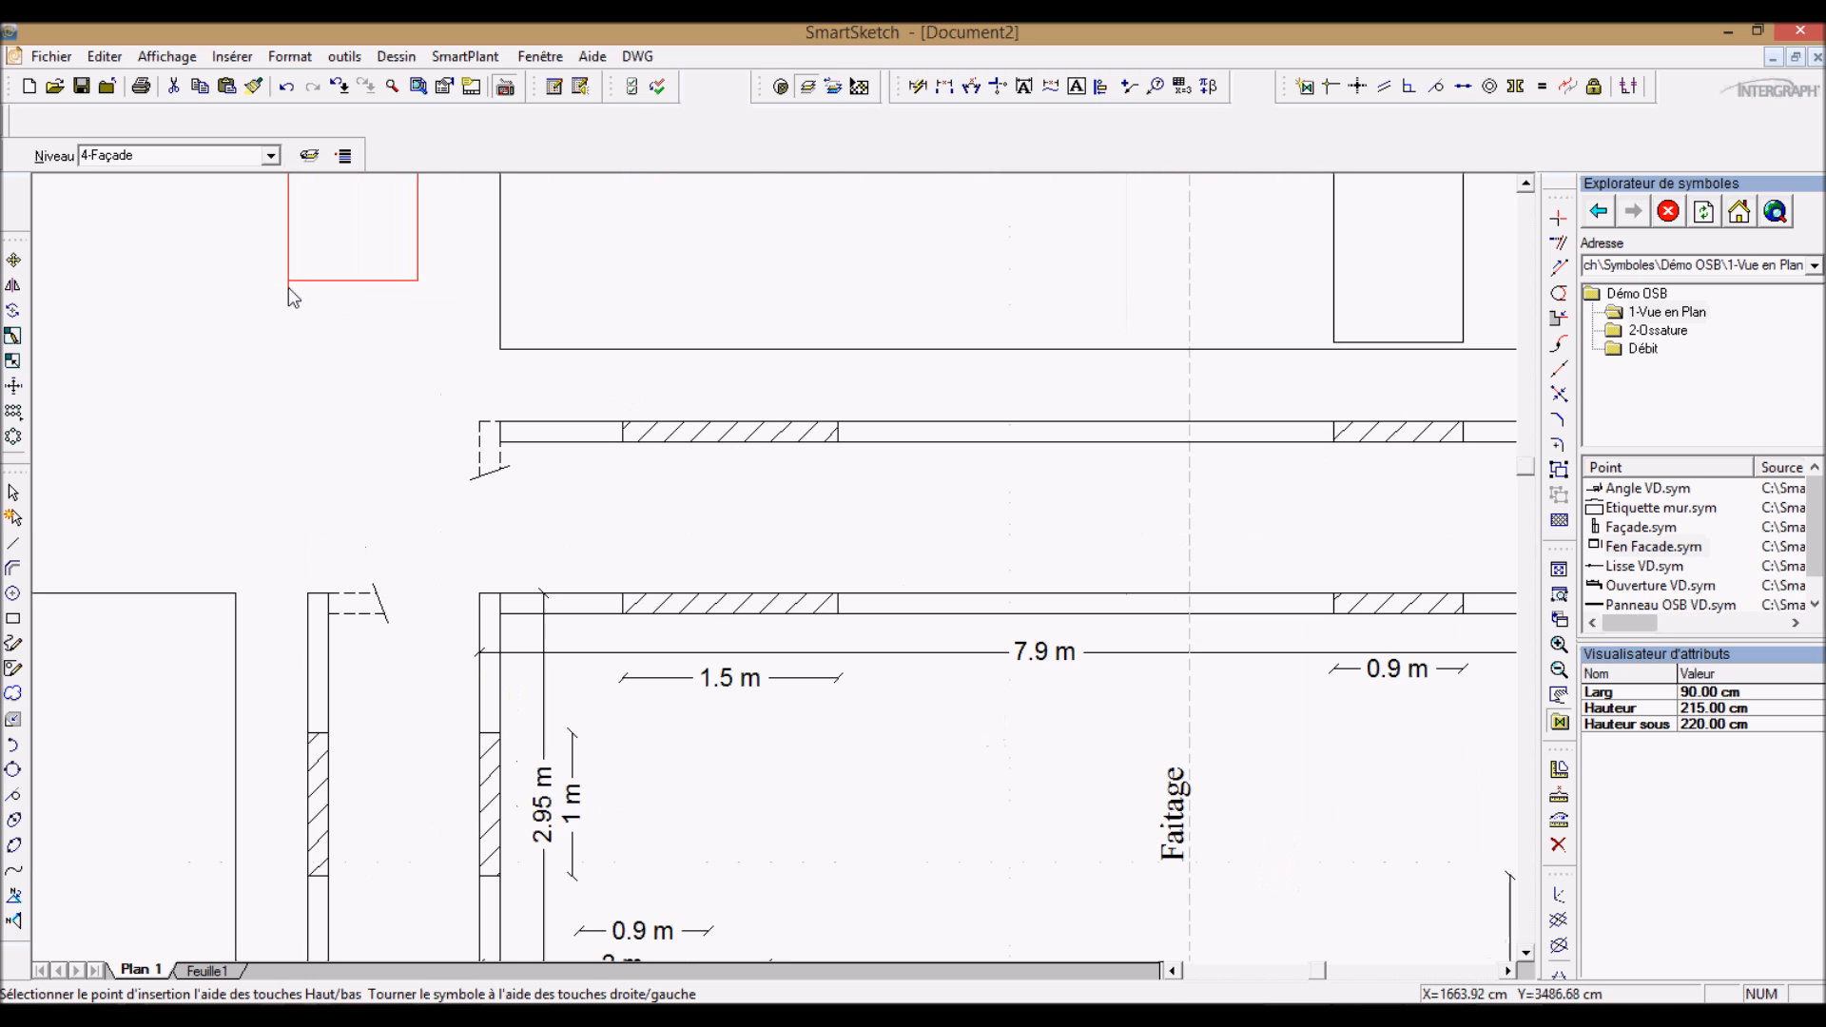
left_click(1706, 695)
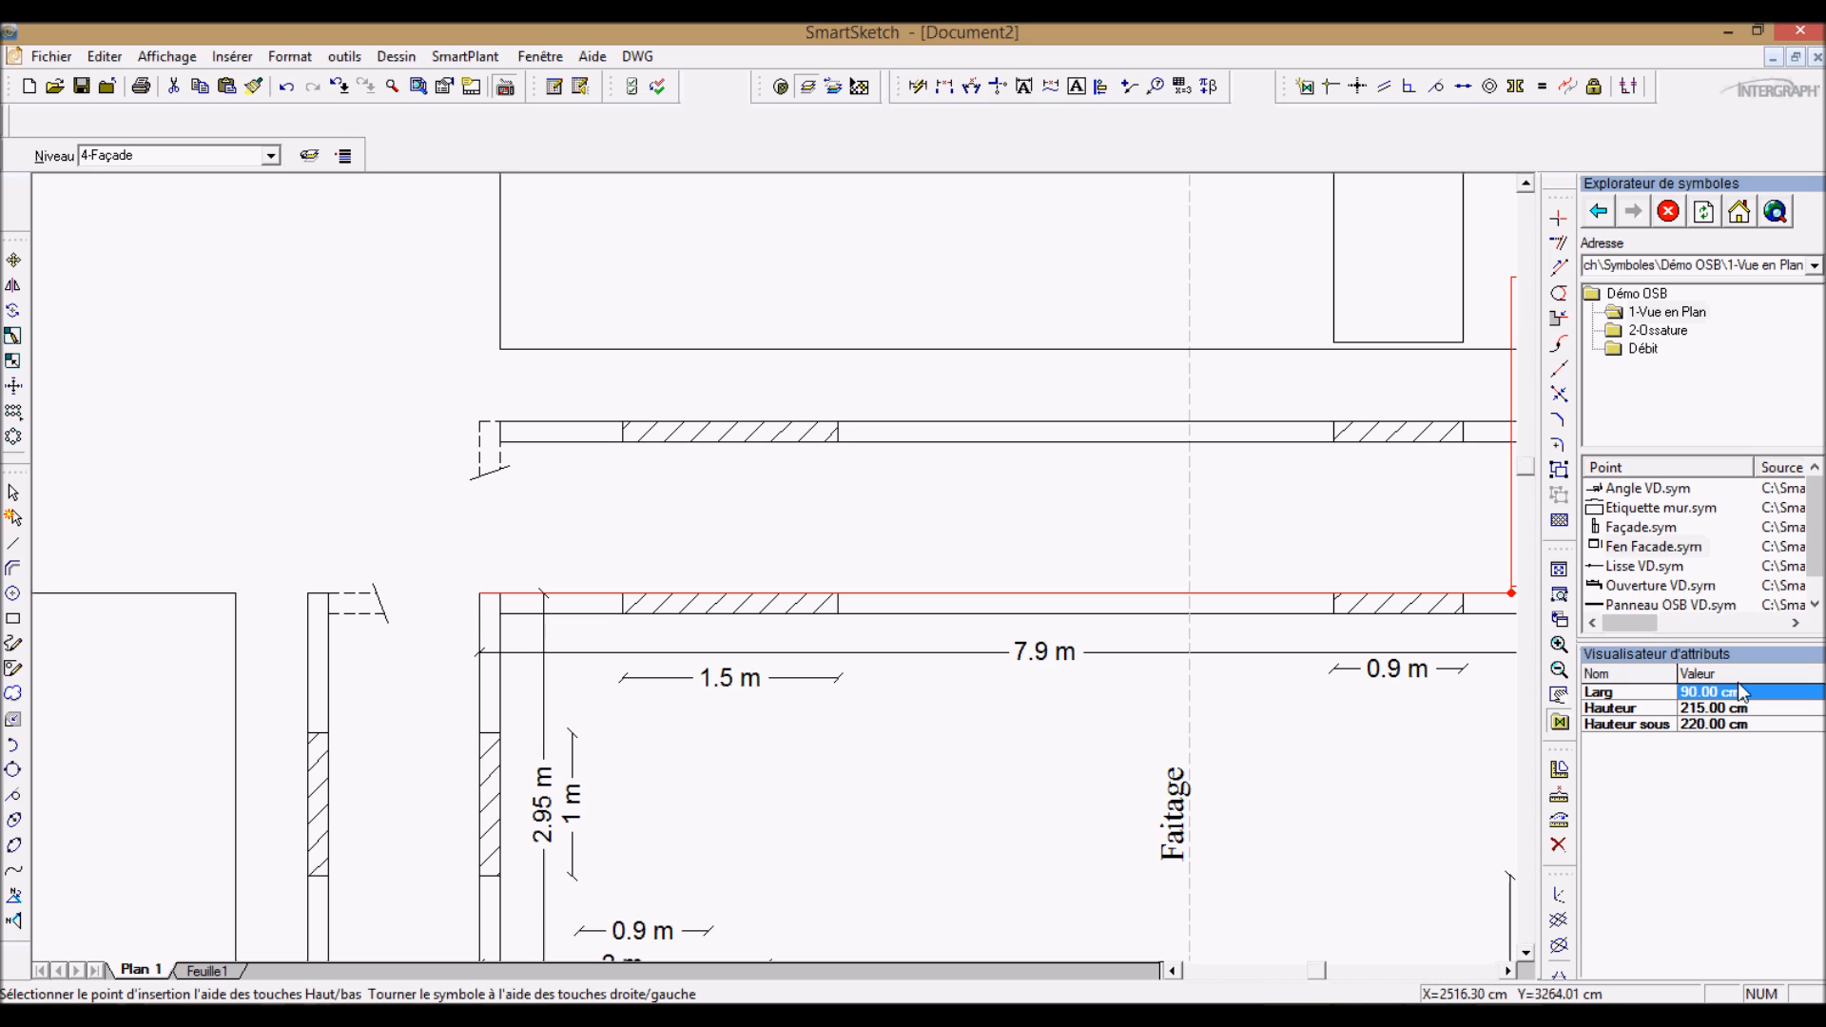
type("150")
key("Return")
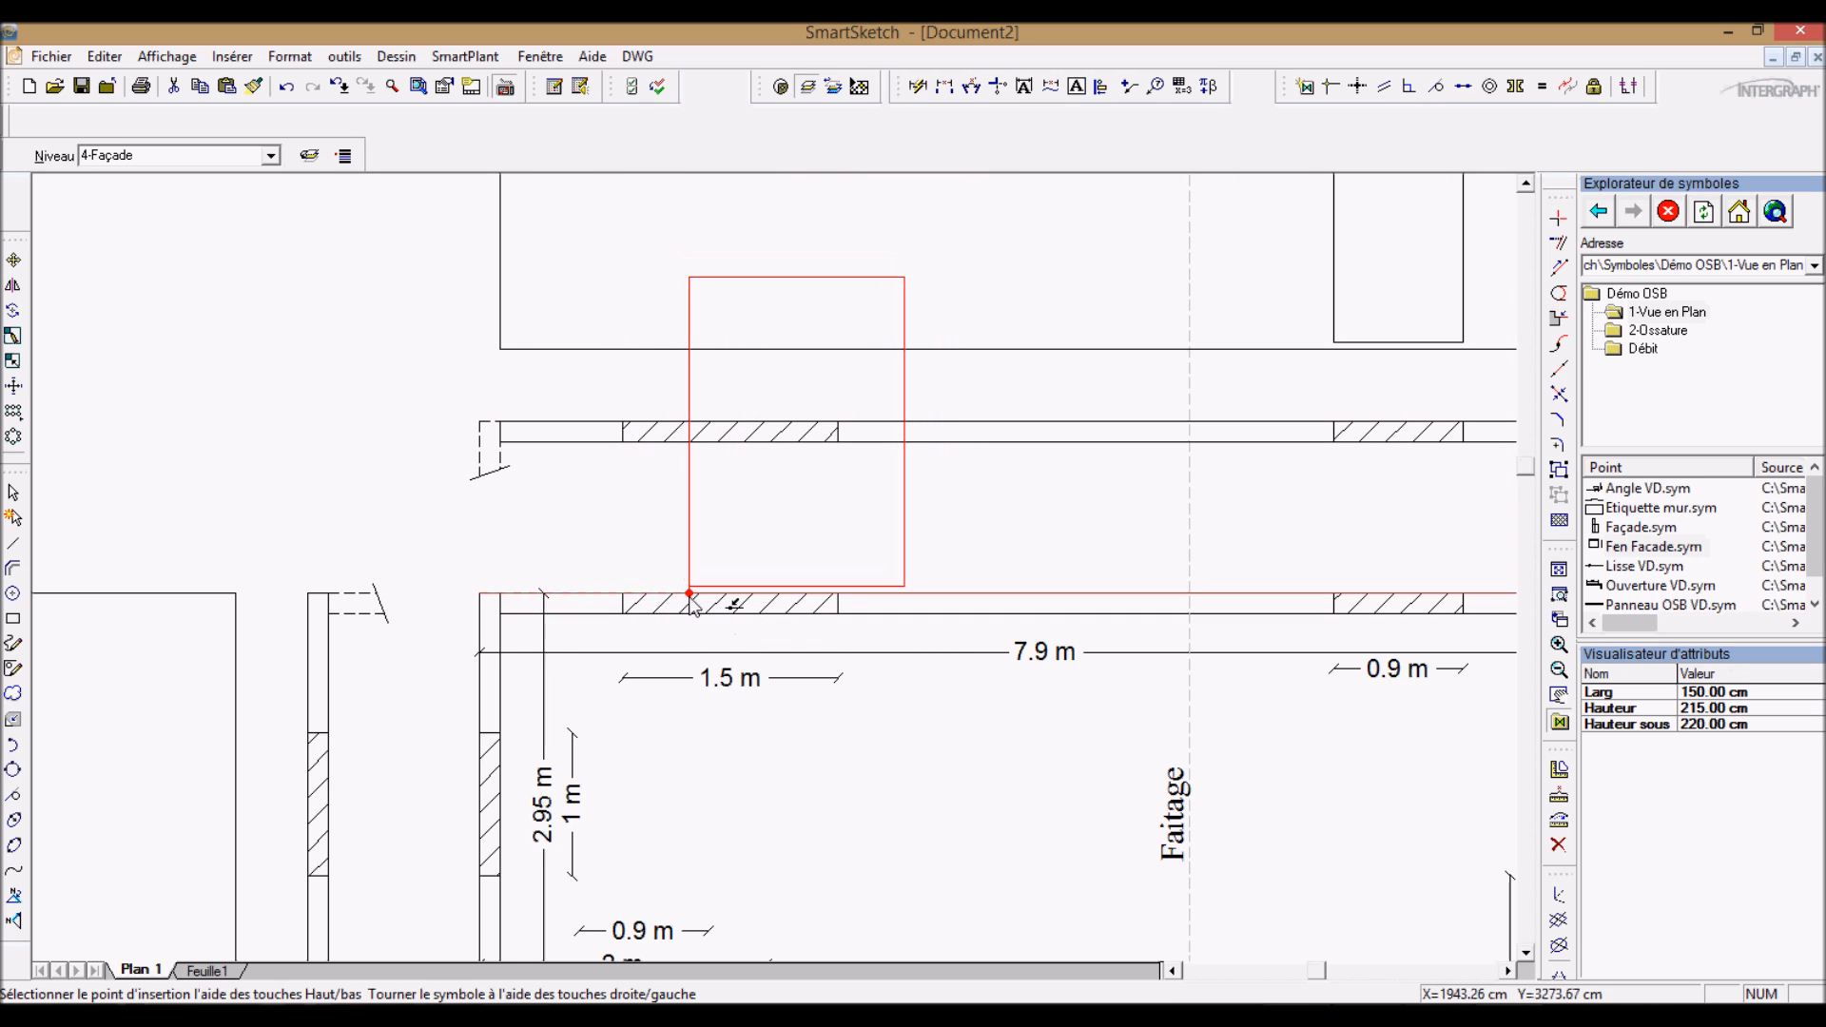
scroll(703, 613, "down", 2)
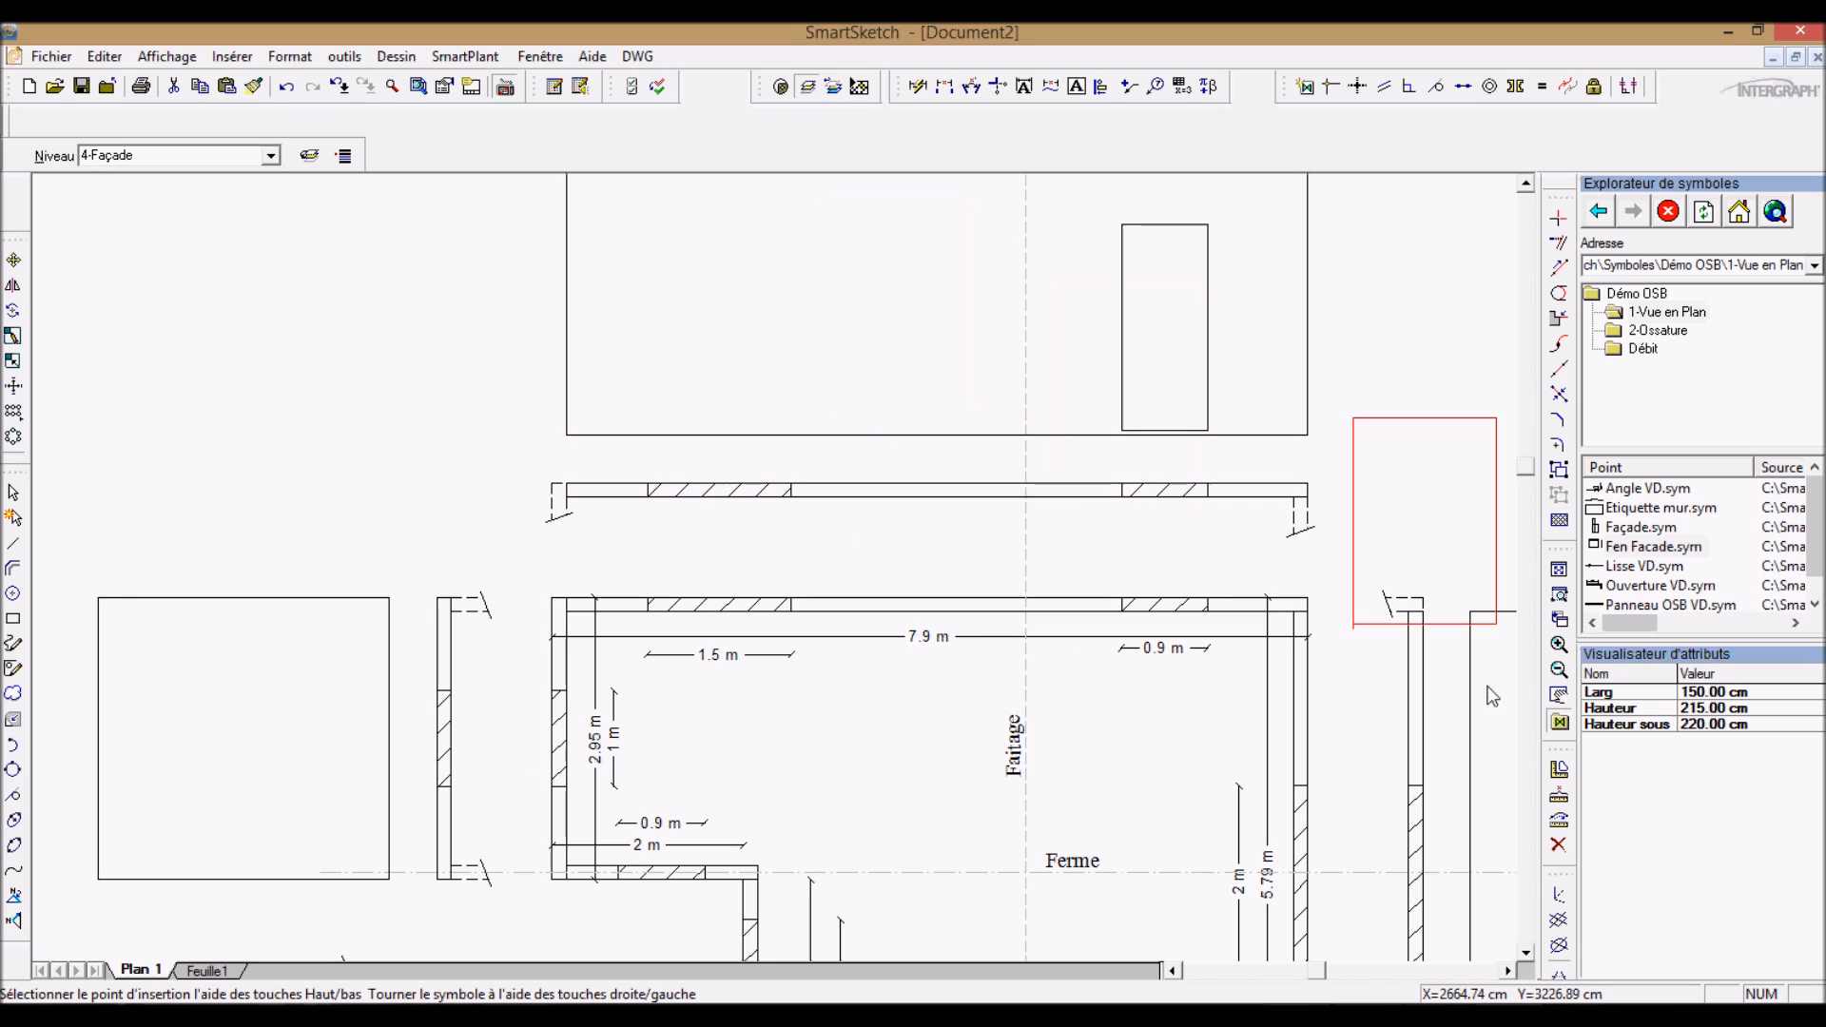
left_click(1721, 712)
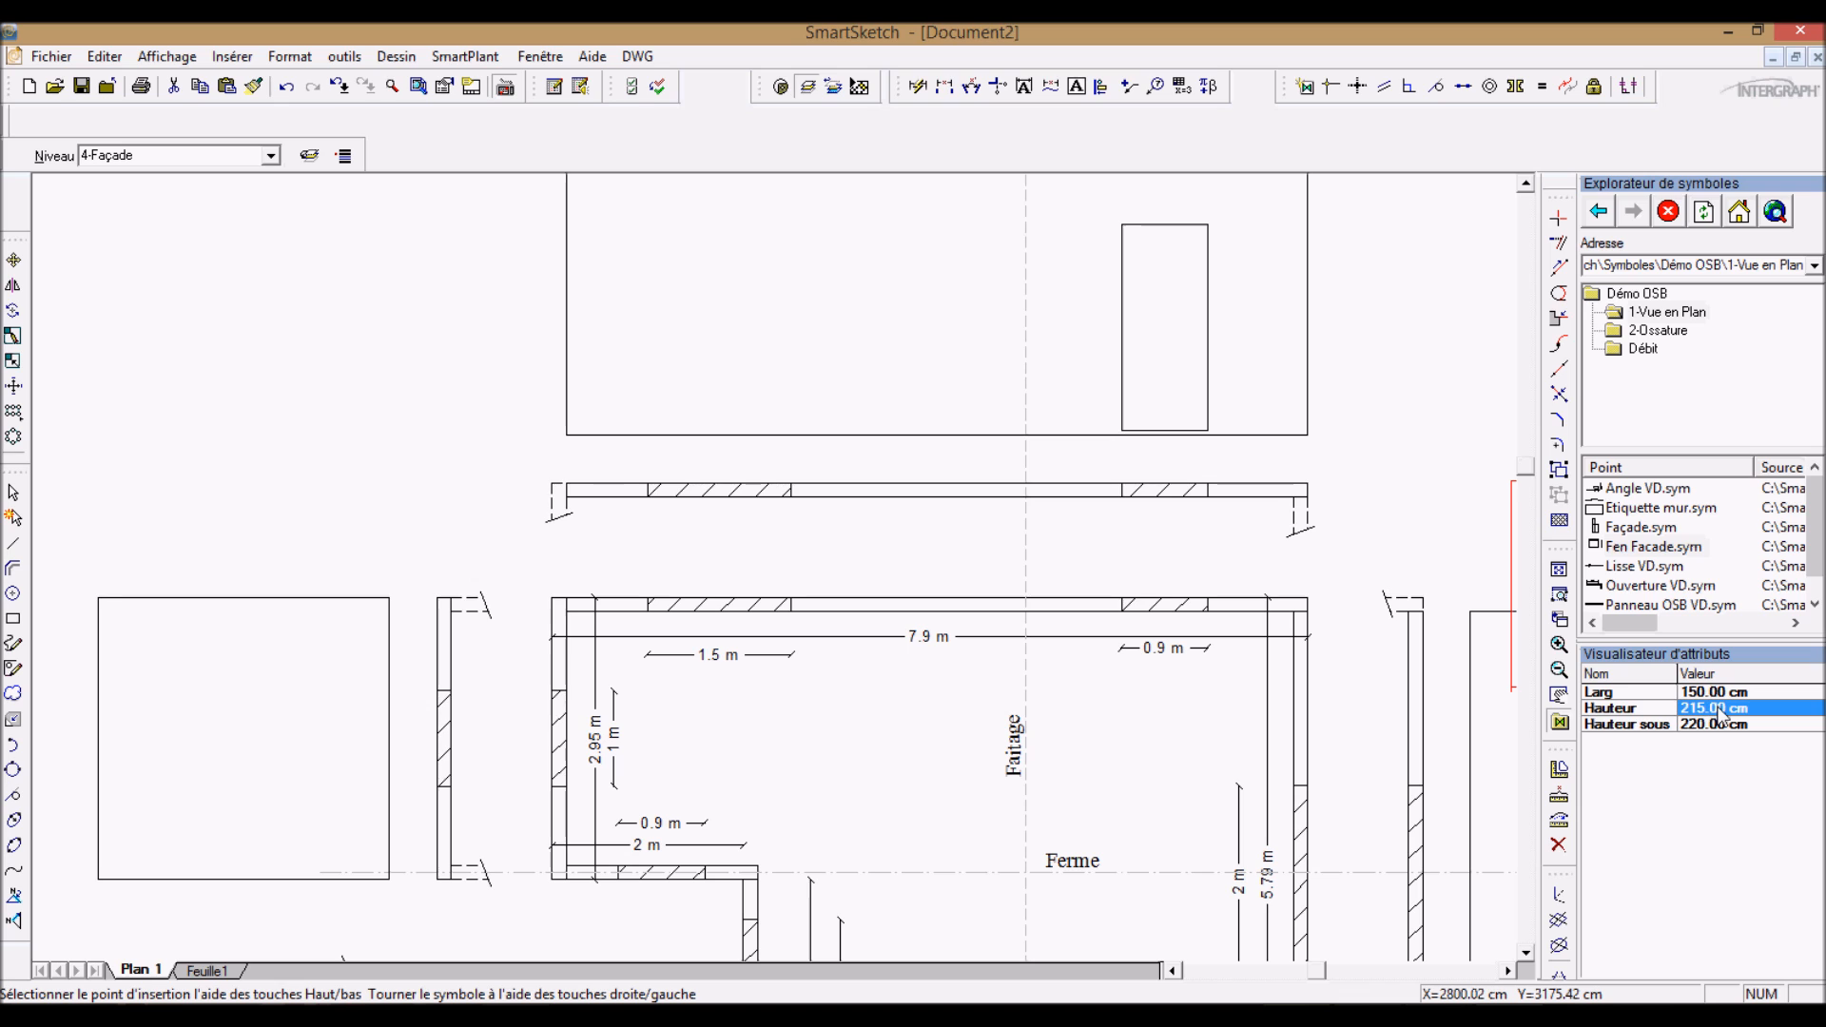
type("140")
key("Return")
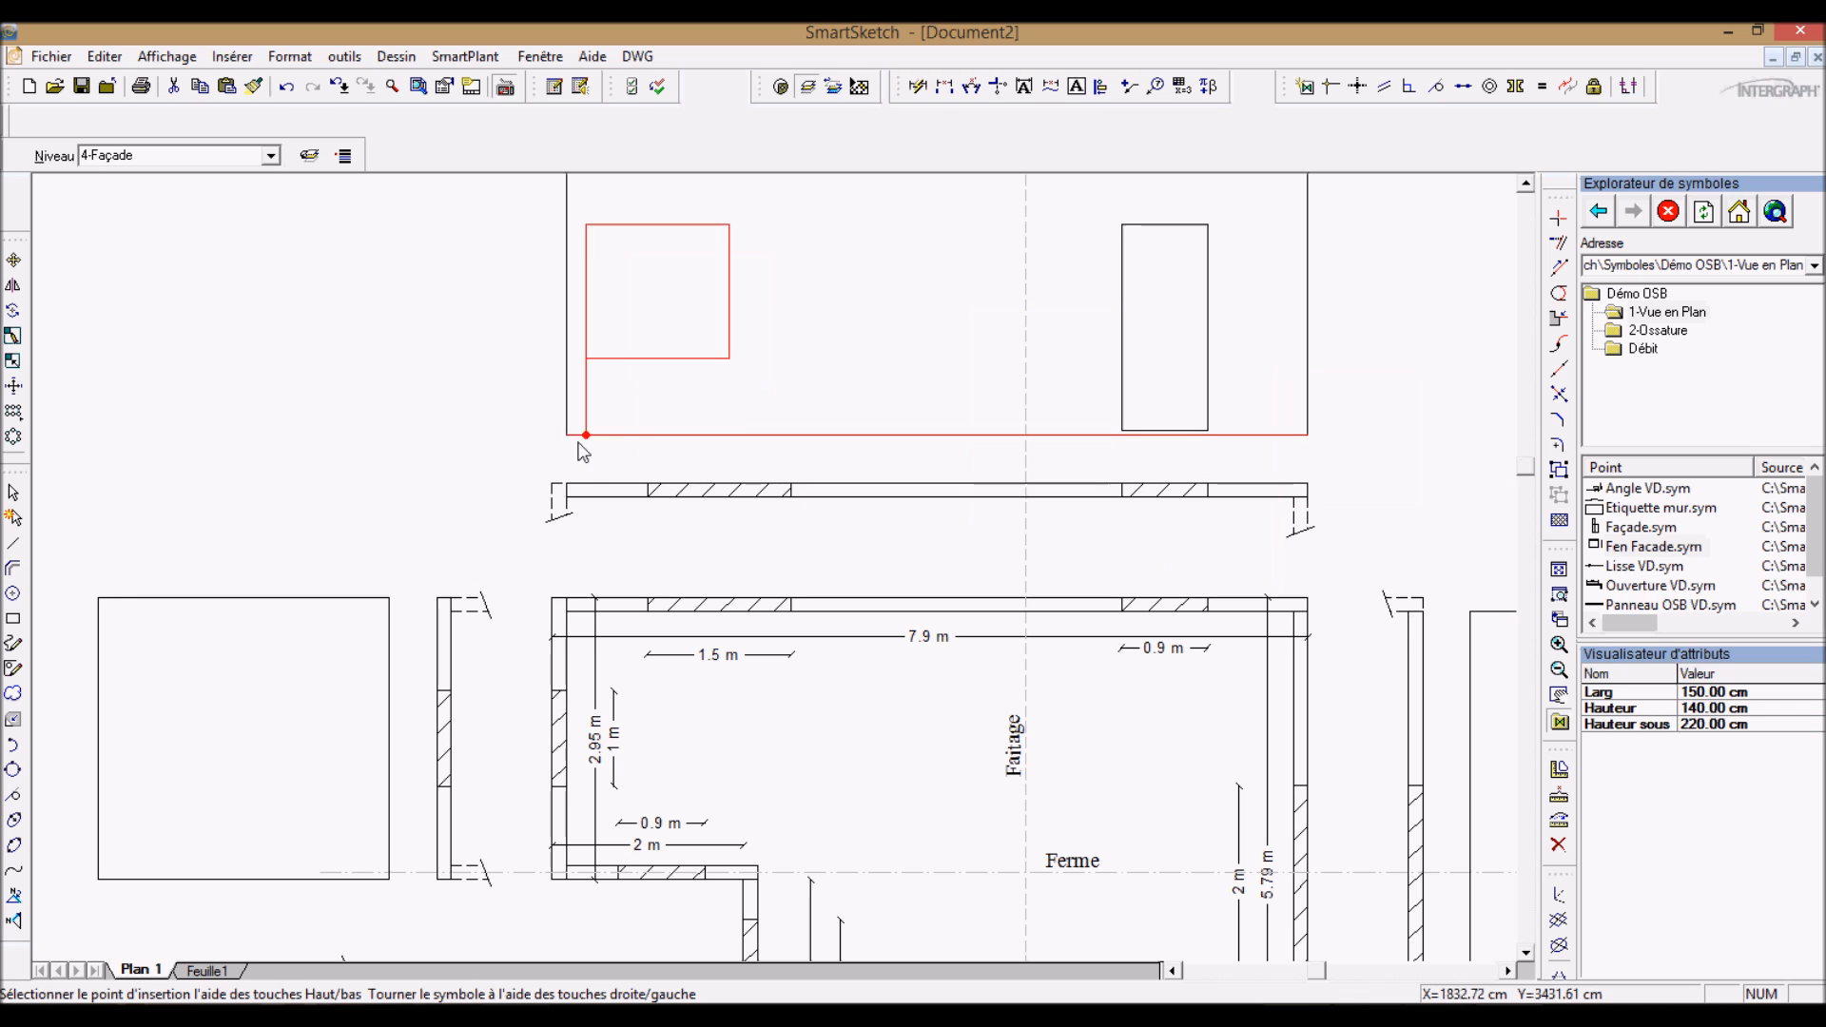
scroll(647, 471, "up", 2)
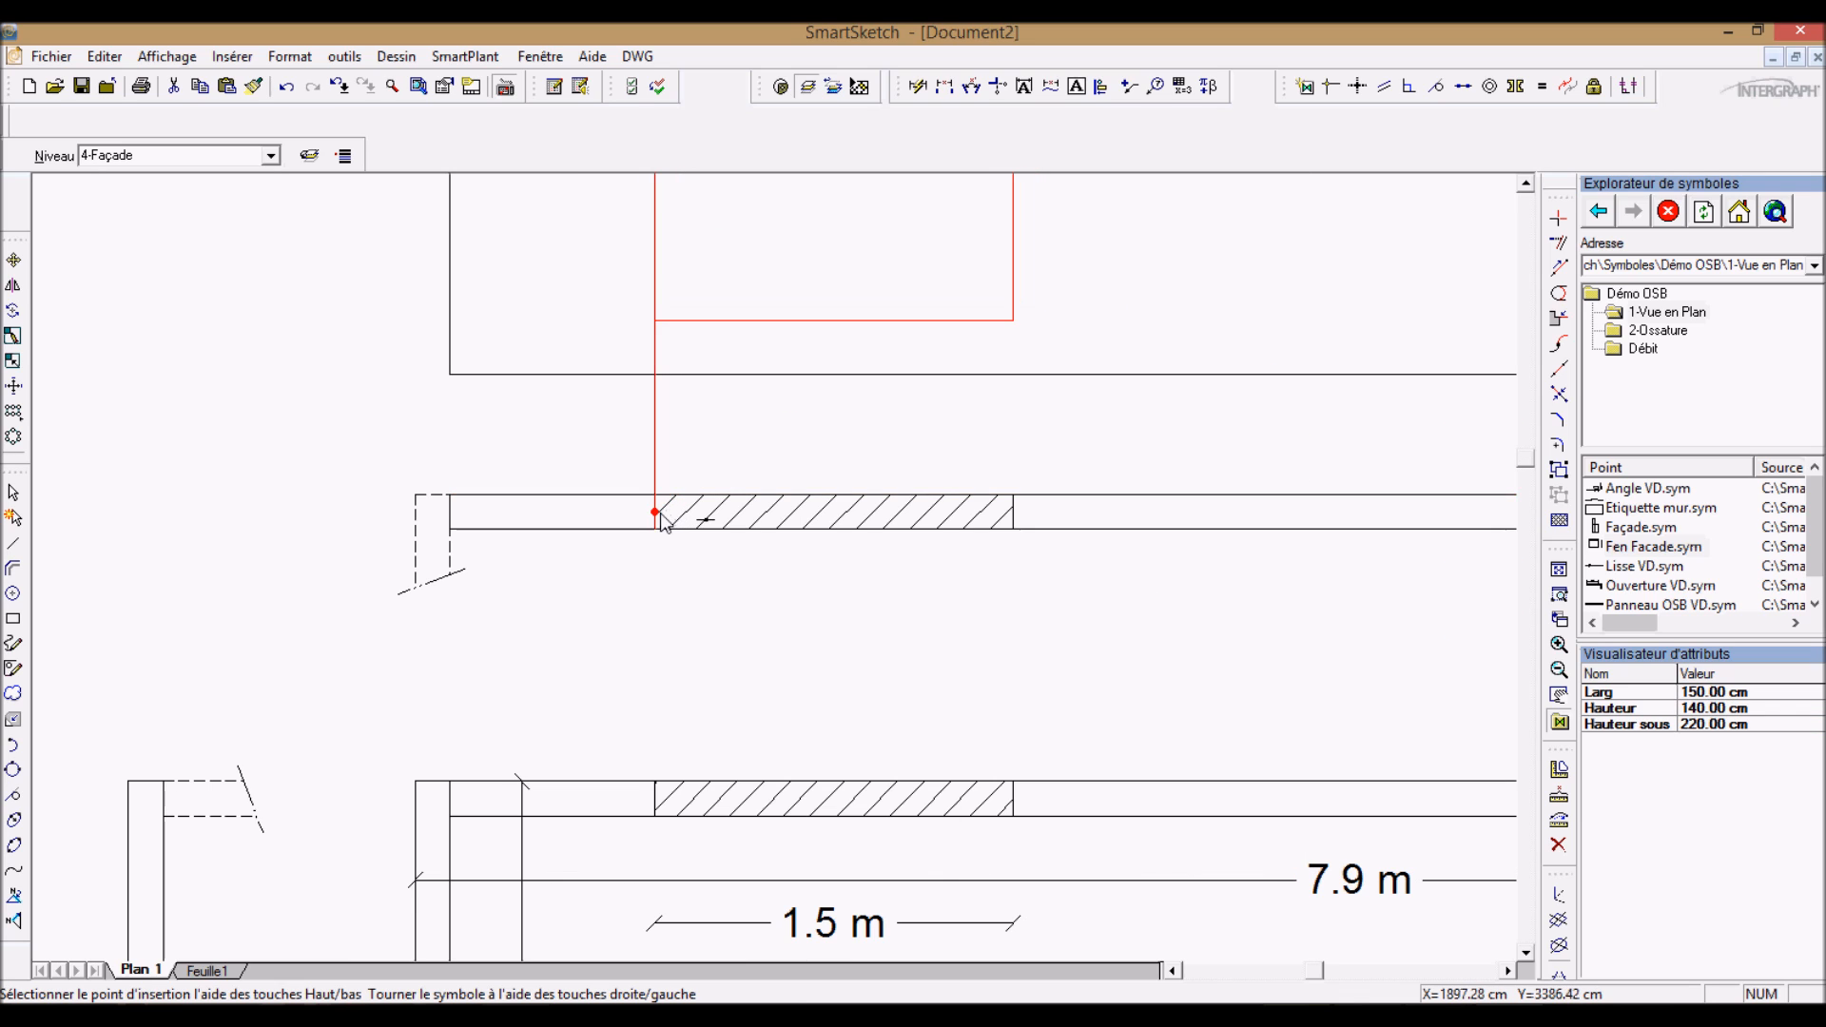
scroll(685, 579, "down", 2)
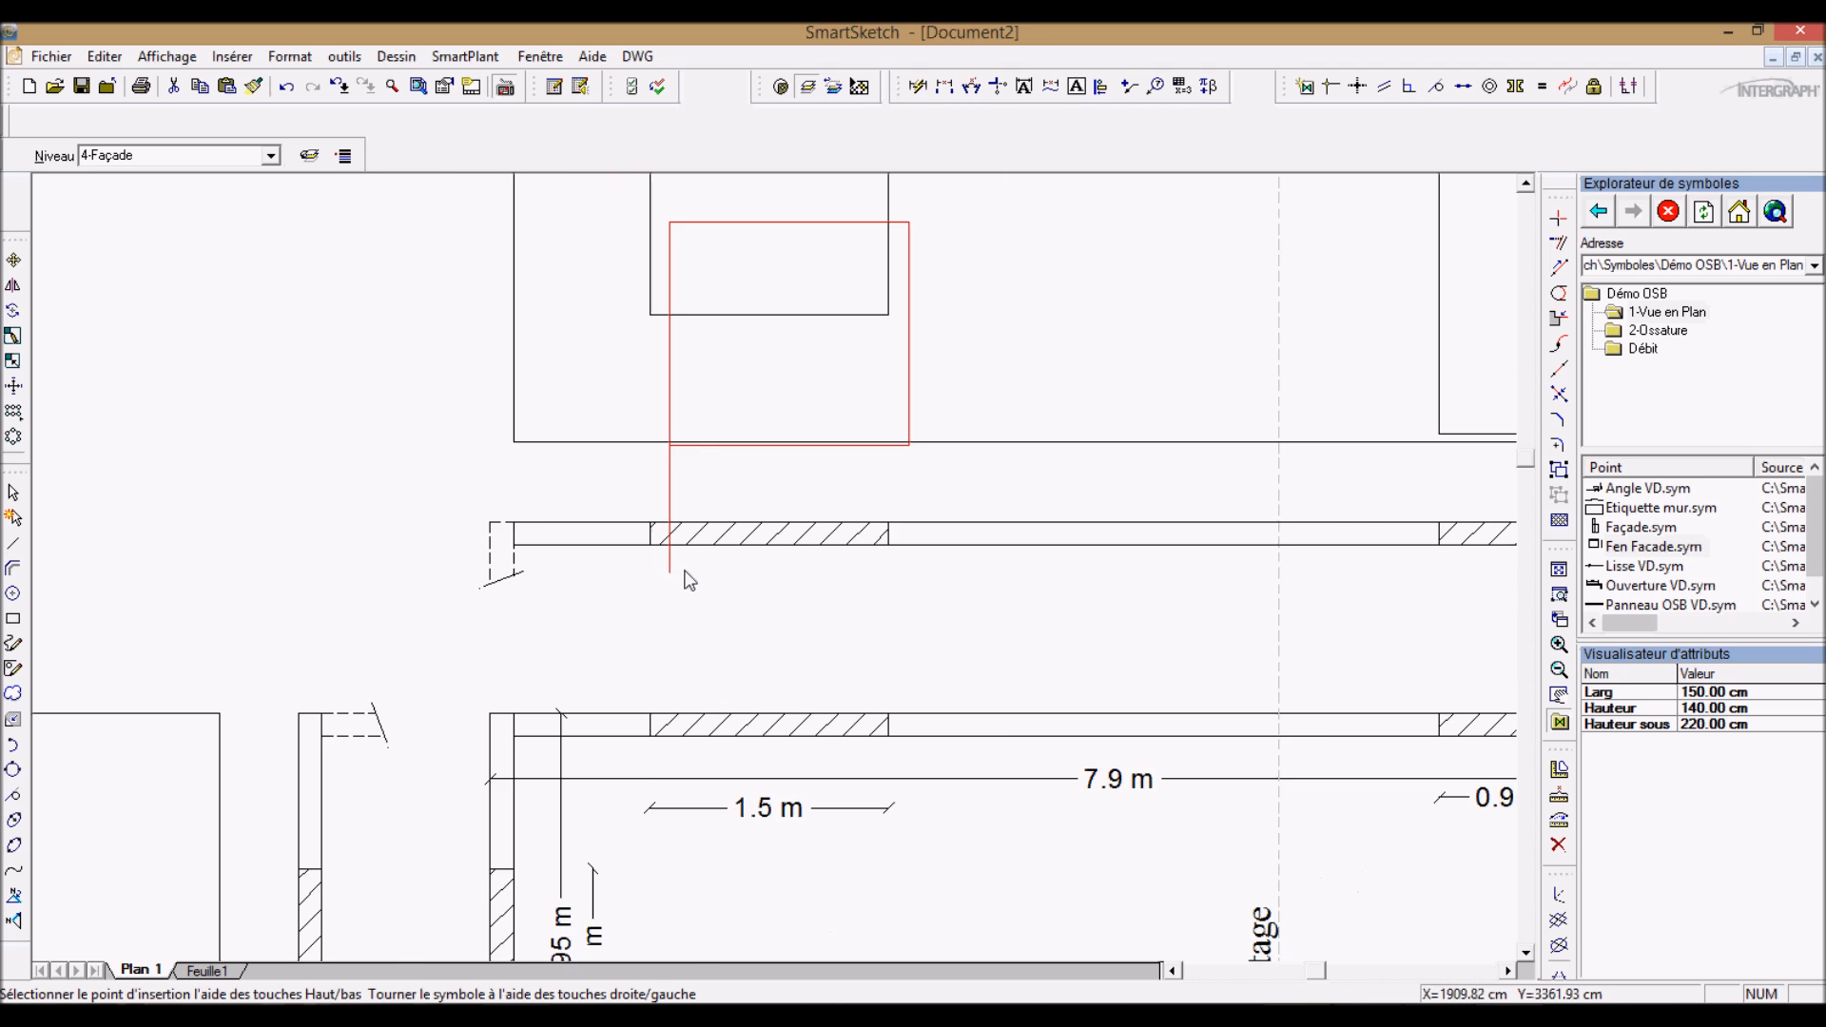
Step: Insert a Fen Facade symbol at the copied 2.95 m wall's opening with Larg and Hauteur both 100 cm
scroll(686, 589, "down", 2)
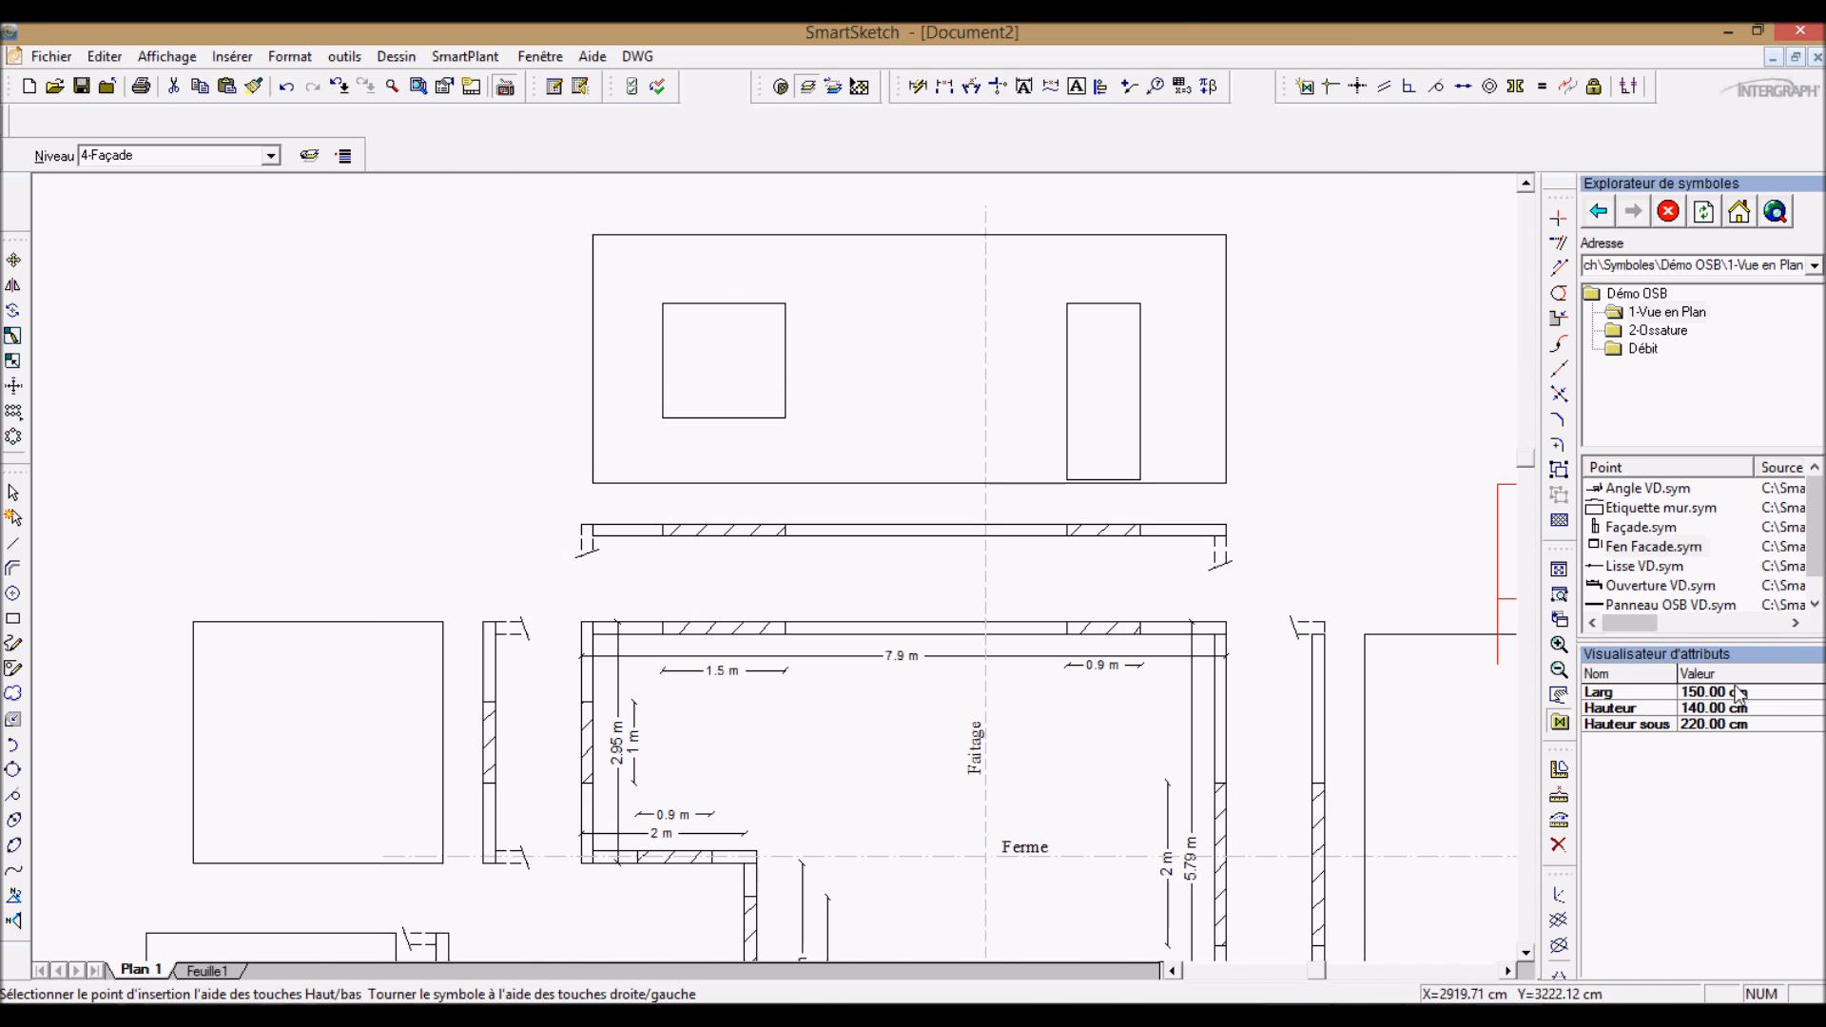
type("100")
key("Tab")
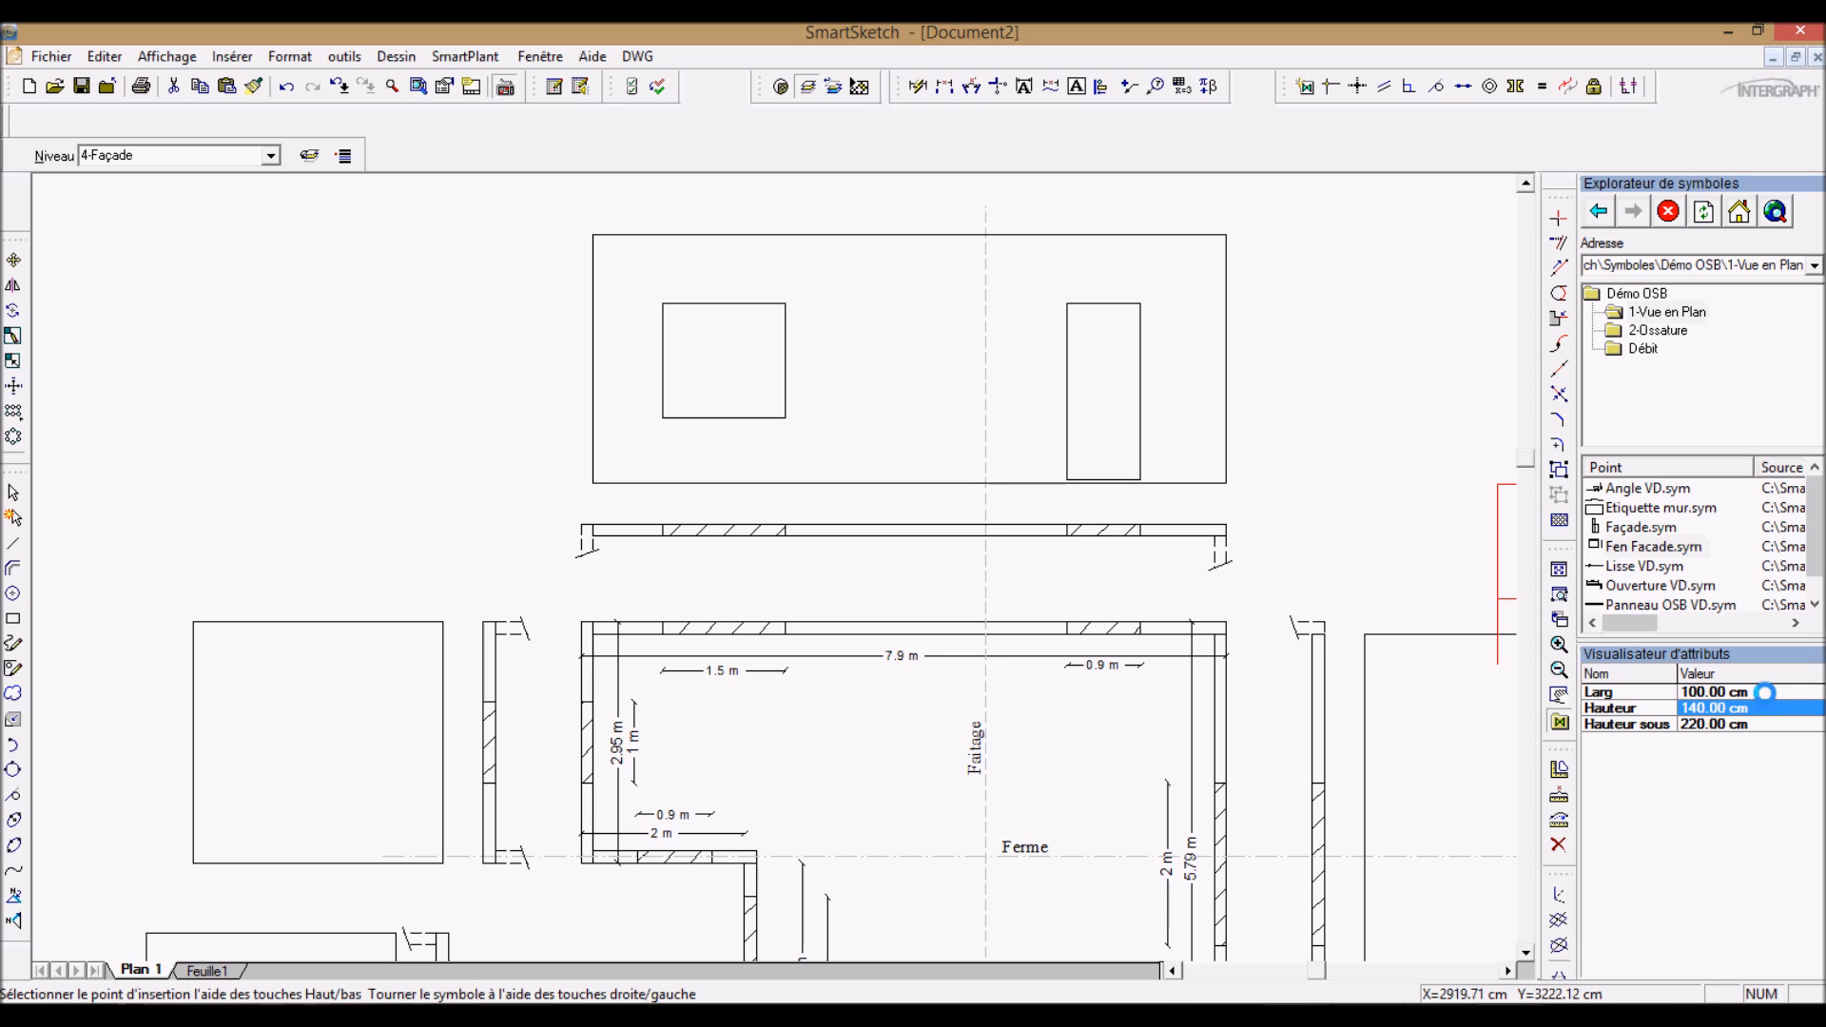
type("10")
key("Tab")
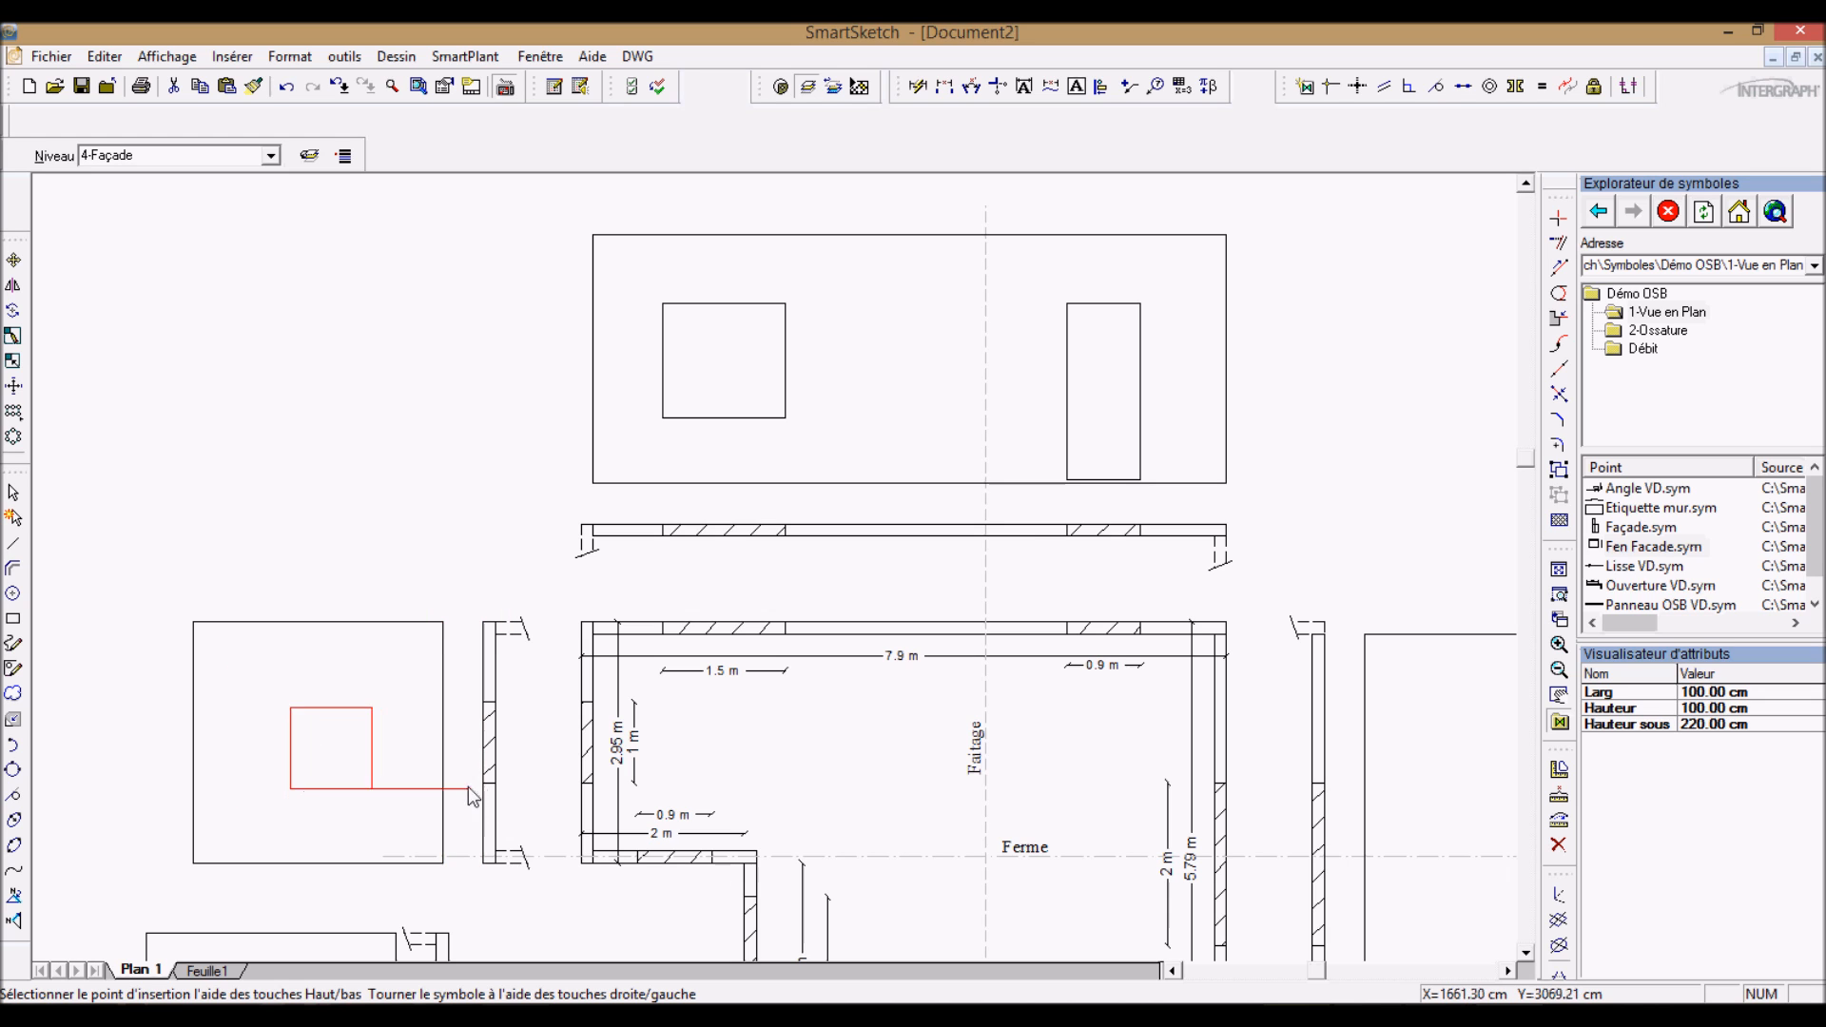
scroll(468, 786, "up", 3)
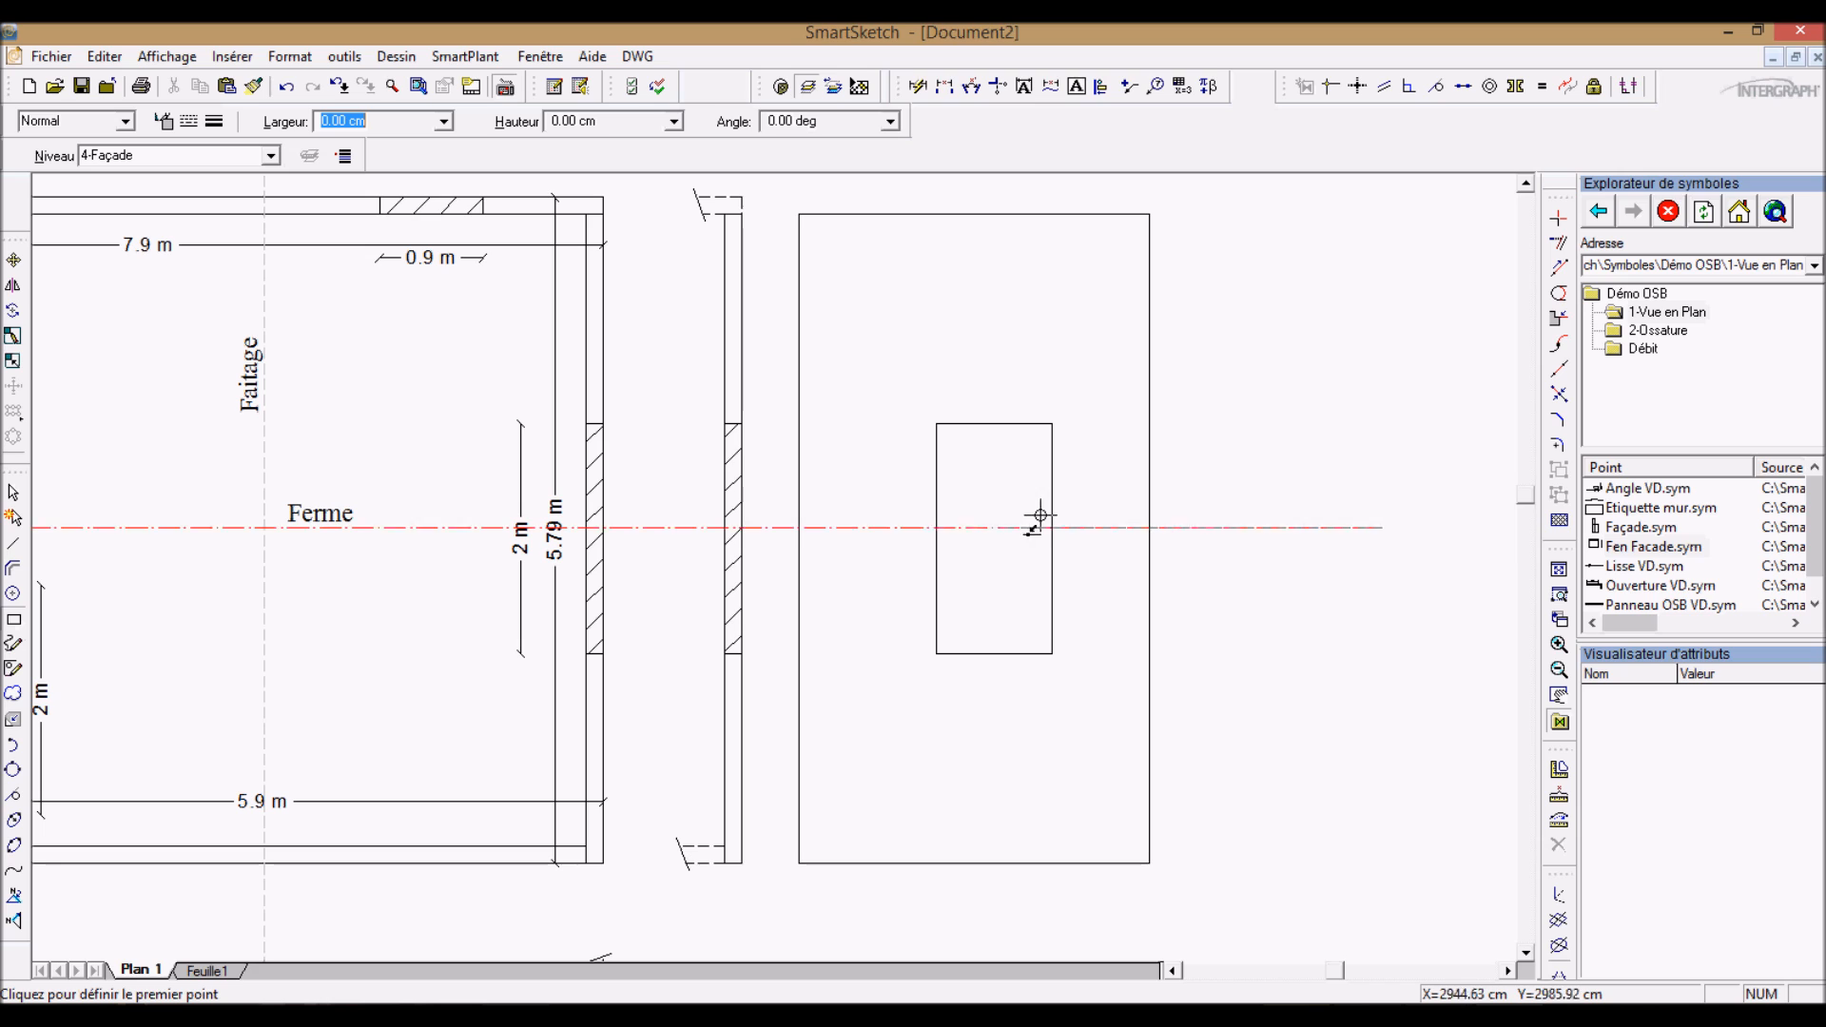
Step: Draw a rectangle 30 cm wide and 12 cm high in the right-hand façade, between the window and the outer edge
left_click(1108, 494)
type("30")
key("Tab")
left_click(1129, 501)
key("Return")
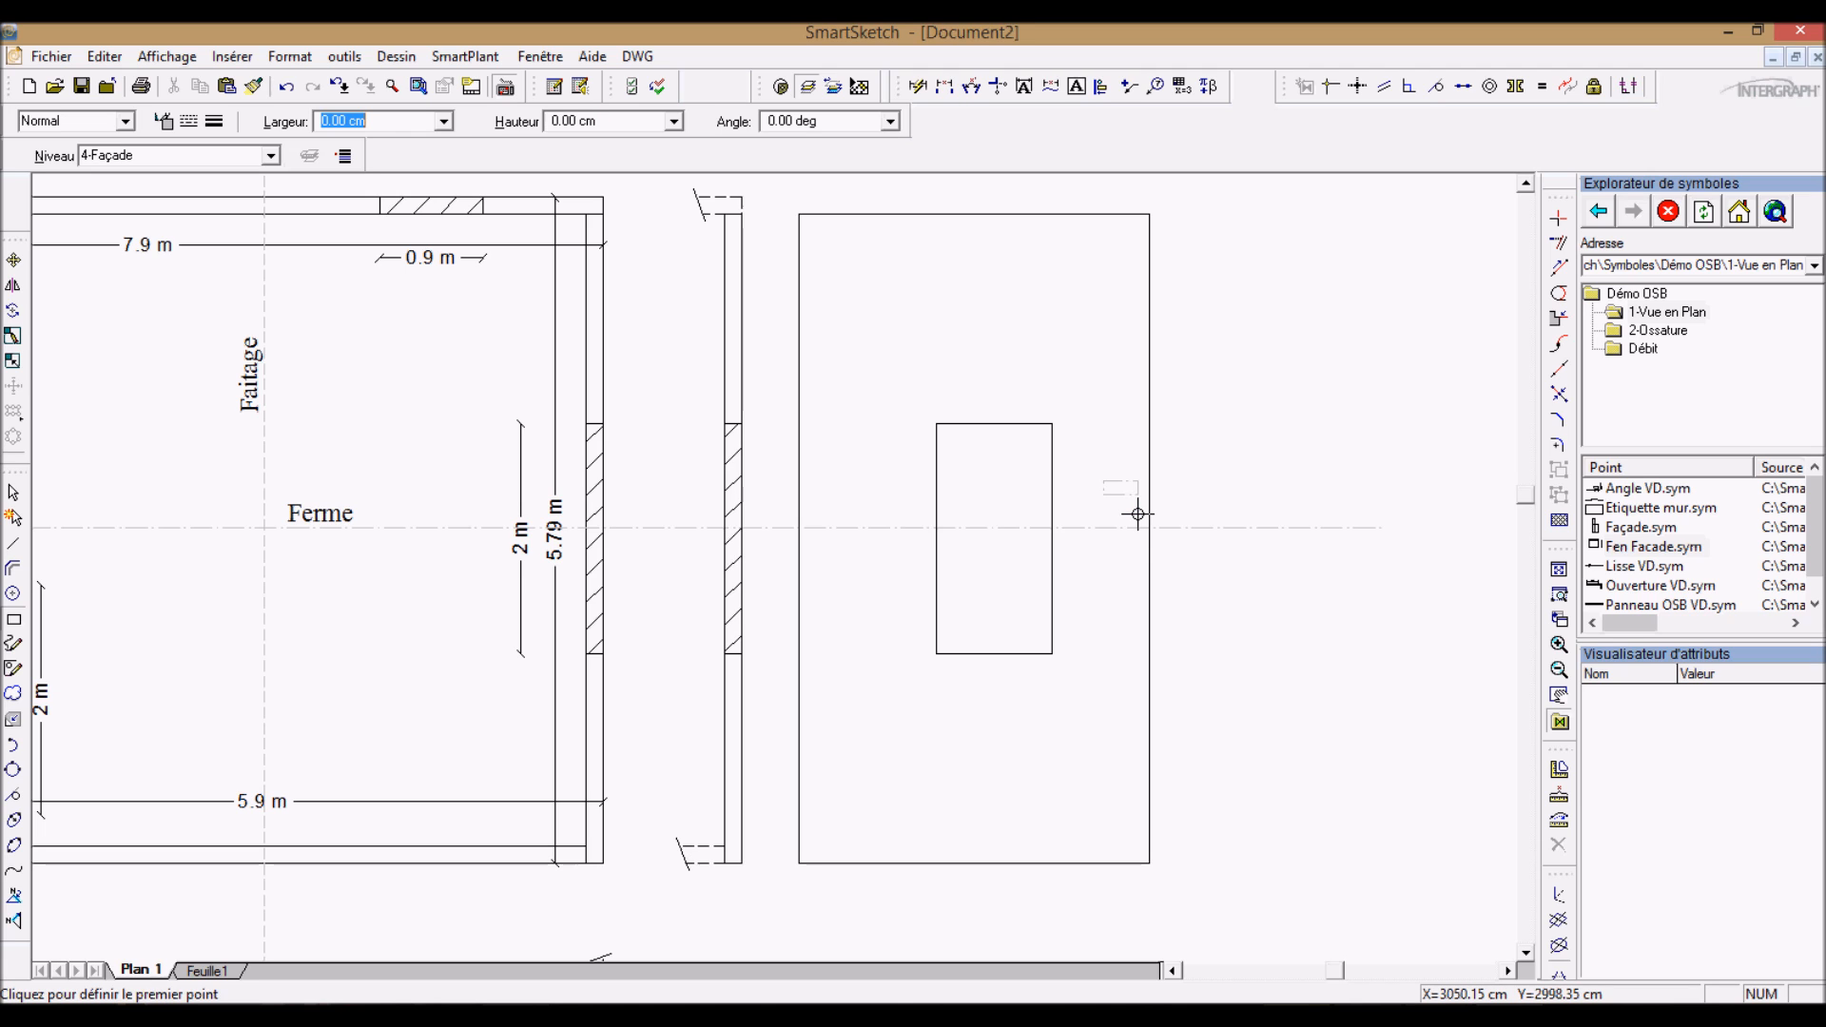
Step: Move the small rectangle by its right midpoint to where the Ferme axis crosses the façade's outer edge
scroll(1146, 487, "up", 1)
scroll(1147, 487, "up", 1)
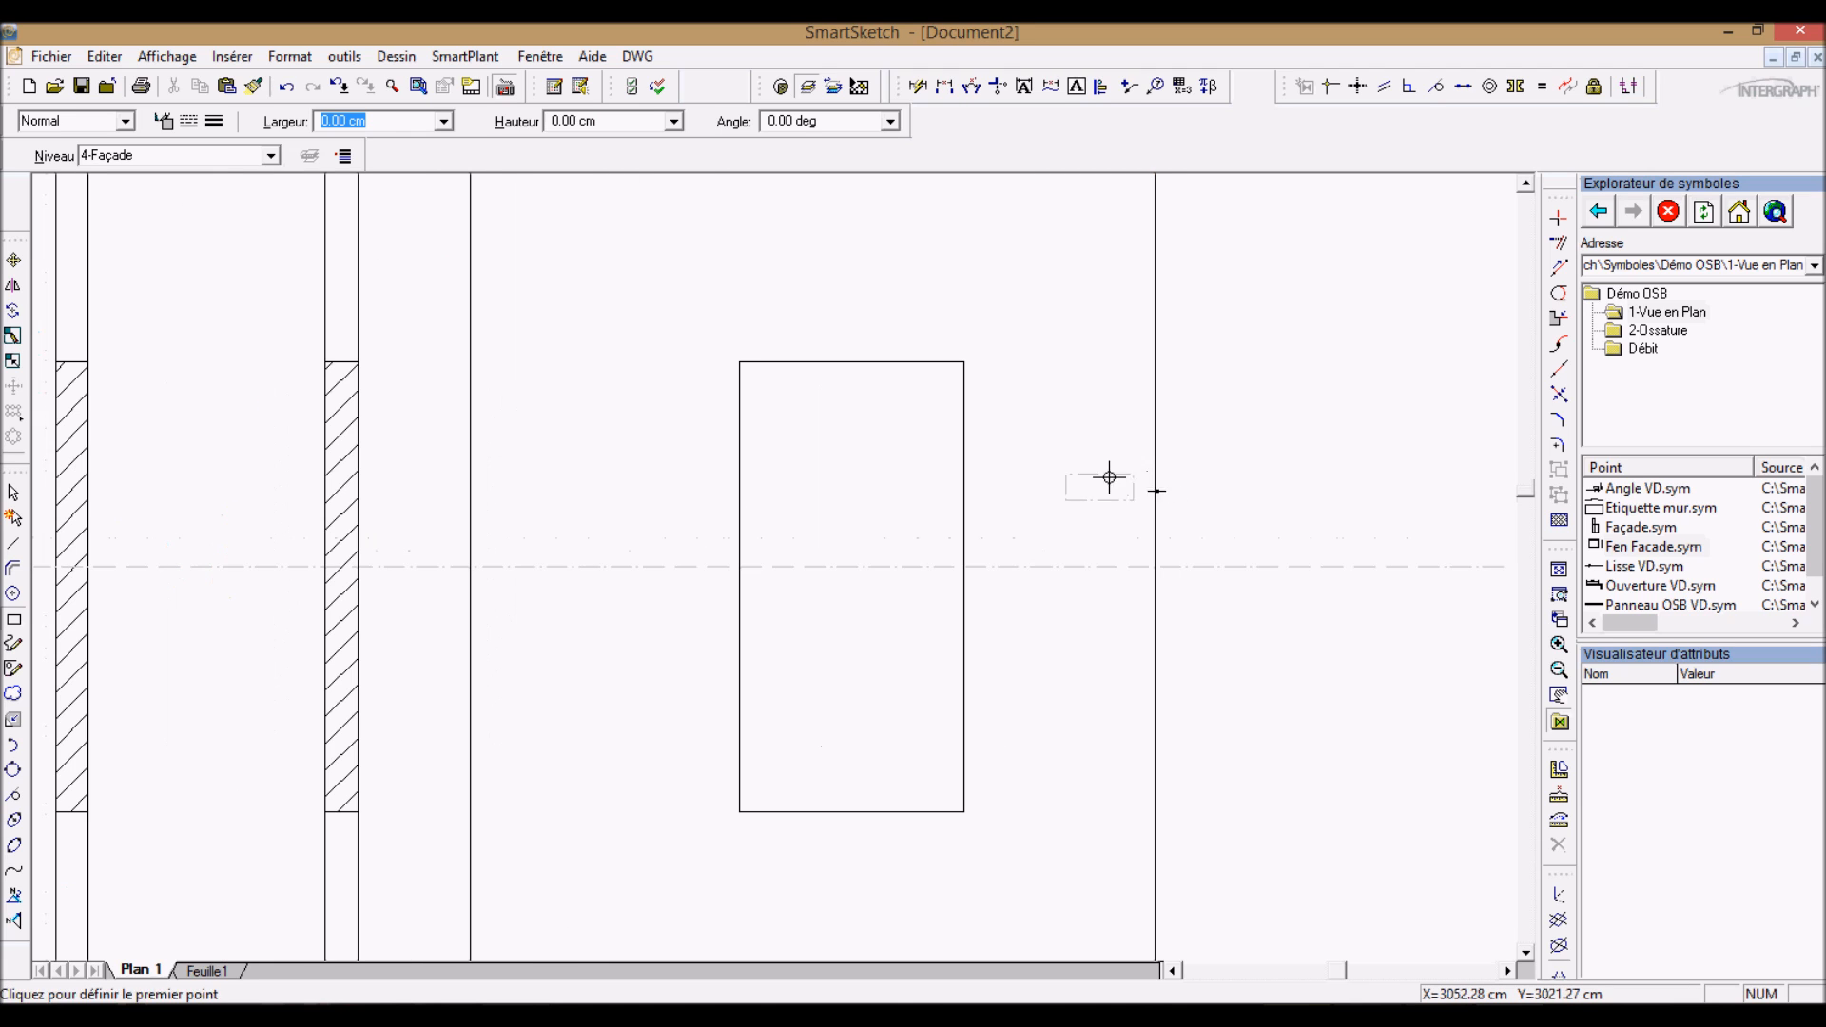
key("Escape")
left_click_drag(1028, 440, 1179, 532)
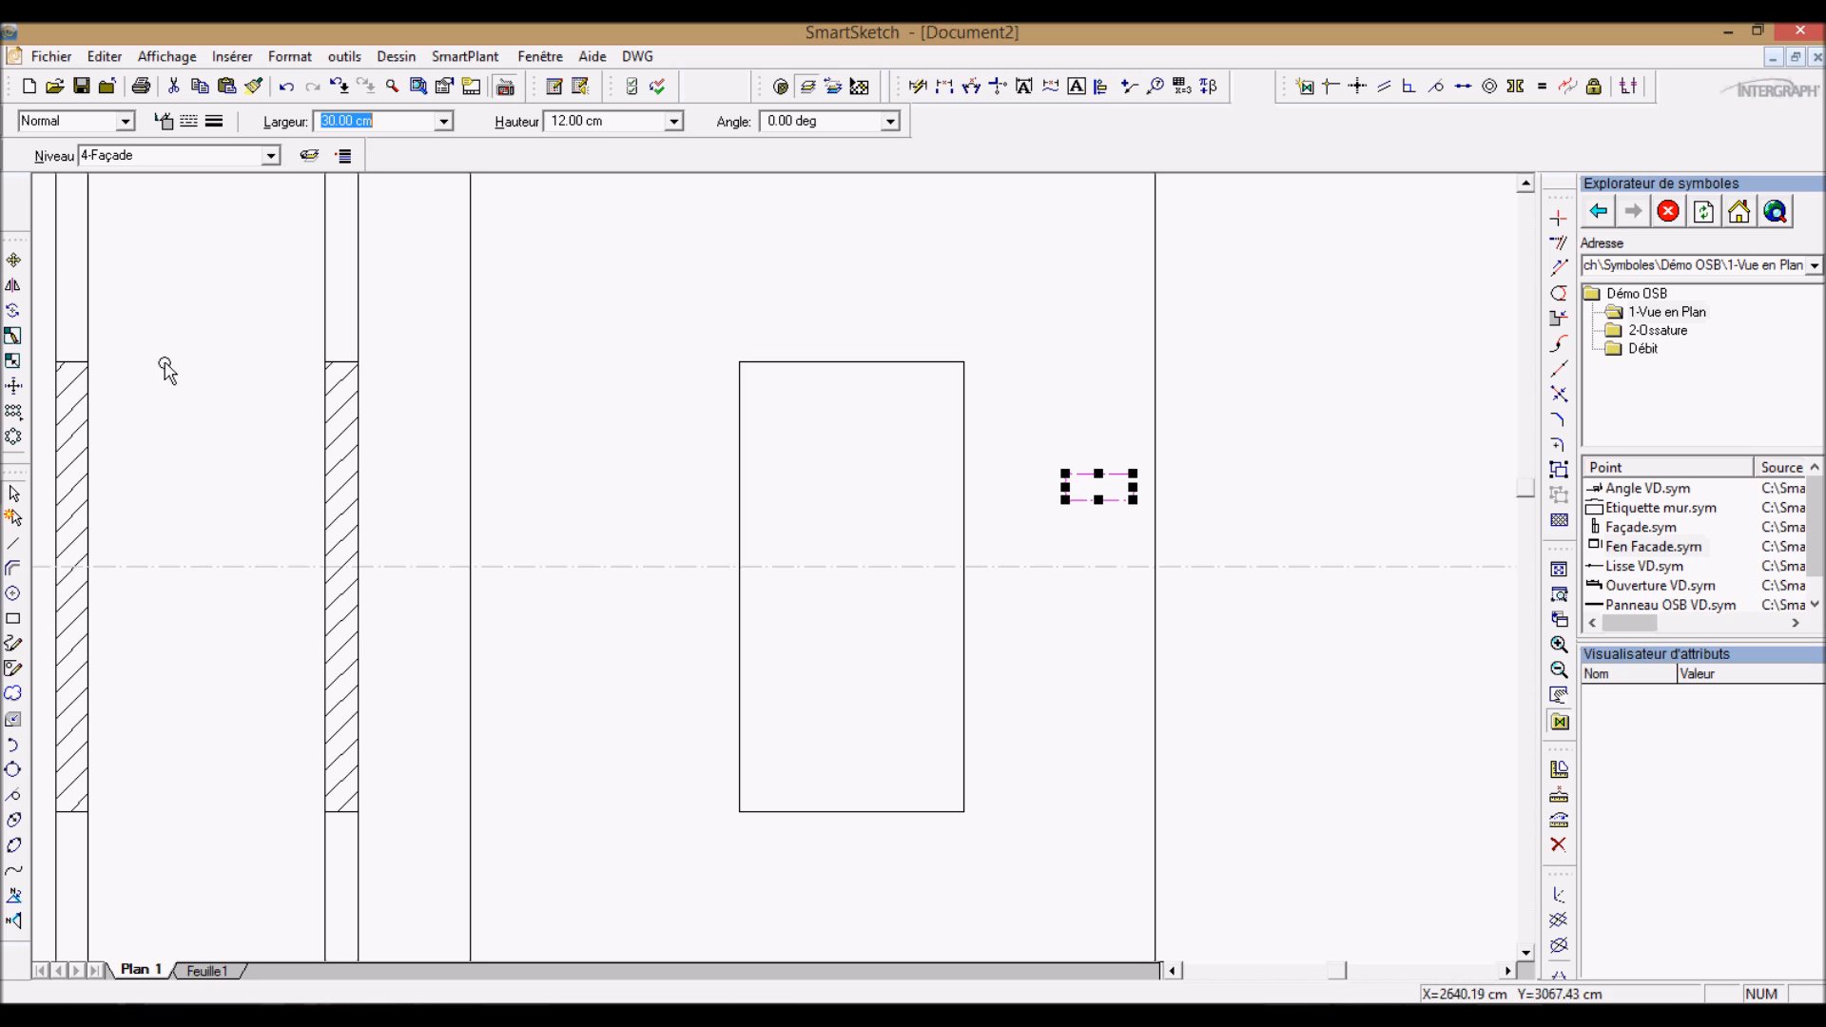
left_click(15, 262)
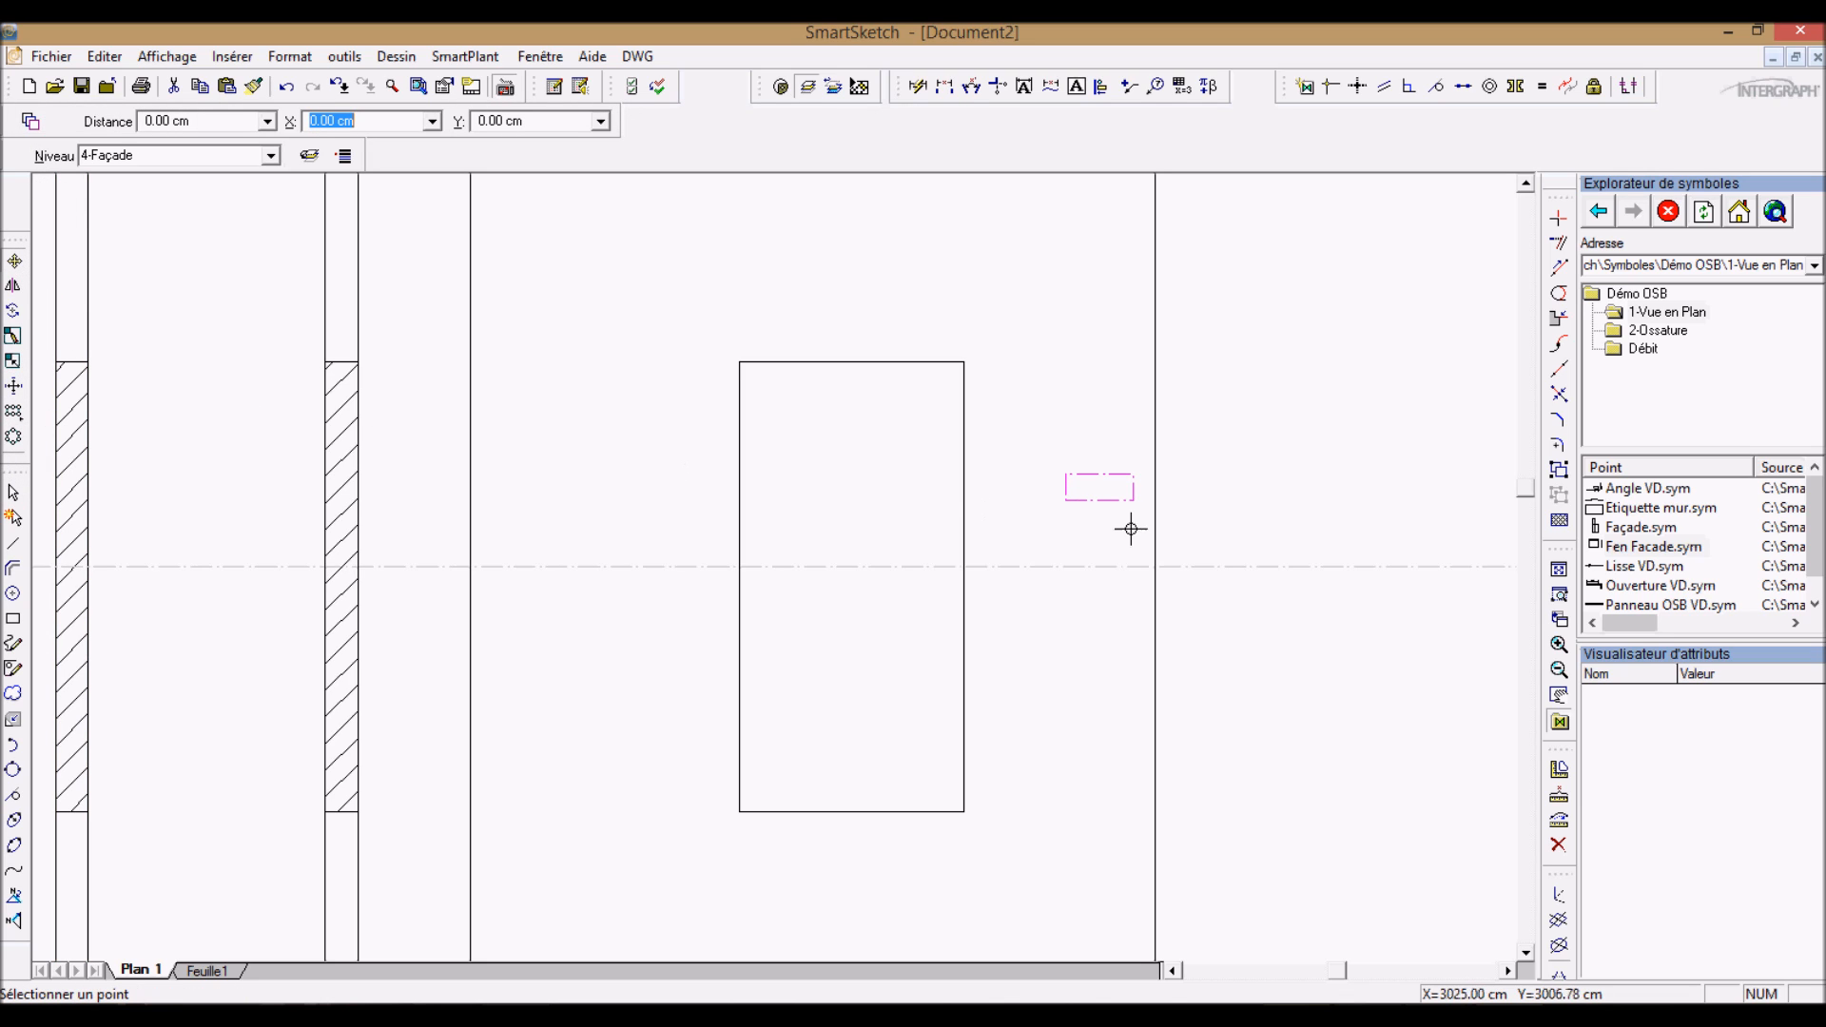
left_click(1133, 489)
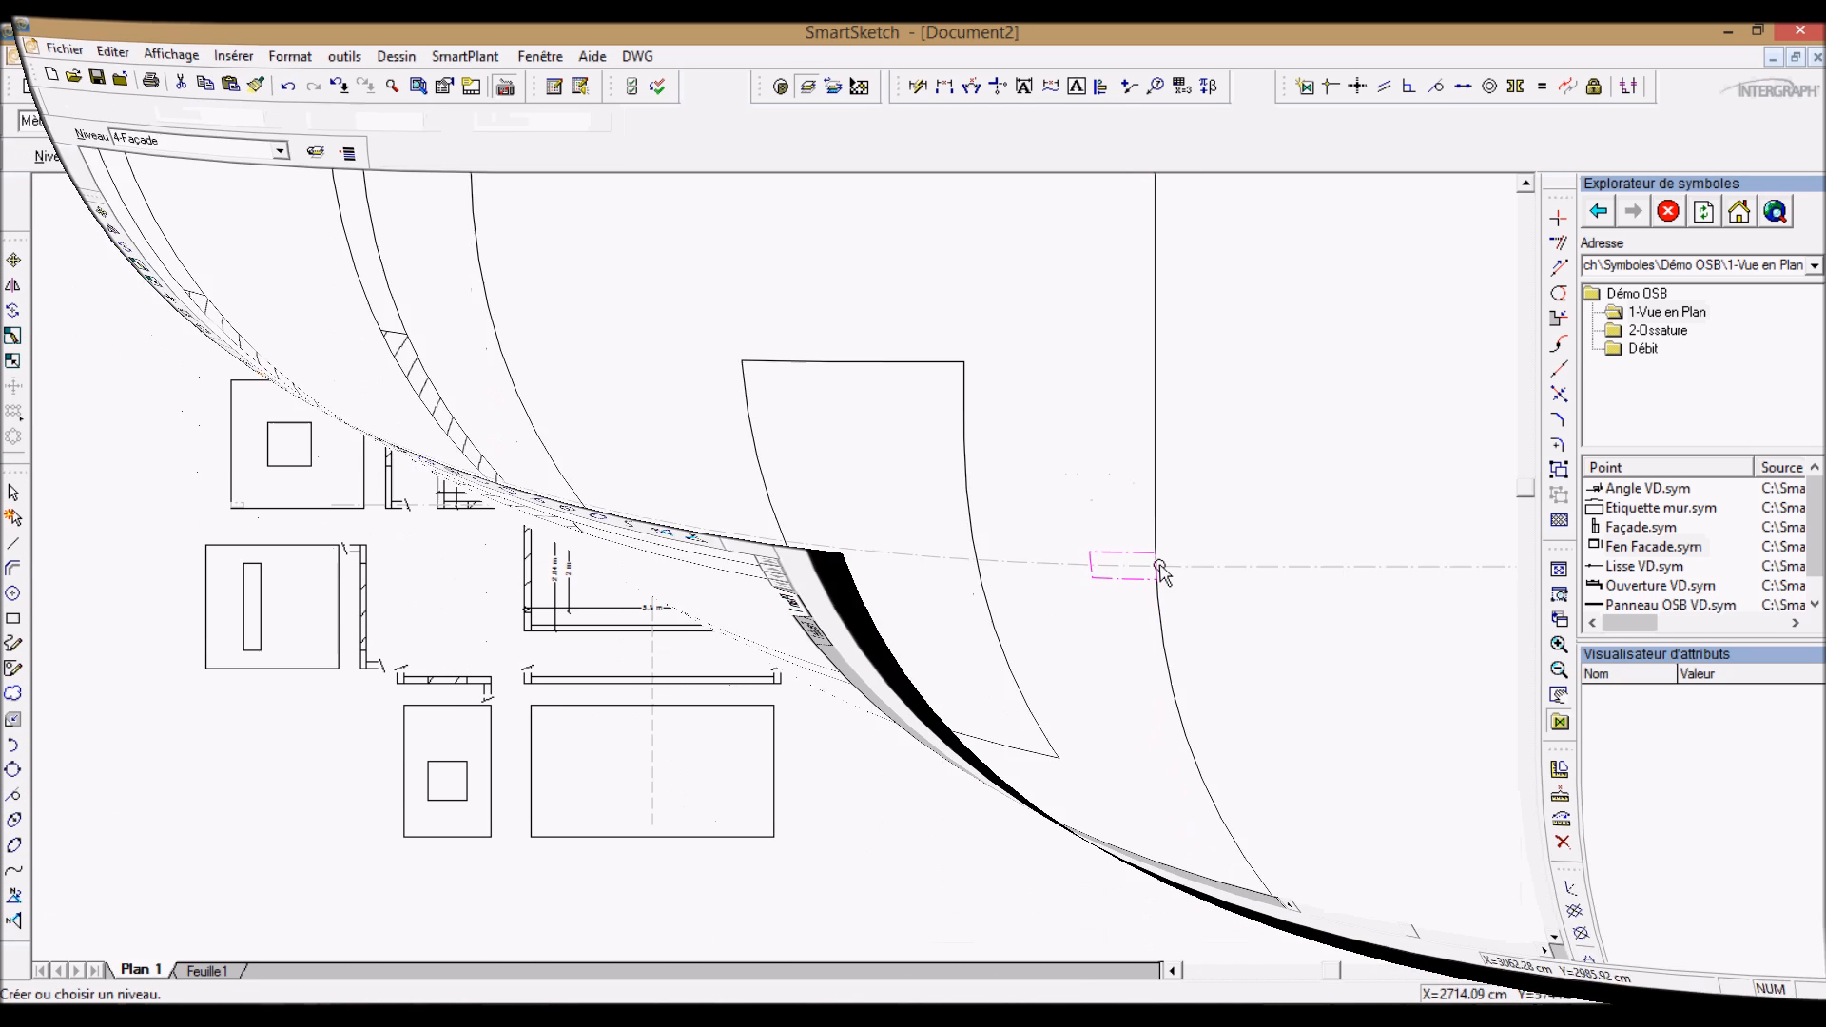
Step: Activate level 6-Cotation and attach a boxed callout reading Mur 01 to the top edge of the upper façade
left_click(158, 247)
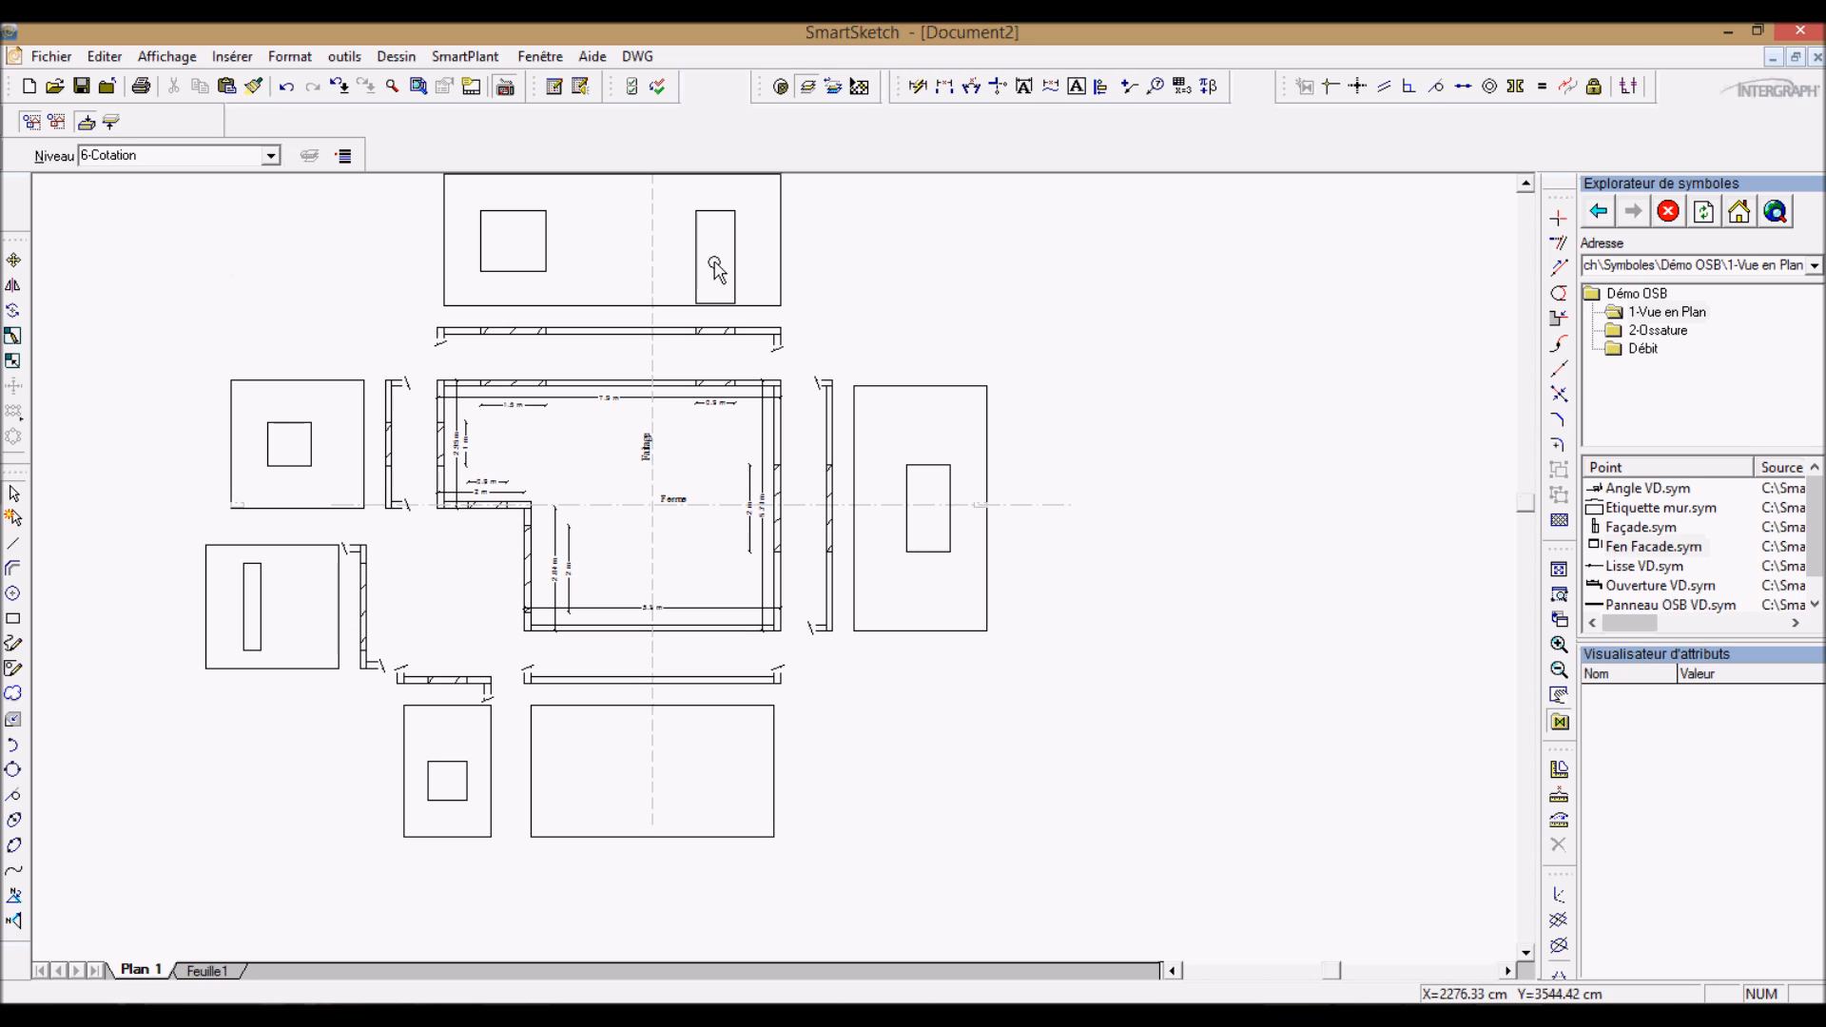
left_click(1154, 86)
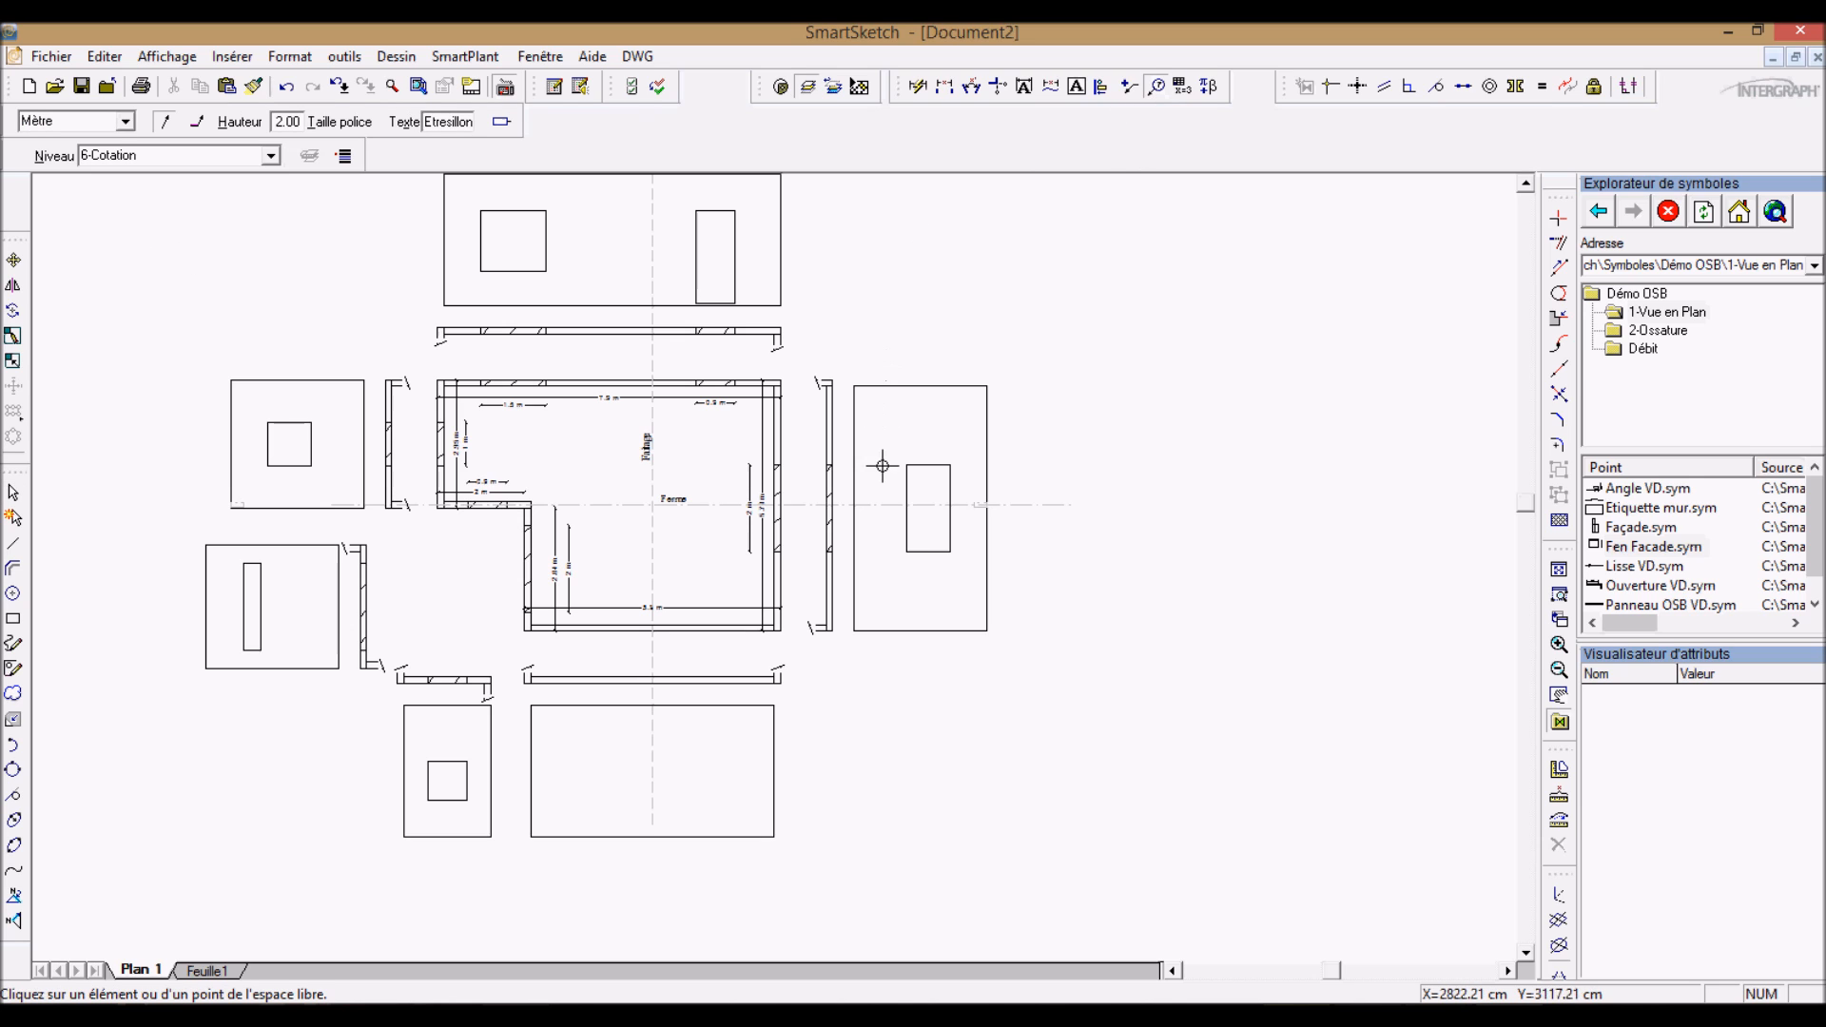
scroll(882, 466, "down", 1)
scroll(582, 277, "up", 3)
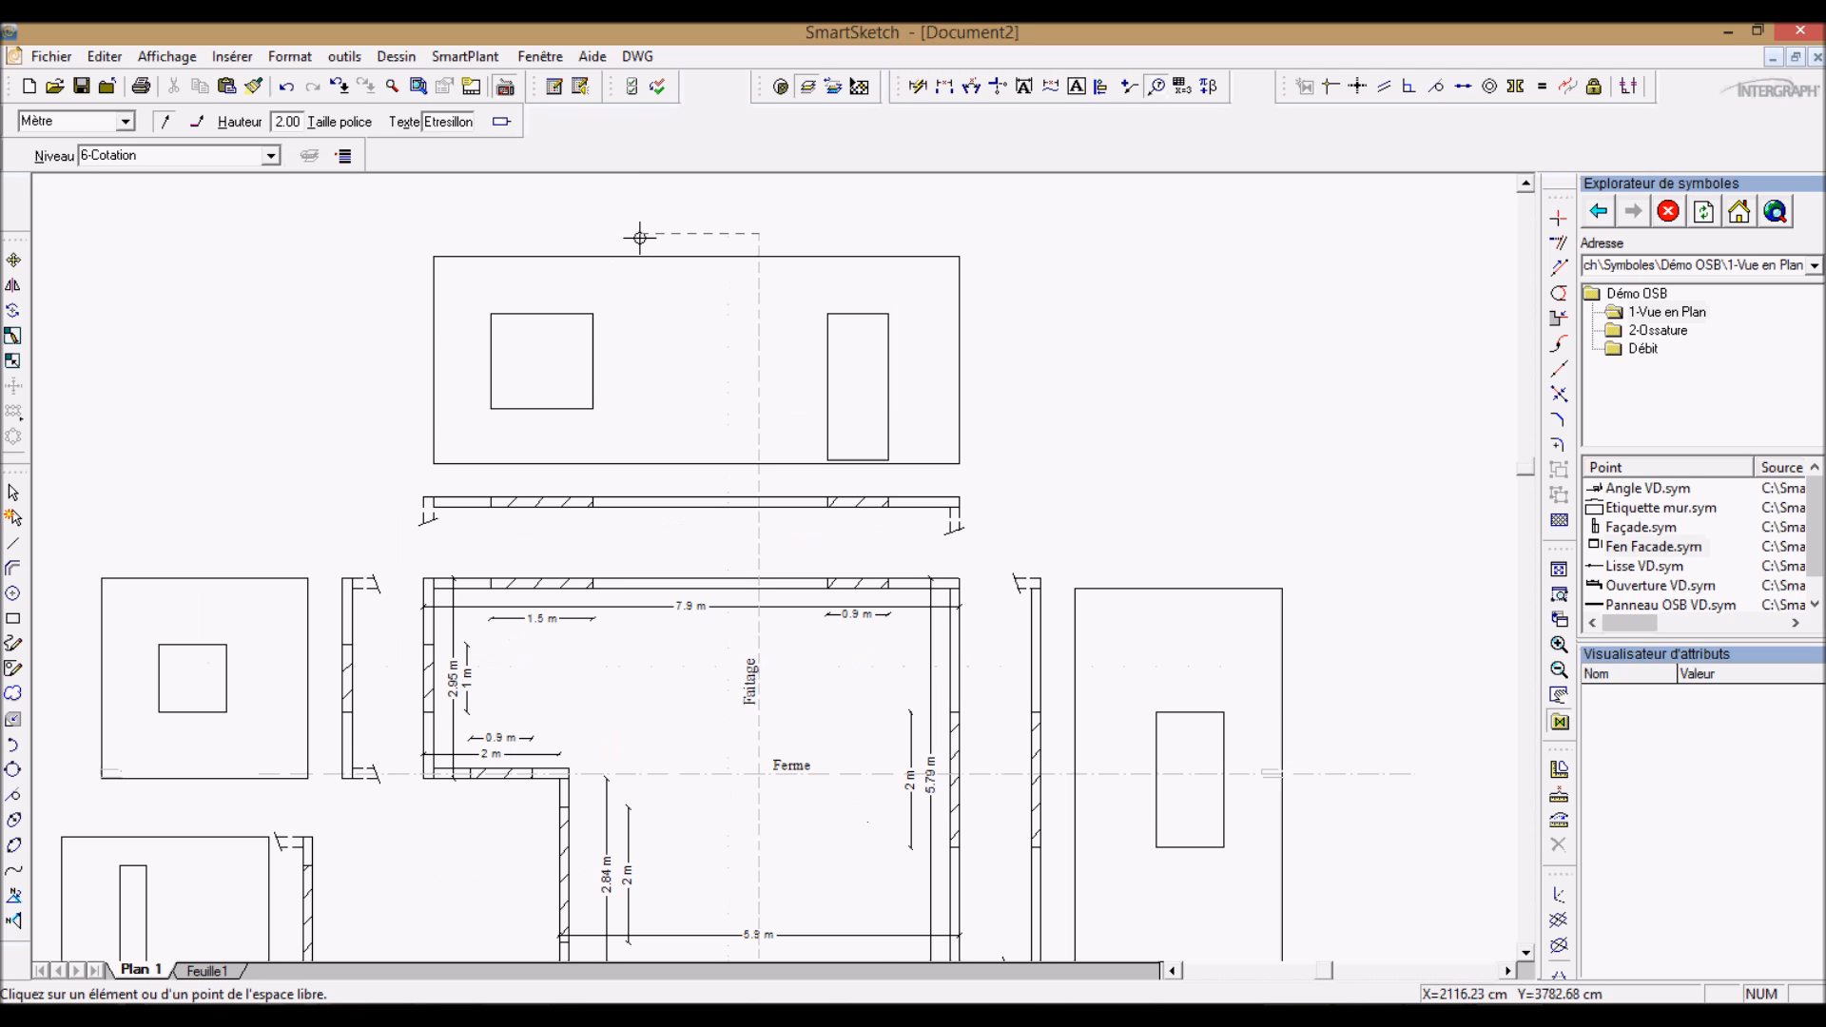
double_click(428, 122)
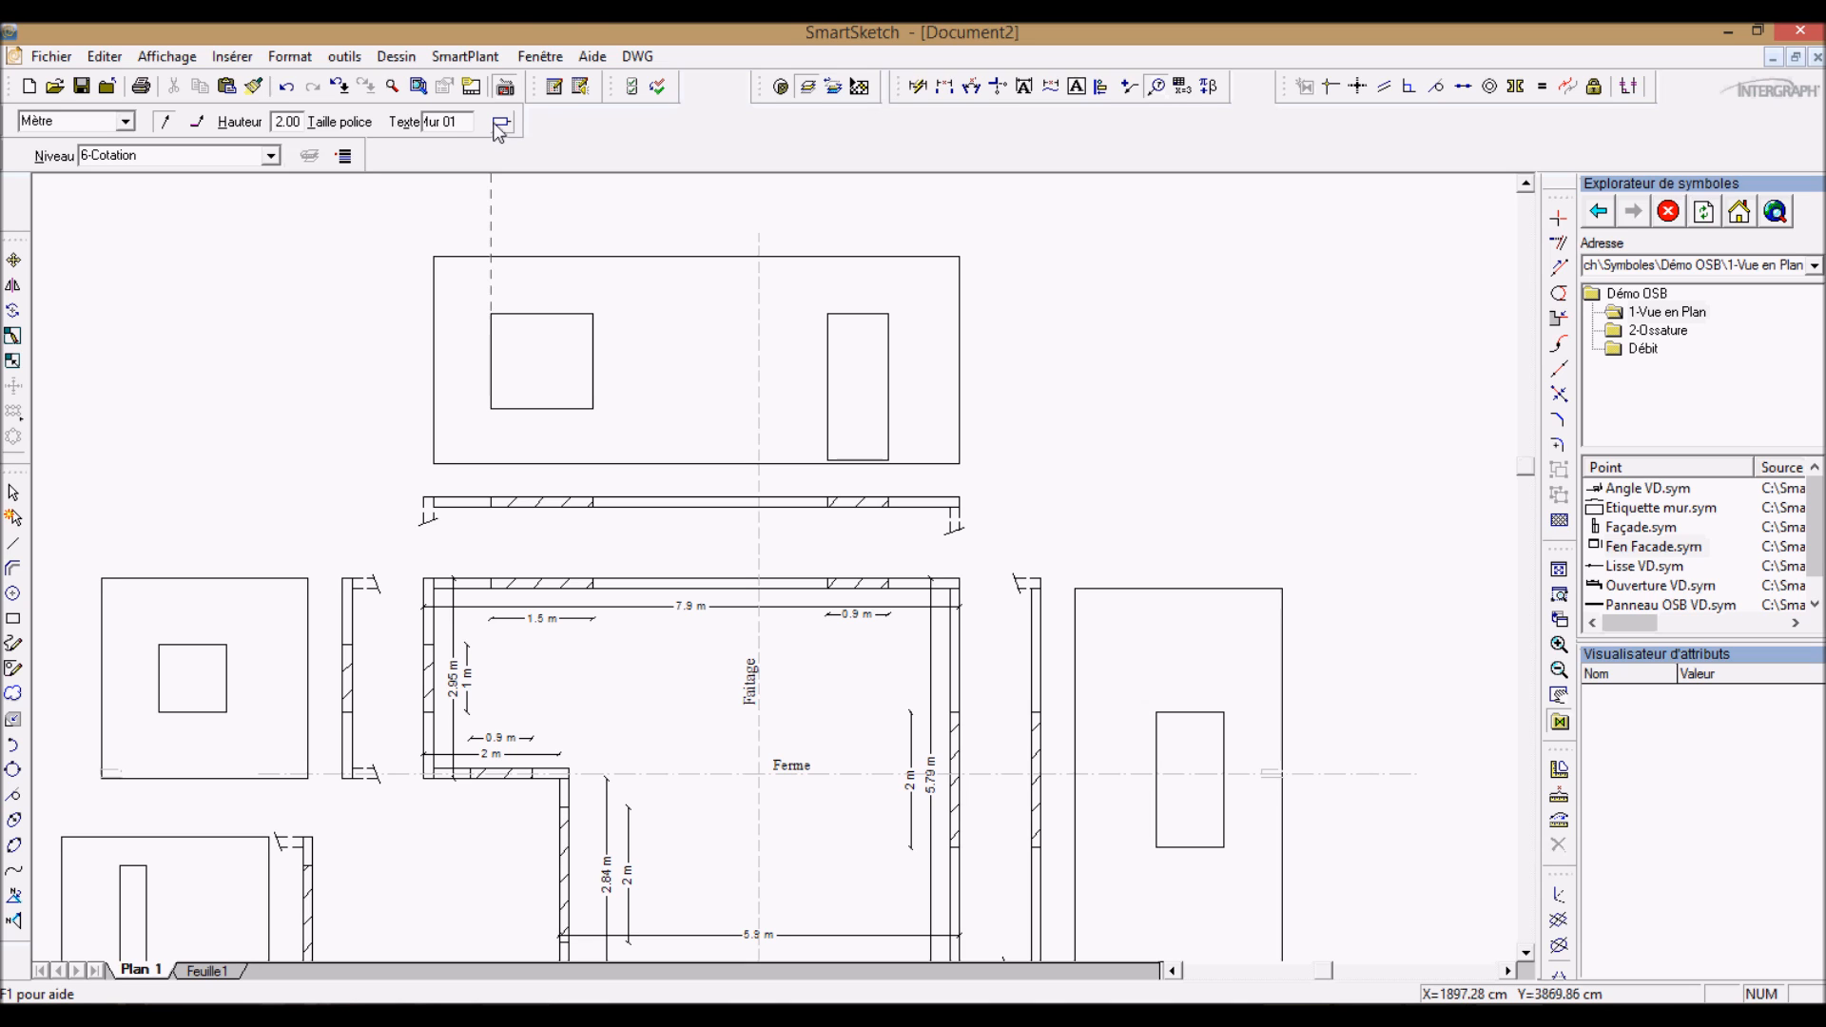
left_click(506, 87)
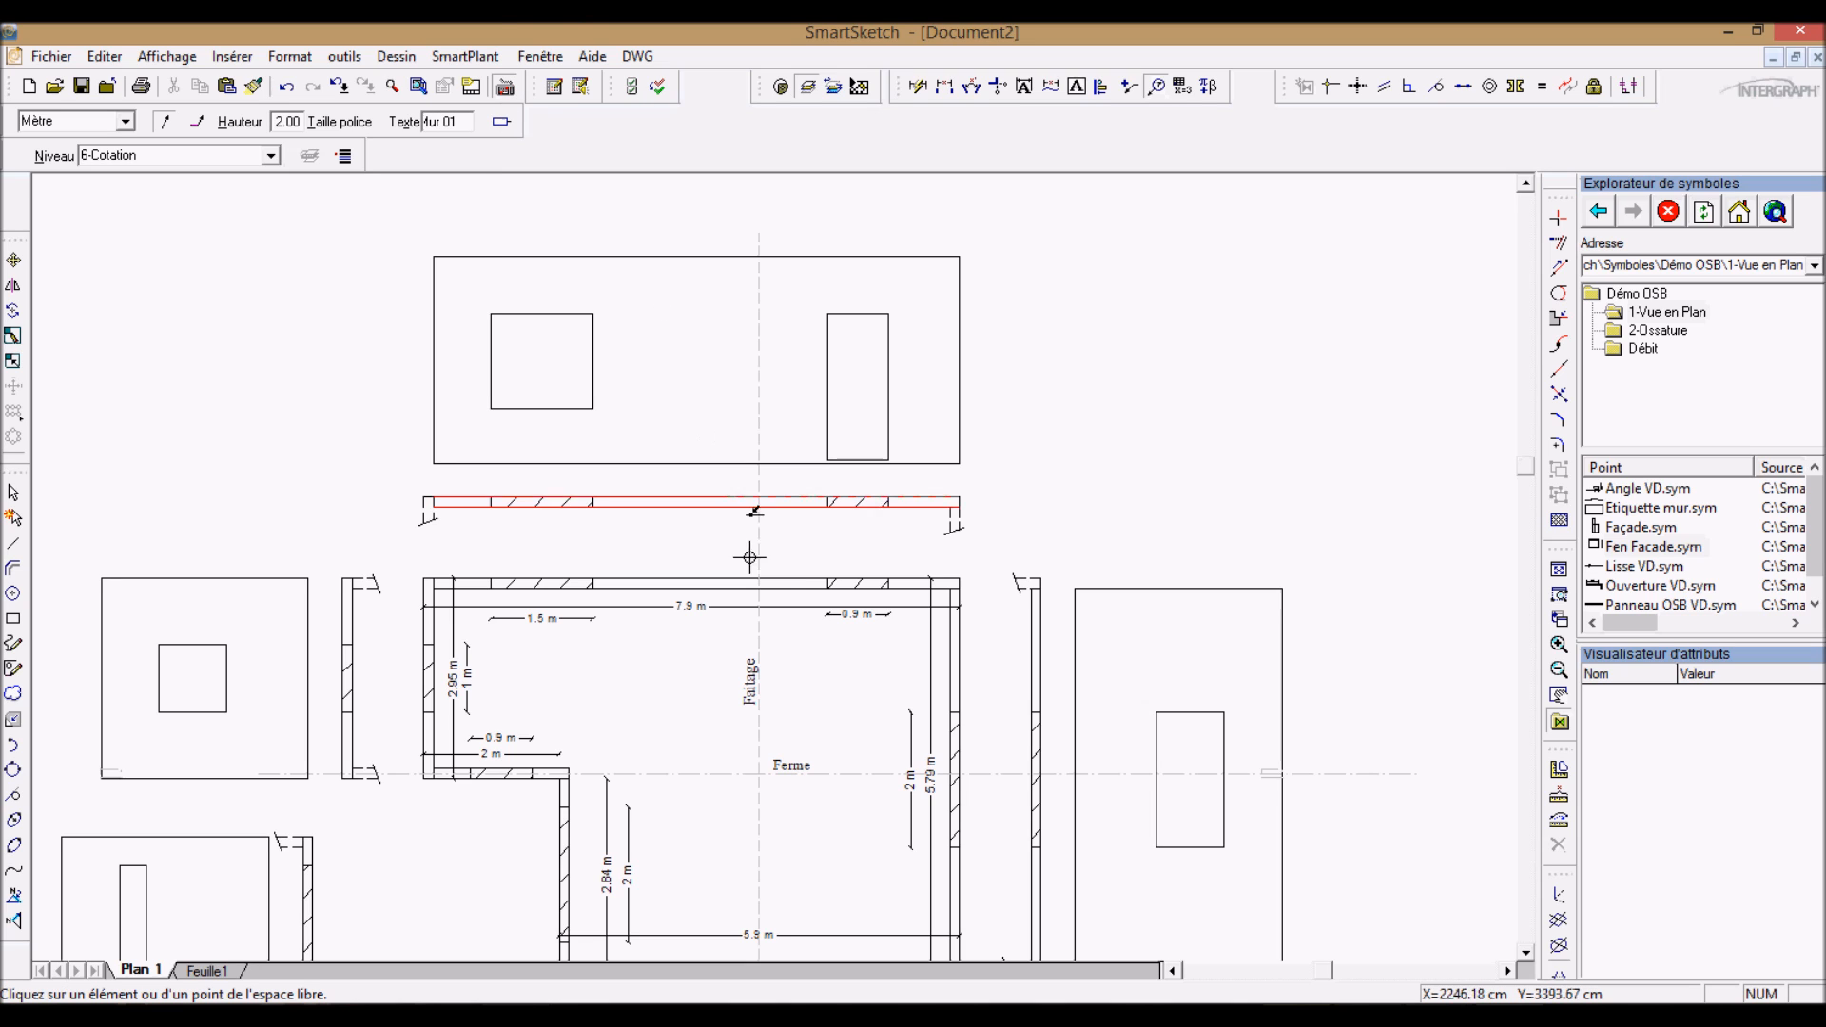
left_click(733, 254)
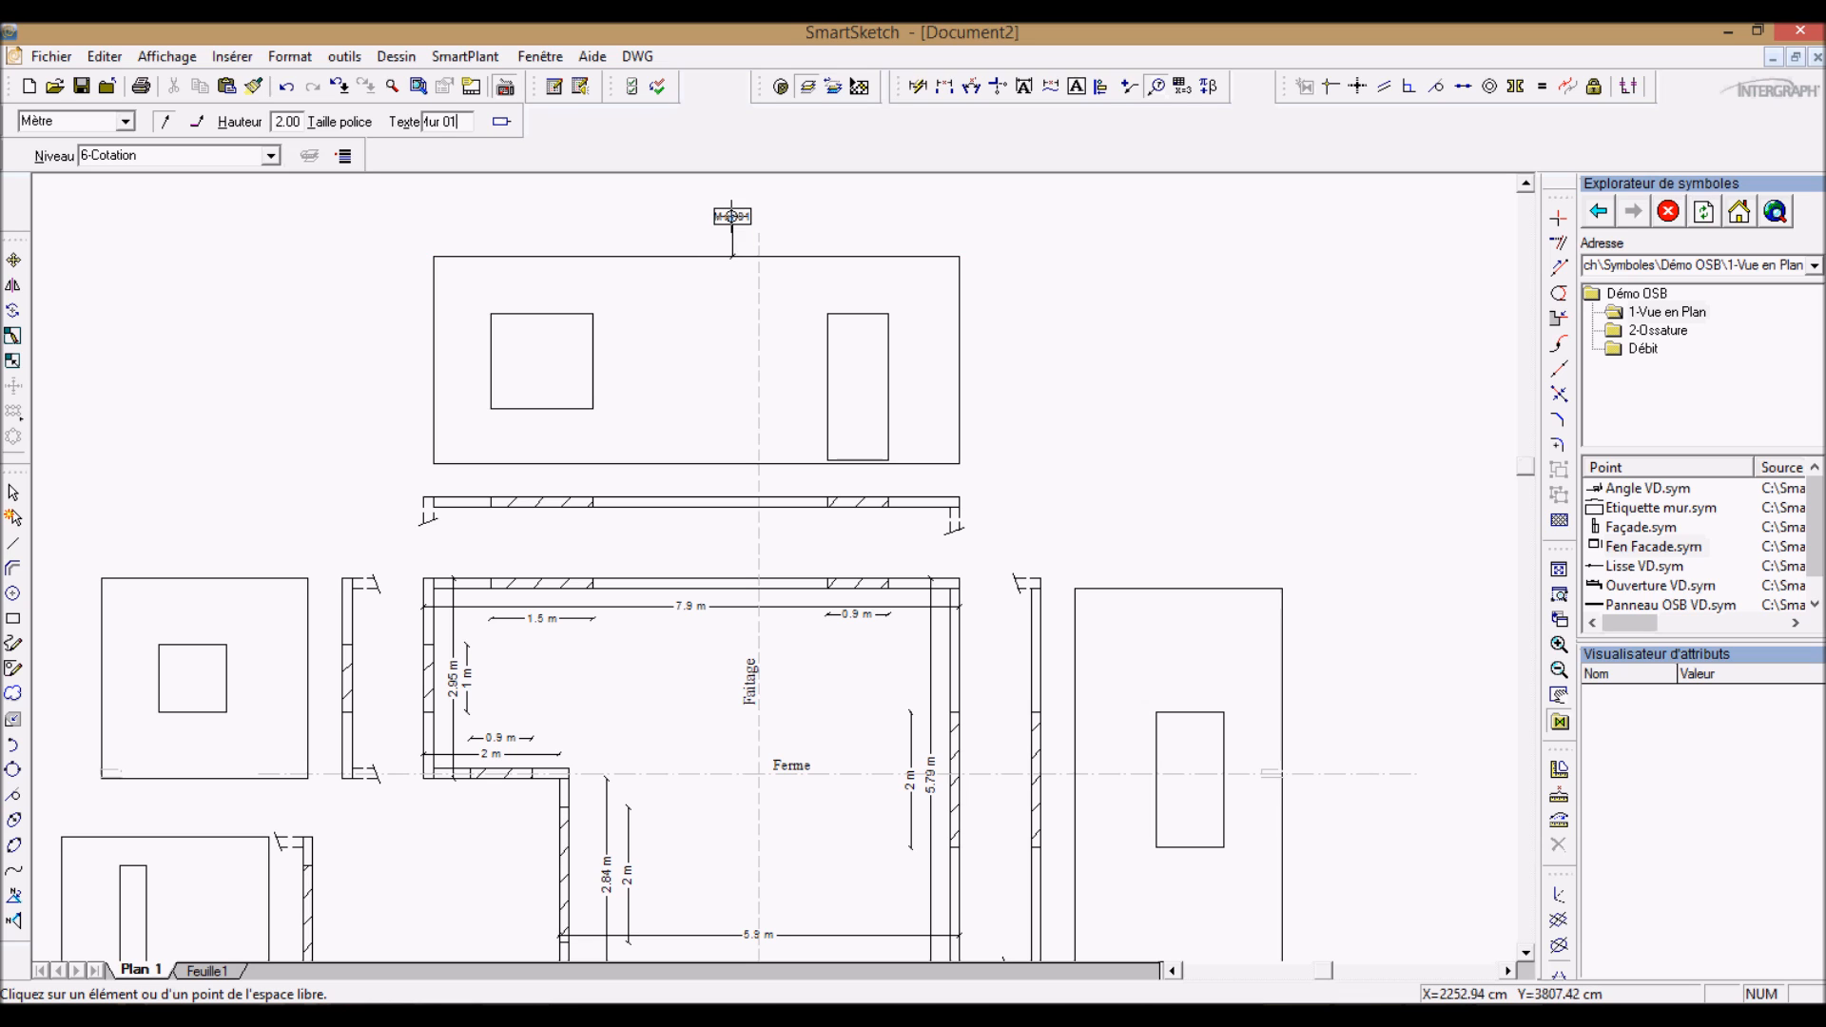
Step: Attach a boxed Mur 01 callout to the inner face of the floor plan's upper wall
left_click(731, 590)
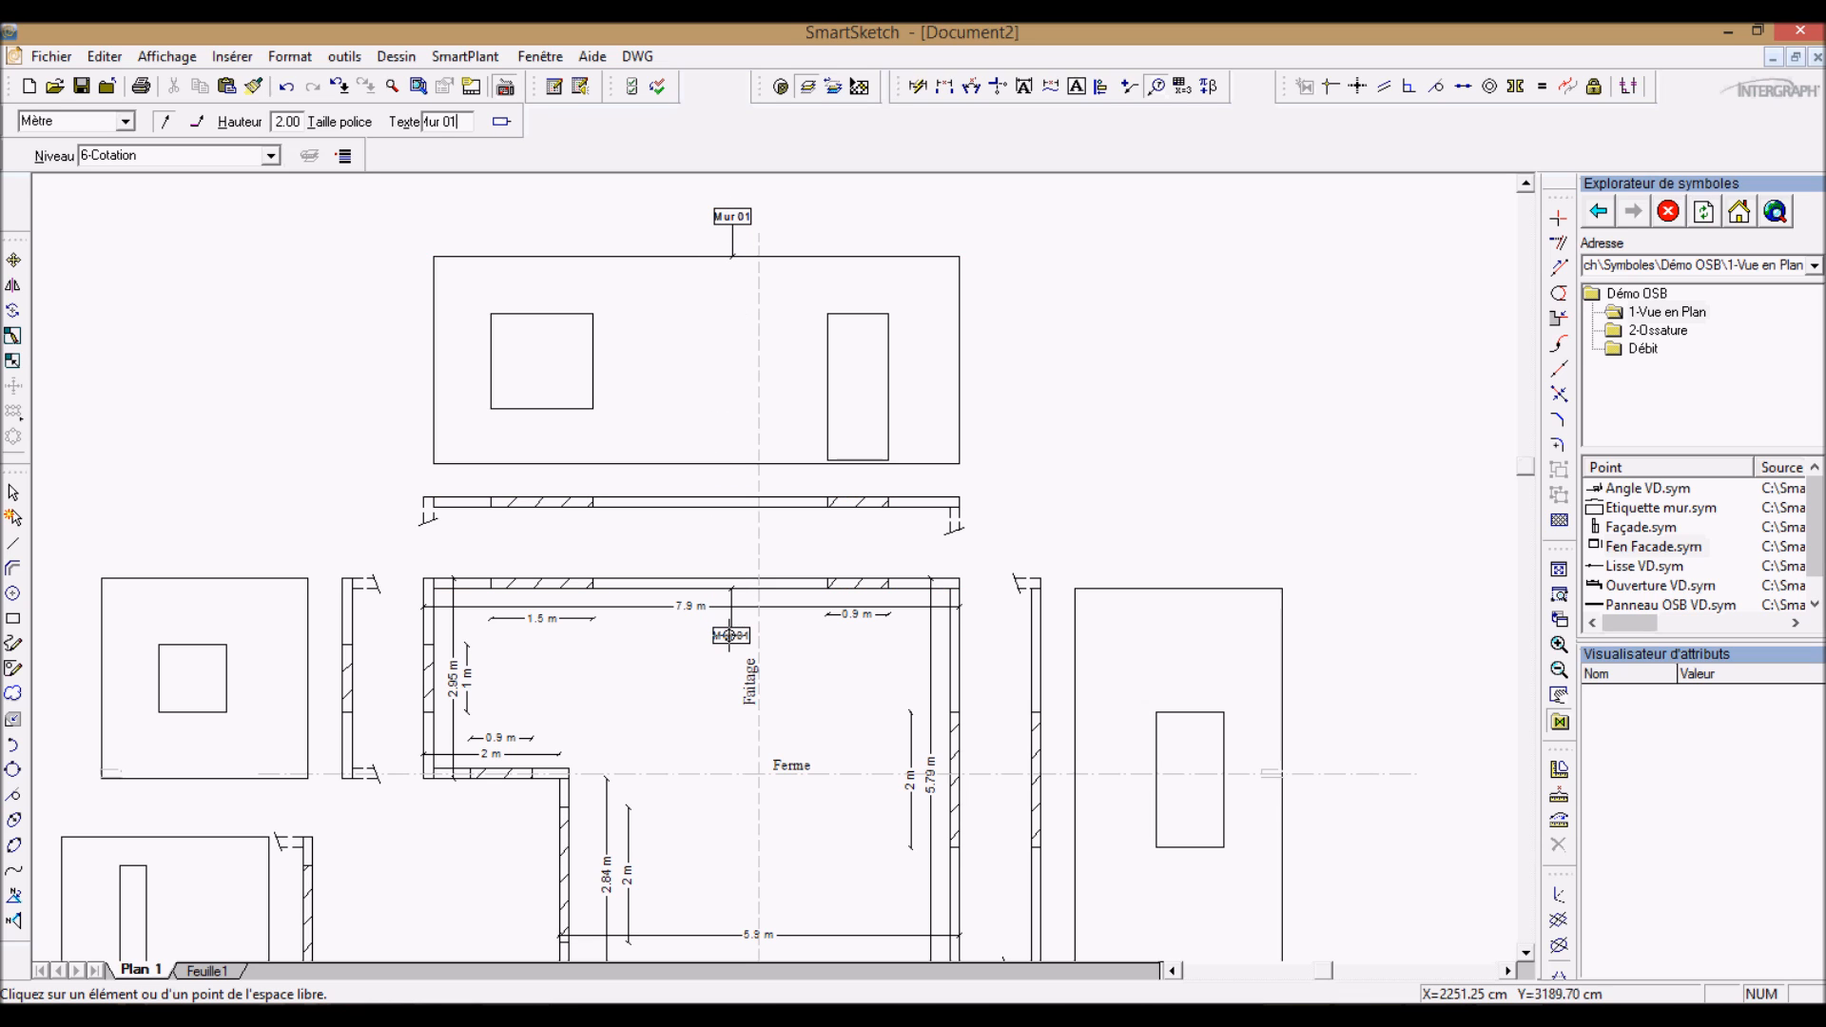
left_click(729, 635)
left_click(433, 631)
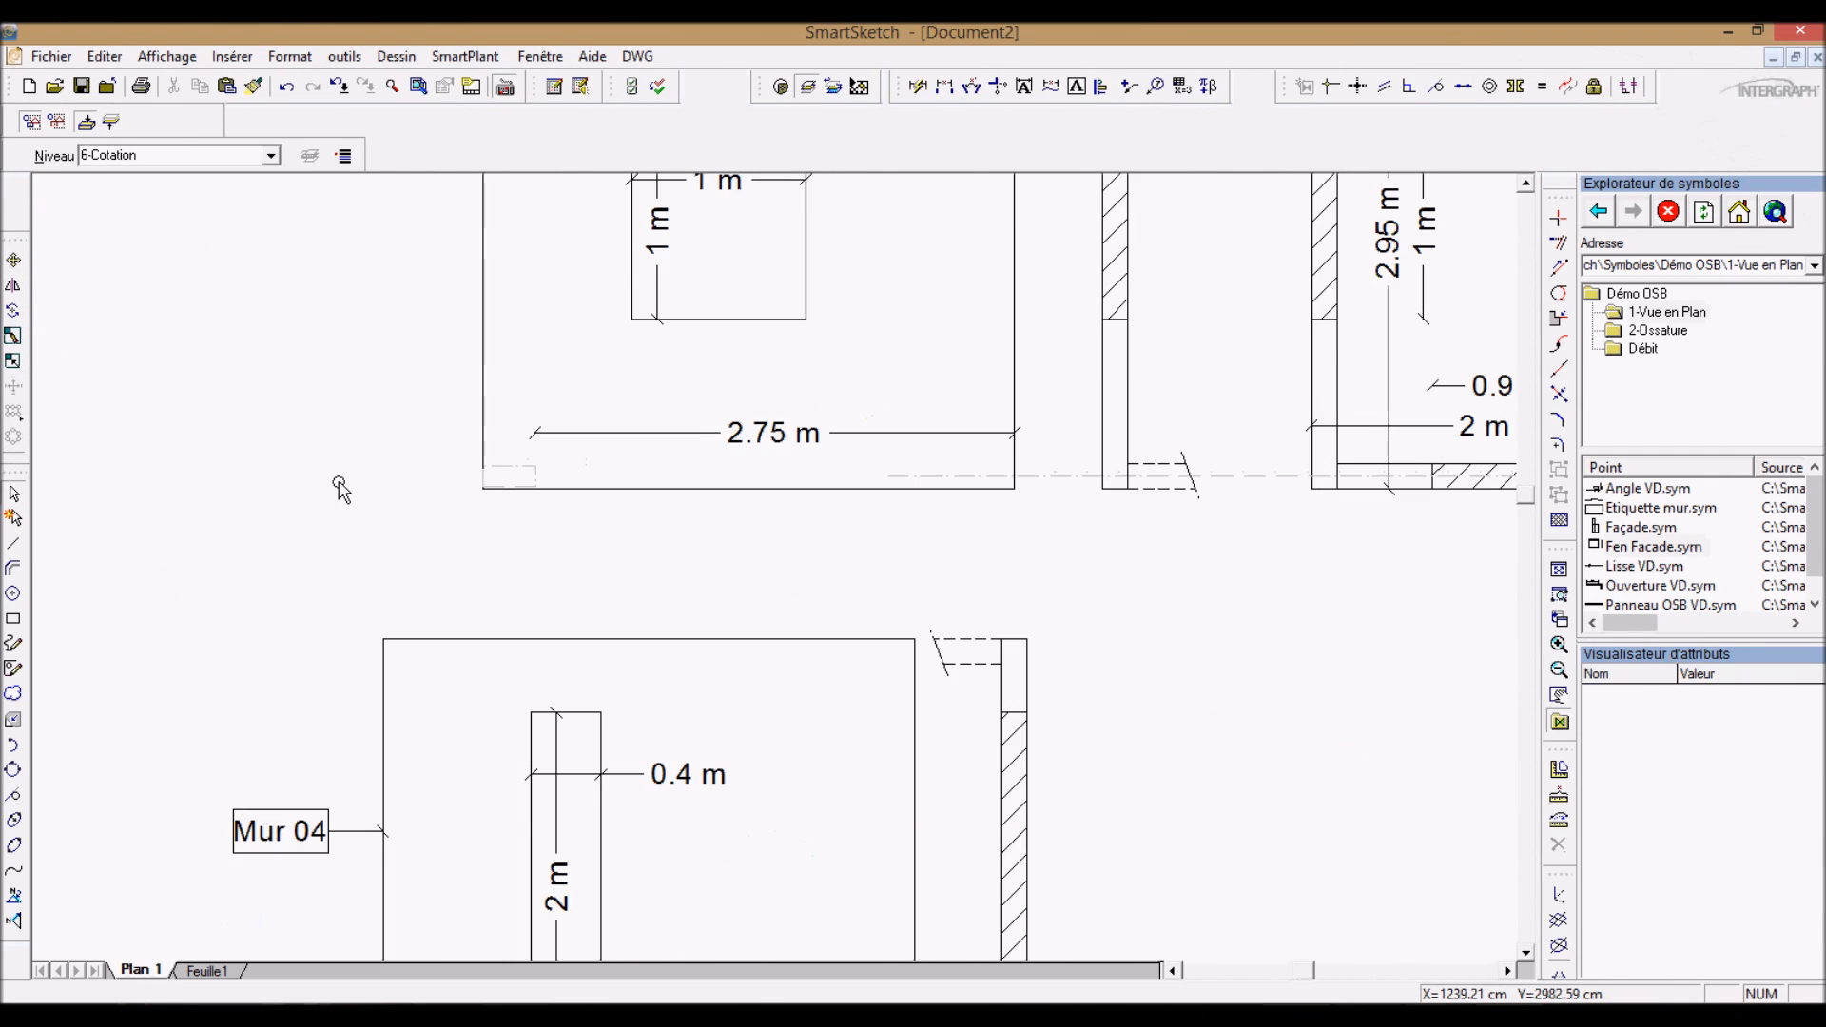
Step: Activate level 4-Façade and draw a long horizontal base line in a broken line type across the sheet below the floor plan
scroll(340, 487, "down", 2)
scroll(340, 486, "down", 4)
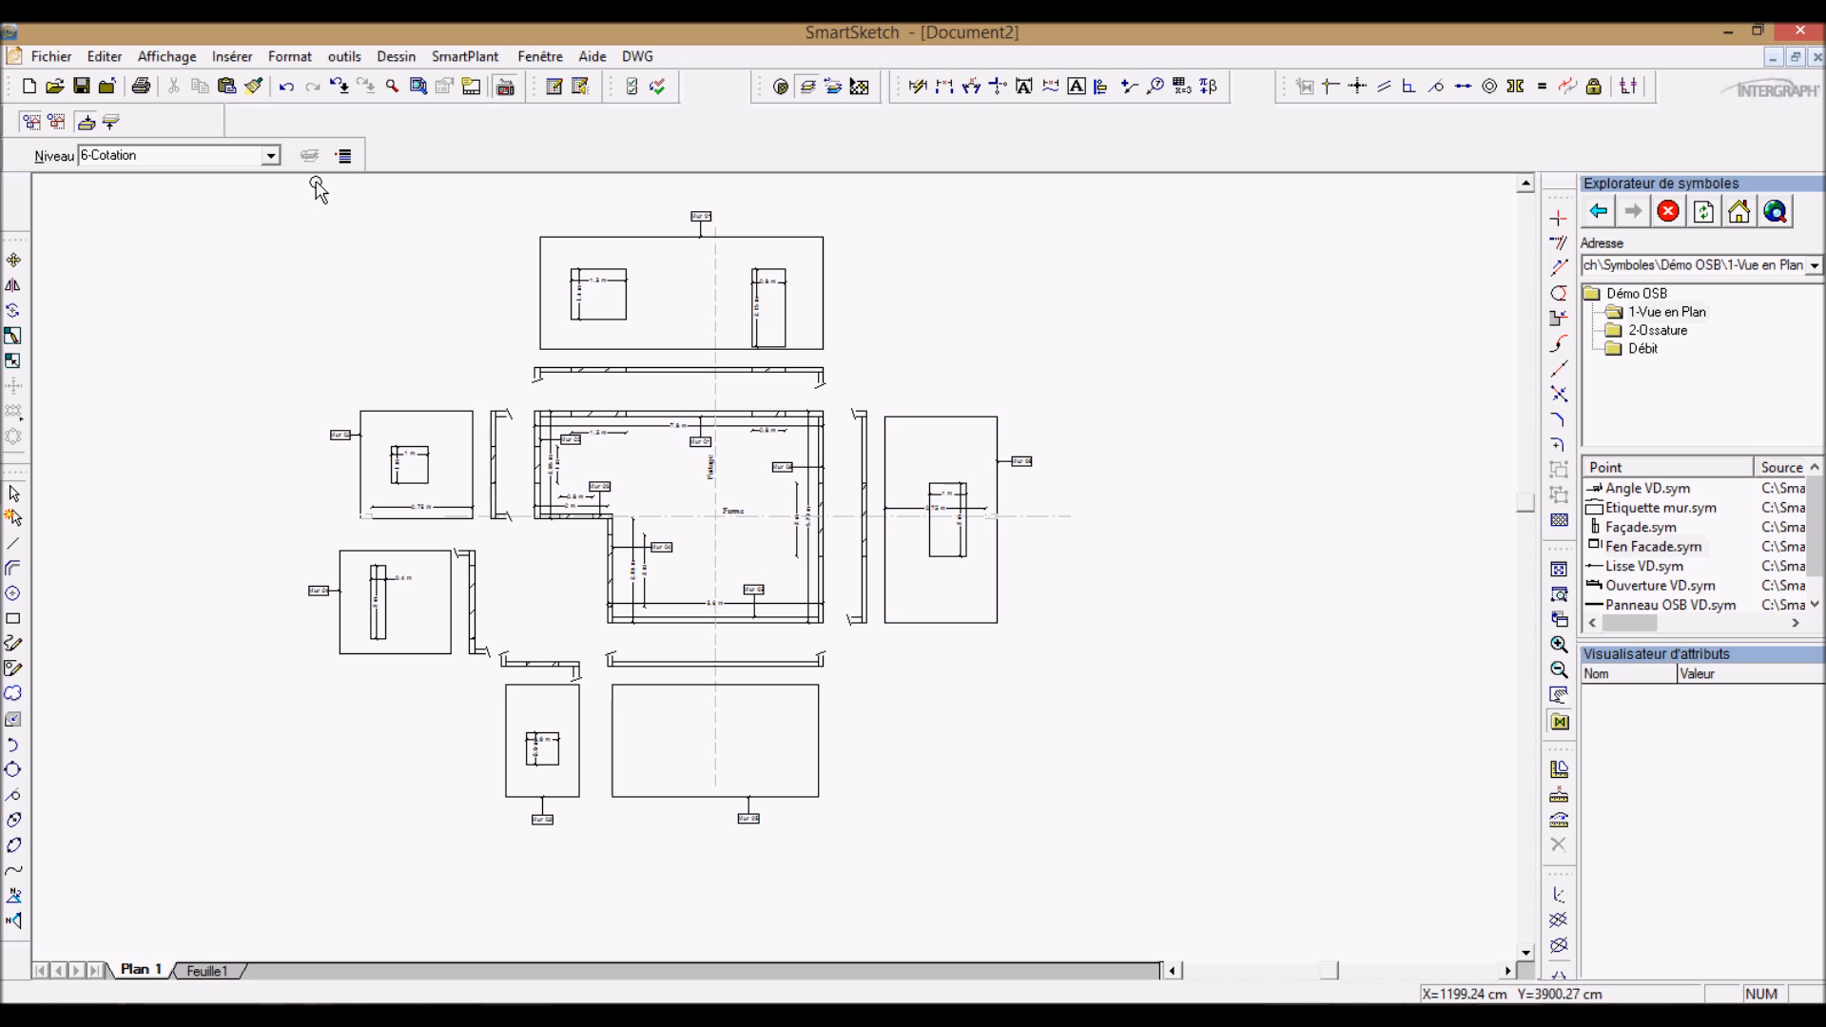
left_click(271, 156)
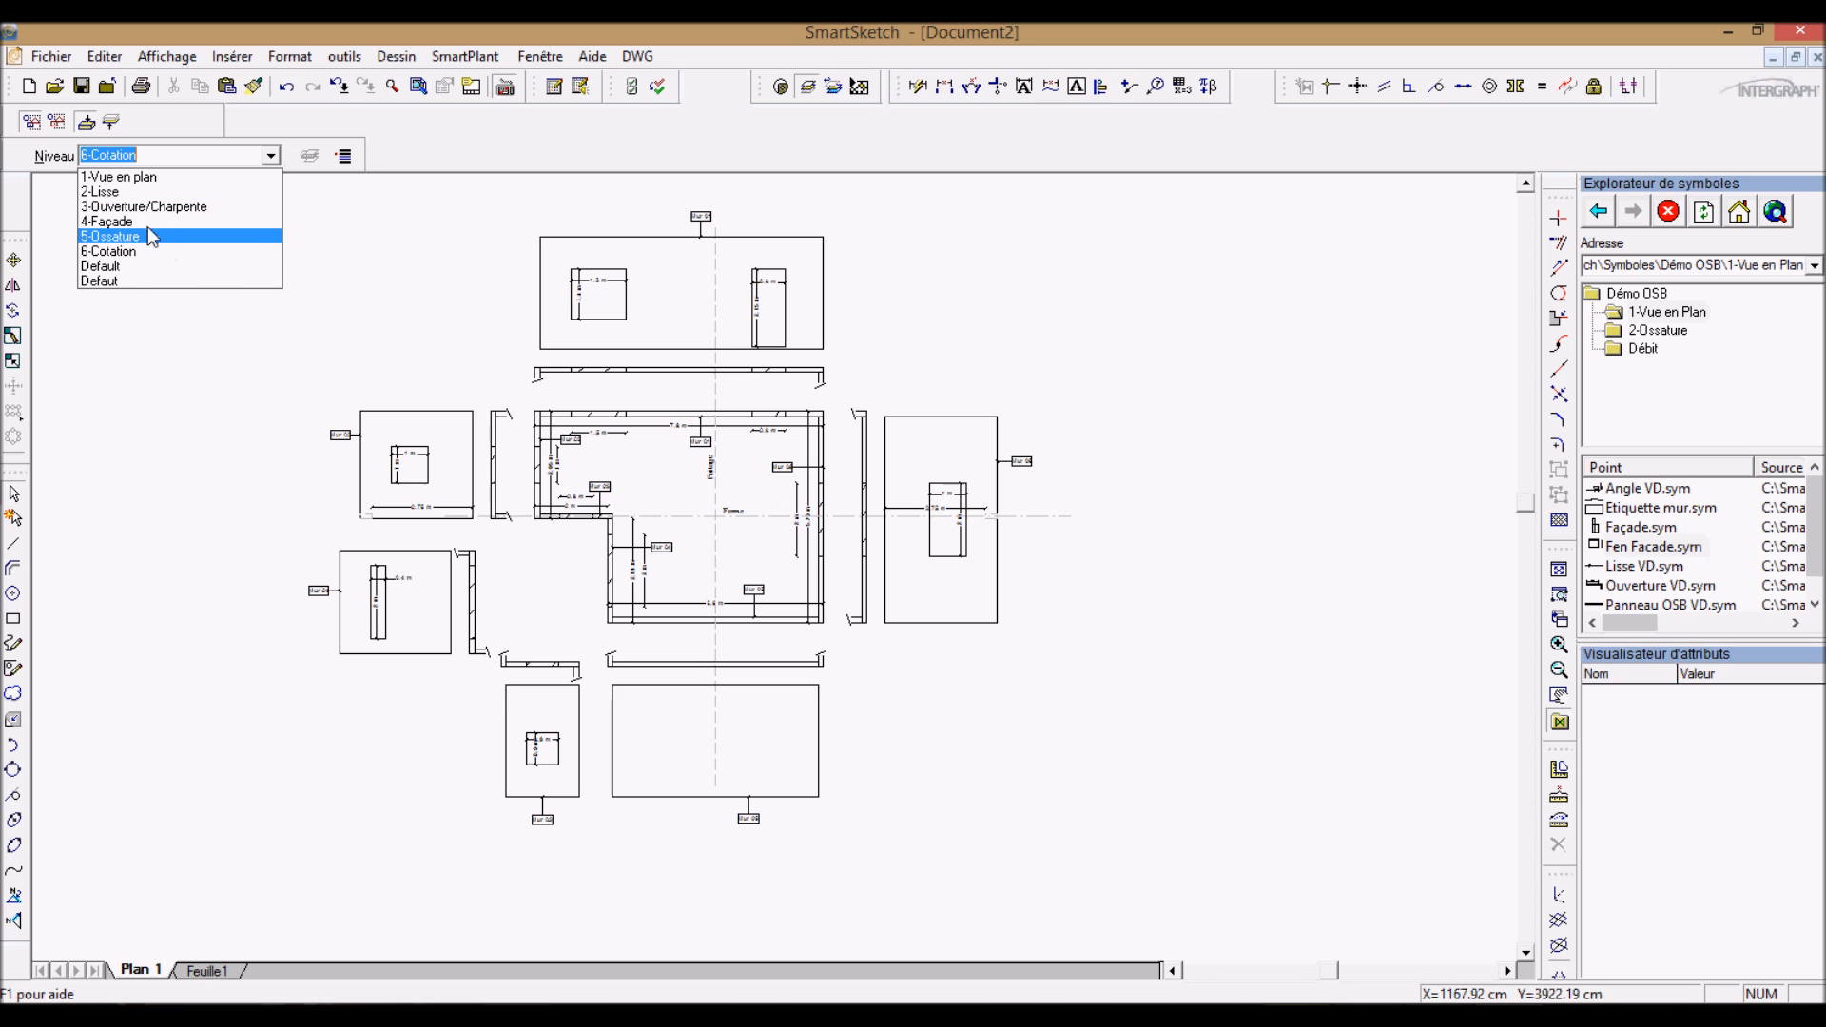
left_click(129, 229)
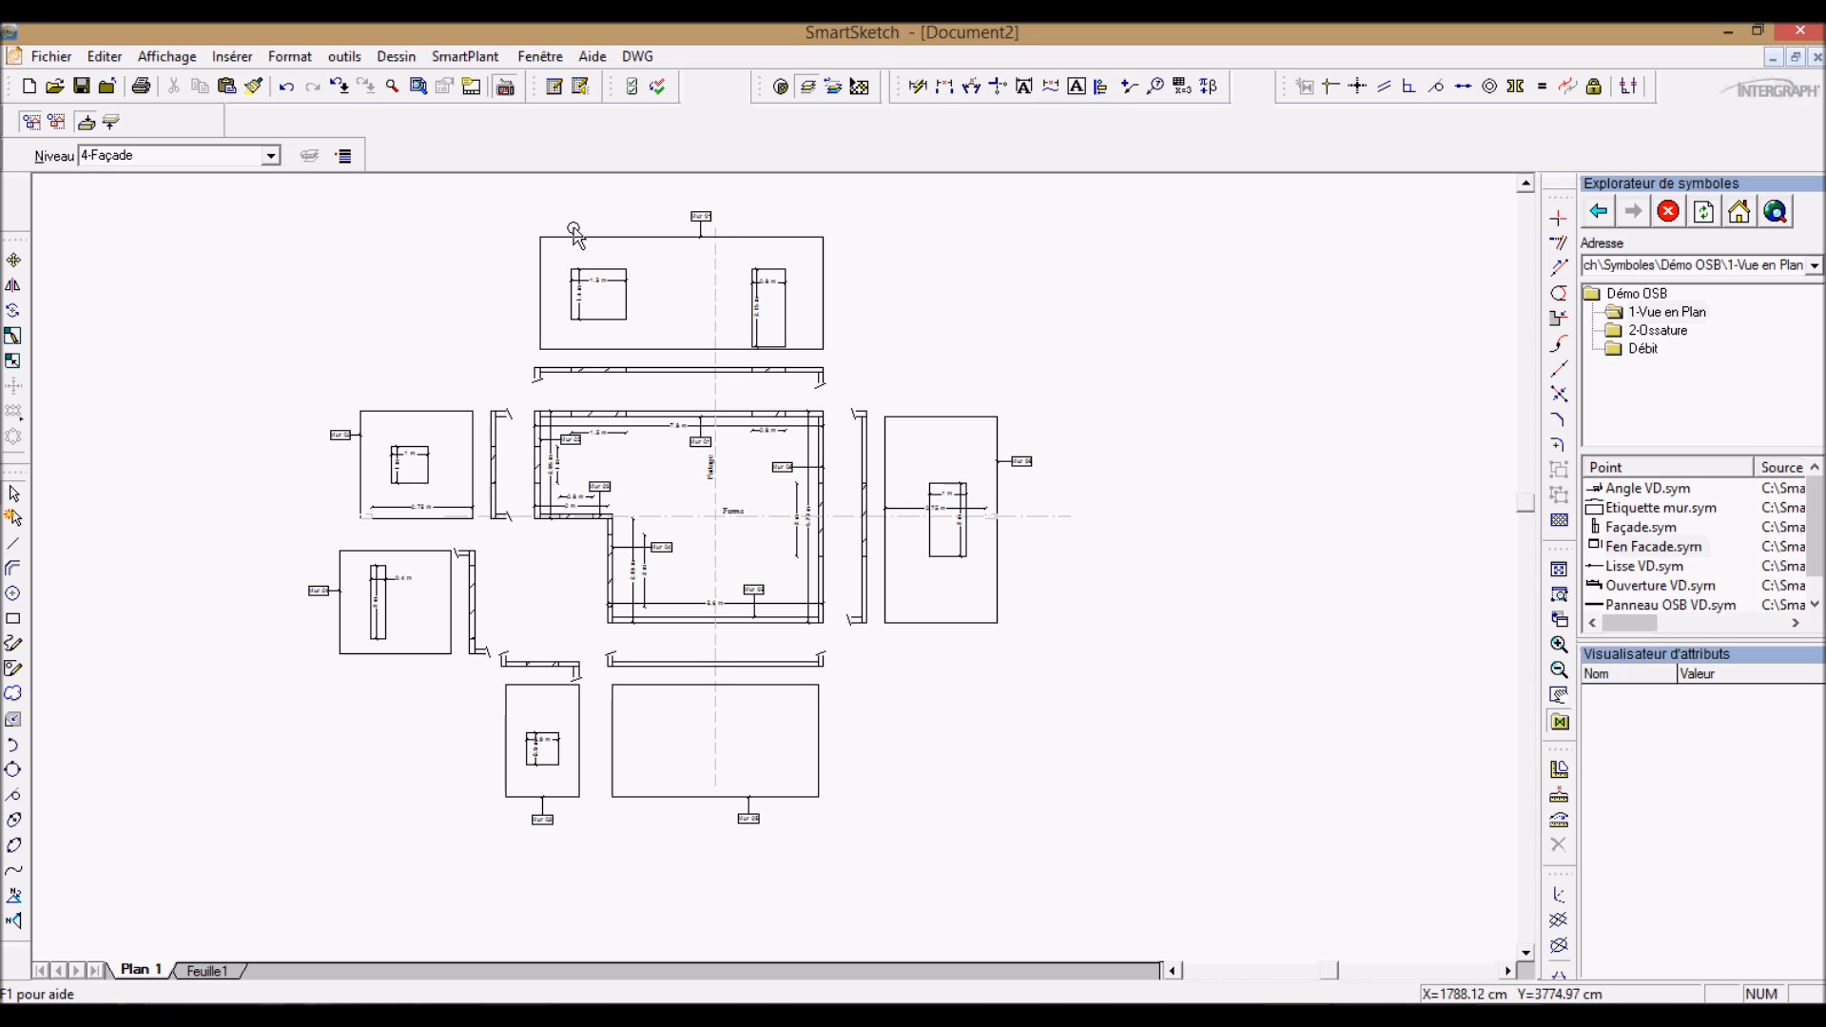
scroll(728, 238, "down", 1)
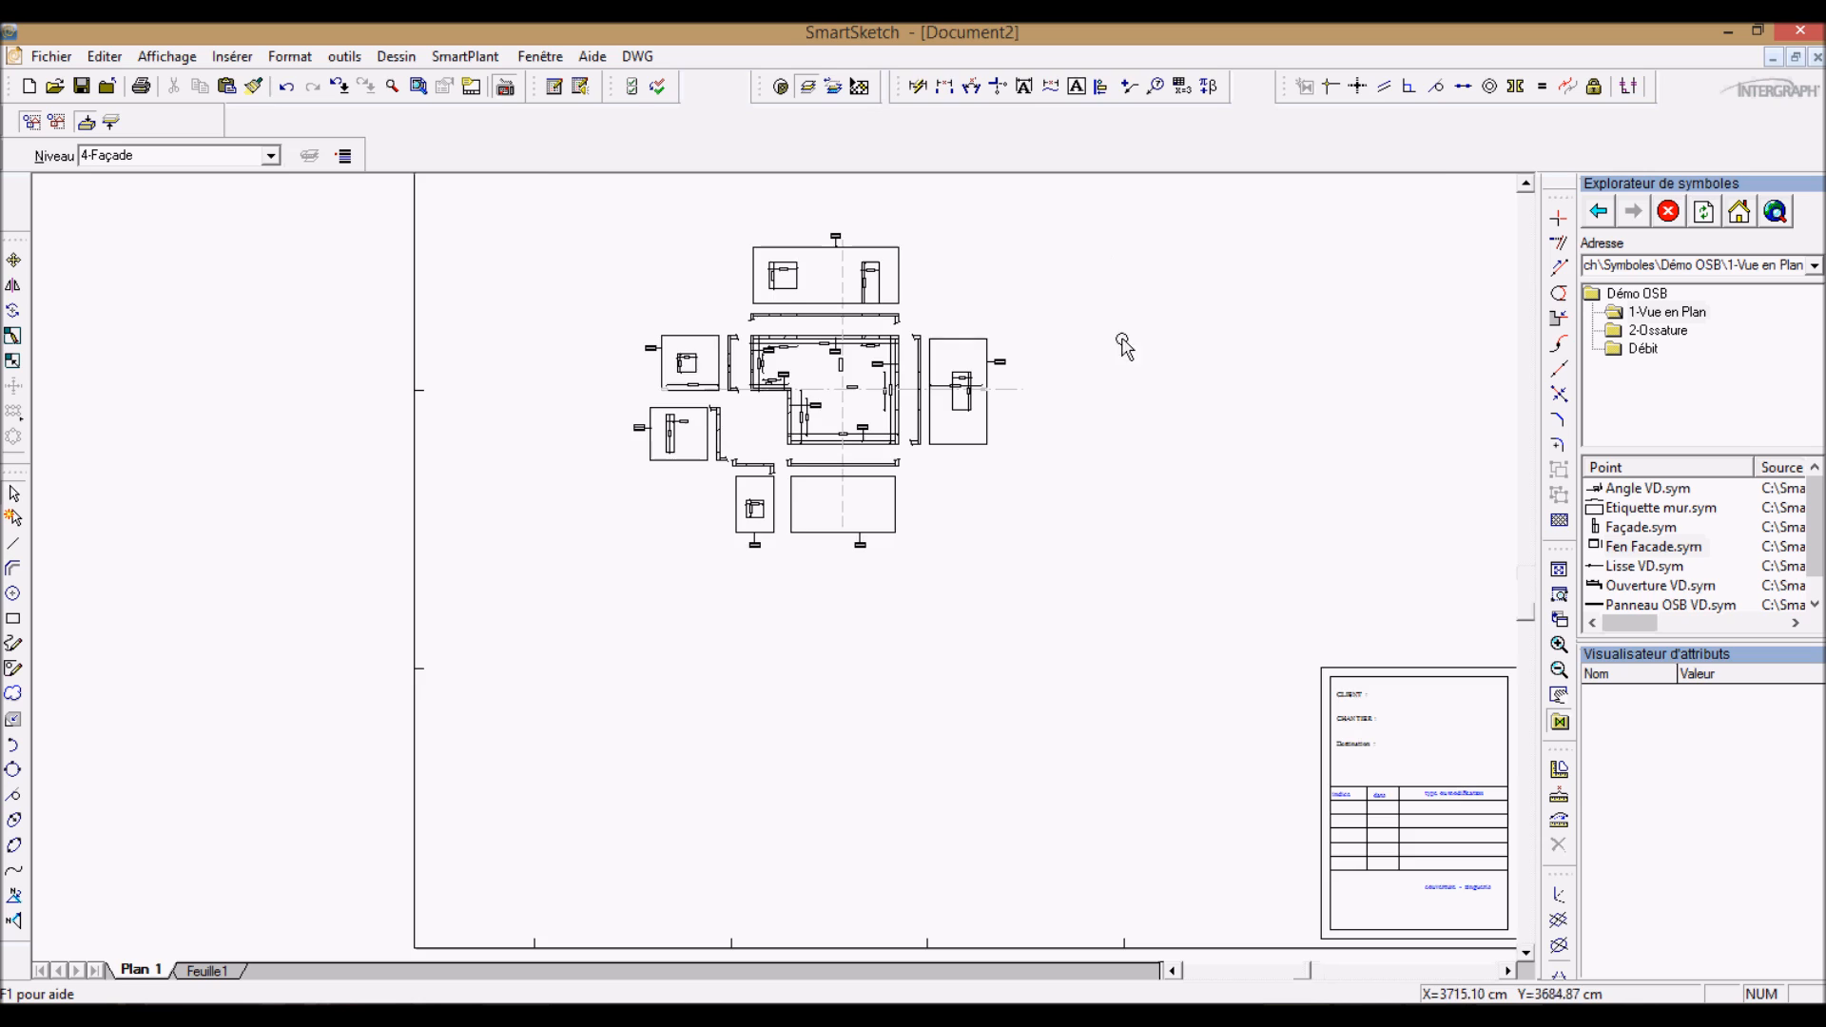
scroll(1124, 347, "down", 1)
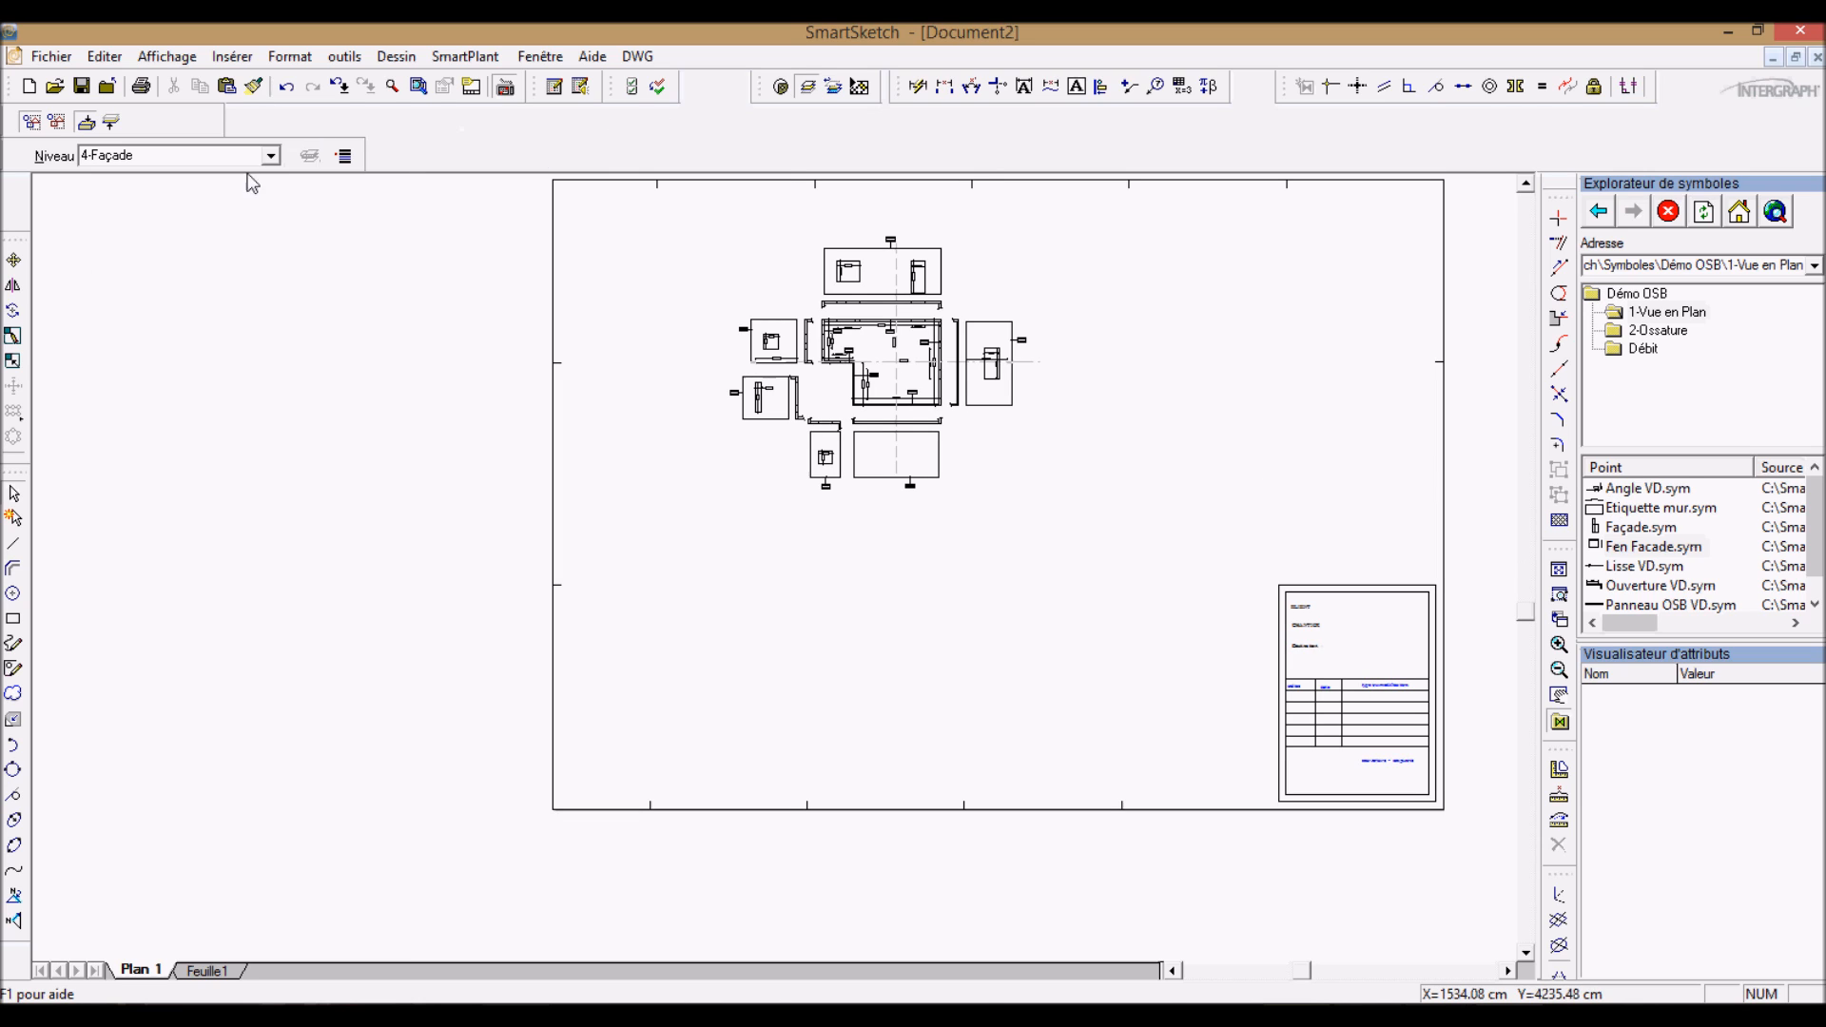
left_click(14, 544)
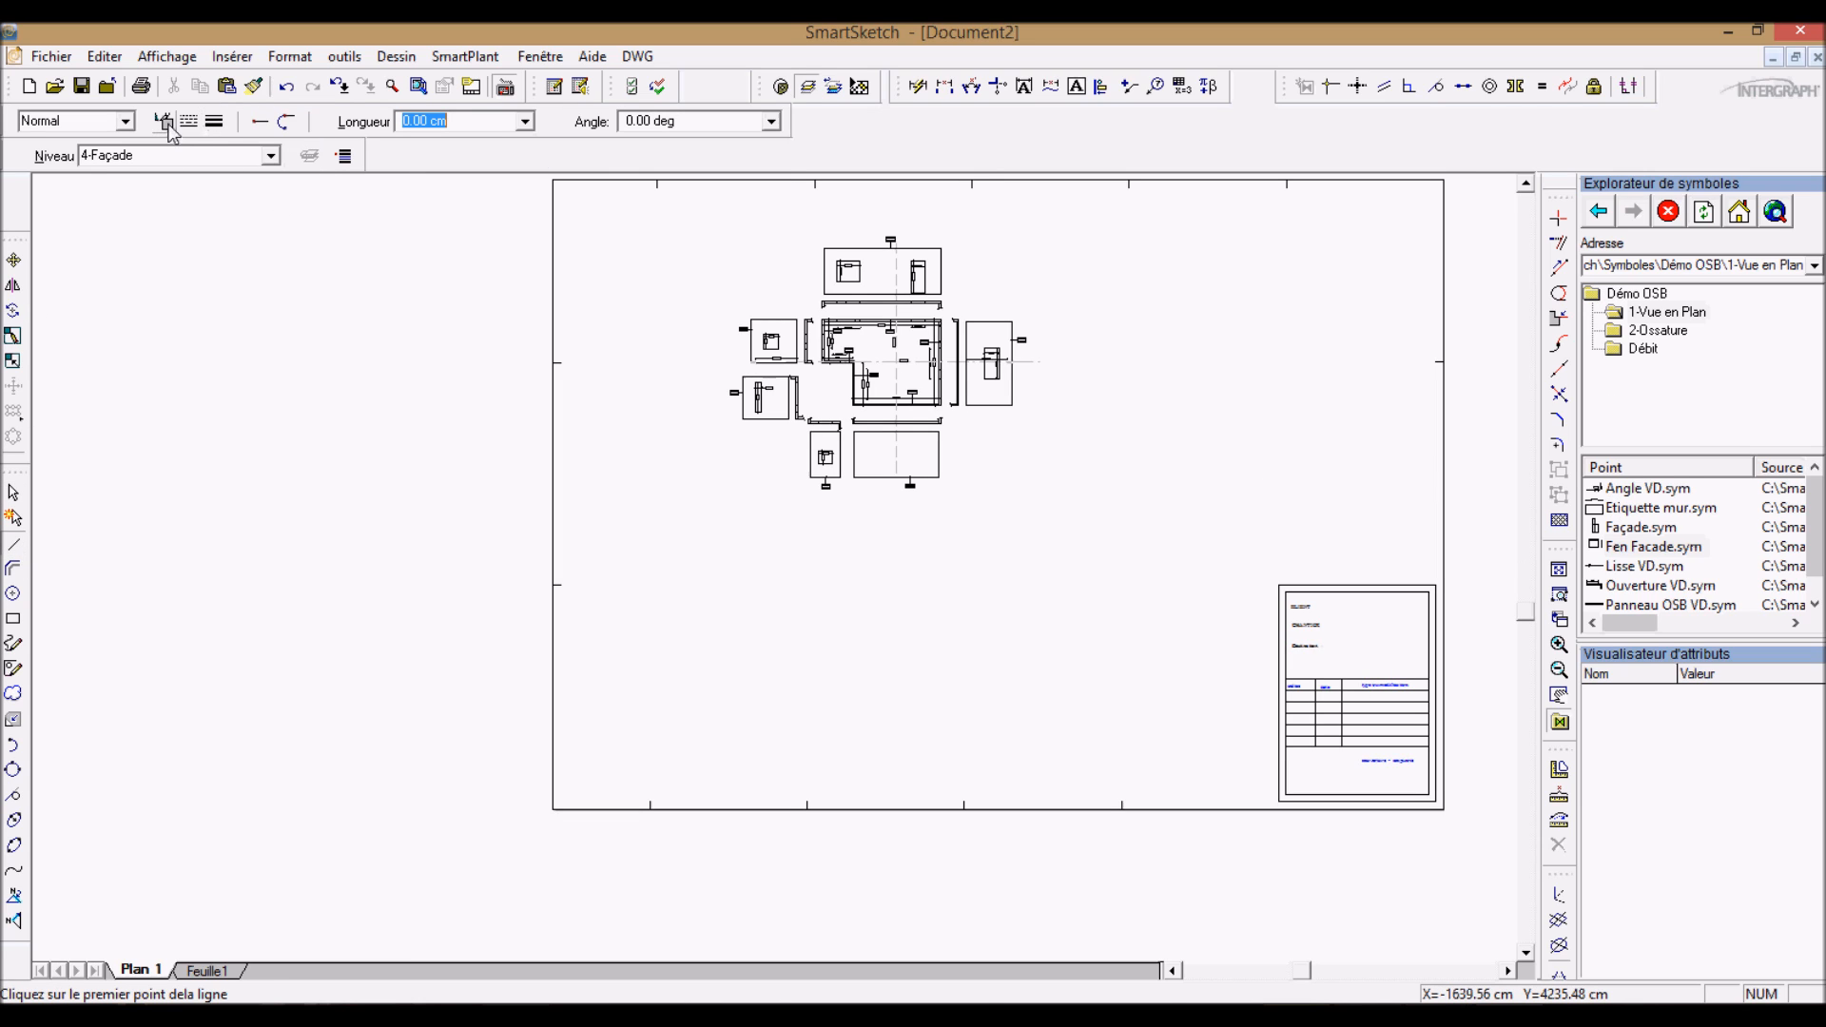
left_click(190, 122)
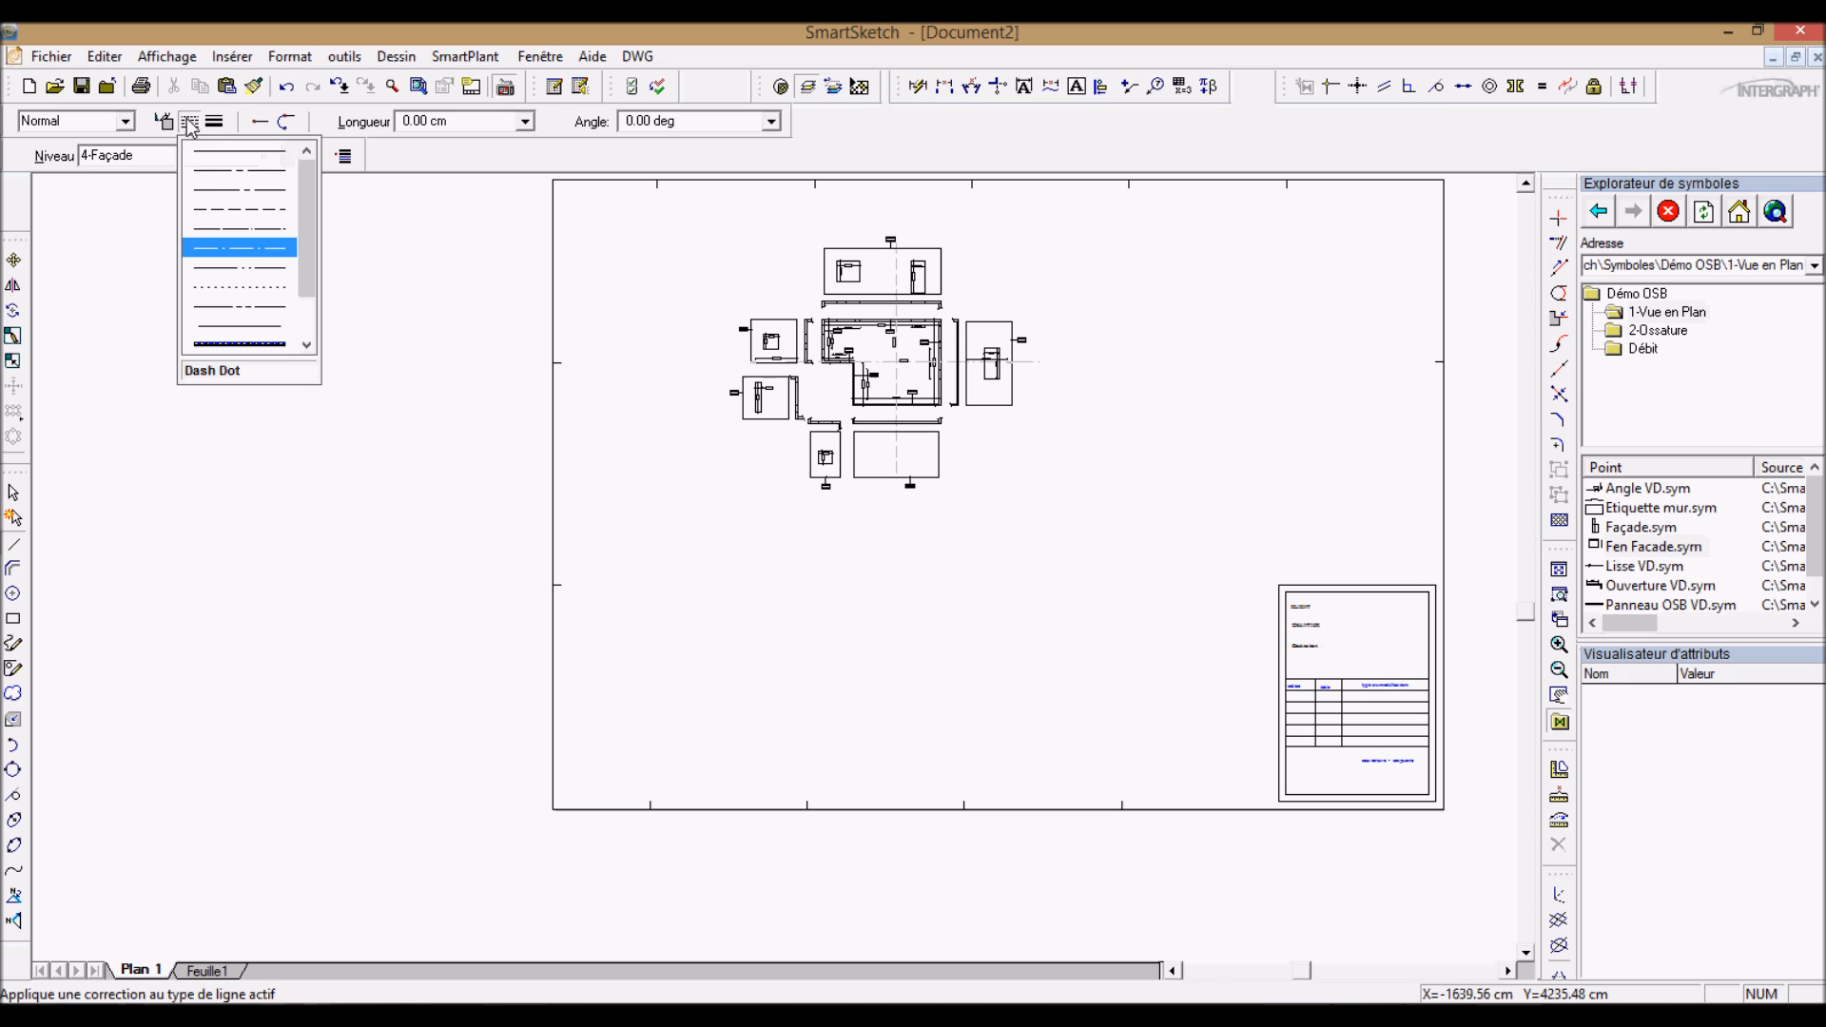
left_click(225, 230)
left_click(613, 651)
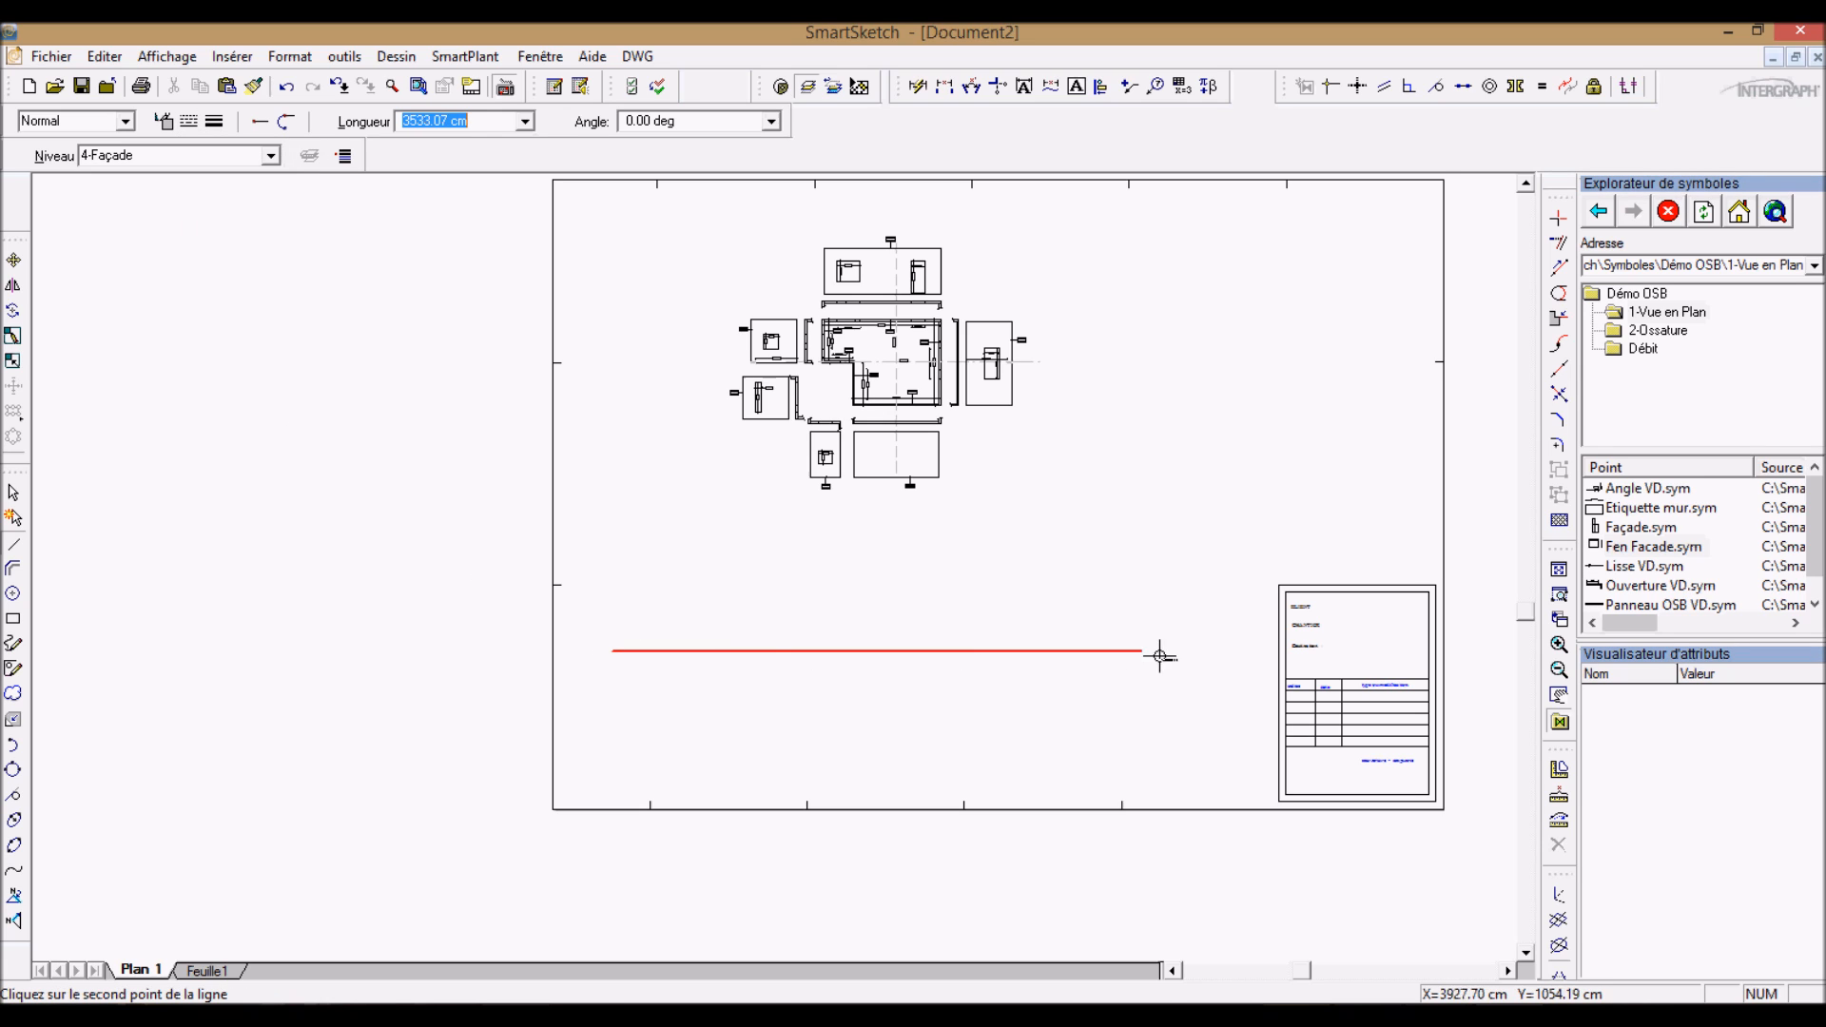
left_click(1256, 651)
right_click(1200, 543)
scroll(980, 465, "down", 1)
scroll(1263, 223, "up", 1)
scroll(1088, 294, "up", 1)
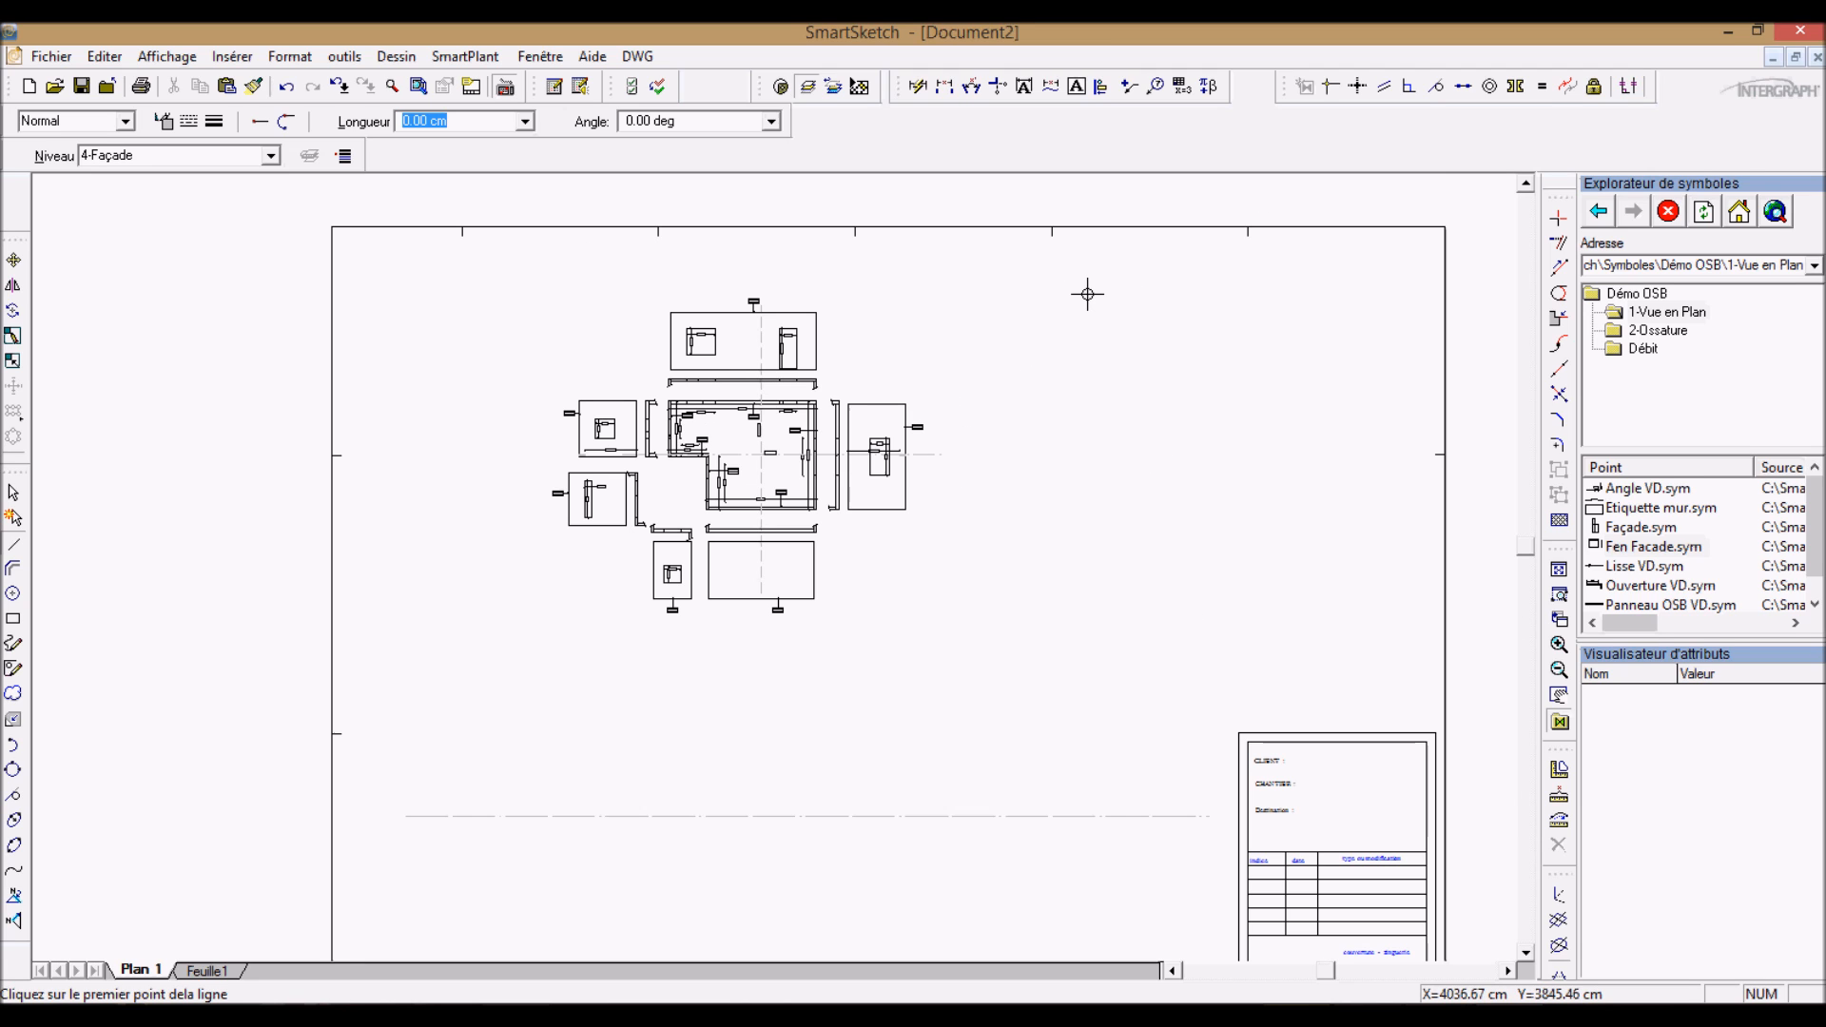
key("Escape")
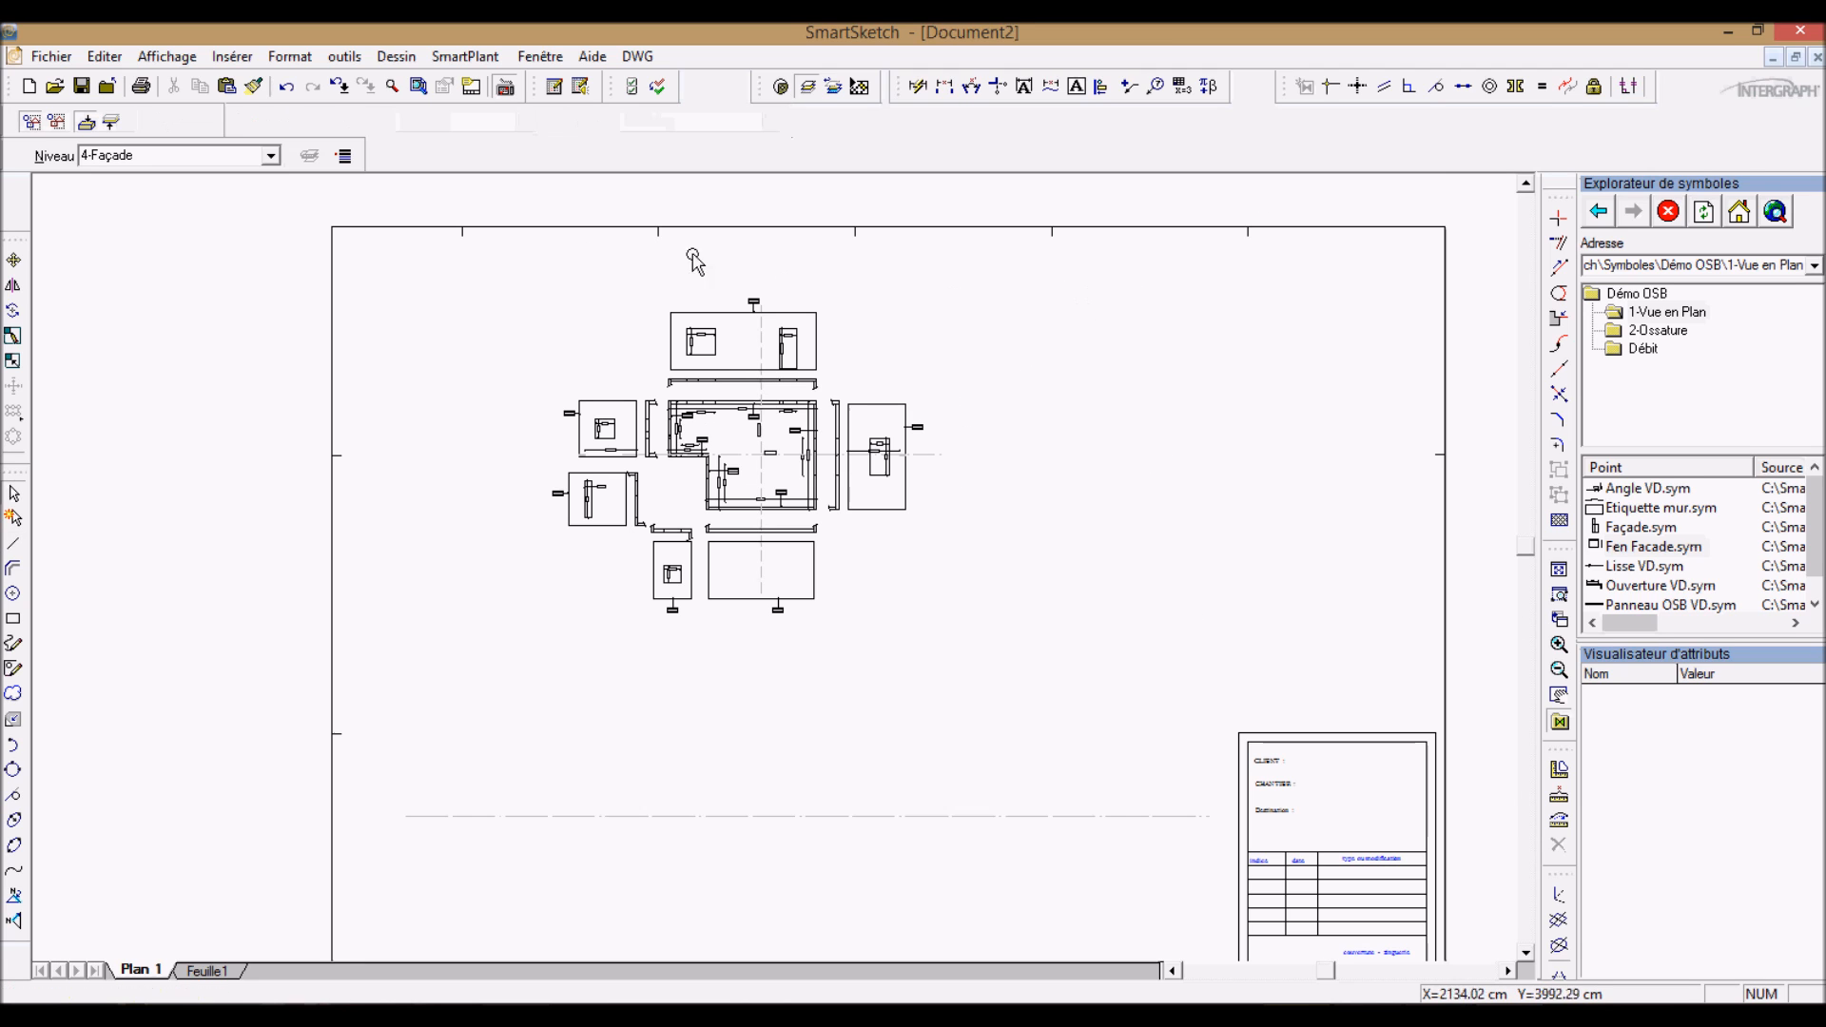
Step: Split the vertical Faîtage axis in the gaps above and below the floor plan, between the plan and the separated walls
left_click(761, 342)
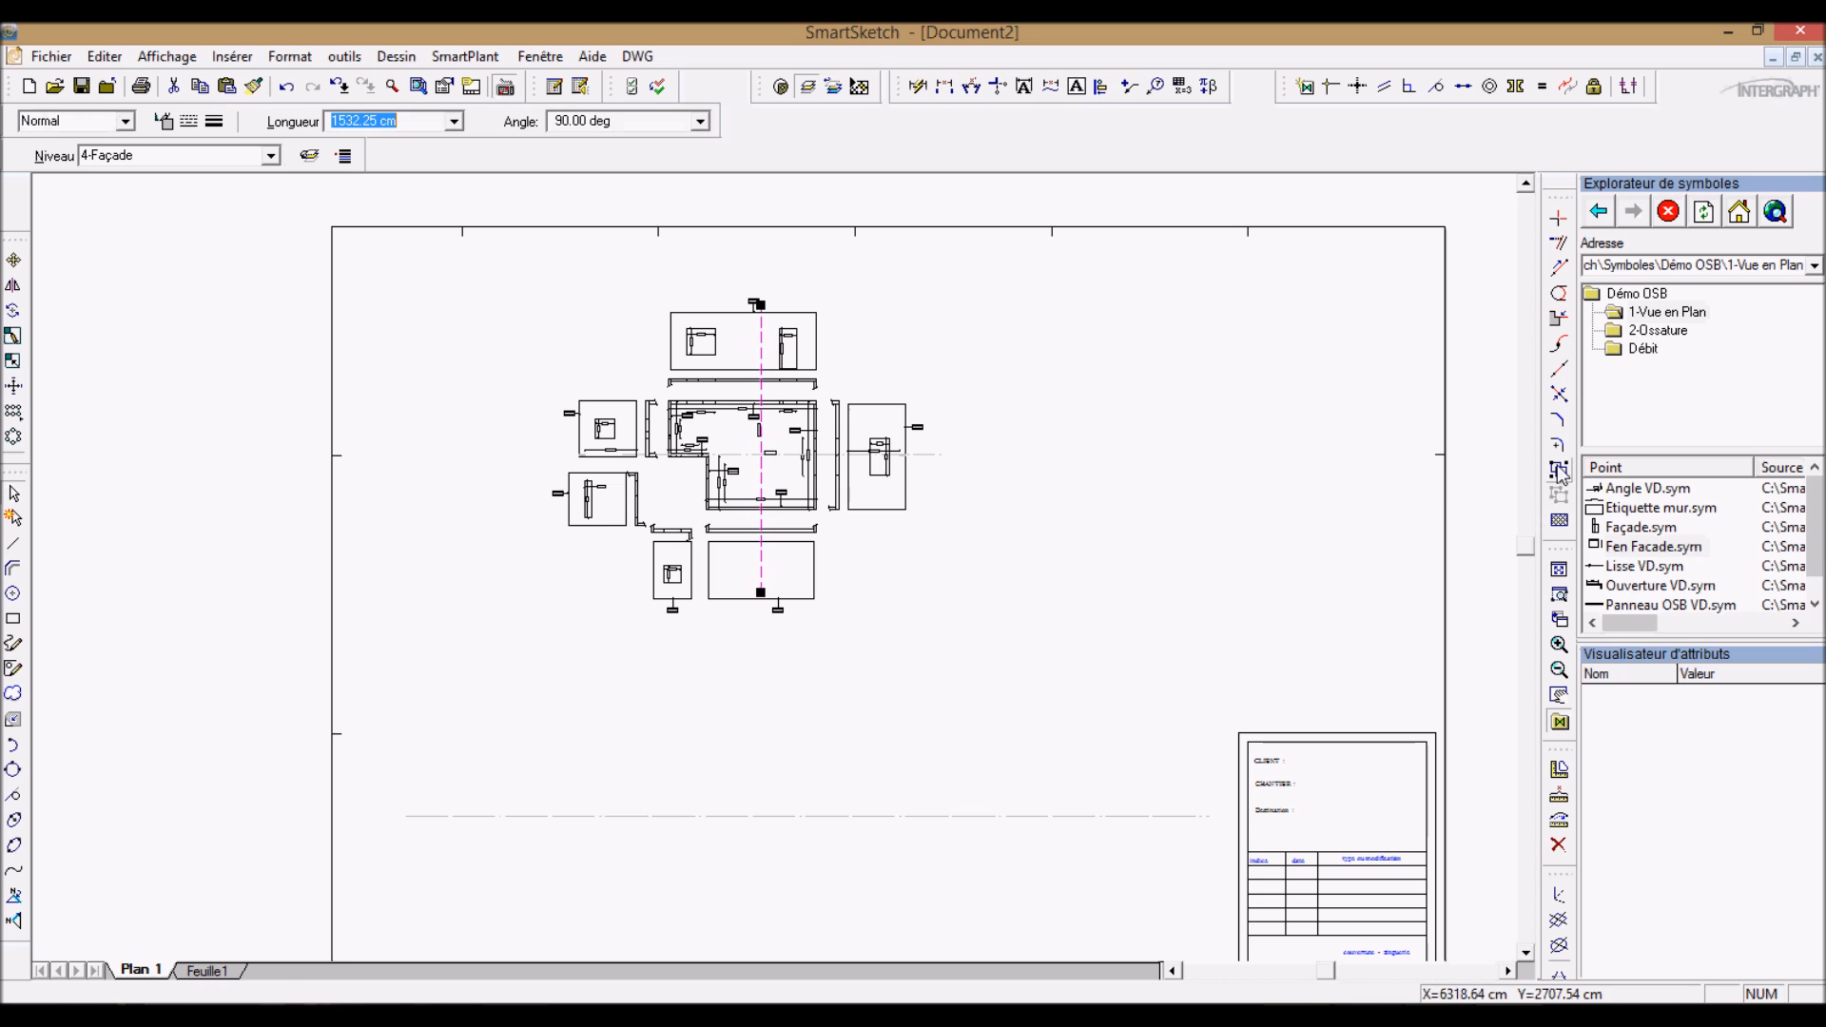
left_click(1557, 397)
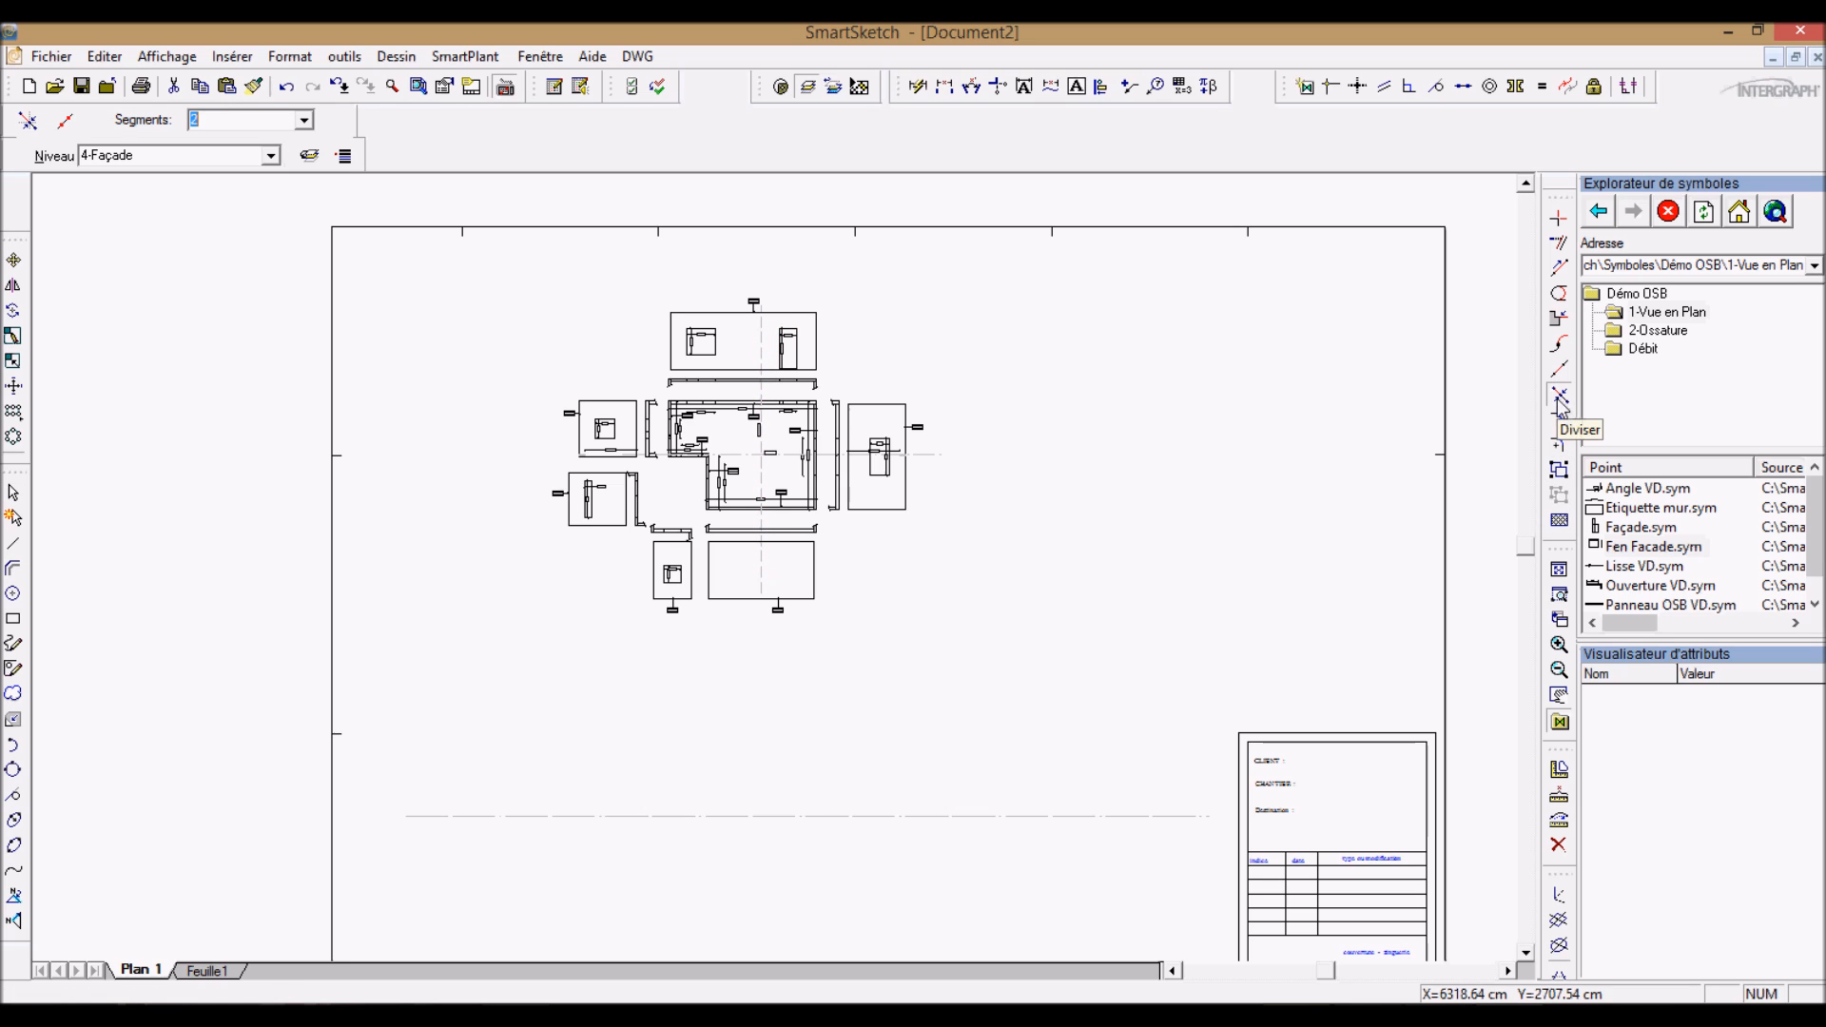
left_click(30, 121)
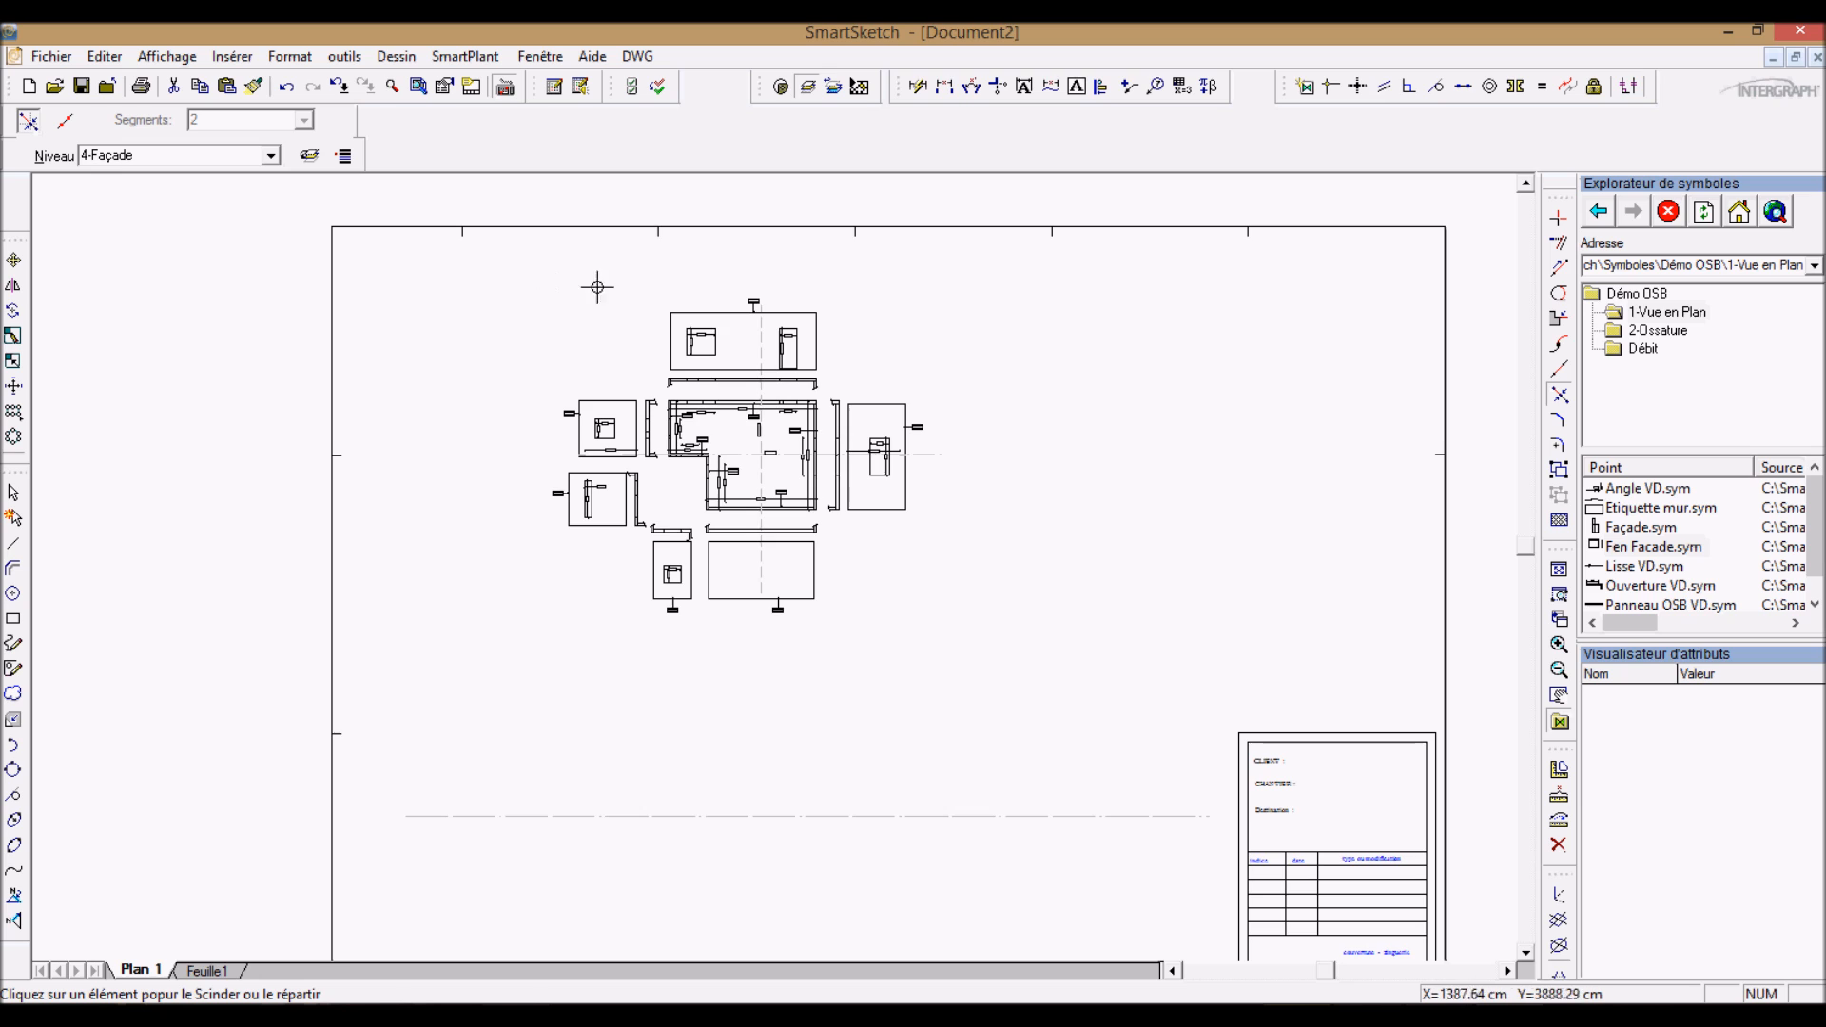
scroll(761, 392, "up", 4)
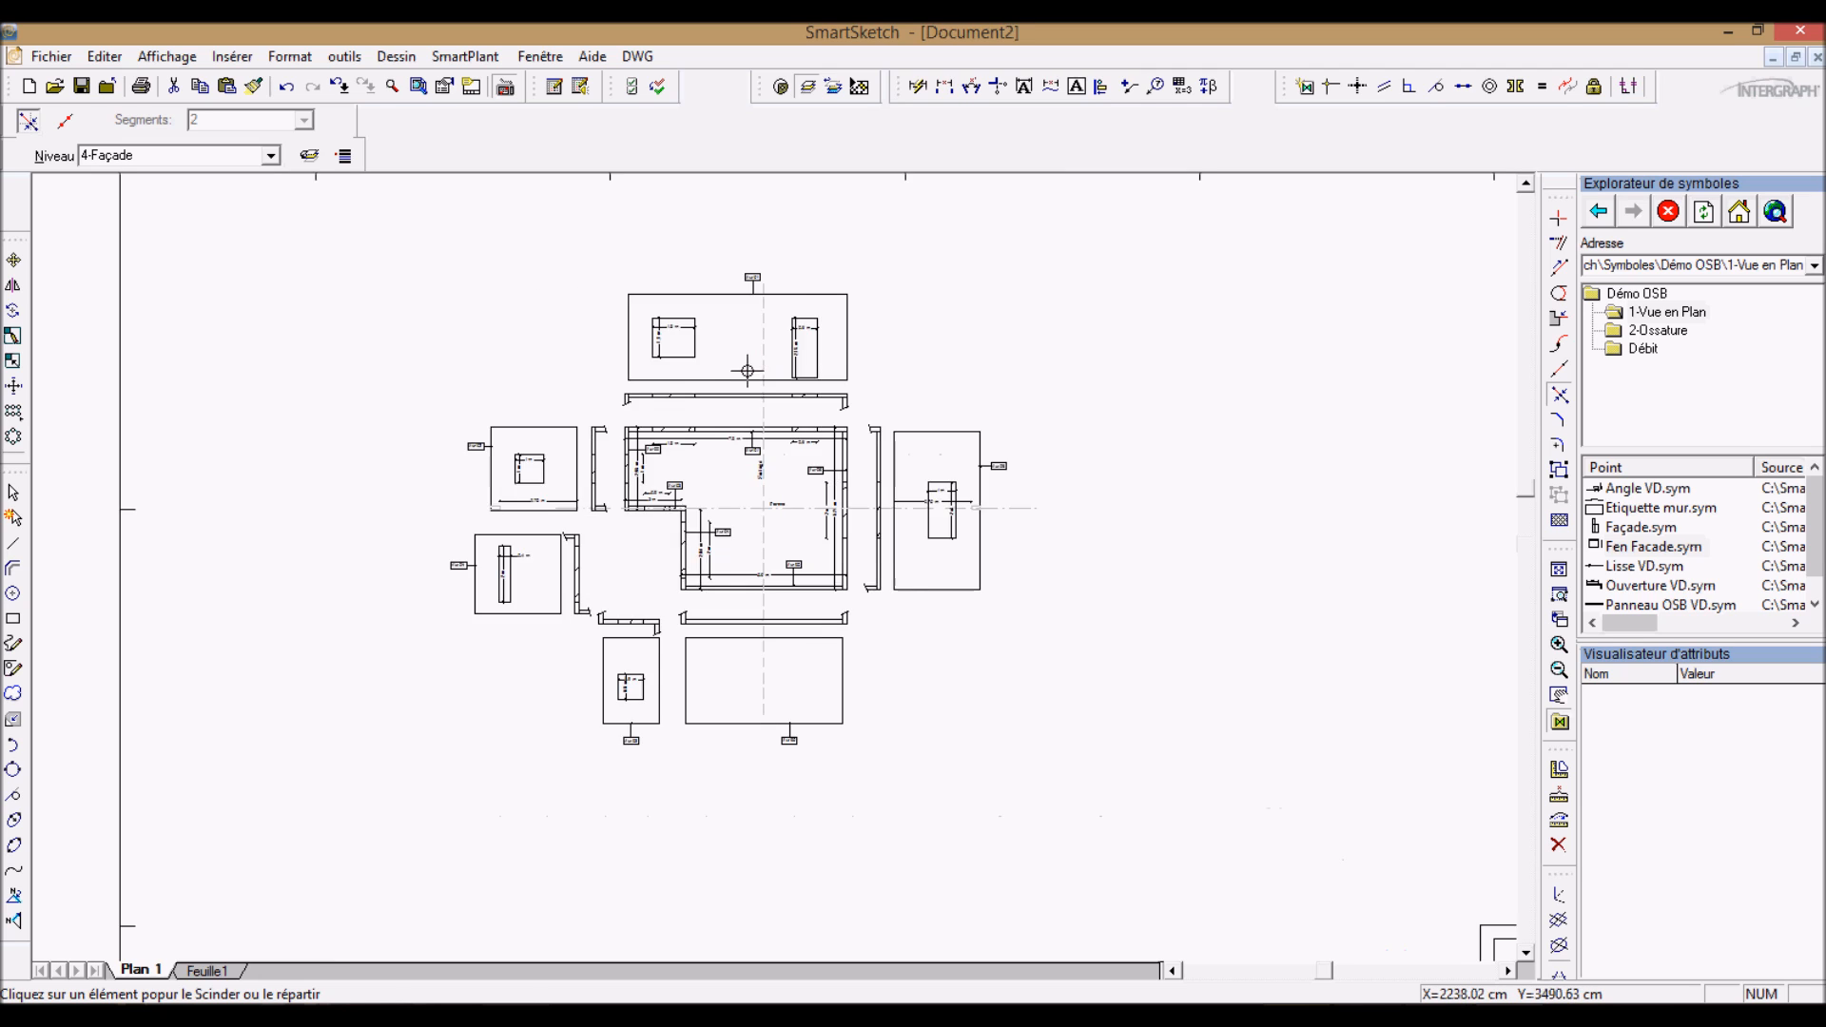
left_click(770, 438)
left_click(772, 723)
key("Escape")
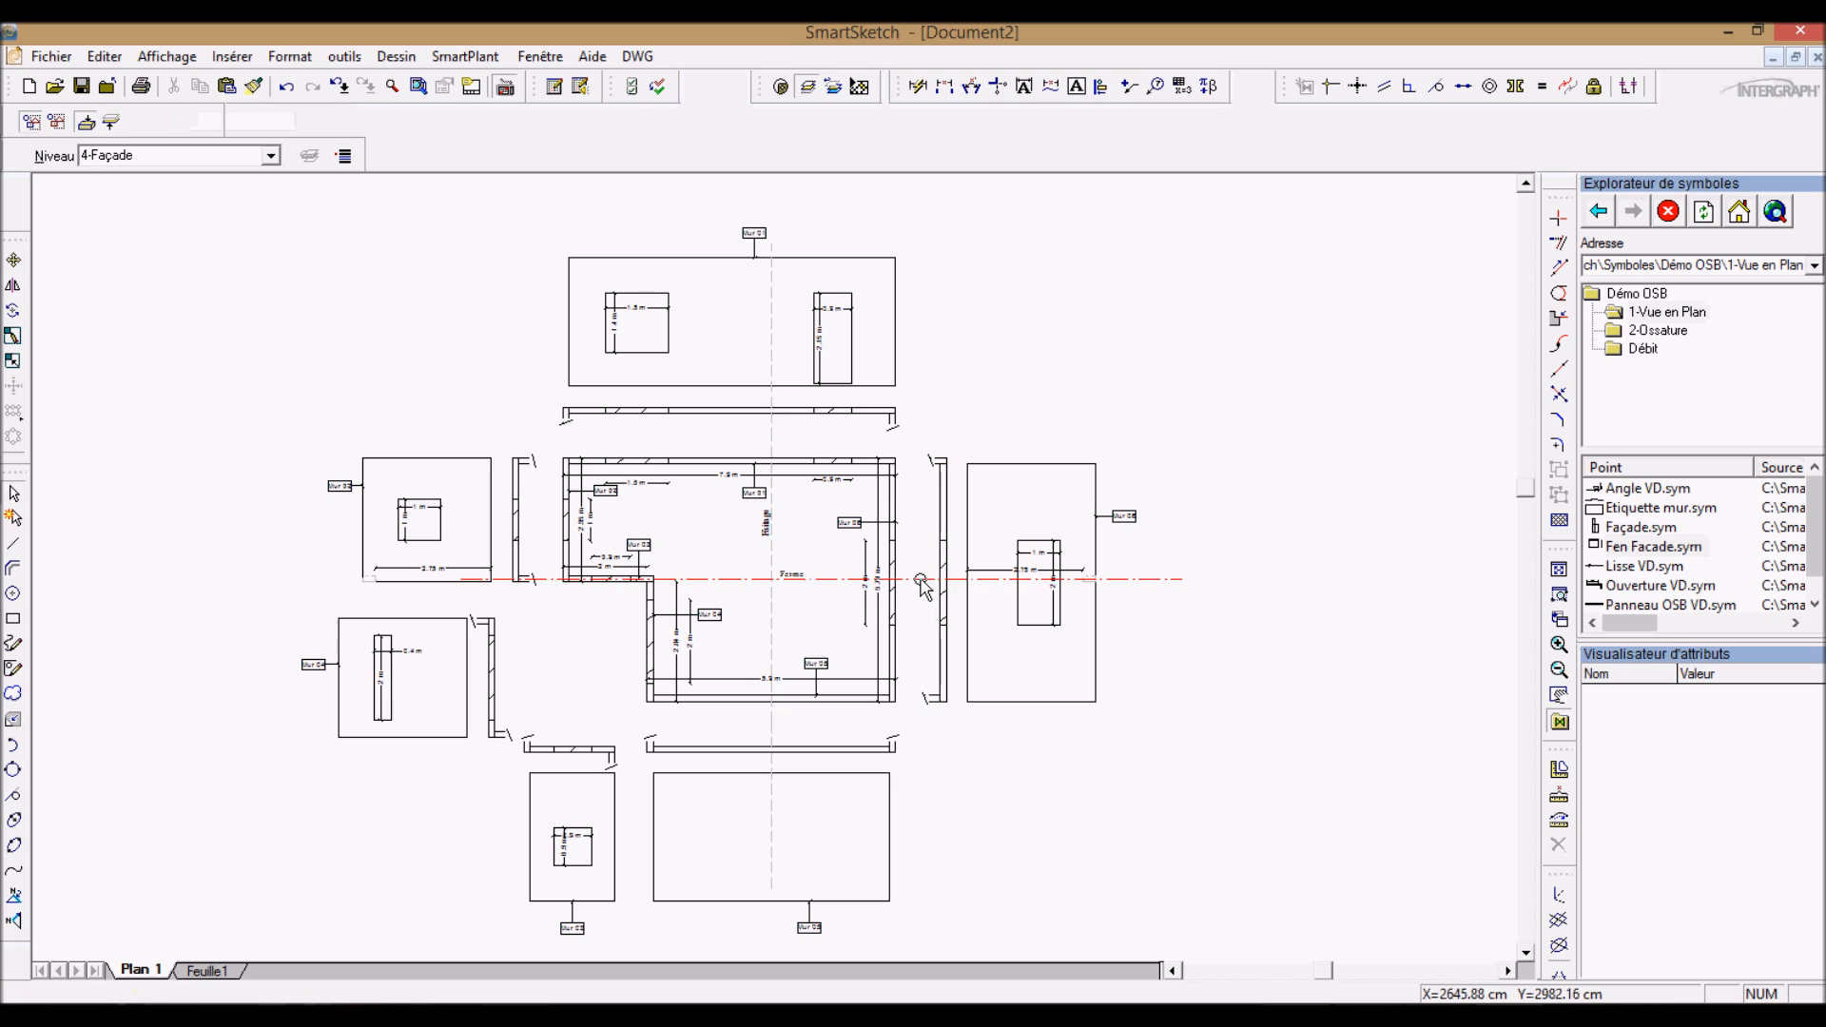
Step: Split the horizontal Ferme axis in the gap between the floor plan and the left-hand separated wall
left_click(1115, 579)
left_click(1560, 394)
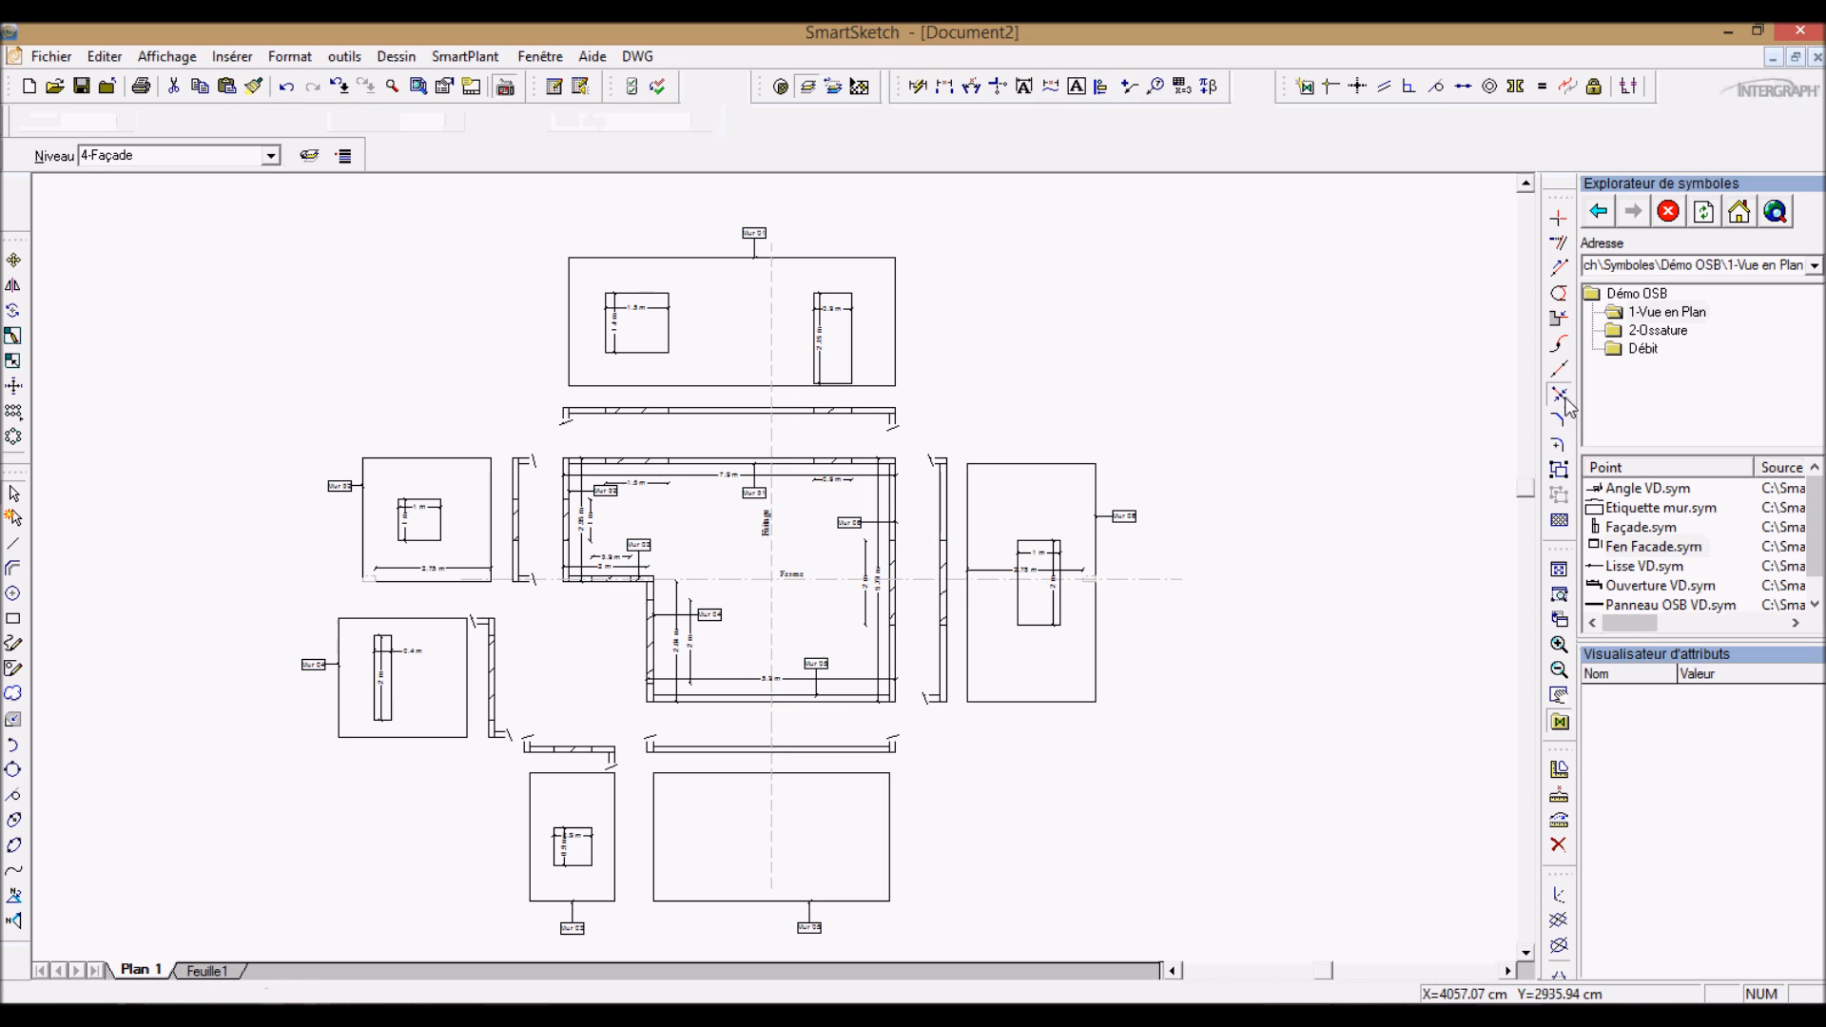
left_click(28, 125)
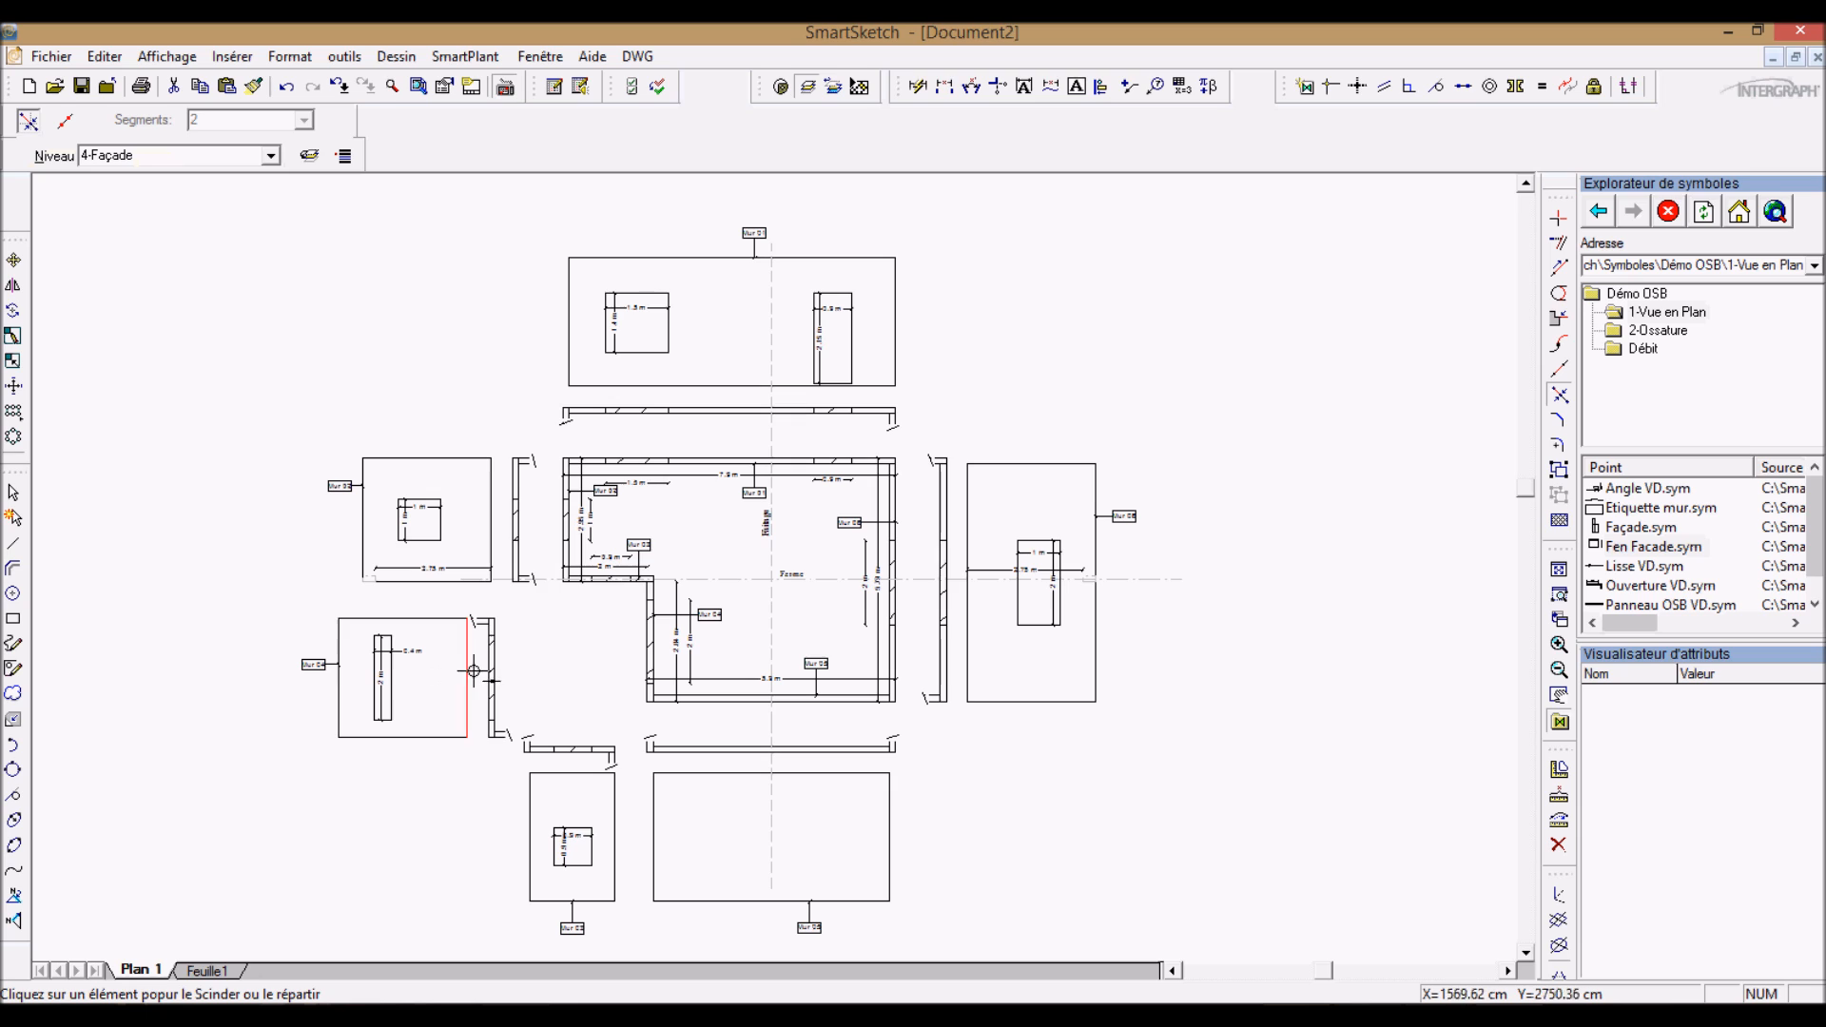
left_click(550, 579)
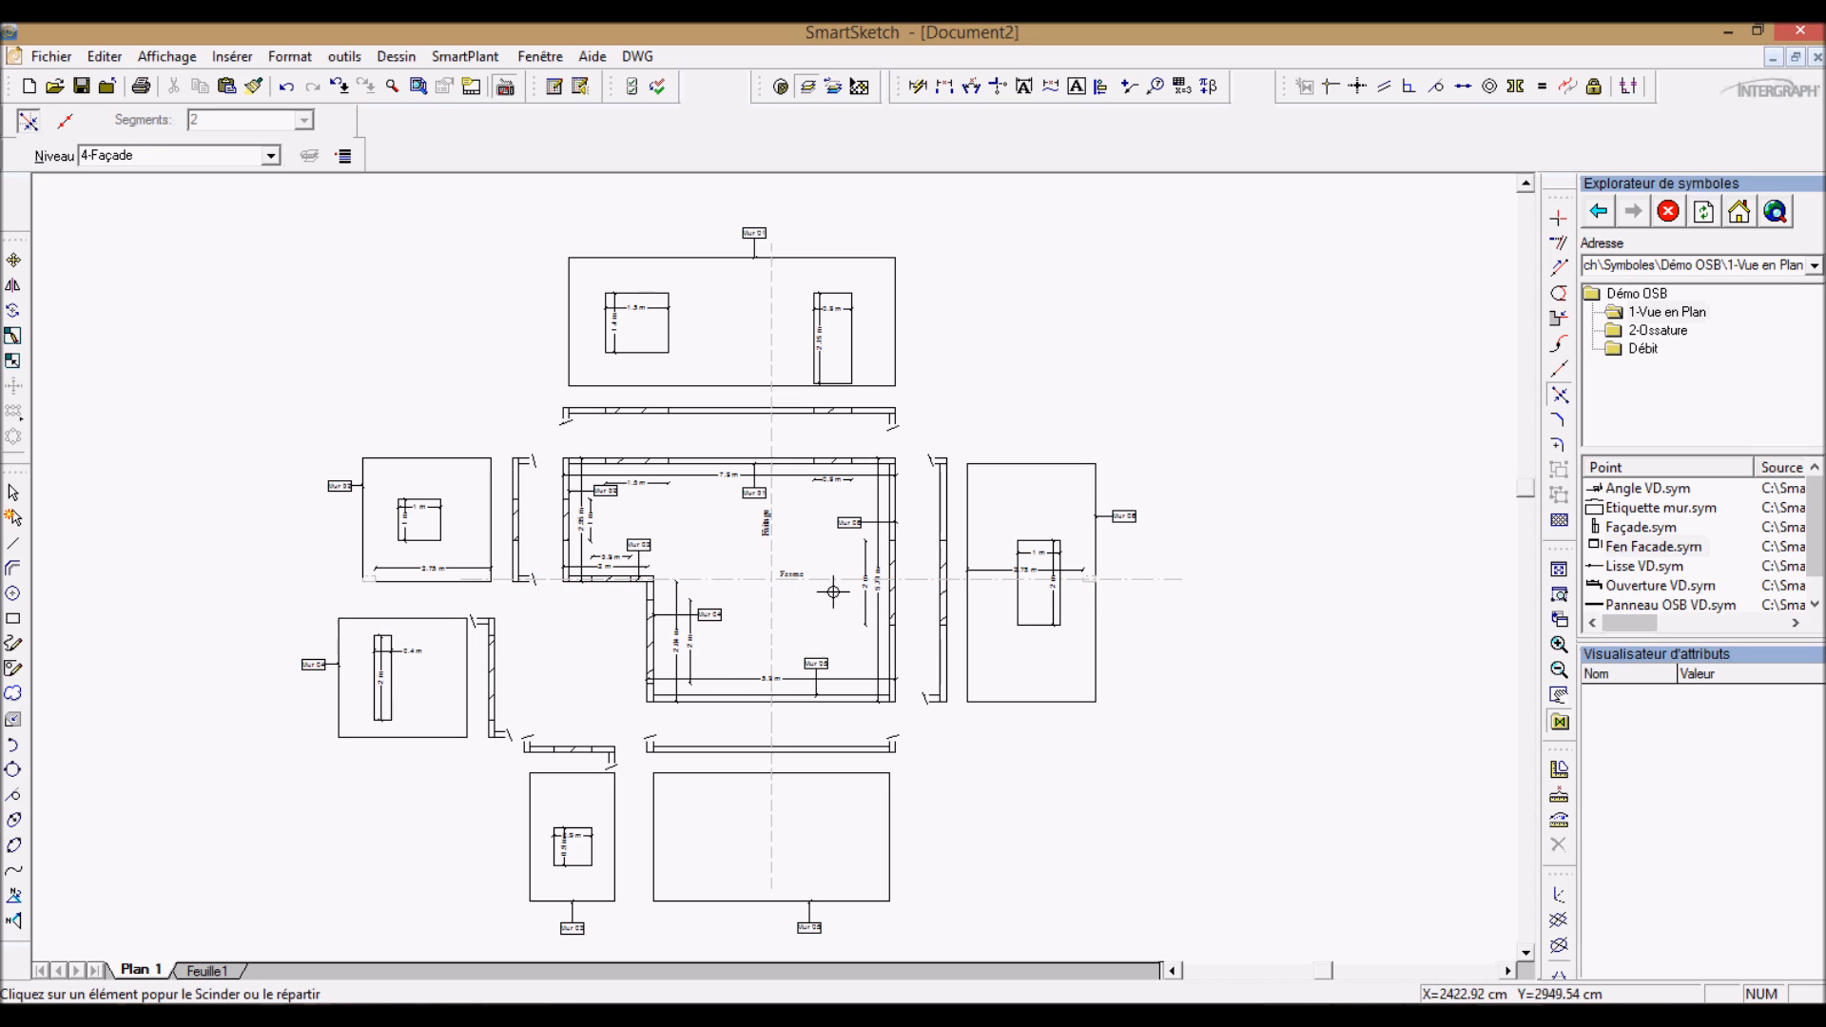
key("Escape")
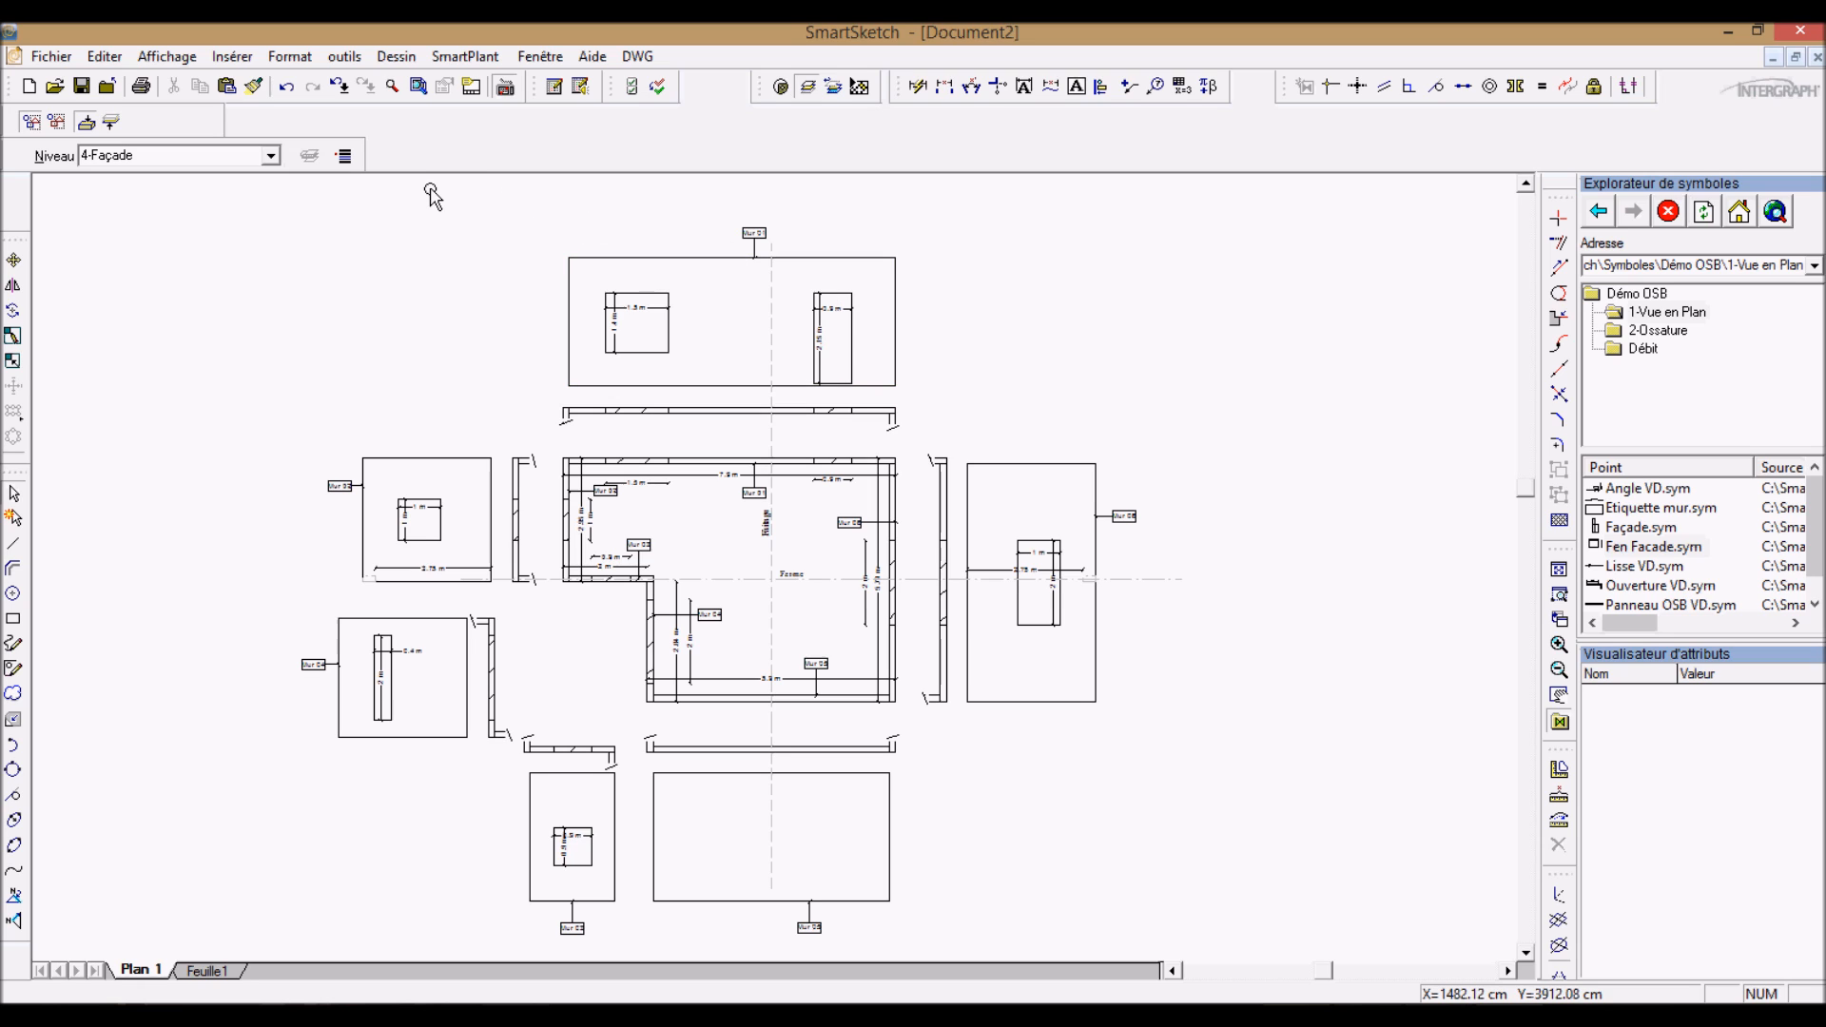
Step: Move the Mur 01 façade with its wall and axis segment down to the horizontal base line, beside the title block
left_click_drag(874, 406, 993, 449)
scroll(267, 348, "down", 2)
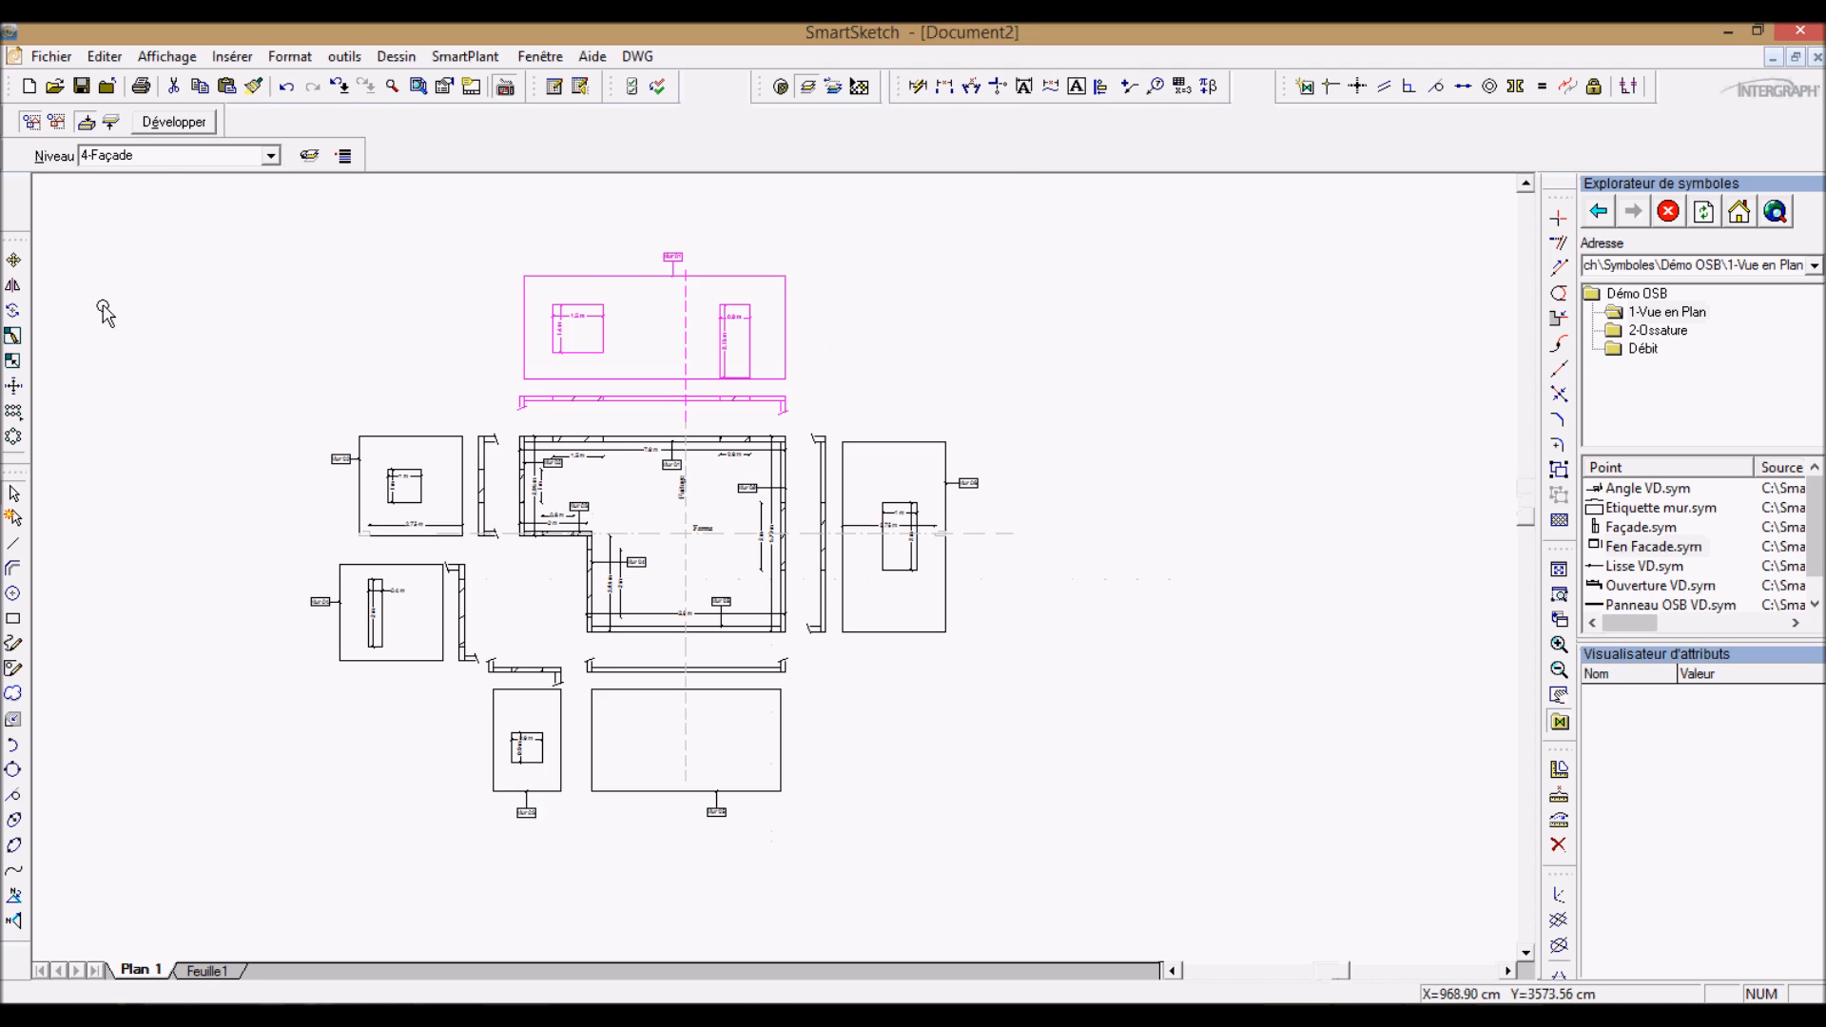
left_click(13, 259)
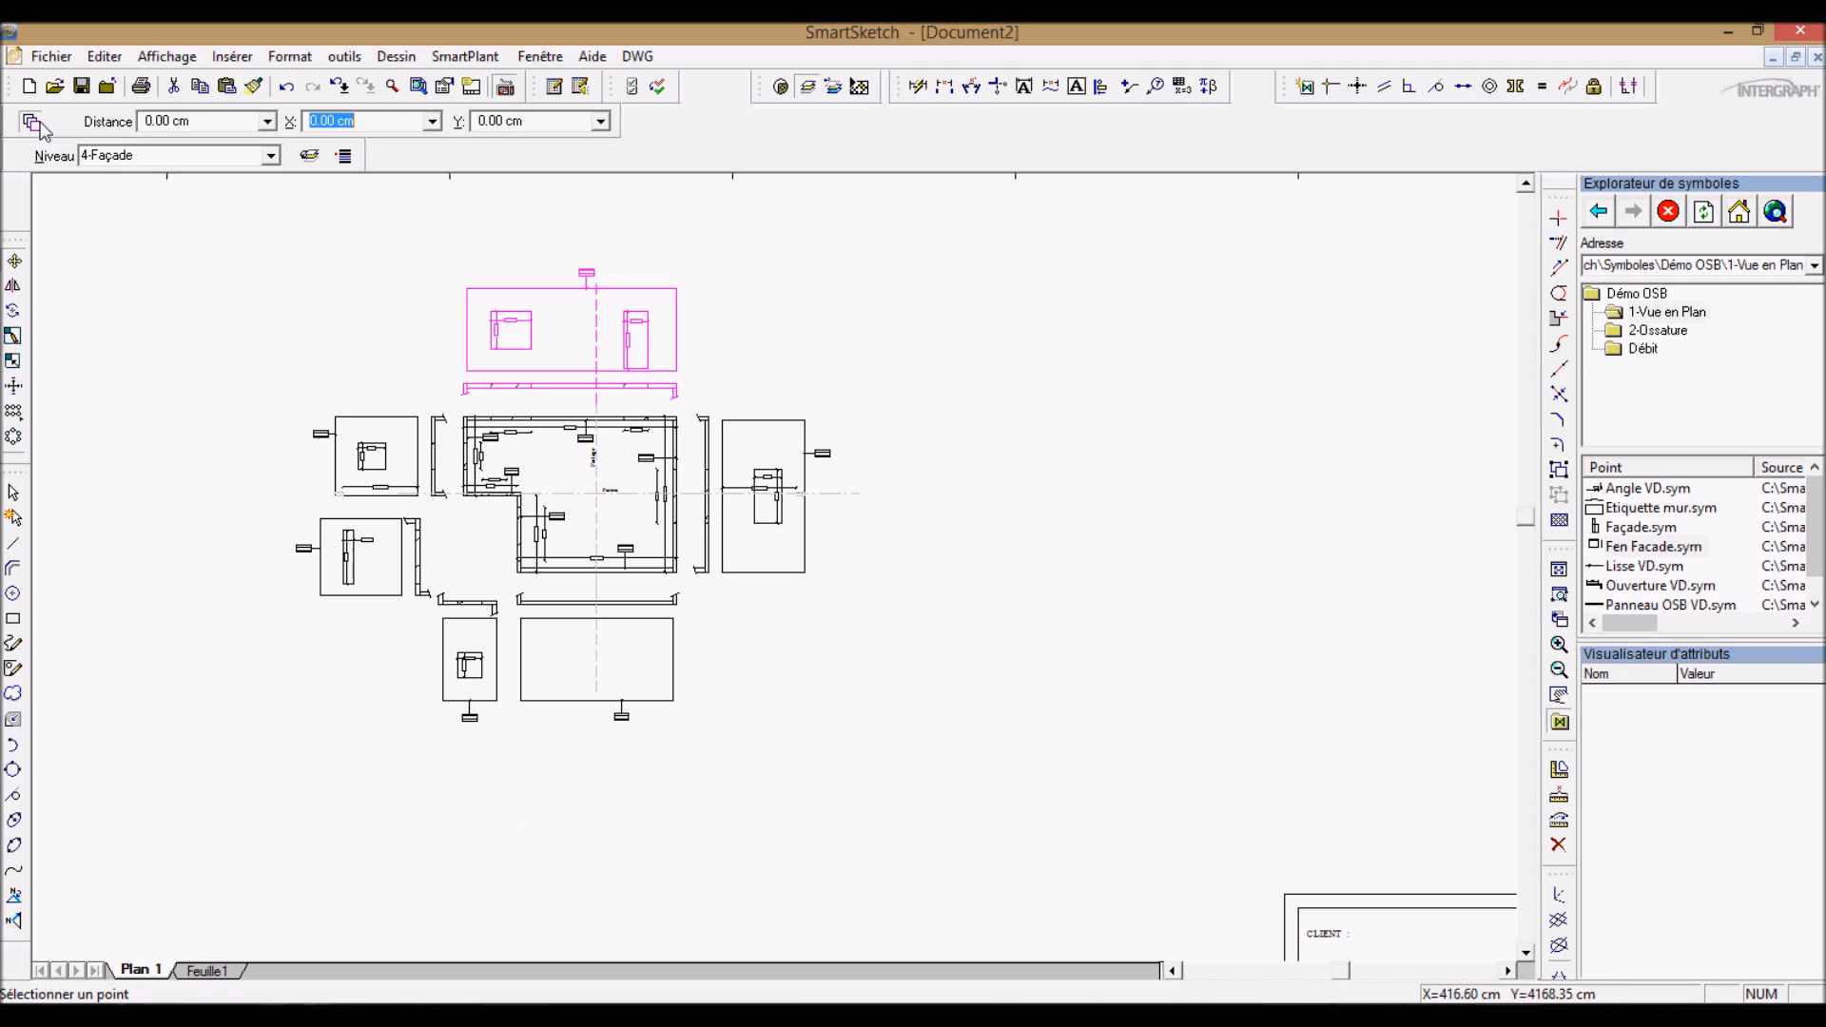
left_click(220, 281)
scroll(710, 277, "down", 2)
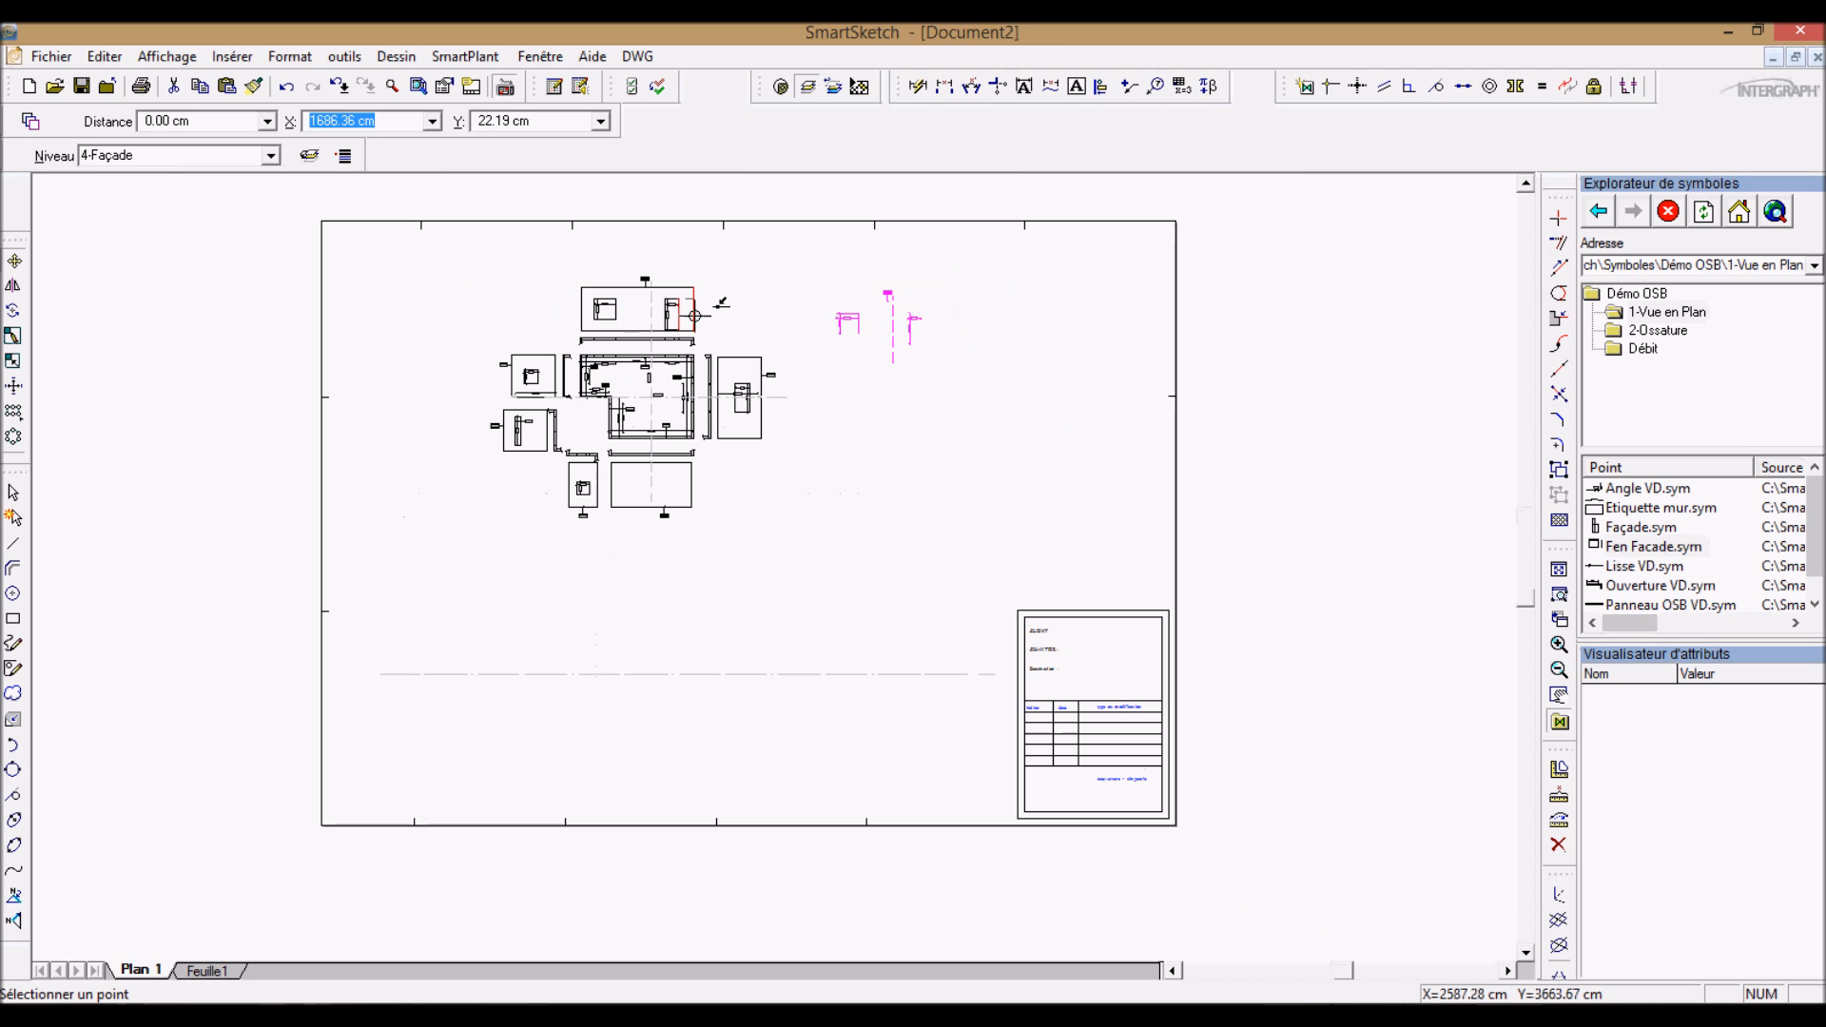
left_click(740, 625)
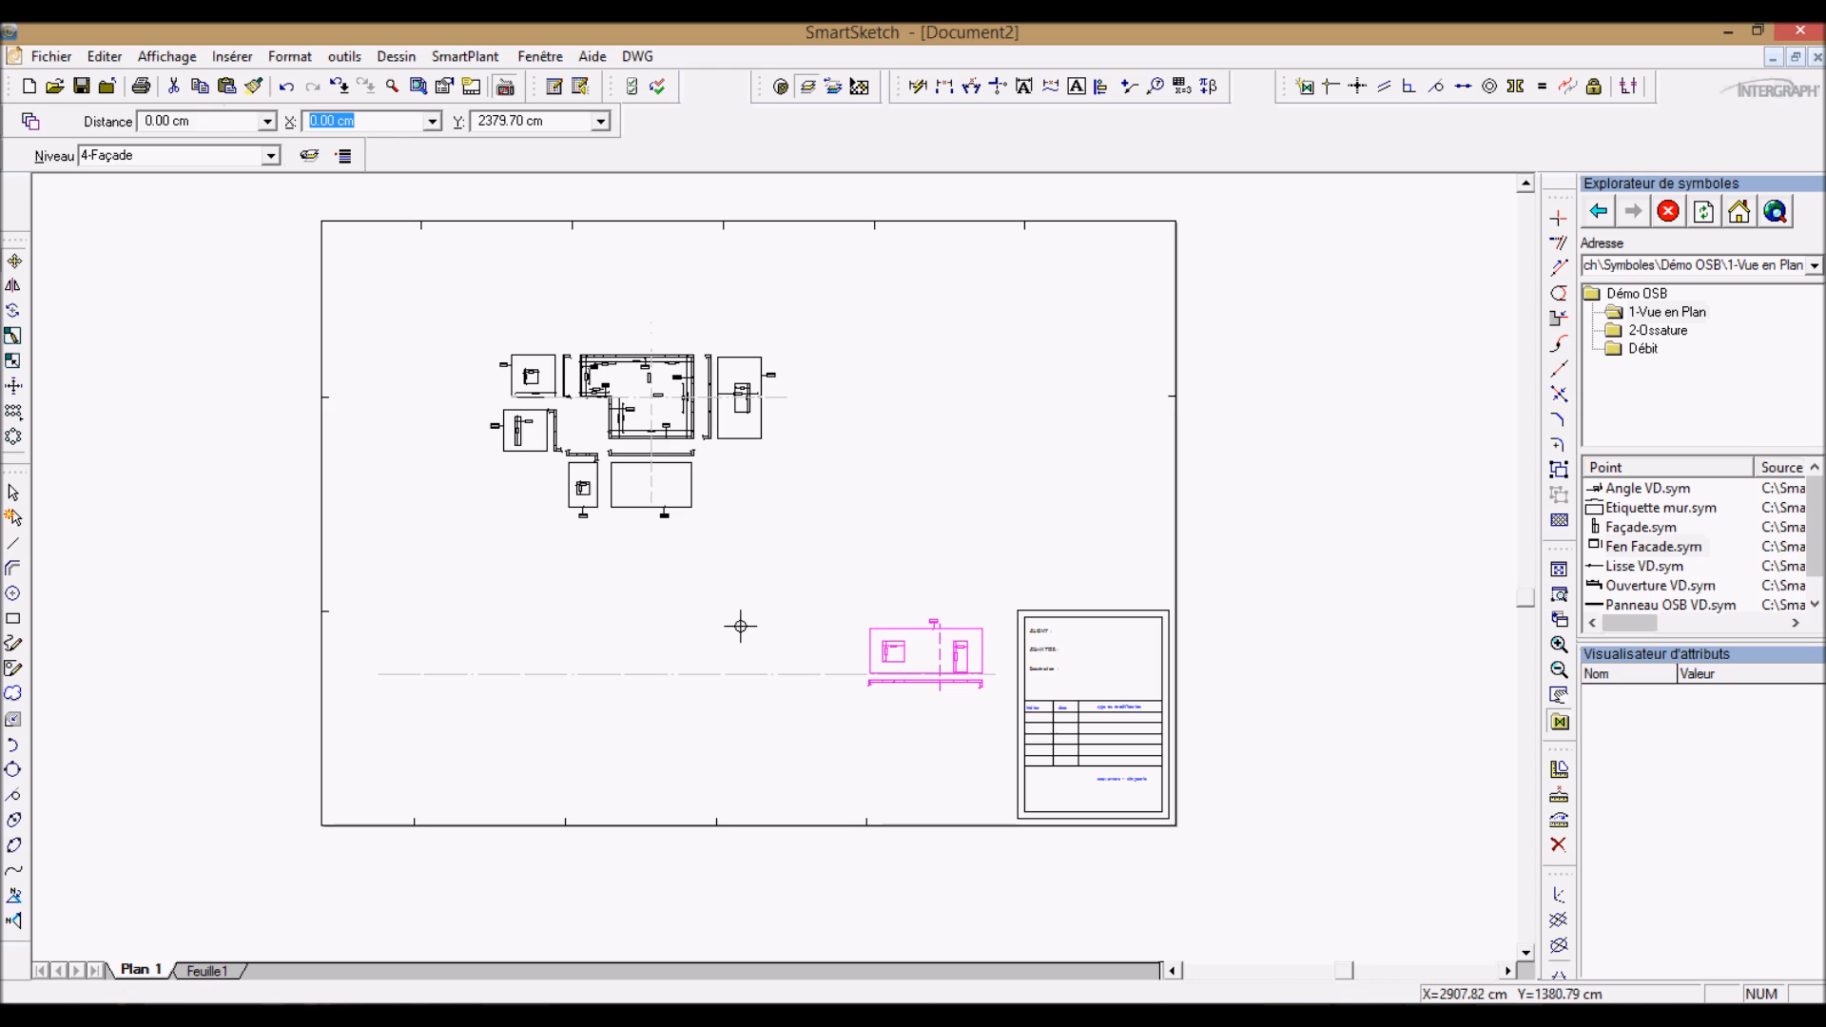
Step: Align the moved Mur 01 group by placing its façade's lower right corner exactly on the horizontal base line
scroll(950, 713, "up", 2)
left_click(15, 261)
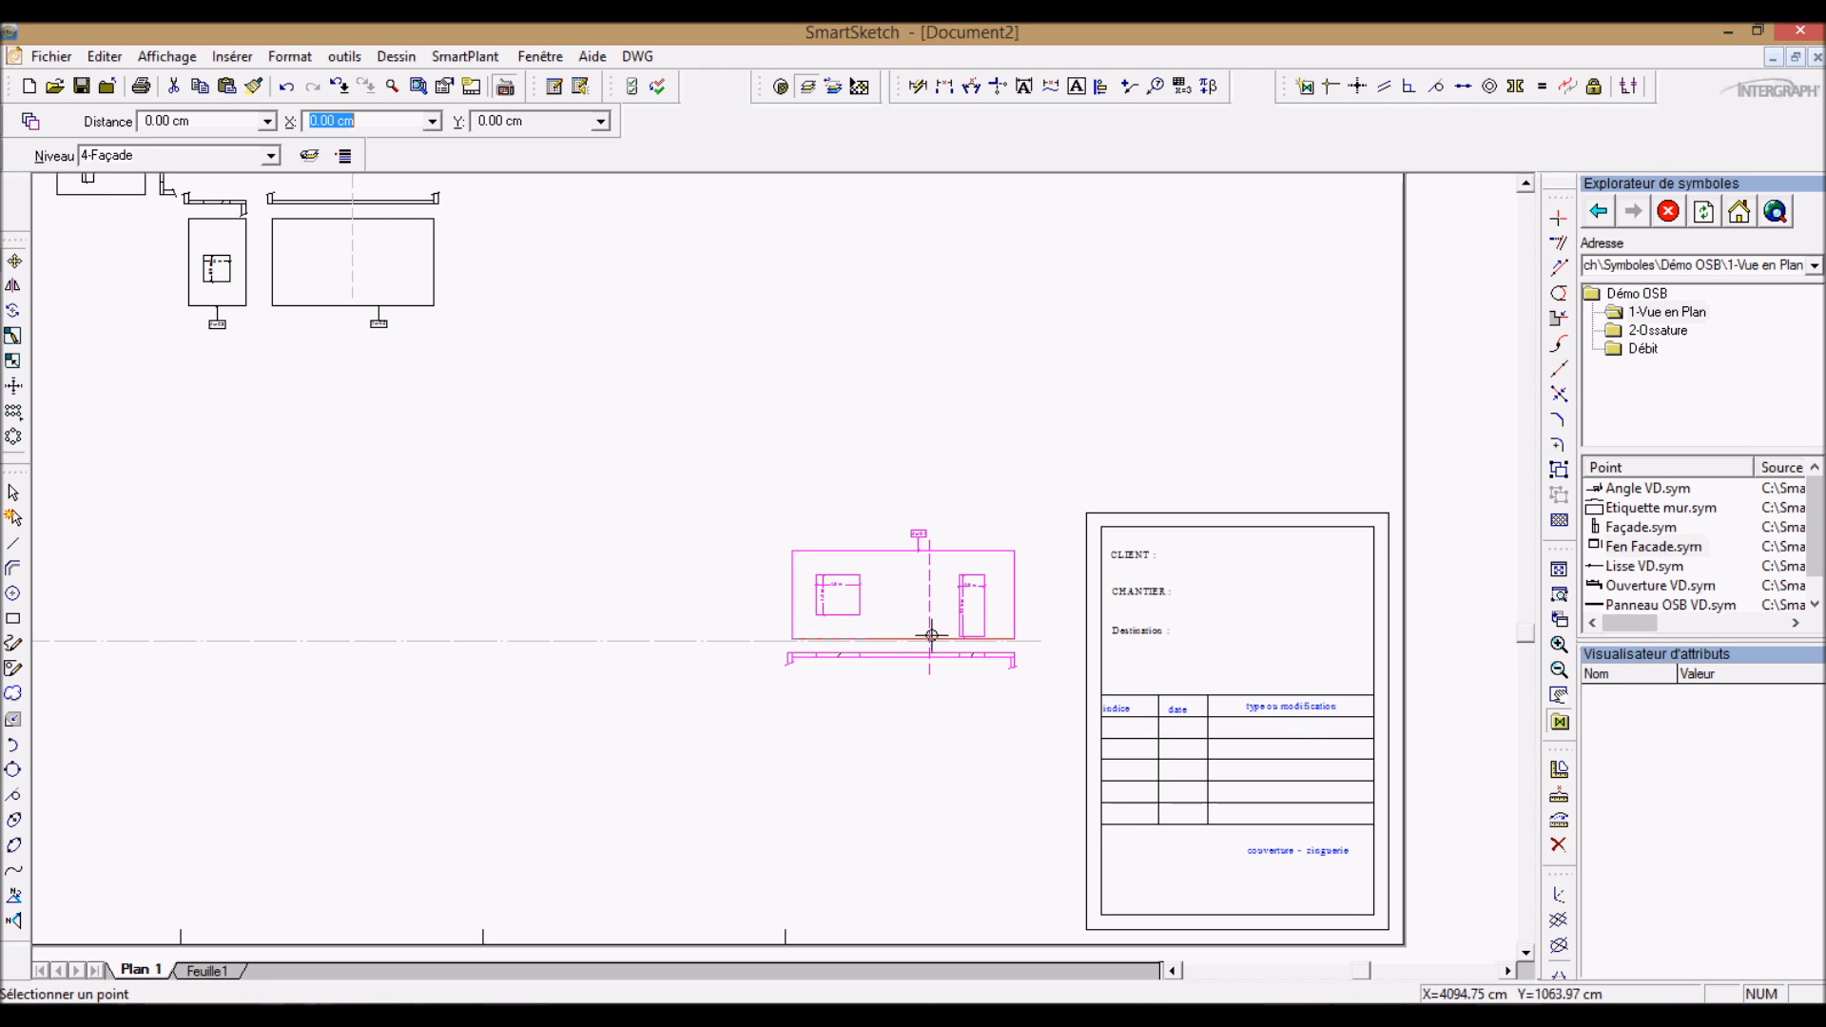
scroll(1023, 651, "up", 3)
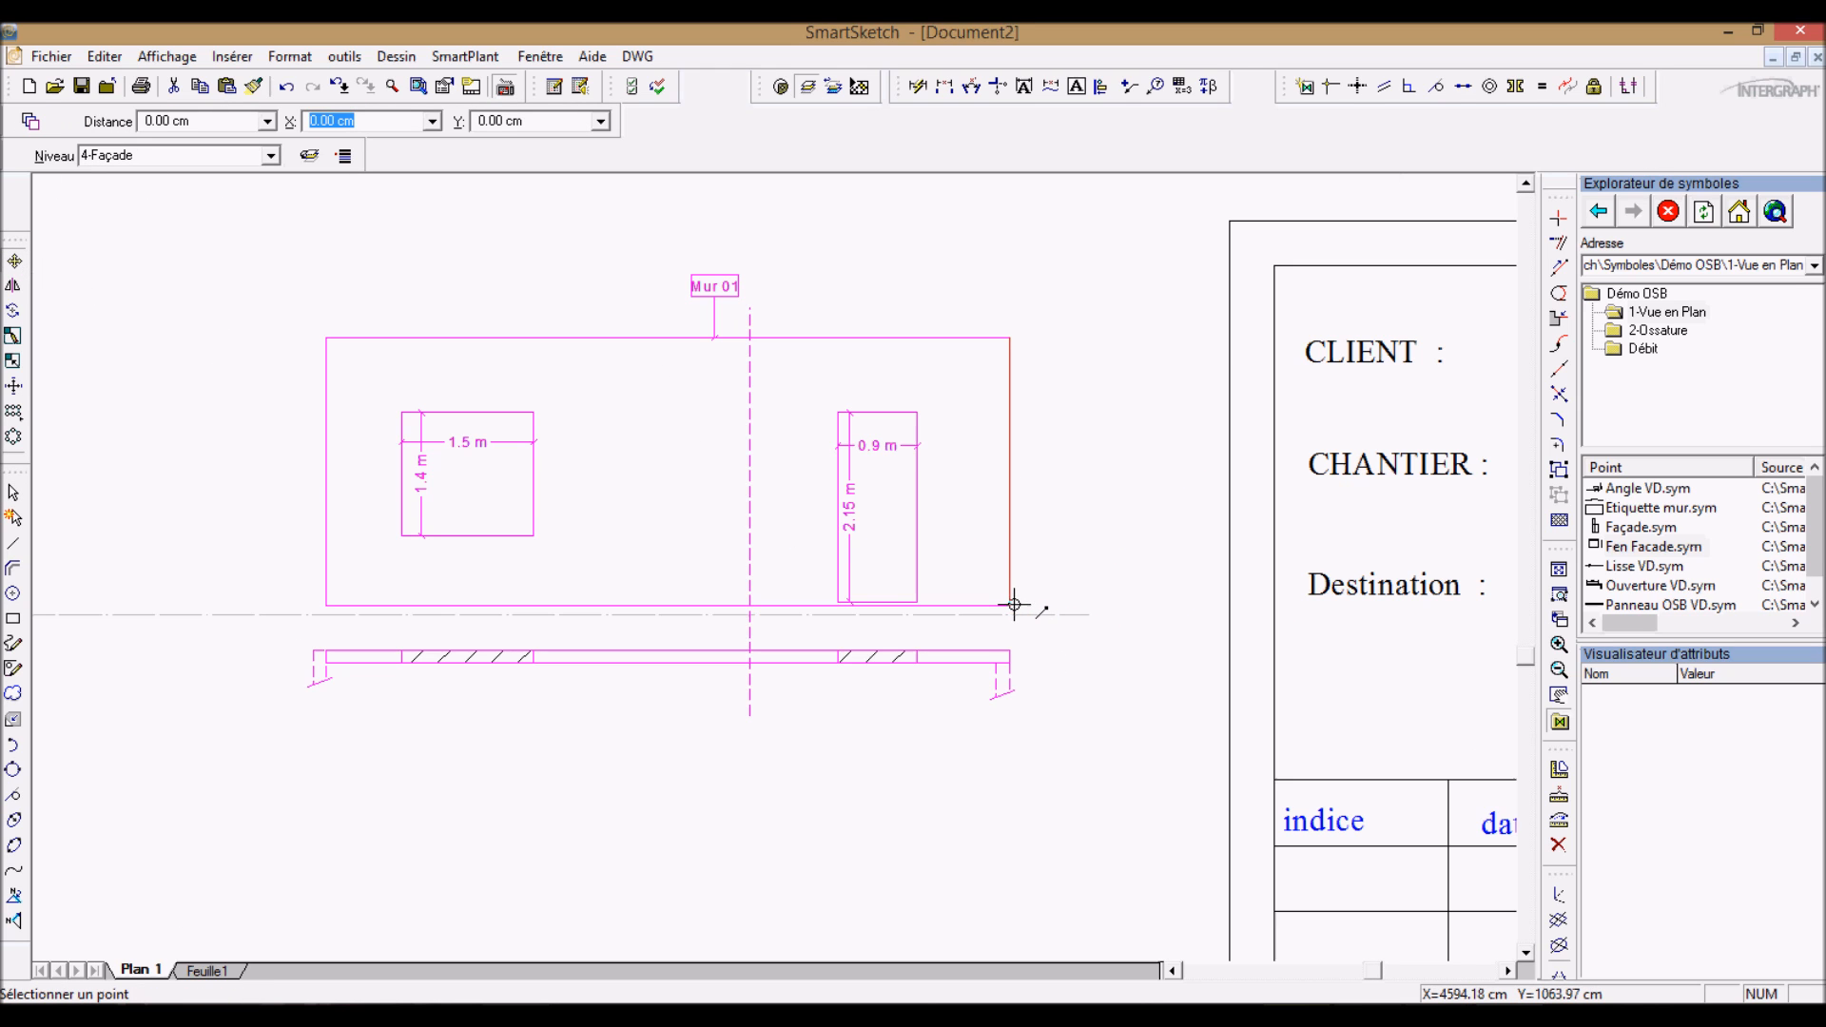
left_click(1015, 605)
left_click(1024, 615)
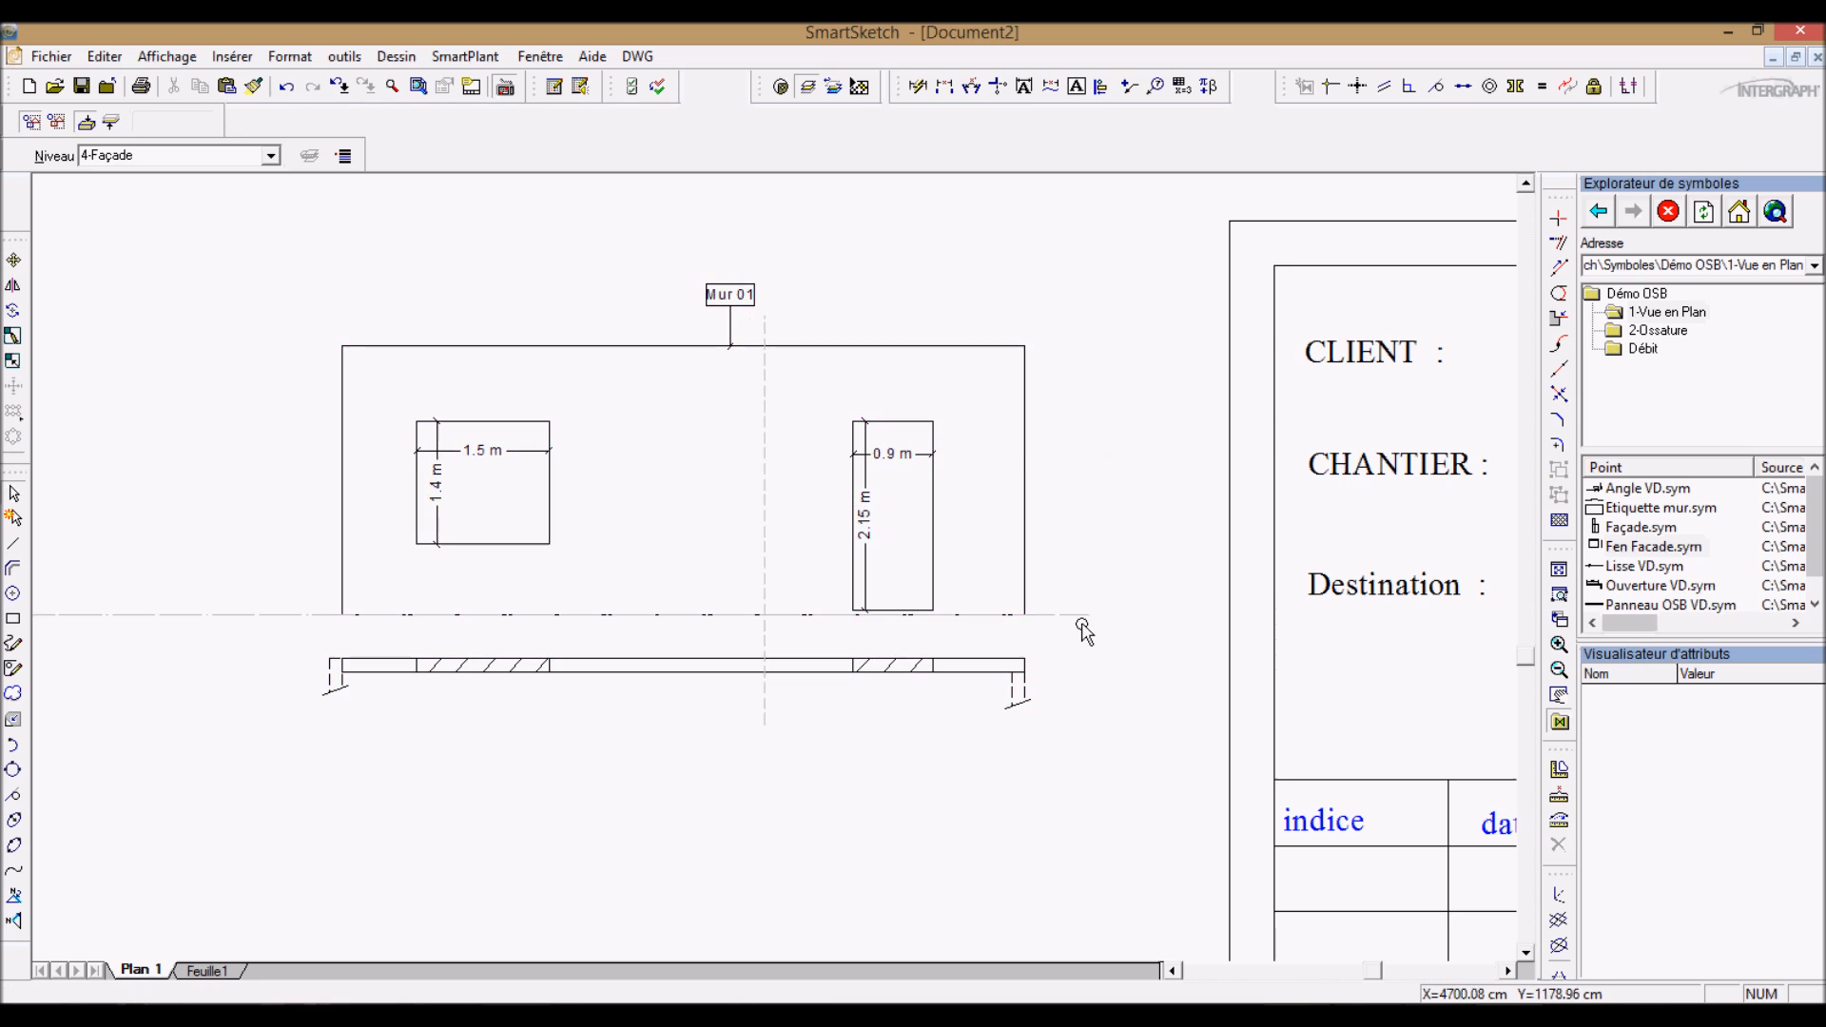
Step: Move the upper left façade with its separated wall and axis segment to the empty area right of the floor plan
scroll(1023, 778, "down", 3)
scroll(1114, 808, "down", 4)
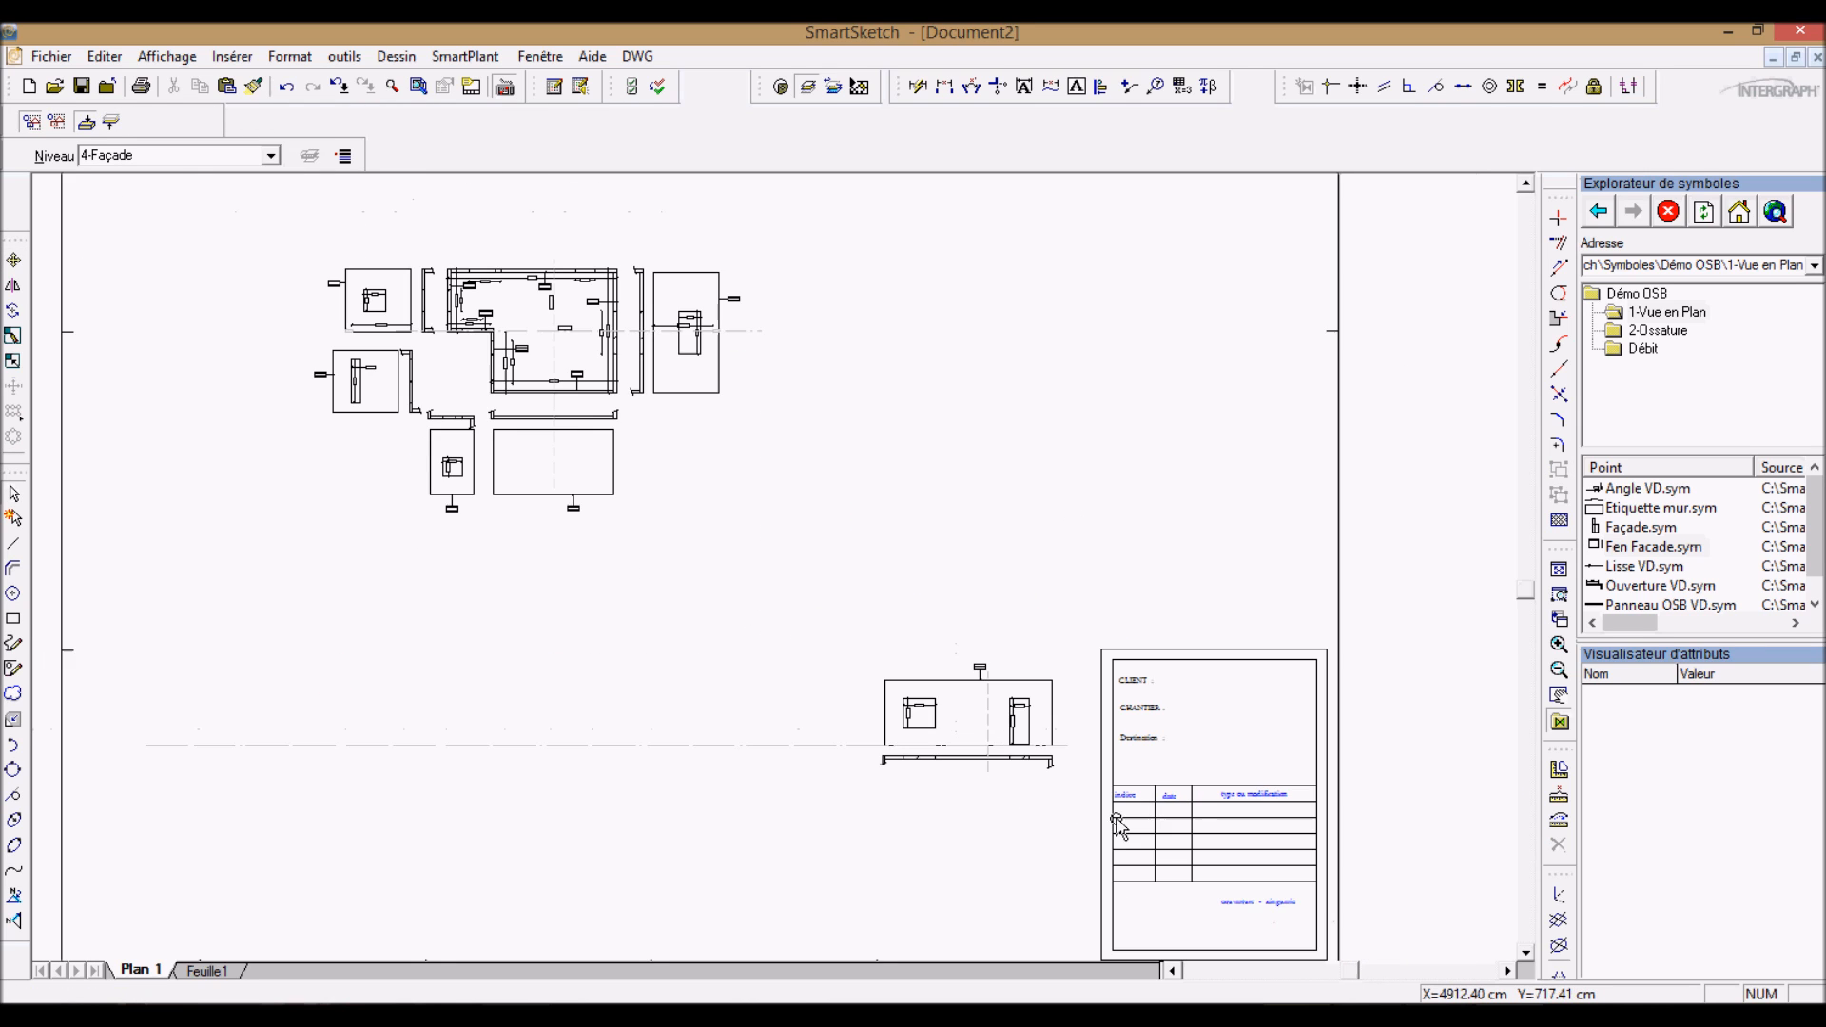
scroll(855, 418, "up", 3)
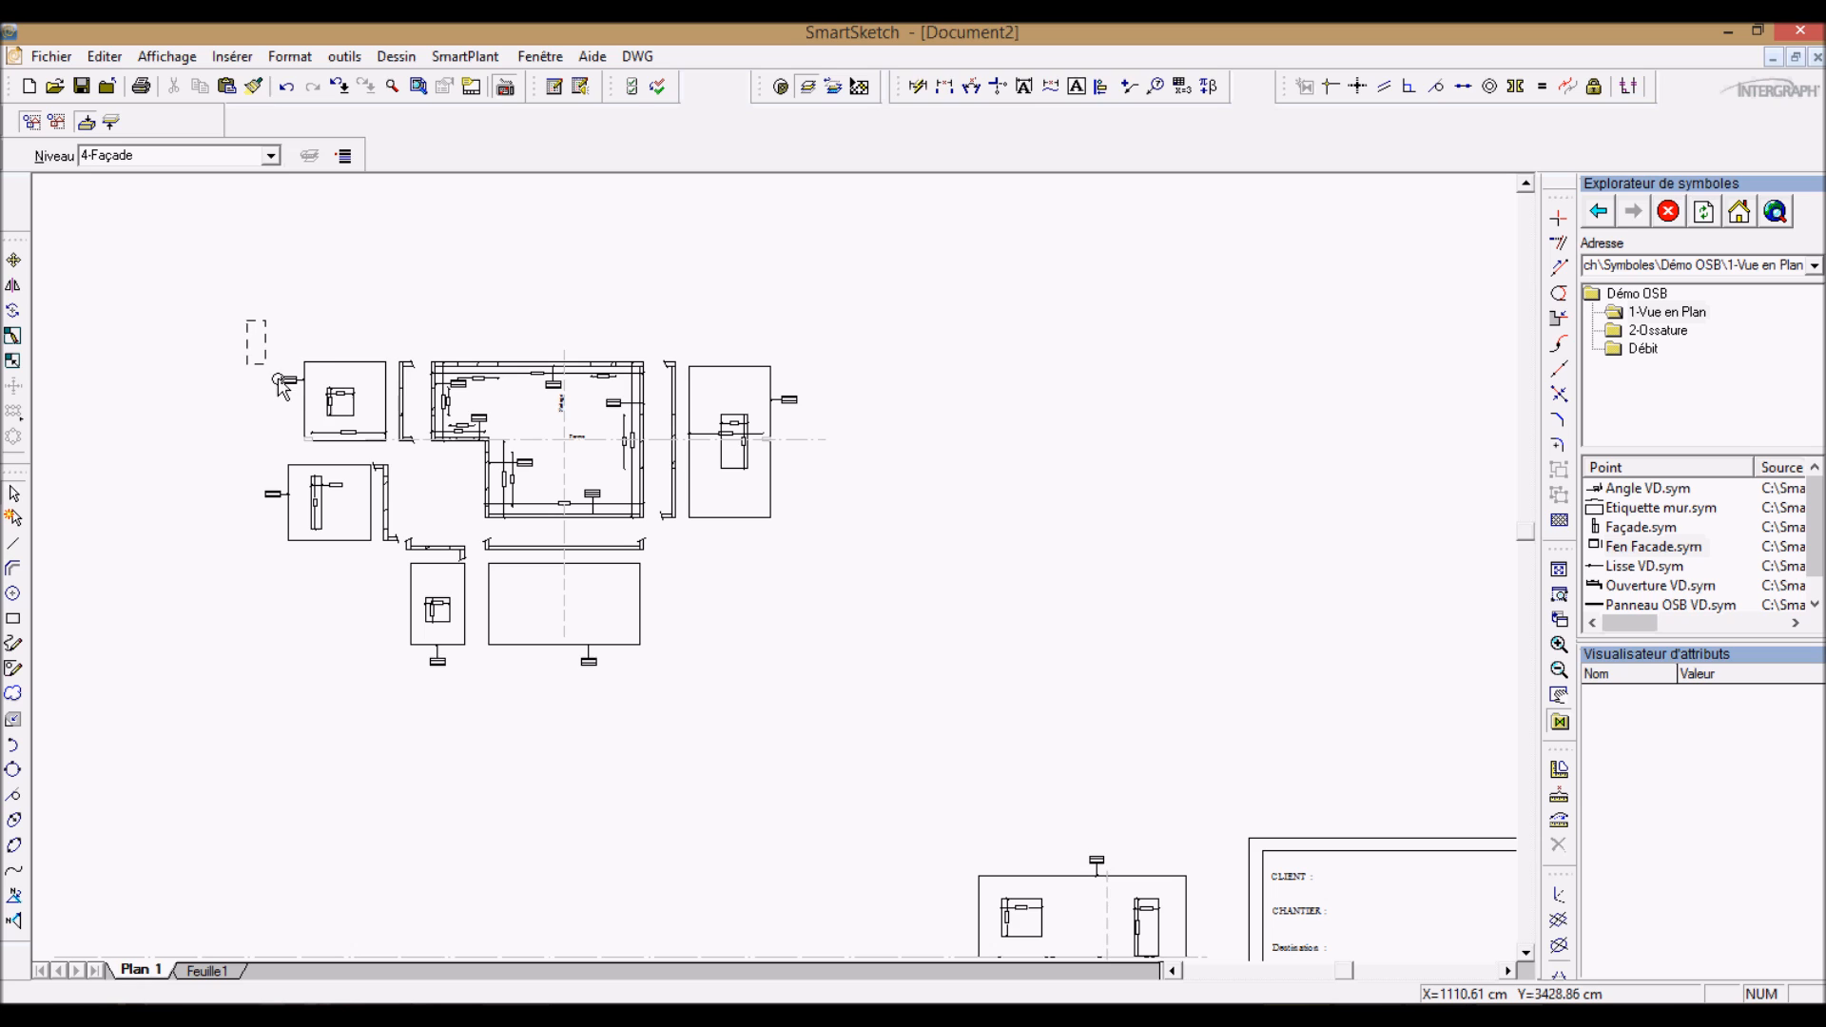
left_click_drag(407, 466, 426, 463)
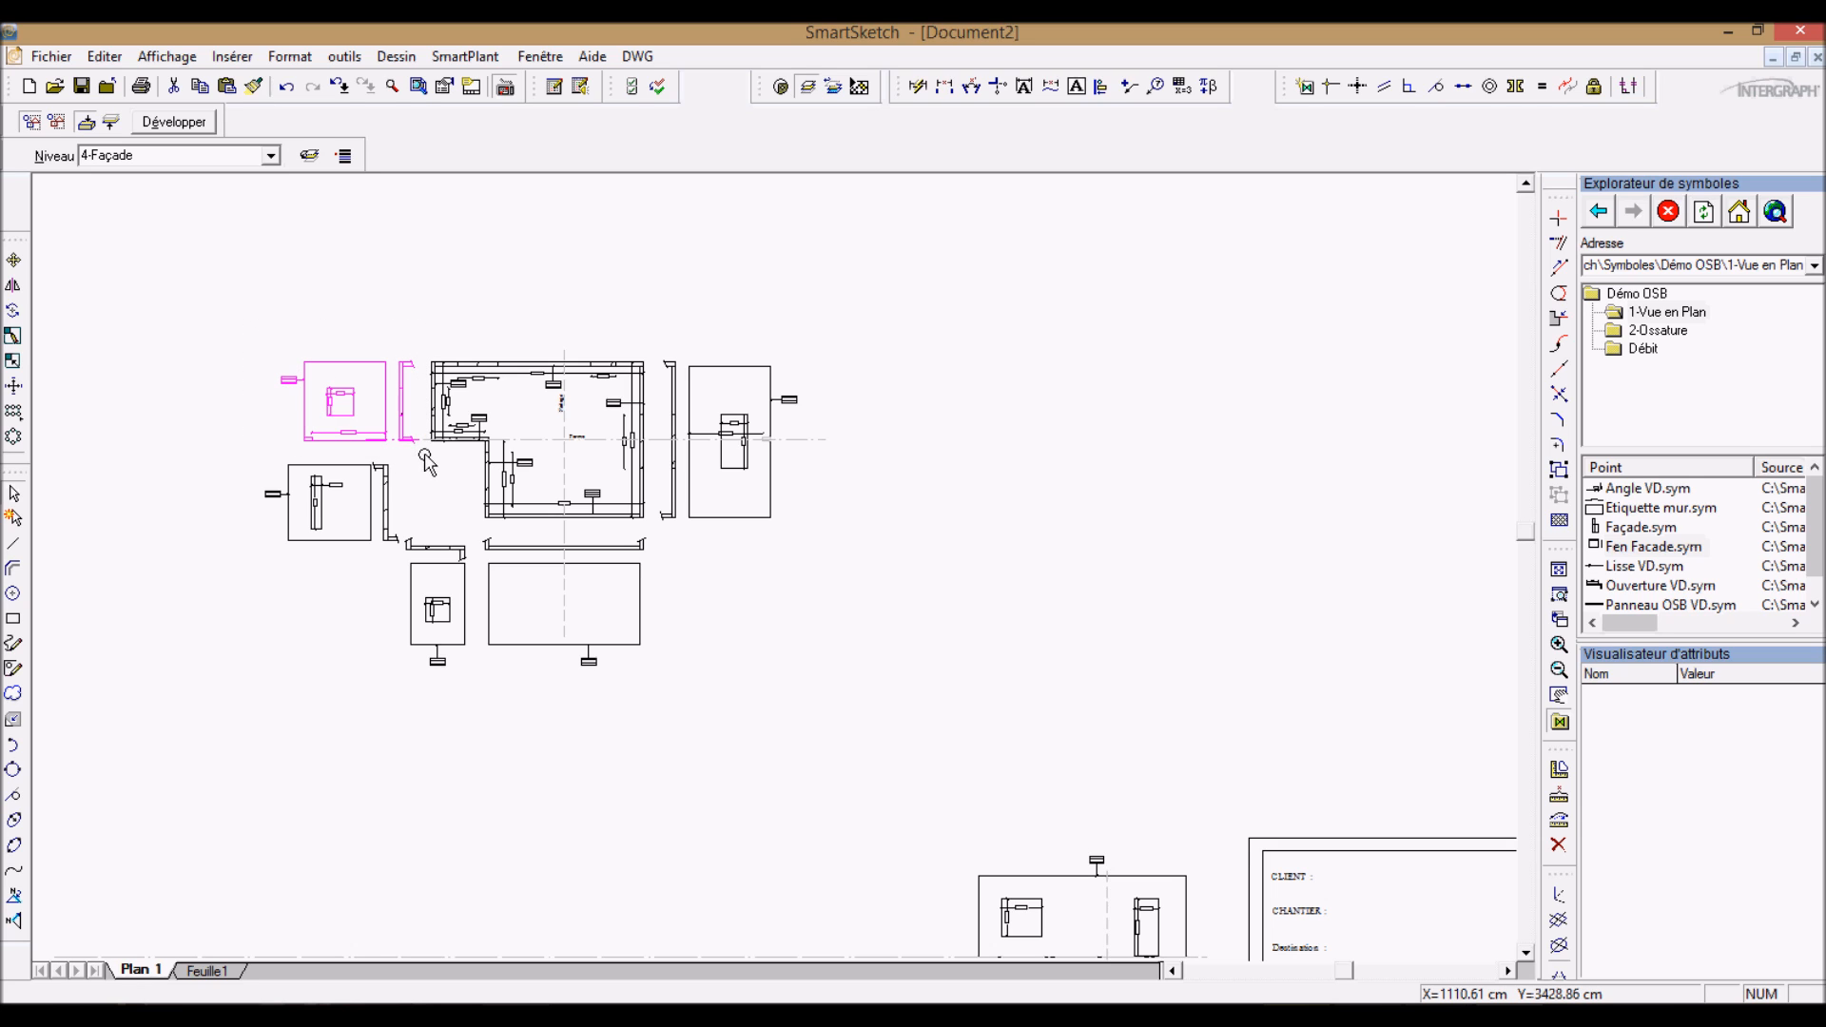
left_click(13, 259)
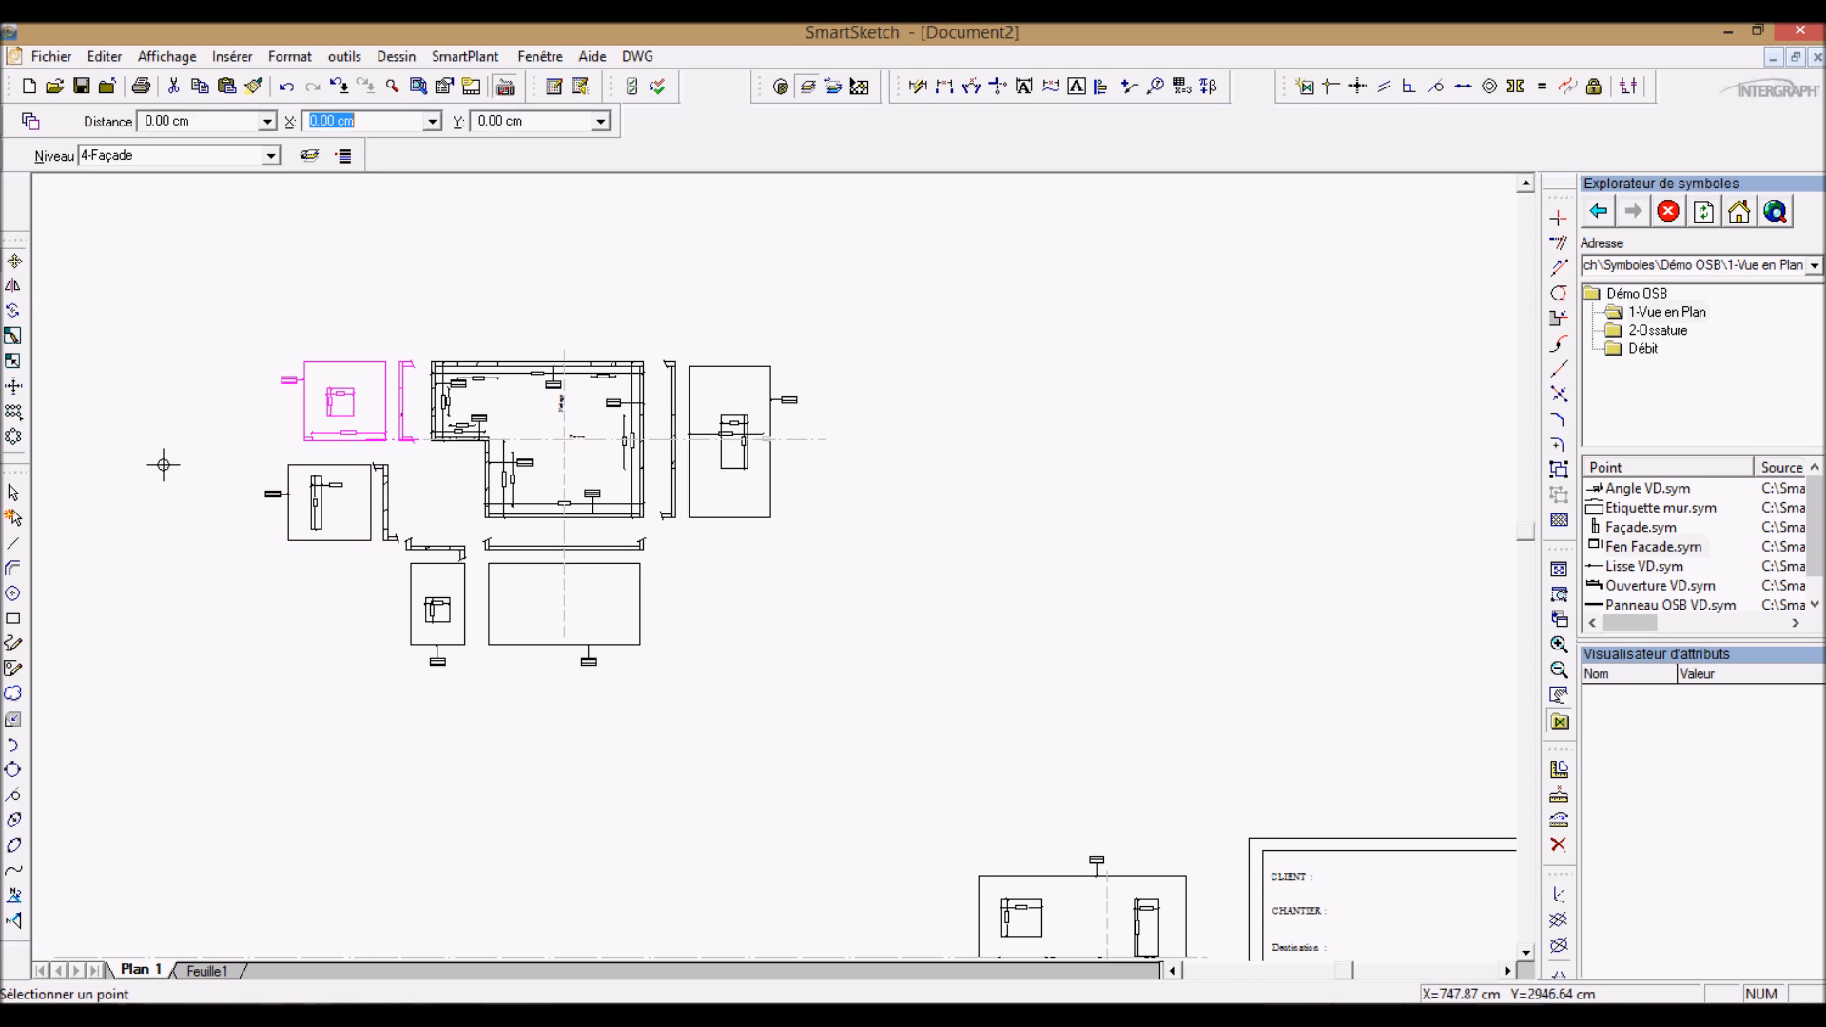
left_click(194, 463)
left_click(1004, 400)
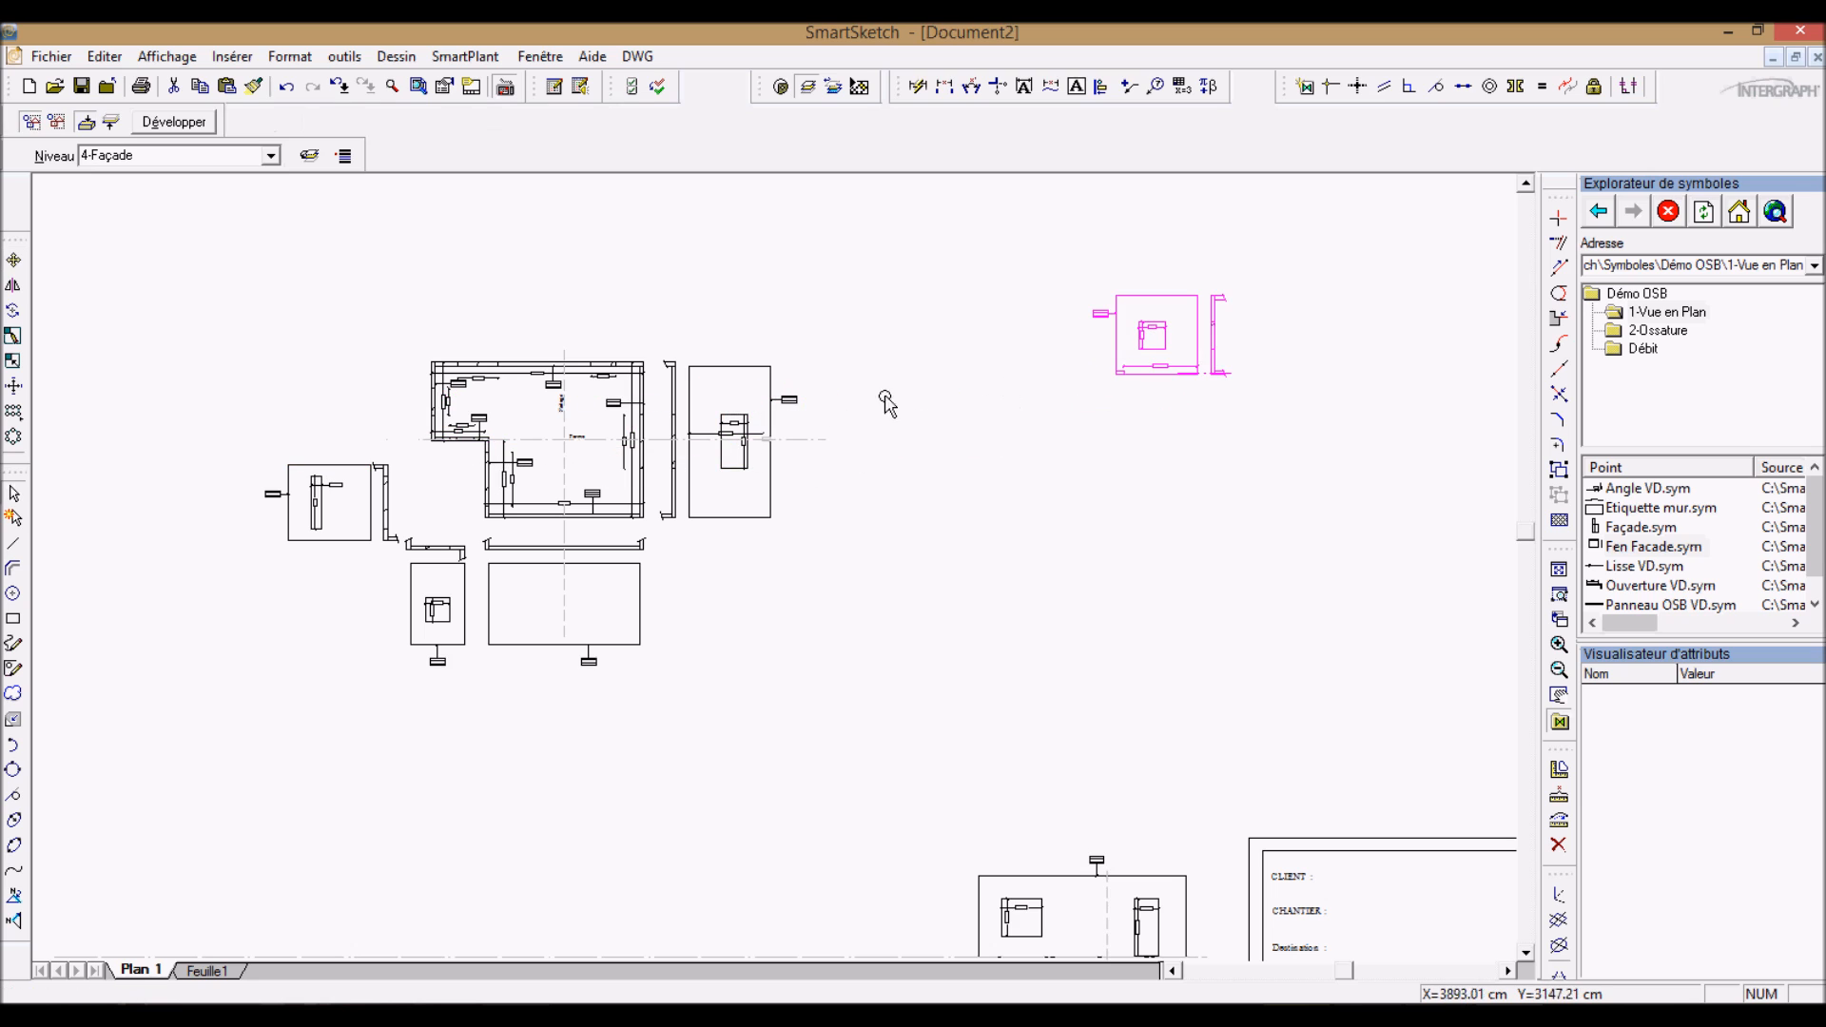
Step: Rotate the moved façade group a quarter turn clockwise so its wall lies below, and move it by its lower right corner to the base line
left_click(13, 310)
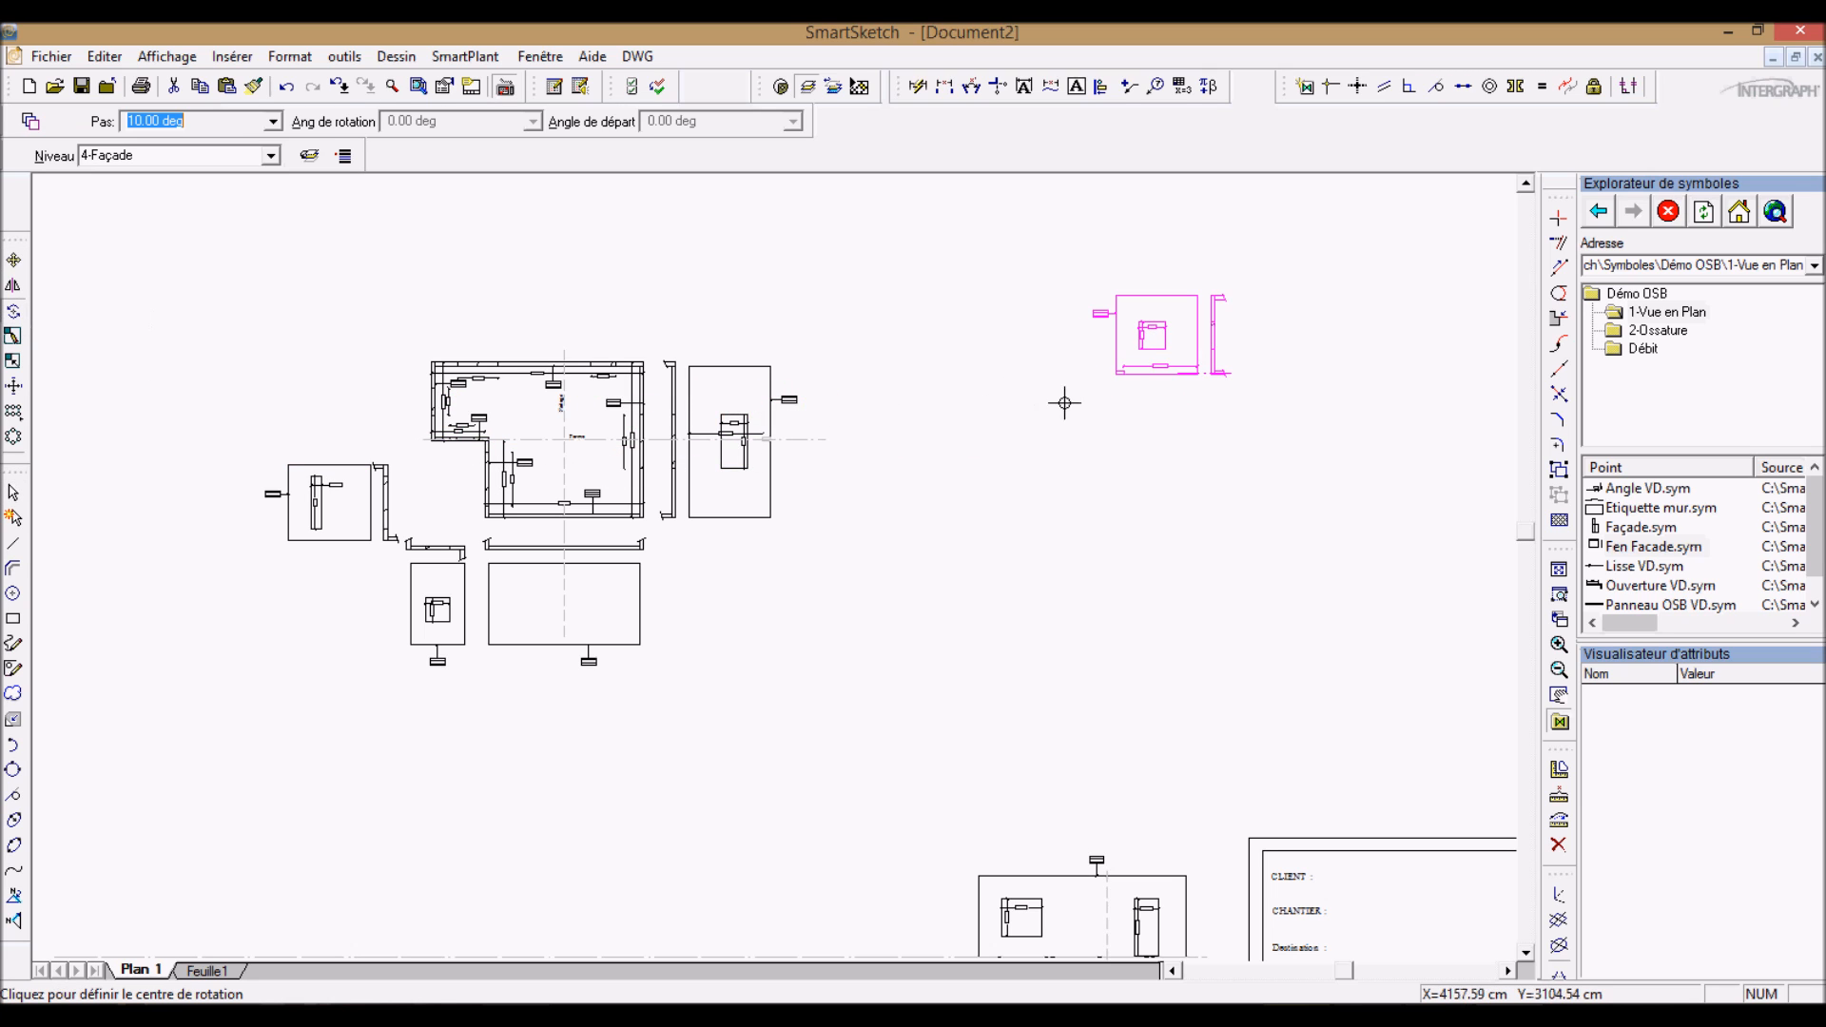
left_click(1129, 295)
left_click(1213, 296)
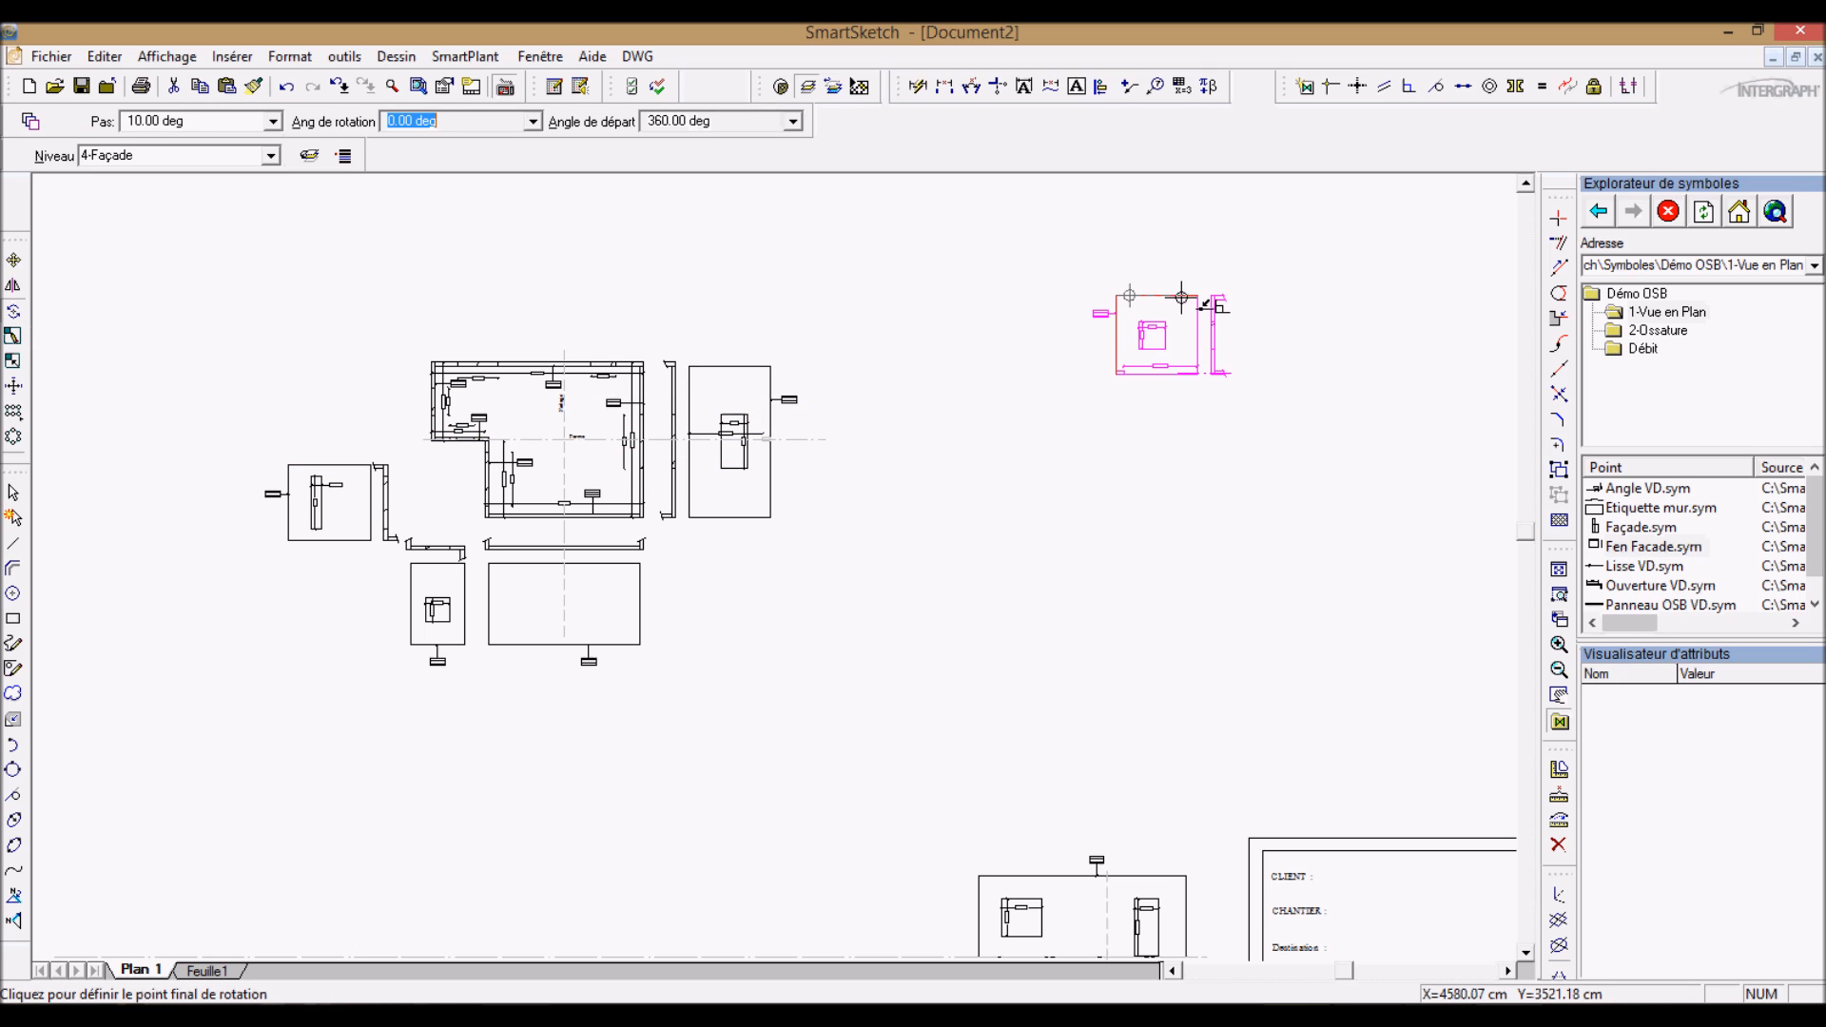
left_click(1132, 448)
left_click(13, 260)
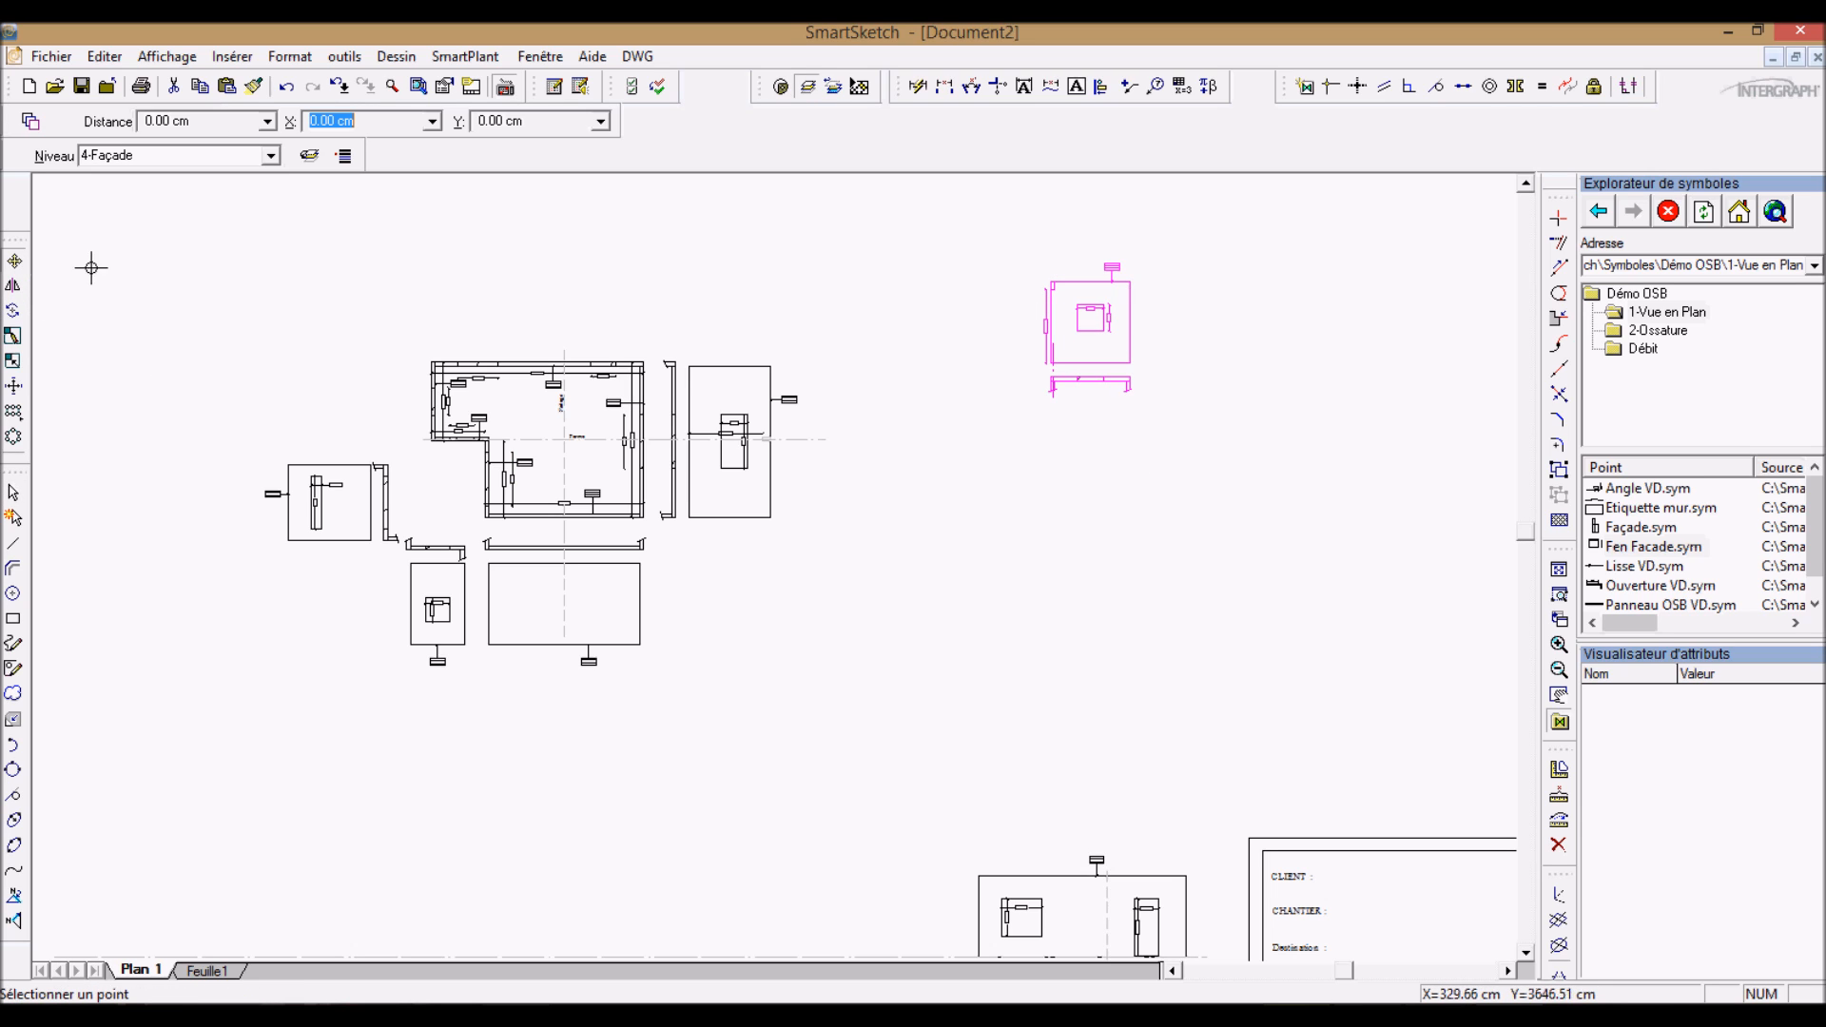
left_click(1127, 364)
scroll(1155, 276, "down", 2)
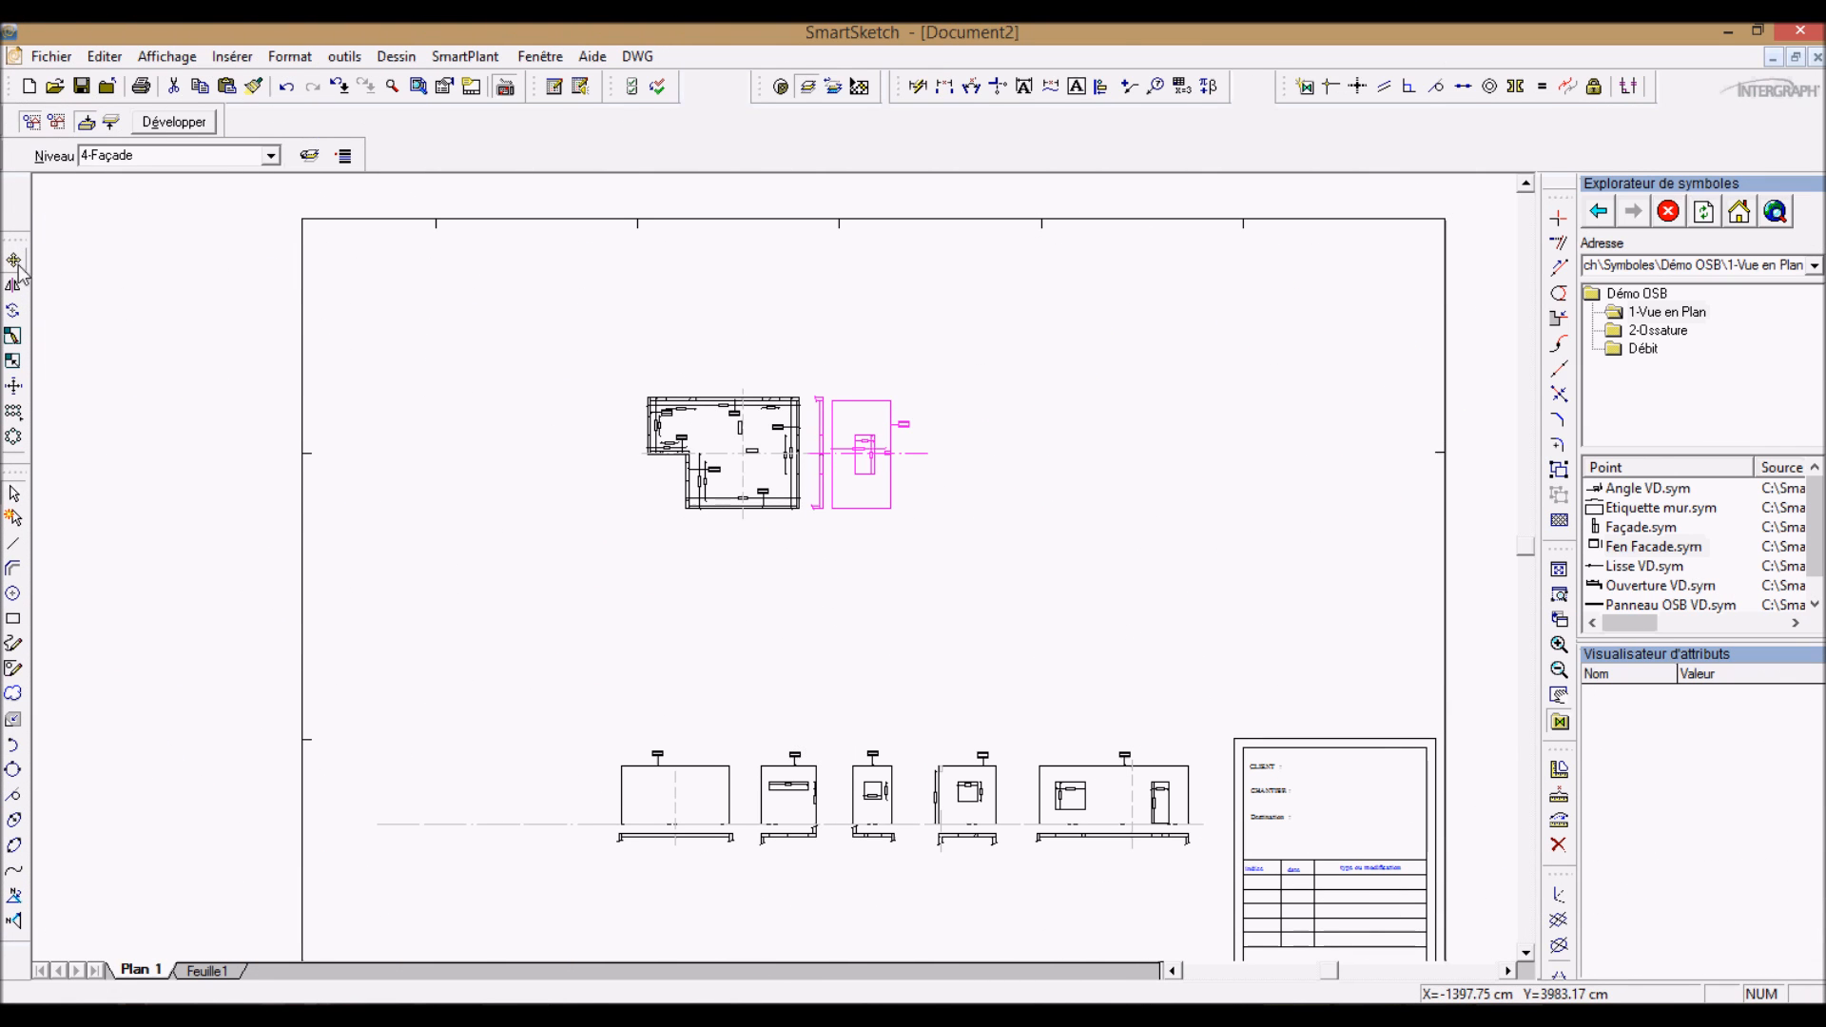
Step: Move the façade right of the floor plan, with its wall and axis, into the empty area and rotate it a quarter turn counterclockwise
left_click(17, 265)
left_click(889, 510)
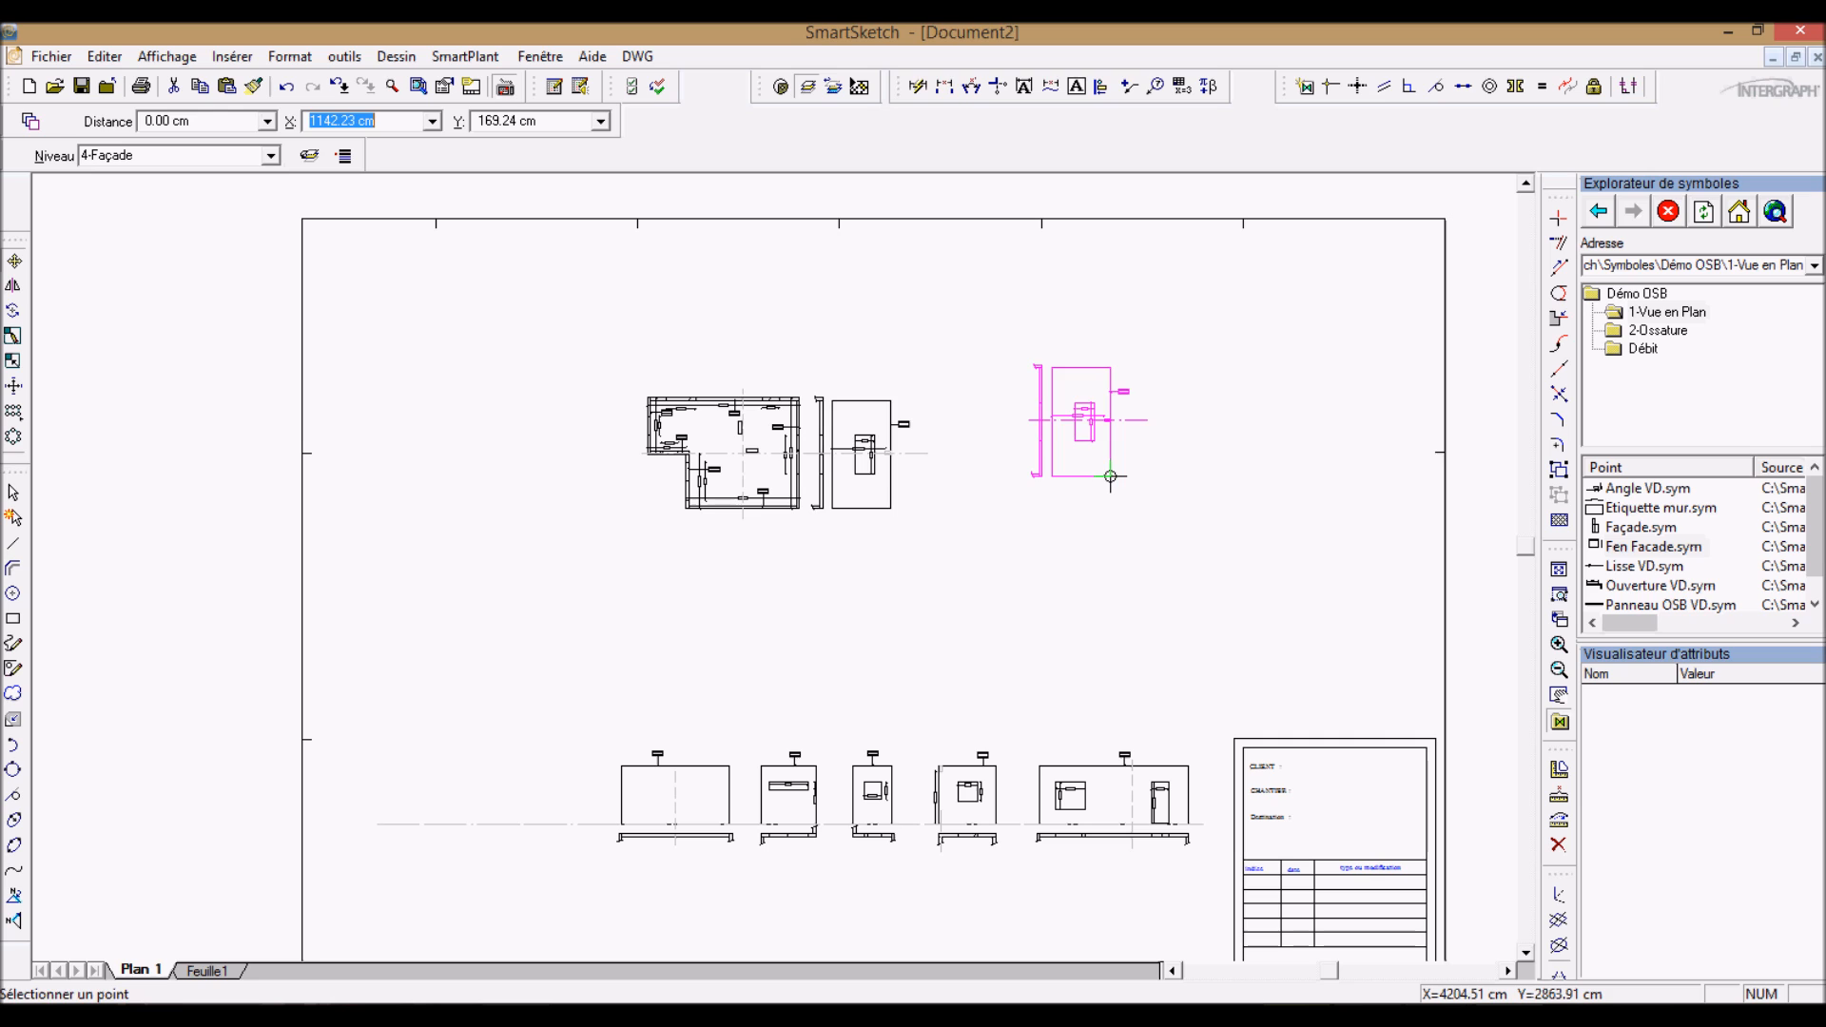
left_click(1109, 477)
left_click(14, 311)
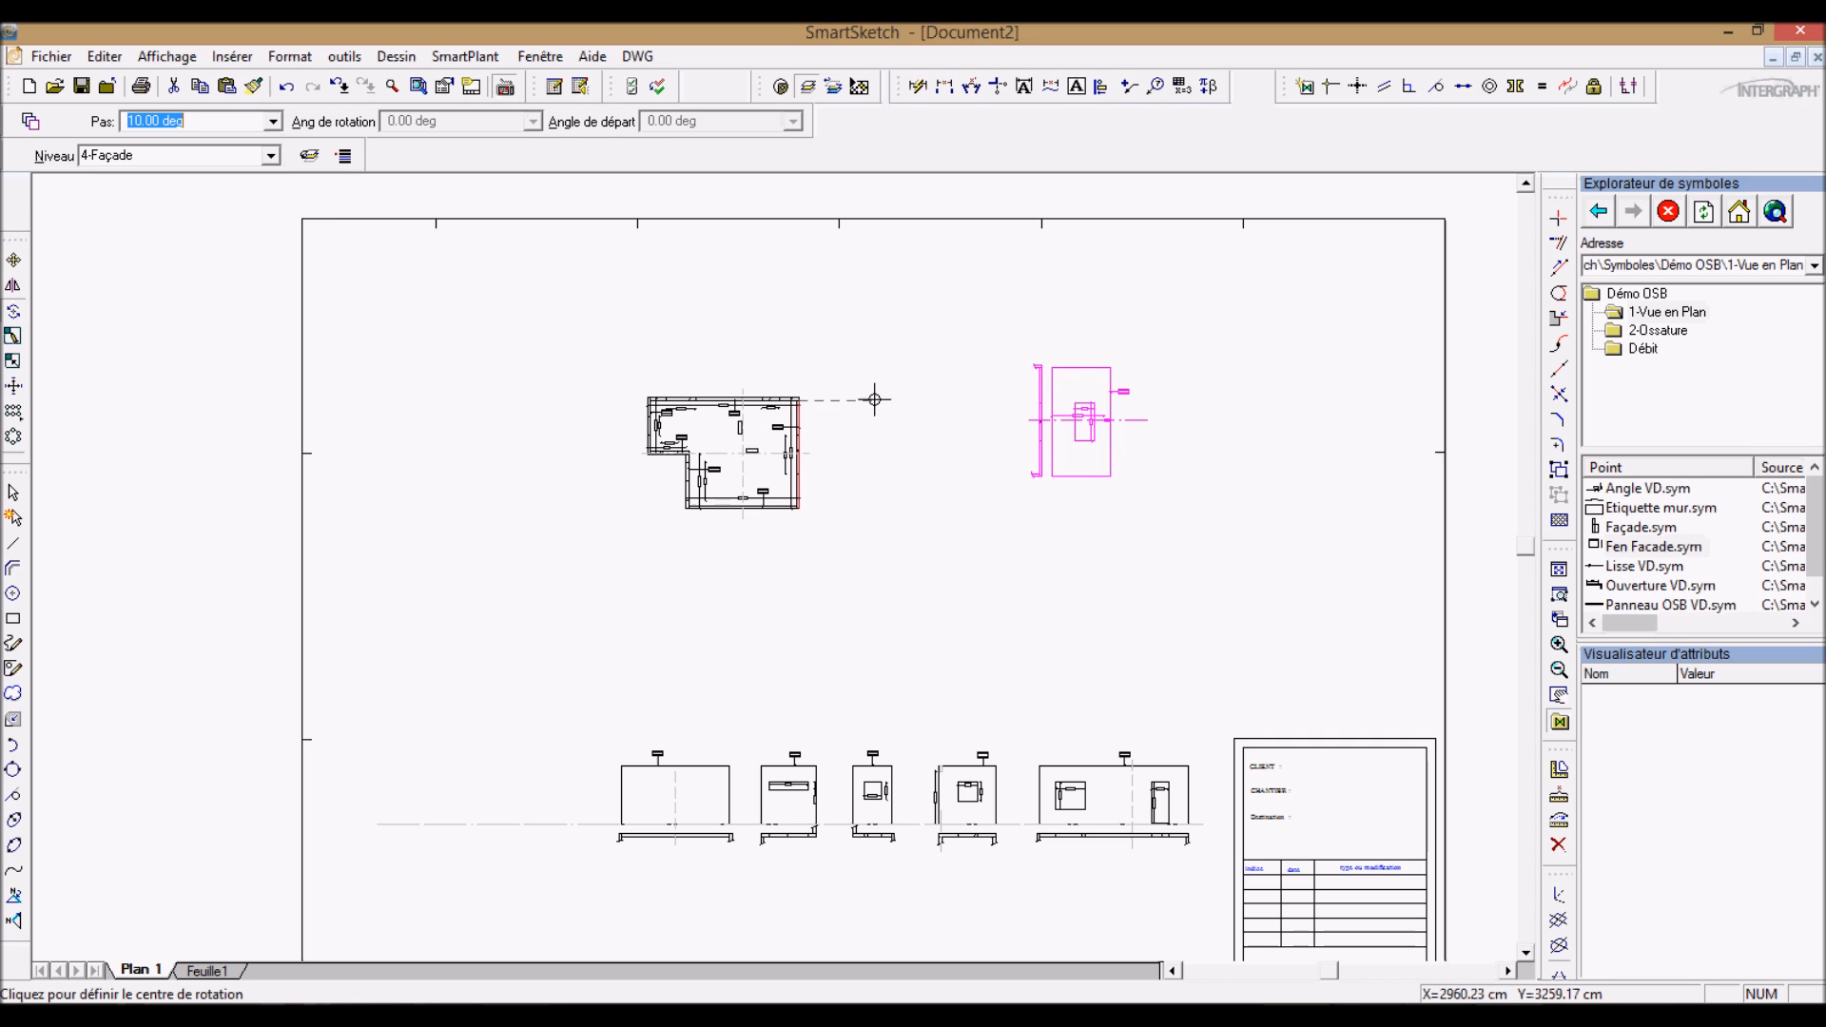
left_click(1050, 369)
left_click(1052, 457)
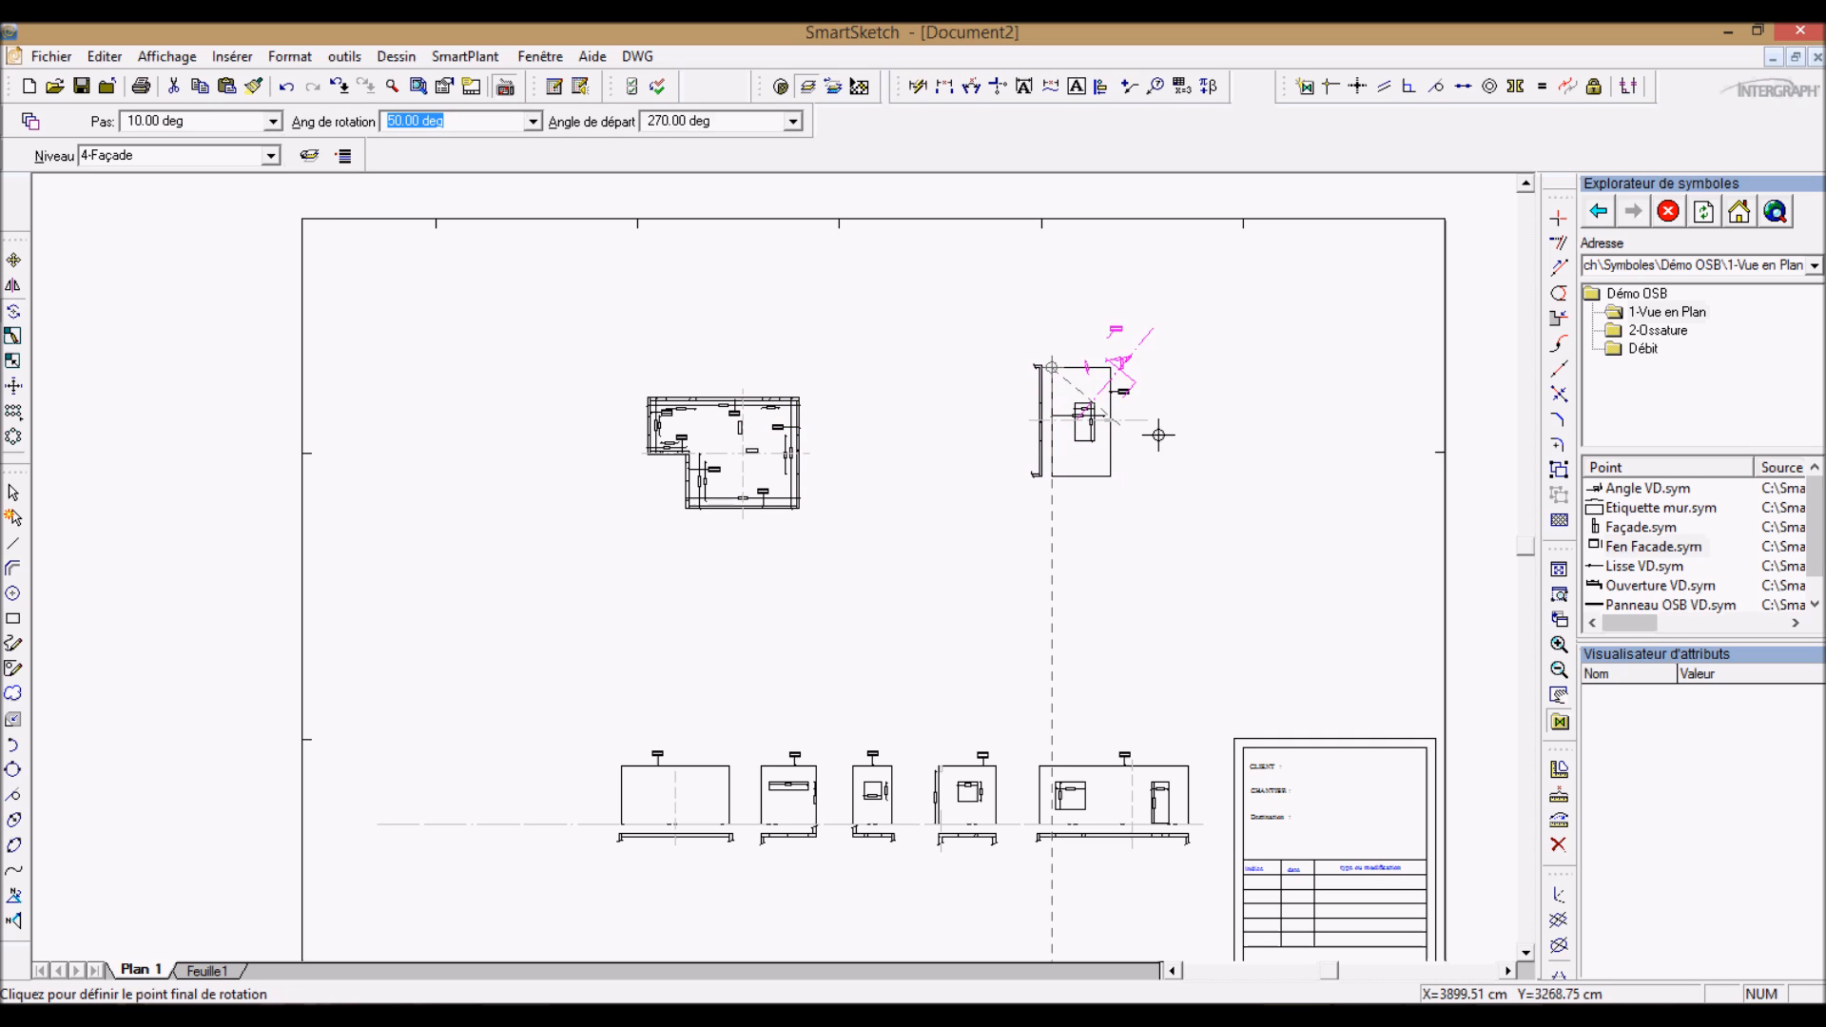
left_click(1287, 377)
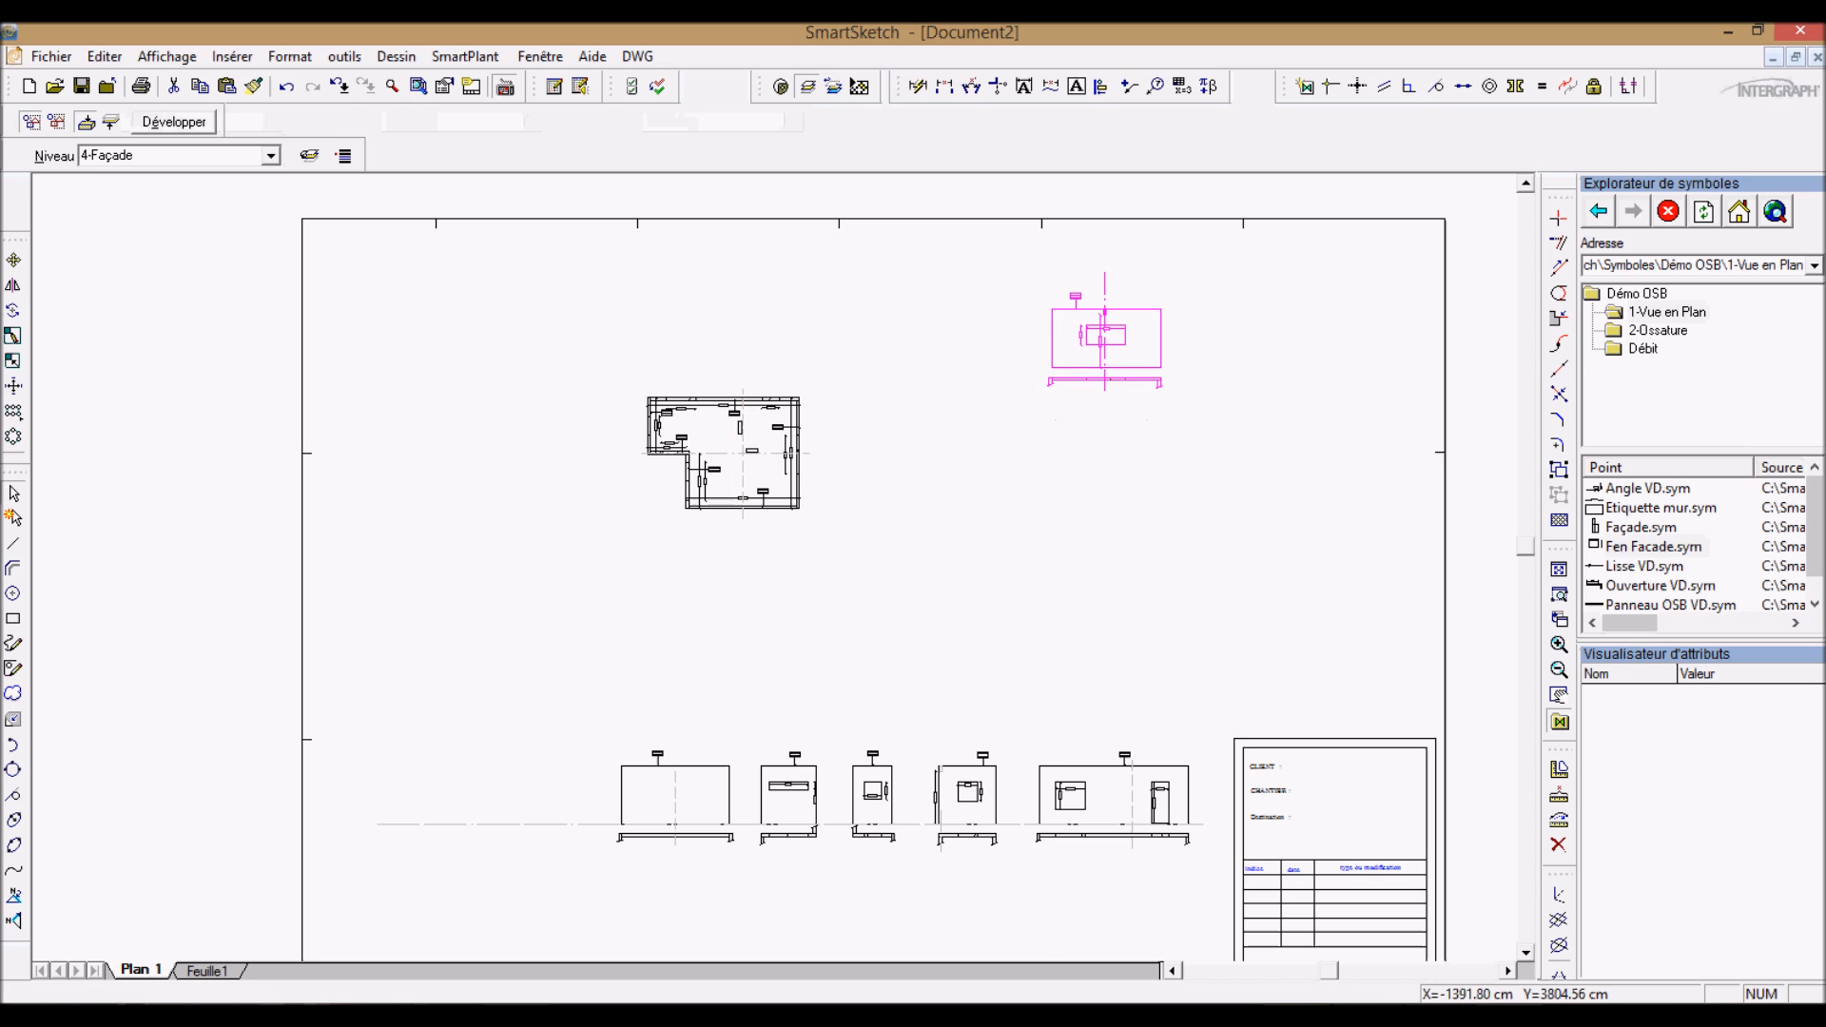
Step: Move the rotated façade group by its lower left corner onto the base line, at the left end of the façade row
left_click(13, 261)
left_click(1055, 365)
left_click(477, 825)
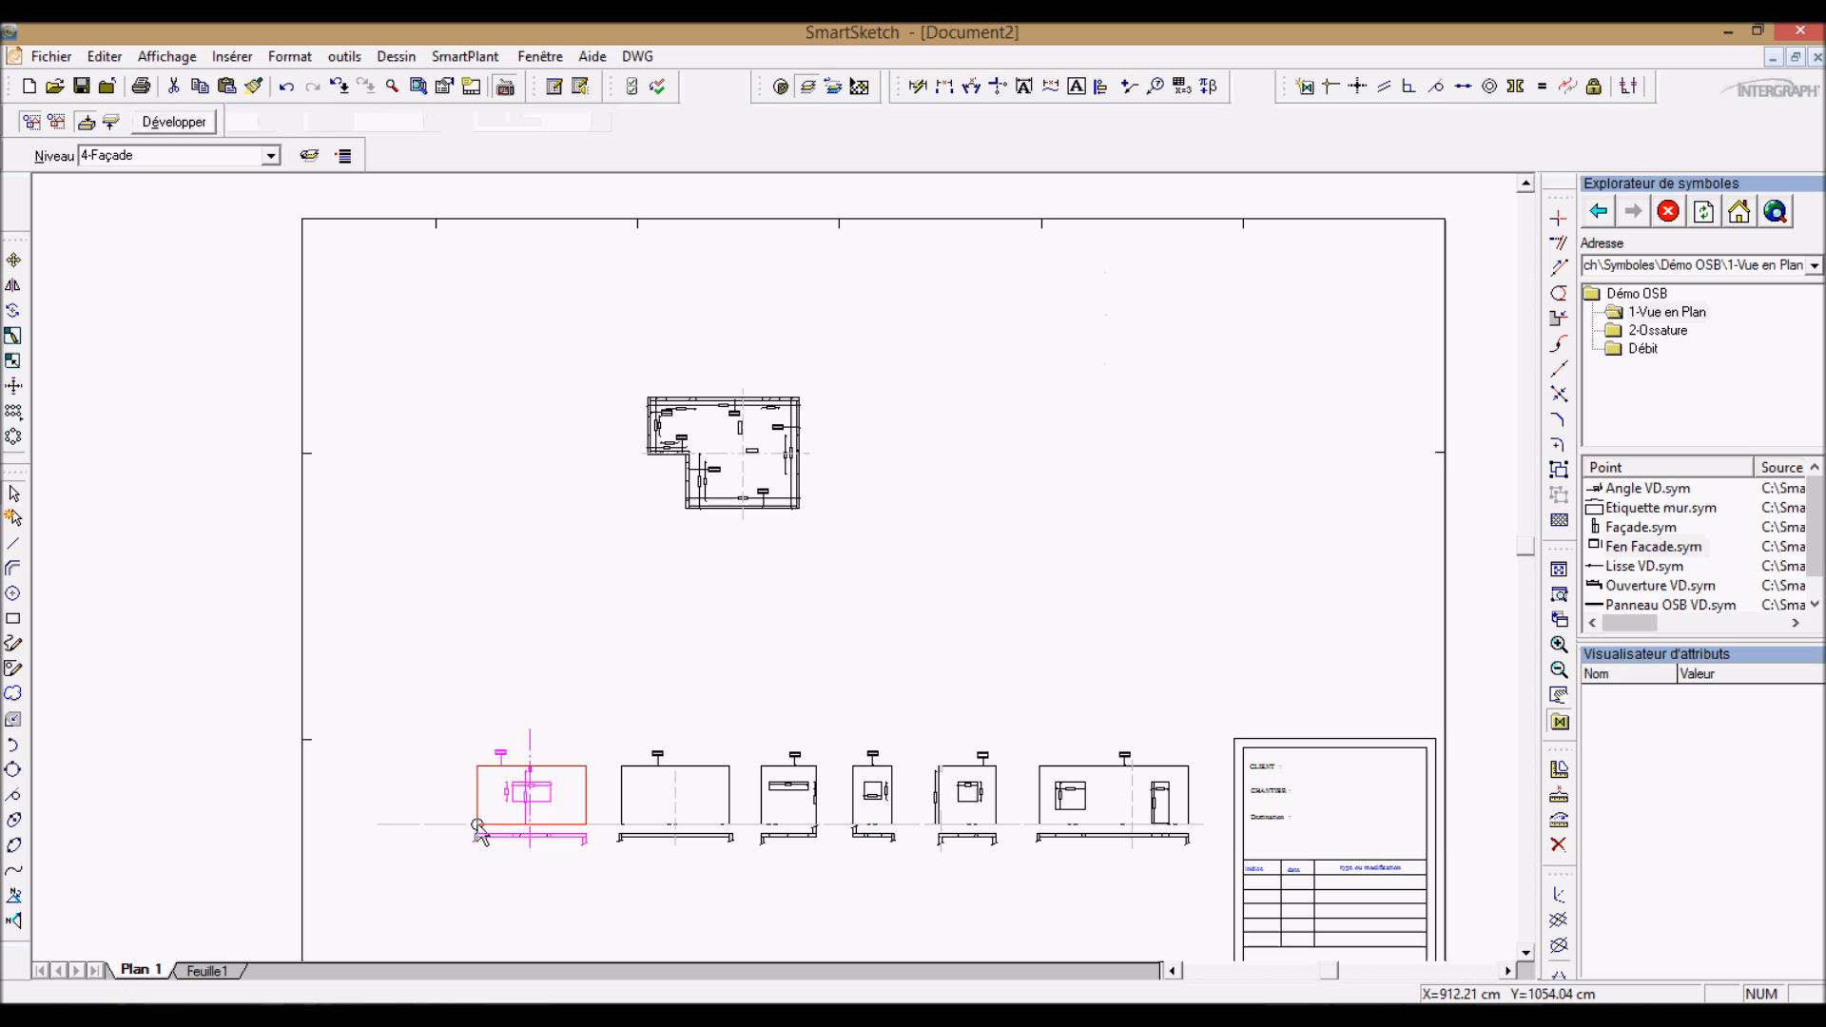
left_click(413, 740)
Step: Mirror the whole row of façades with their walls and base line about a vertical axis through the middle of the row
left_click_drag(228, 704, 1213, 887)
left_click(13, 286)
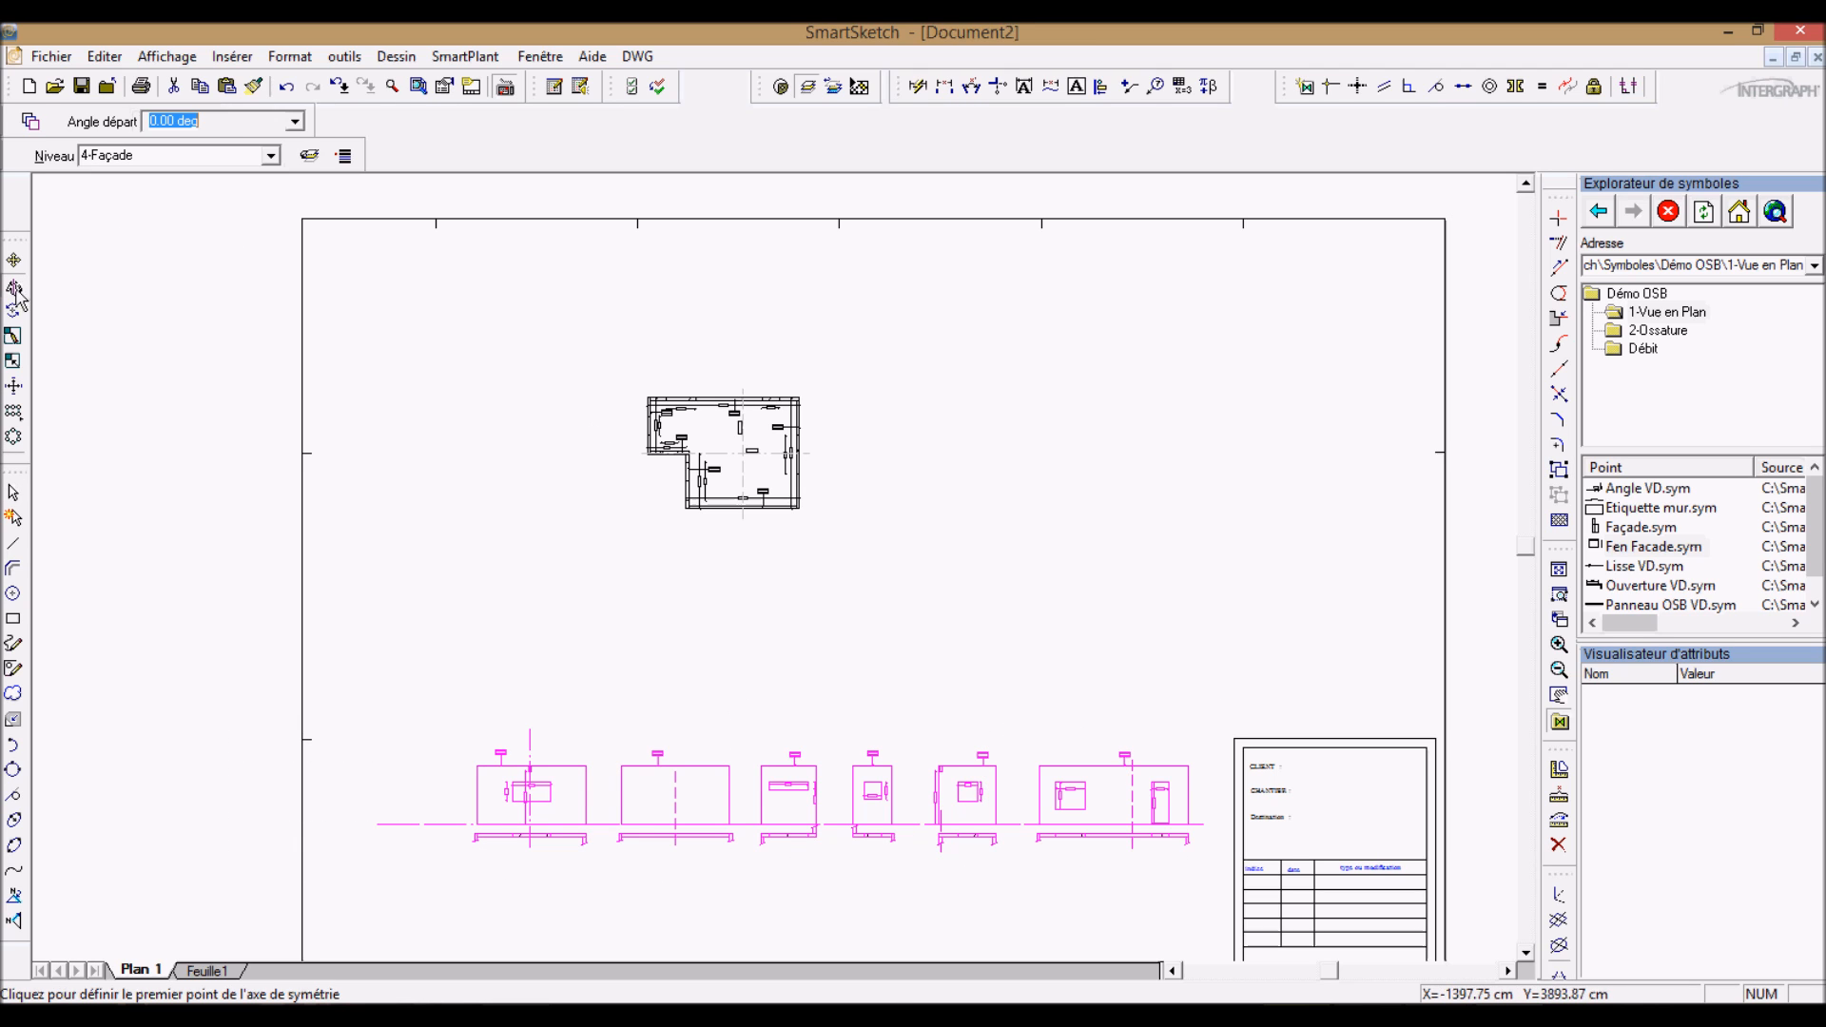
left_click(789, 690)
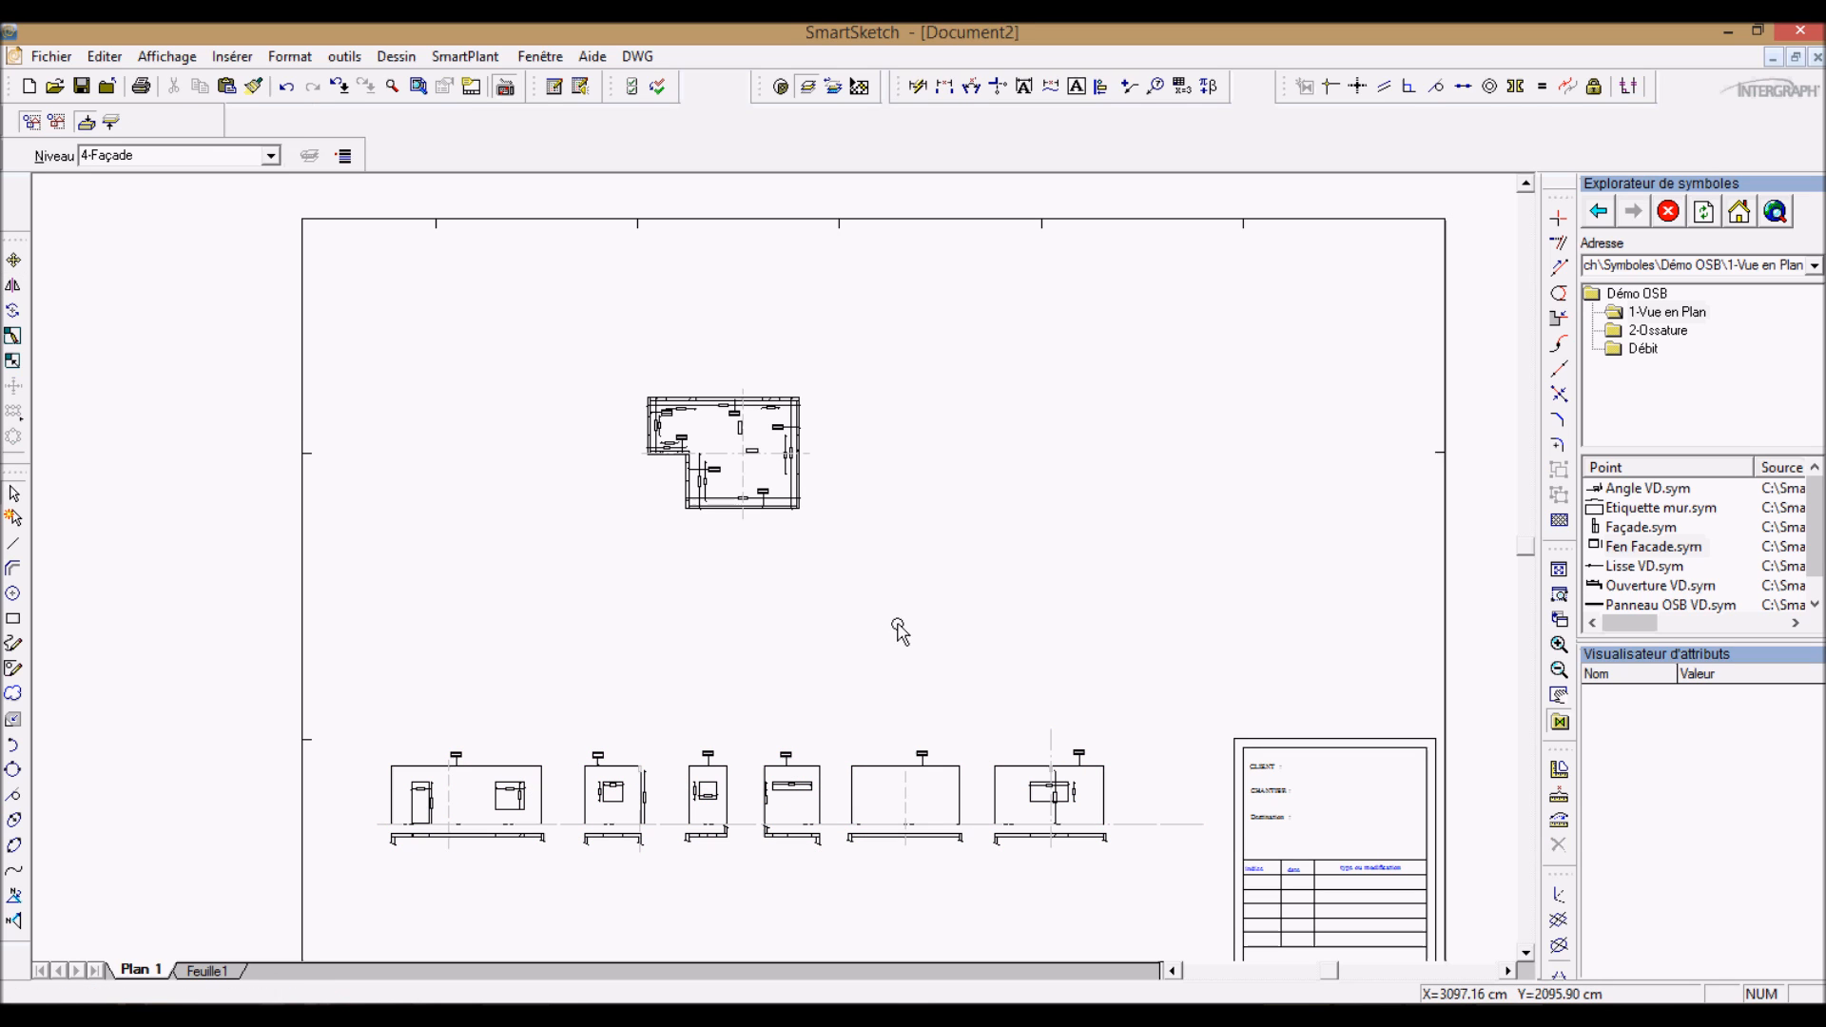
scroll(533, 908, "up", 2)
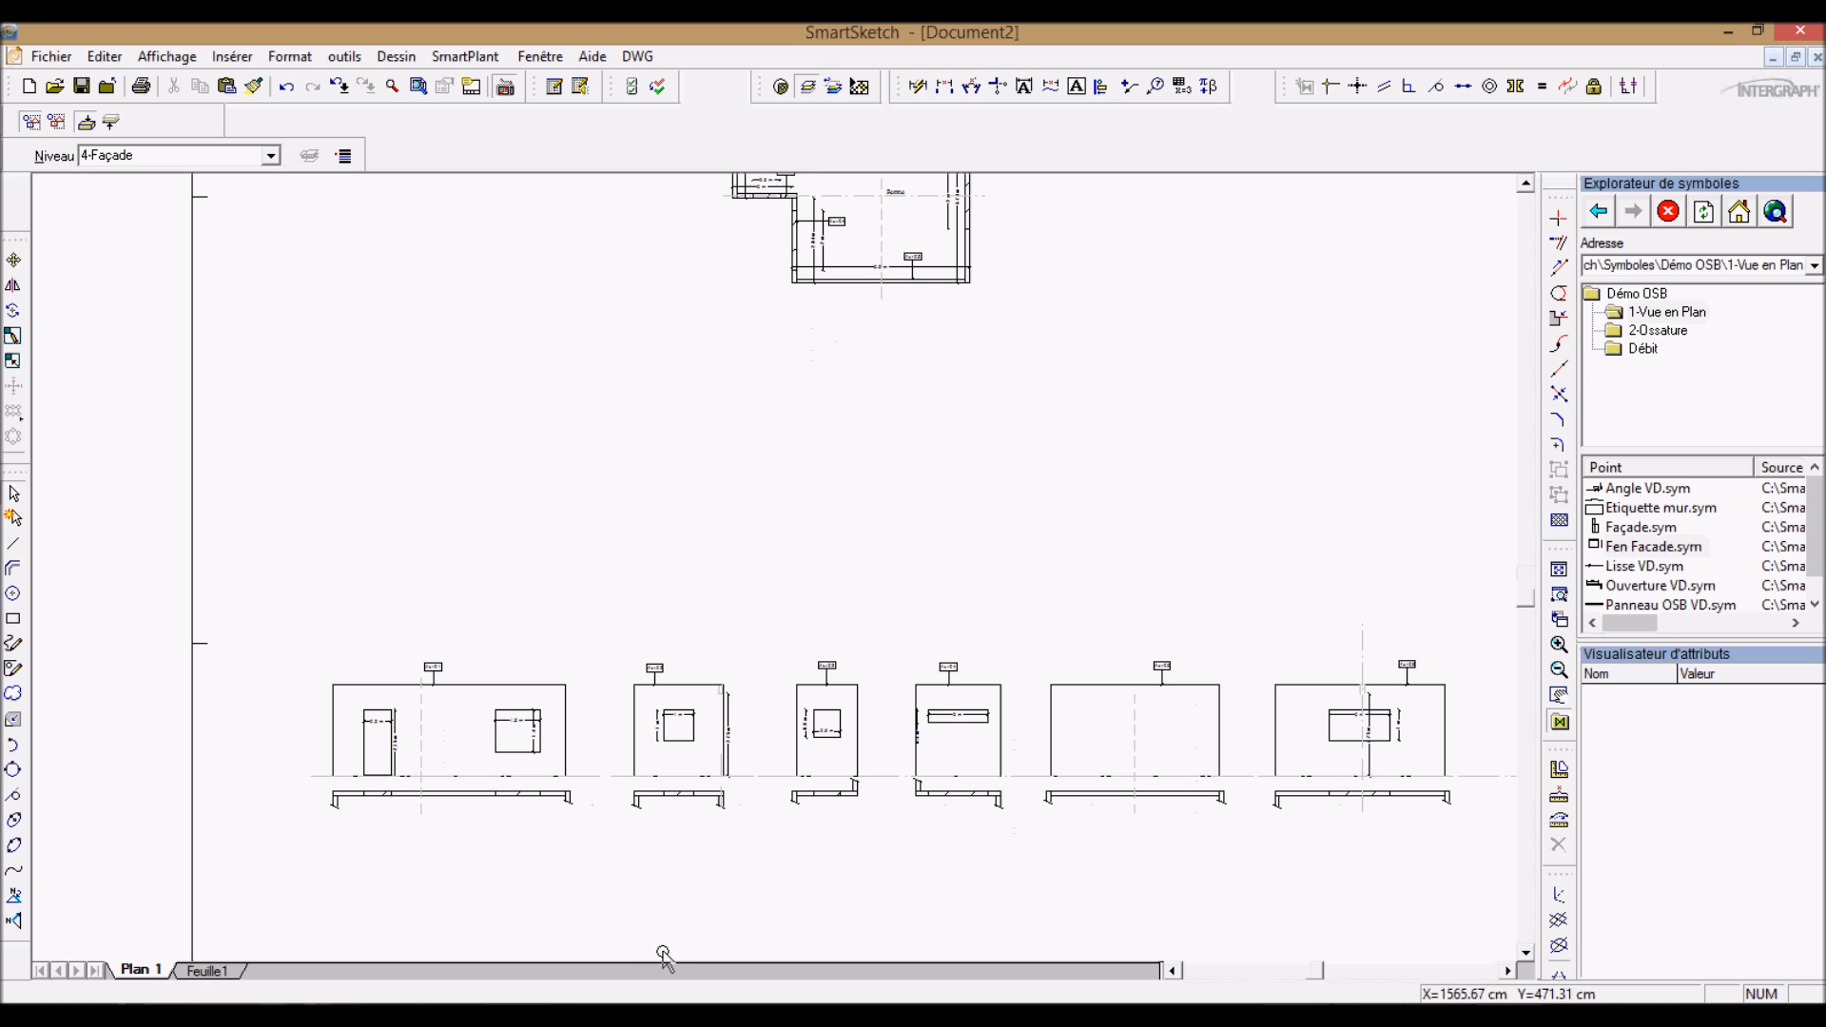